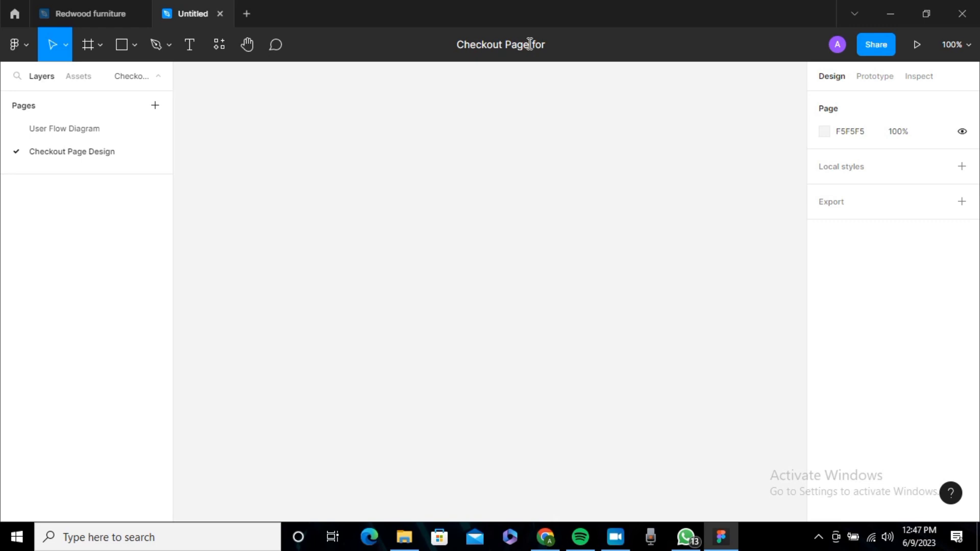
# Rename the file to "Checkout Page for Ecomoda"
pyautogui.press('Return')
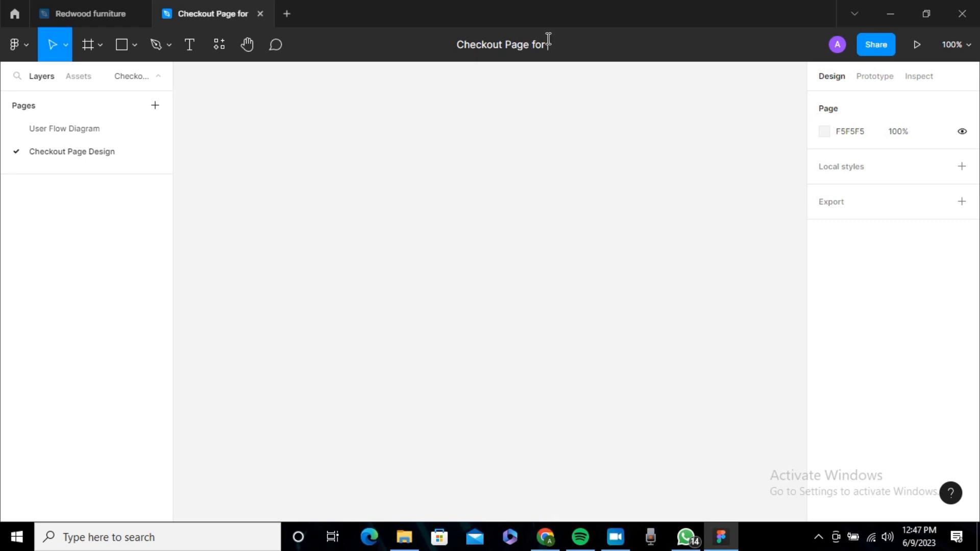
pyautogui.write('Eco')
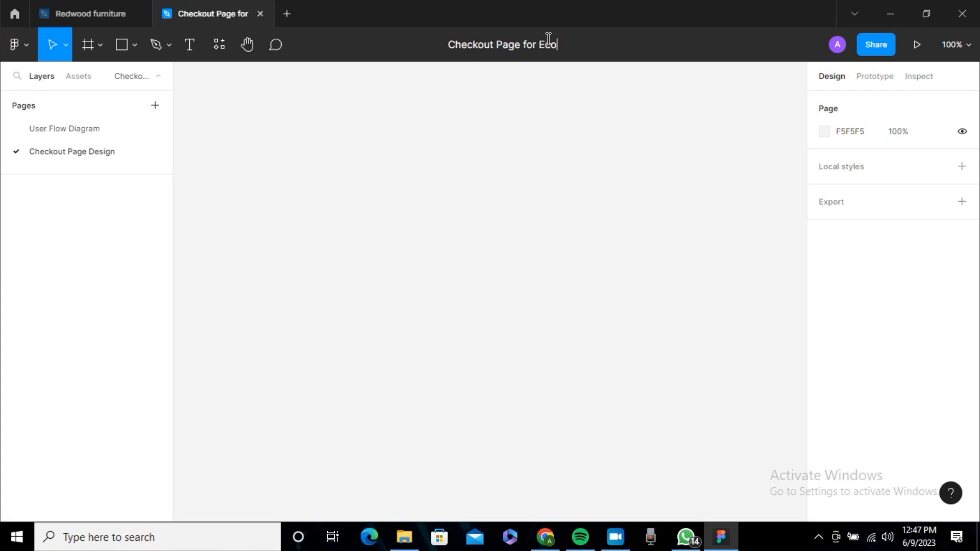
pyautogui.write('moda')
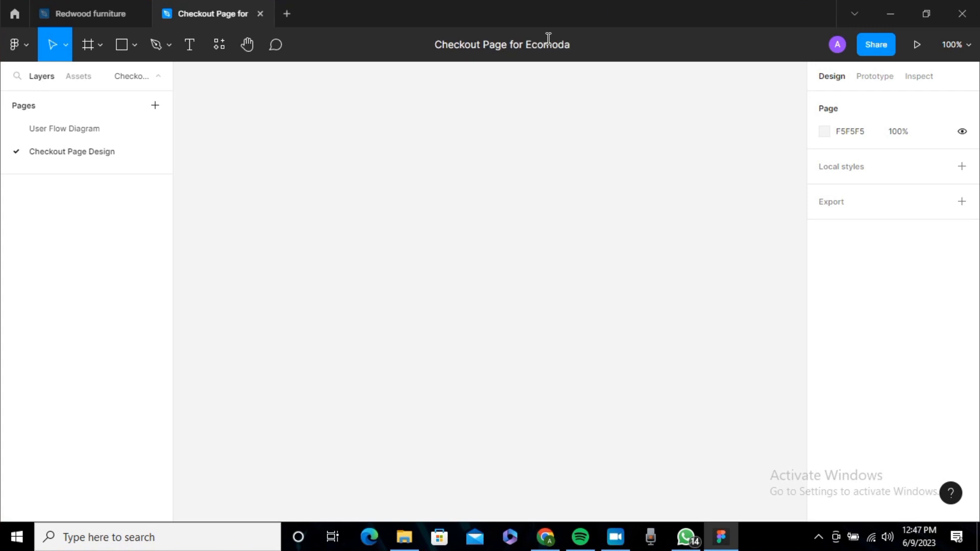
pyautogui.press('Return')
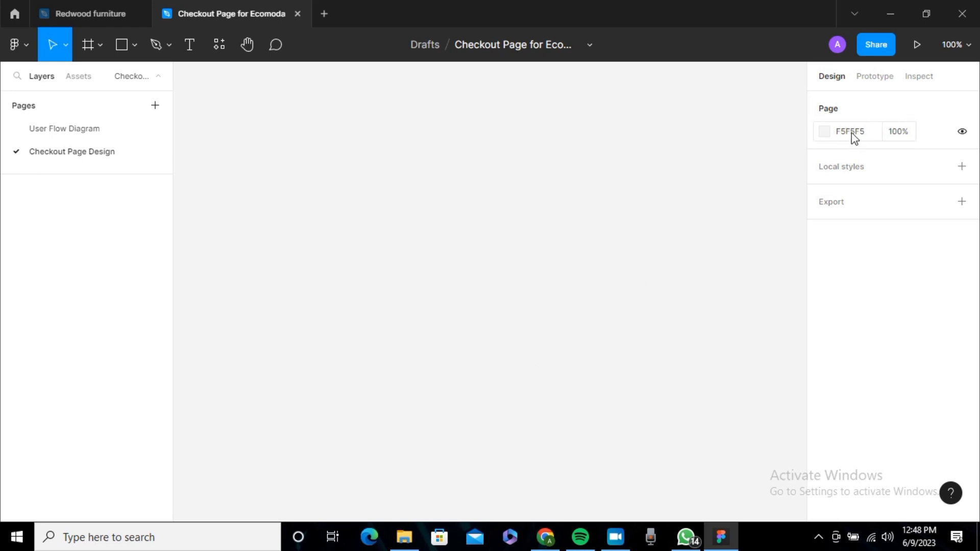
# Change the background colour of the Checkout Page Design page to light grey C6C3C3
pyautogui.click(821, 131)
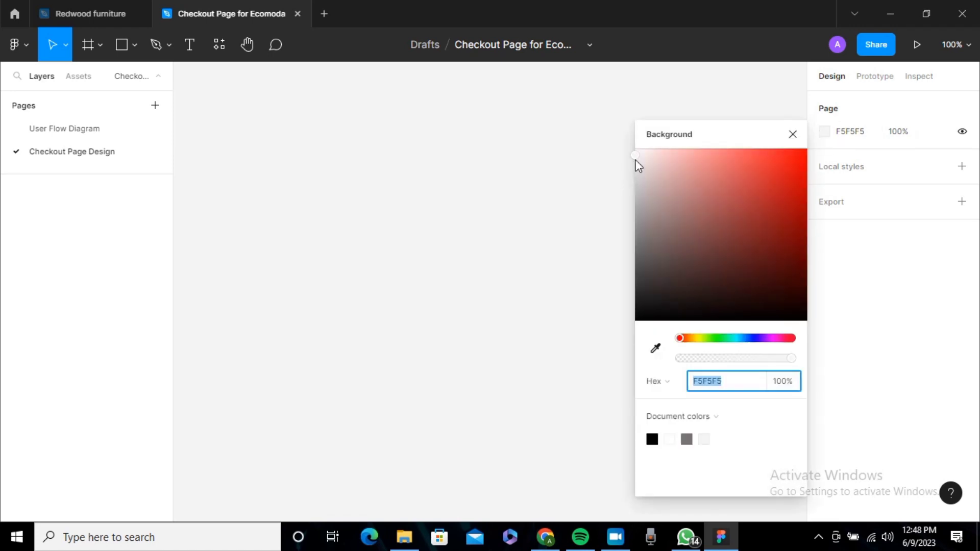
pyautogui.moveTo(637, 163); pyautogui.dragTo(639, 192)
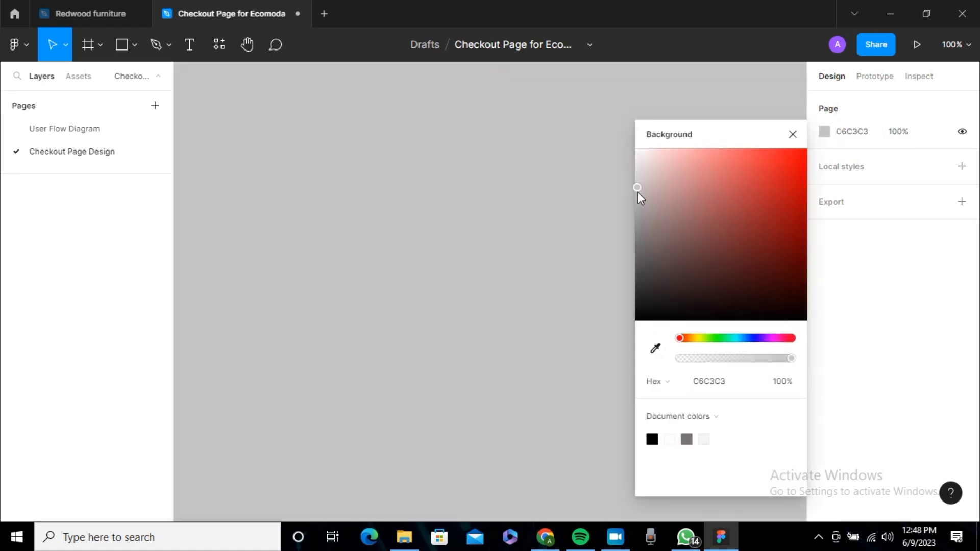
pyautogui.click(793, 135)
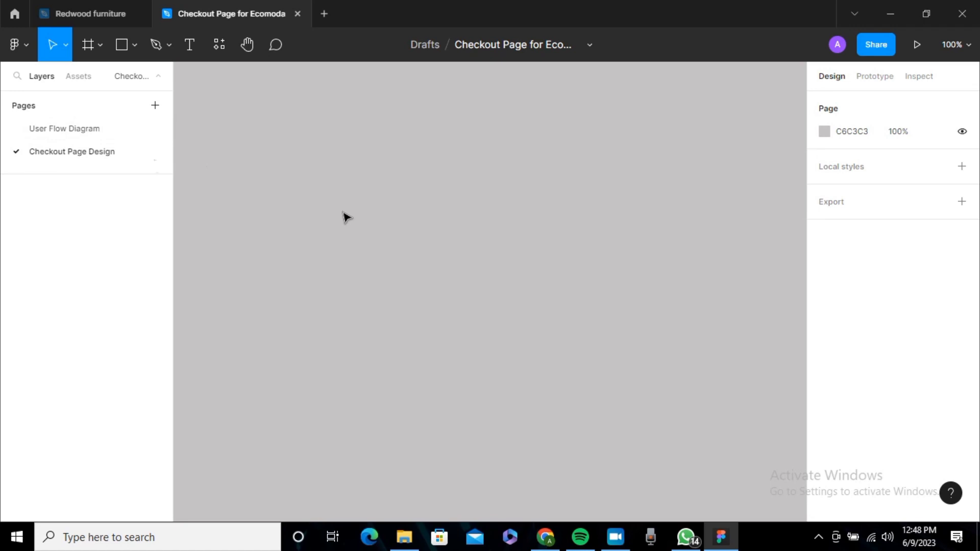
# Check the User Flow Diagram page and add a 1440 × 1024 Desktop preset frame to the Checkout Page Design page
pyautogui.click(122, 131)
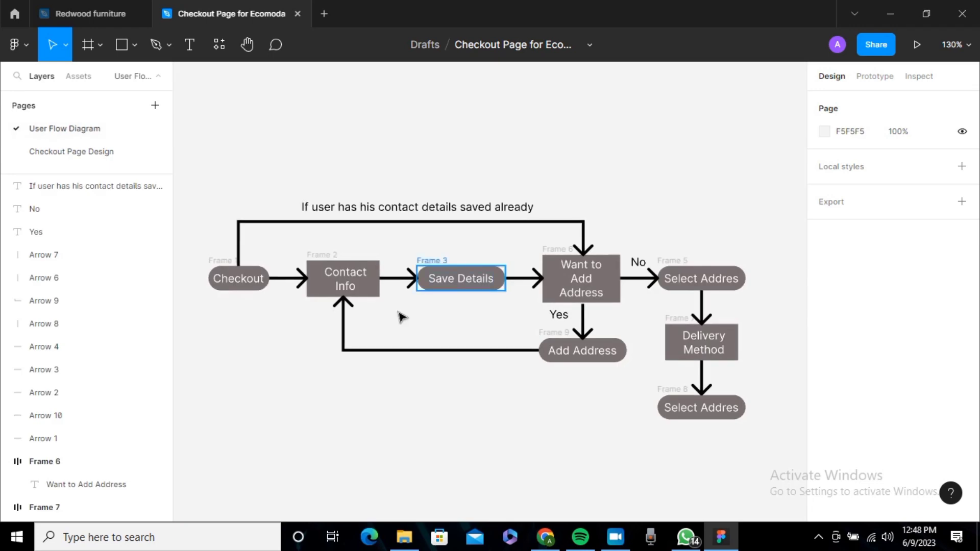
pyautogui.click(85, 152)
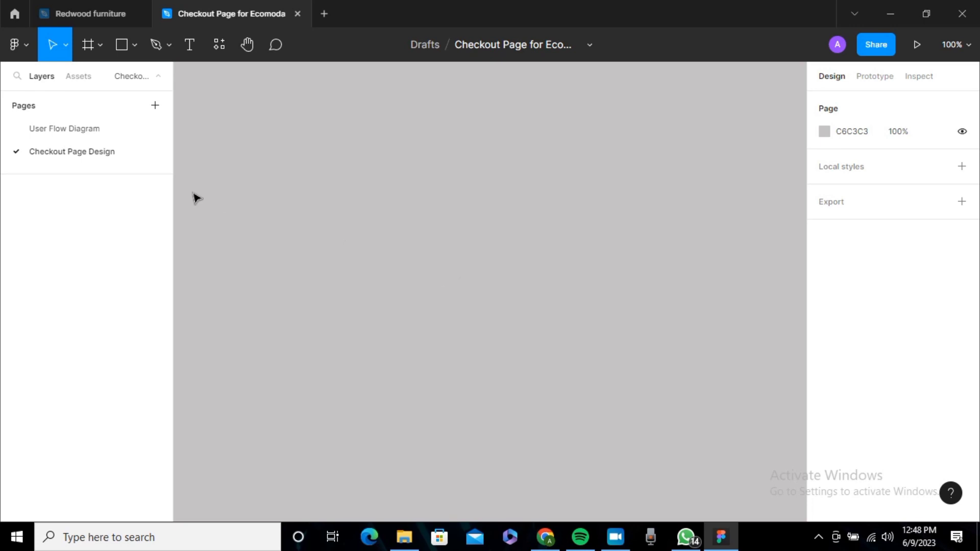
pyautogui.click(101, 48)
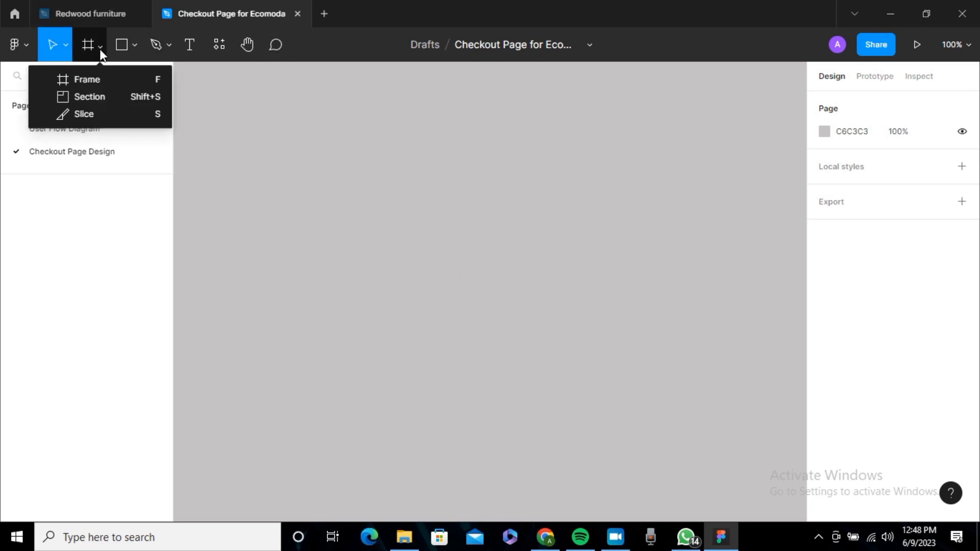
pyautogui.click(112, 77)
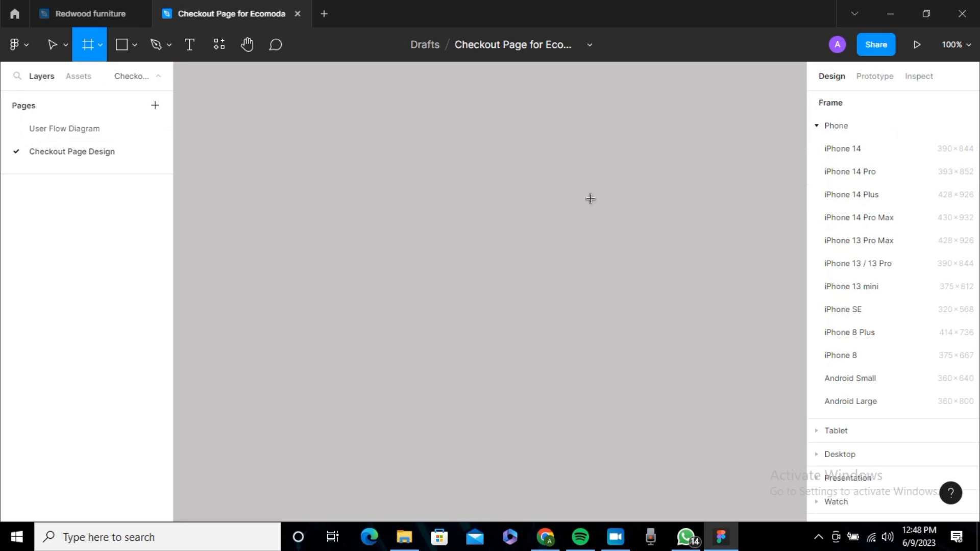
pyautogui.click(819, 127)
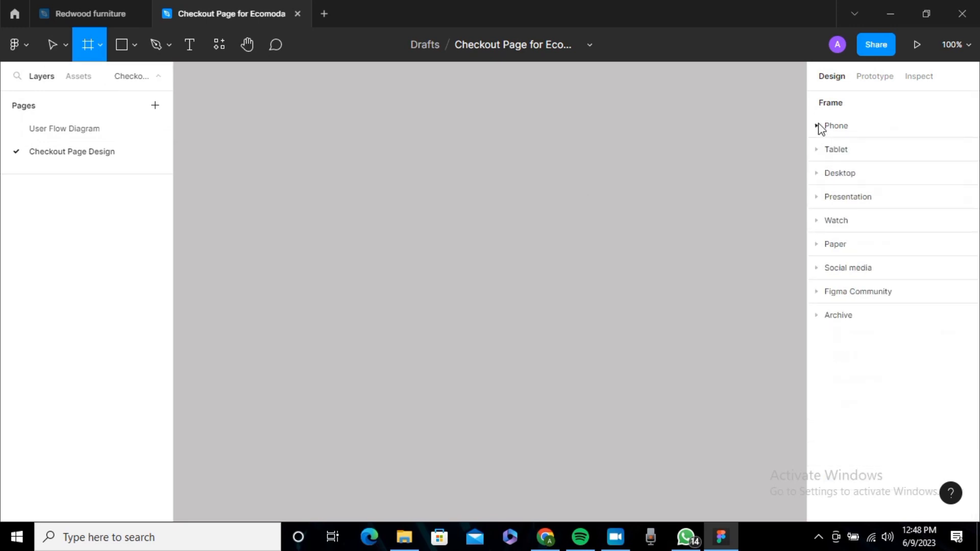
pyautogui.click(816, 174)
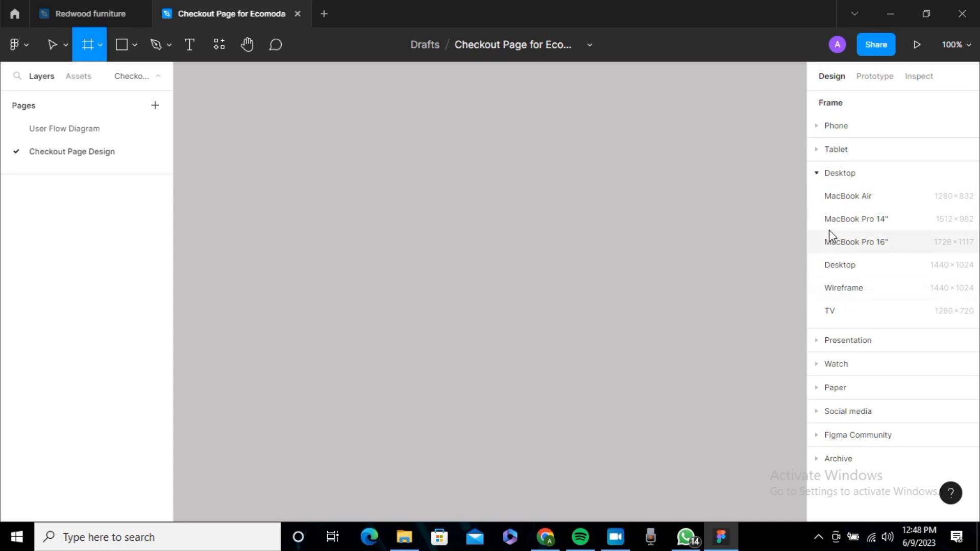
pyautogui.click(856, 267)
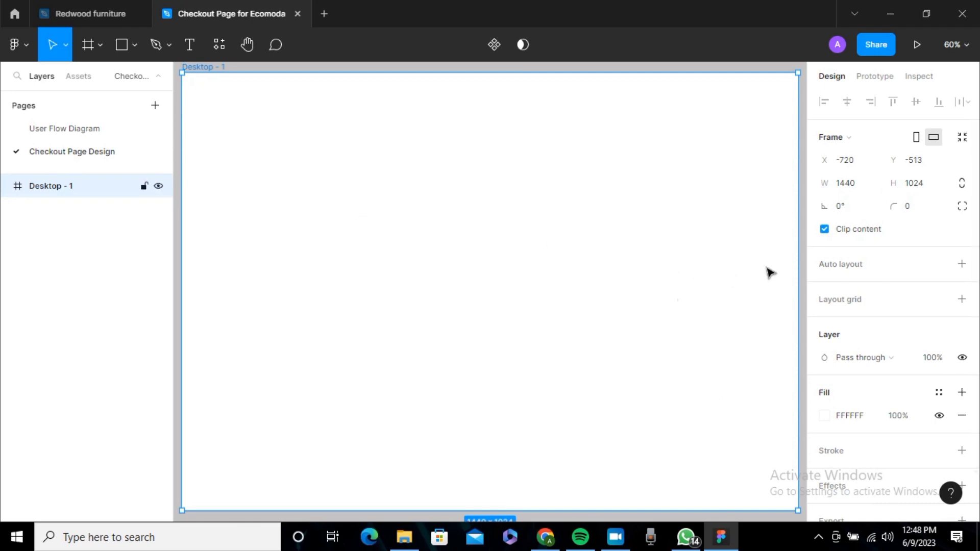
# Set the fill colour of the desktop frame to F5F5F5
pyautogui.scroll(-1, 891, 269)
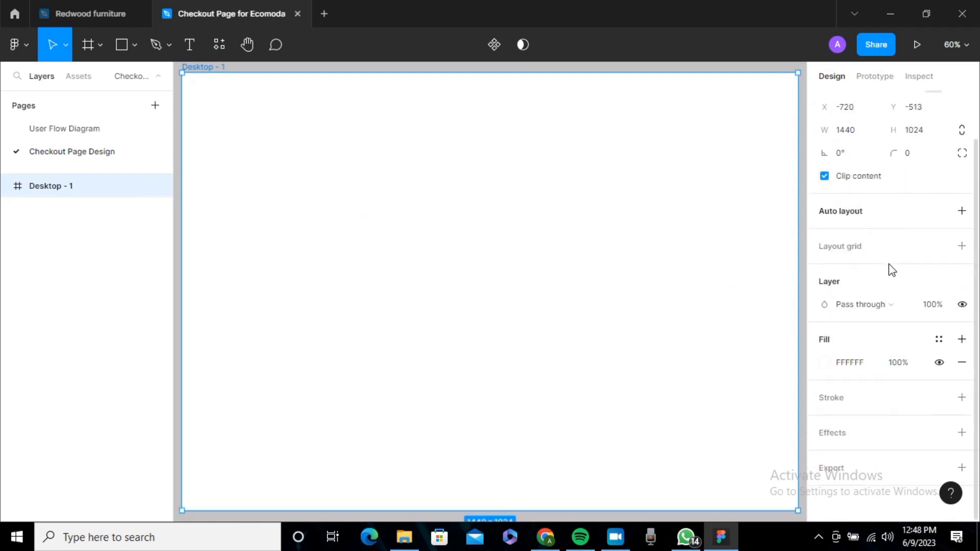
pyautogui.click(825, 363)
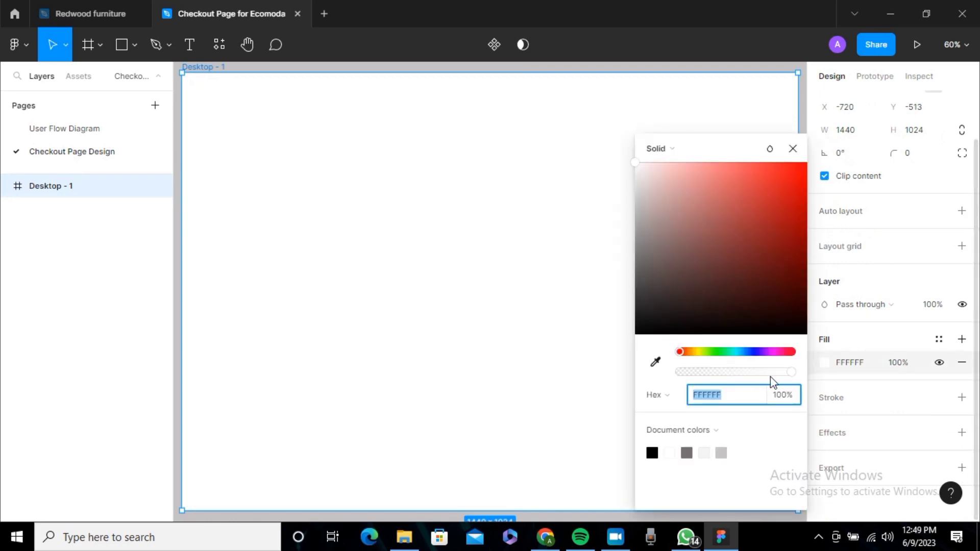
pyautogui.write('f5f5f5')
pyautogui.press('Return')
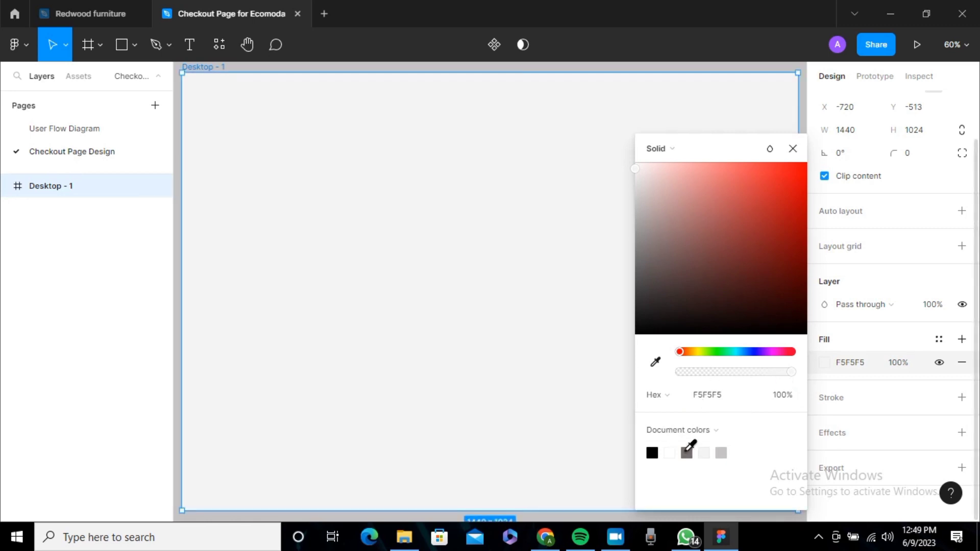
pyautogui.click(792, 149)
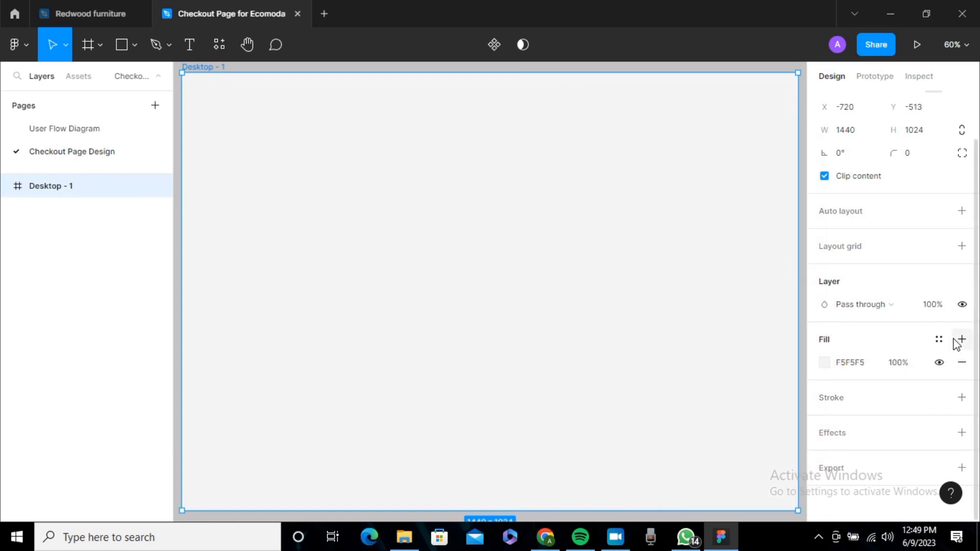
# Add auto layout and a layout grid to the desktop frame, switching the grid type to Columns
pyautogui.scroll(1, 939, 359)
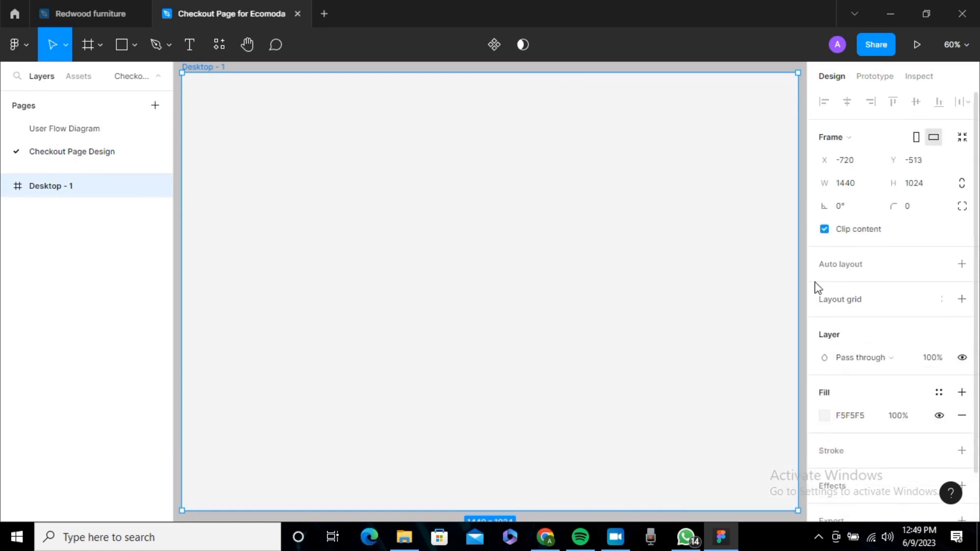
pyautogui.click(962, 300)
pyautogui.hotkey('shift', 'a')
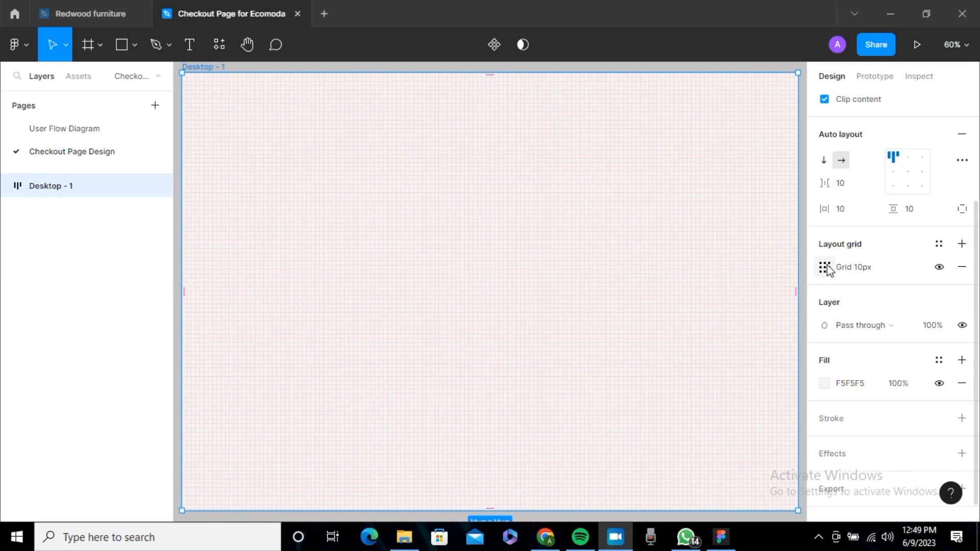
pyautogui.click(825, 267)
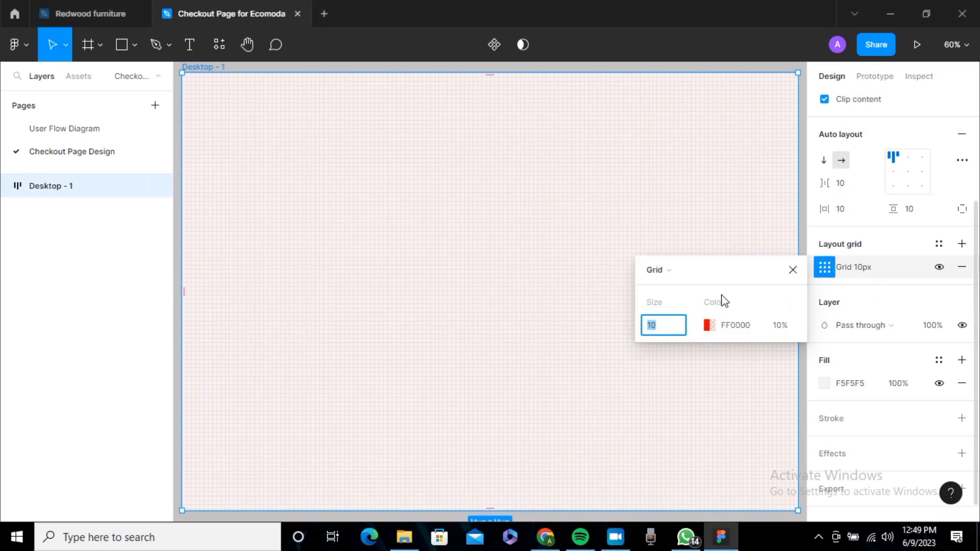
pyautogui.click(682, 271)
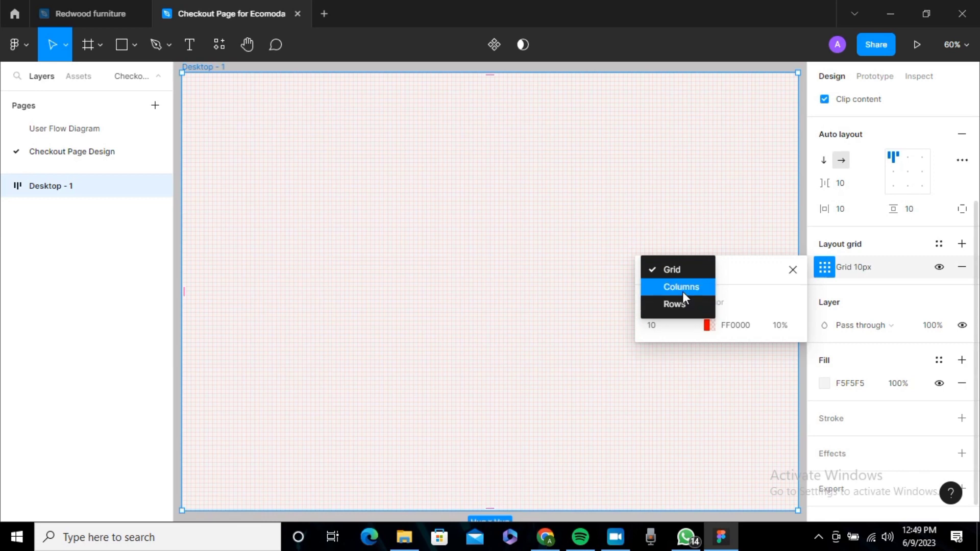
pyautogui.click(683, 293)
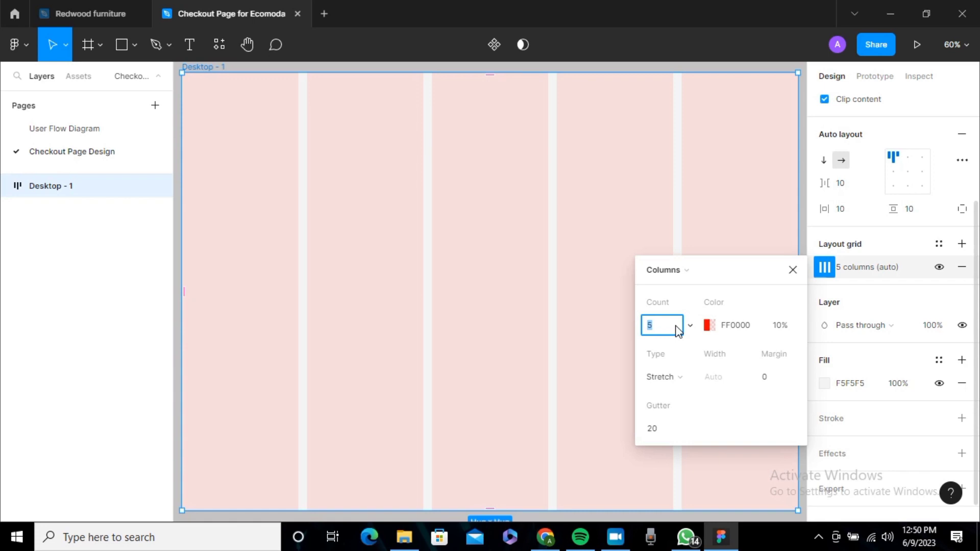
# Configure the column grid with a count of 16, a margin of 64 and a gutter of 16
pyautogui.write('16')
pyautogui.press('Return')
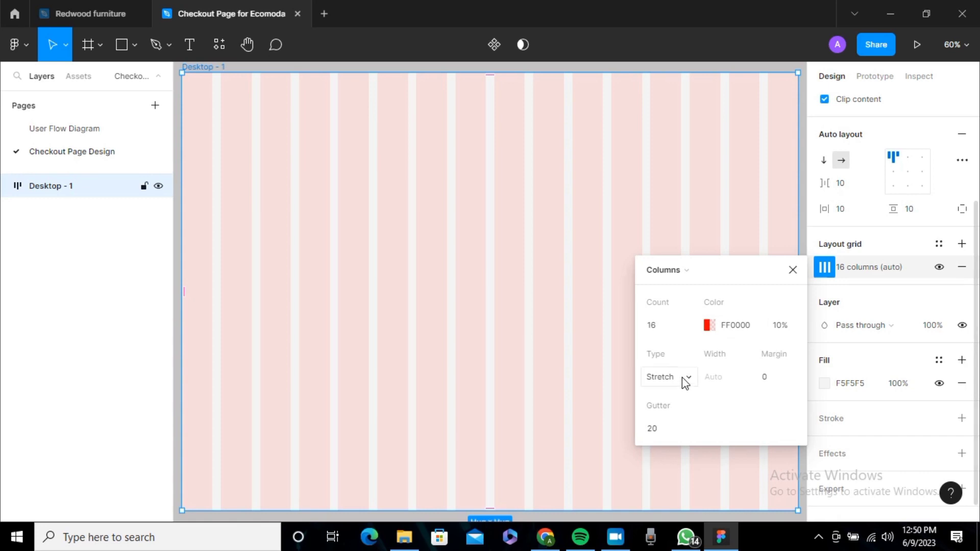
pyautogui.click(770, 384)
pyautogui.write('64')
pyautogui.press('Return')
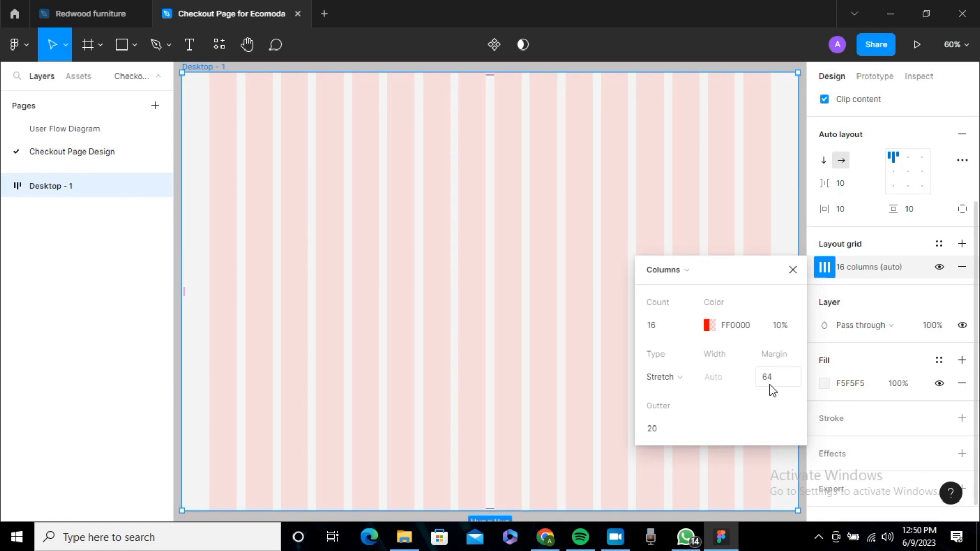
pyautogui.click(662, 430)
pyautogui.write('16')
pyautogui.press('Return')
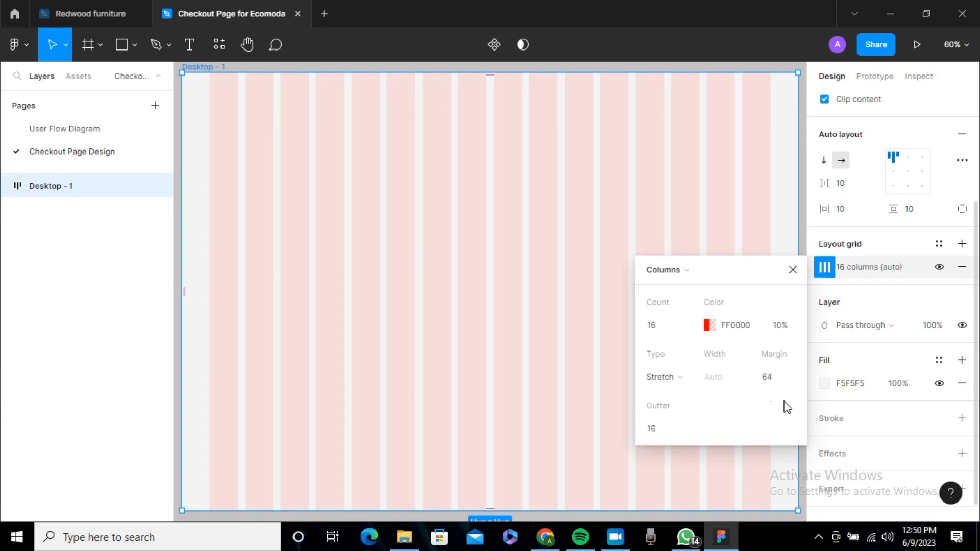
pyautogui.click(793, 271)
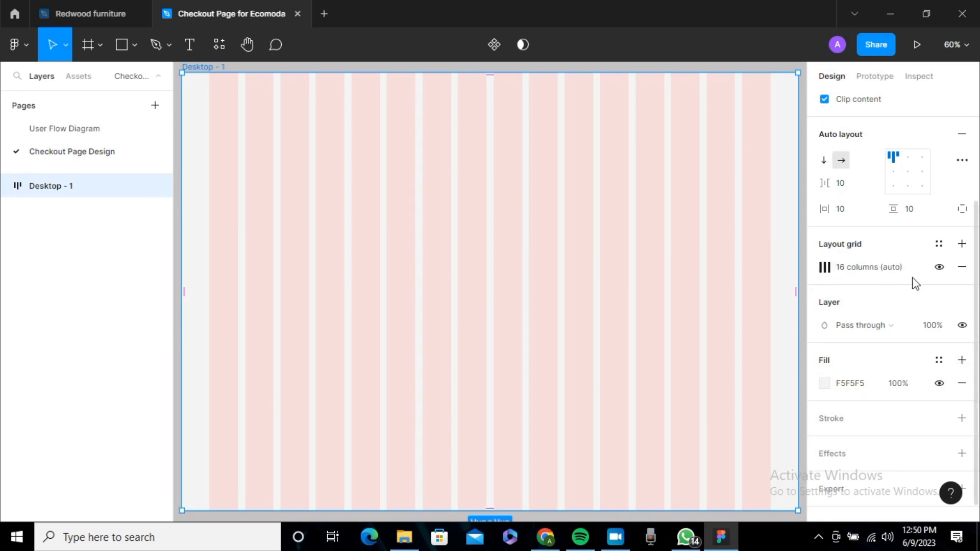
# Add a second layout grid to the desktop frame as Rows with a count of 1000
pyautogui.scroll(-1, 933, 294)
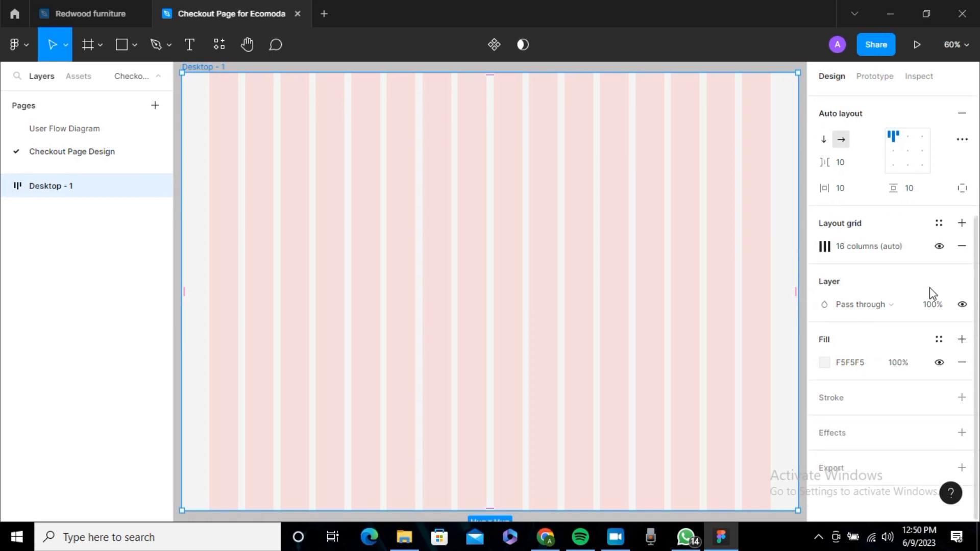
pyautogui.click(962, 224)
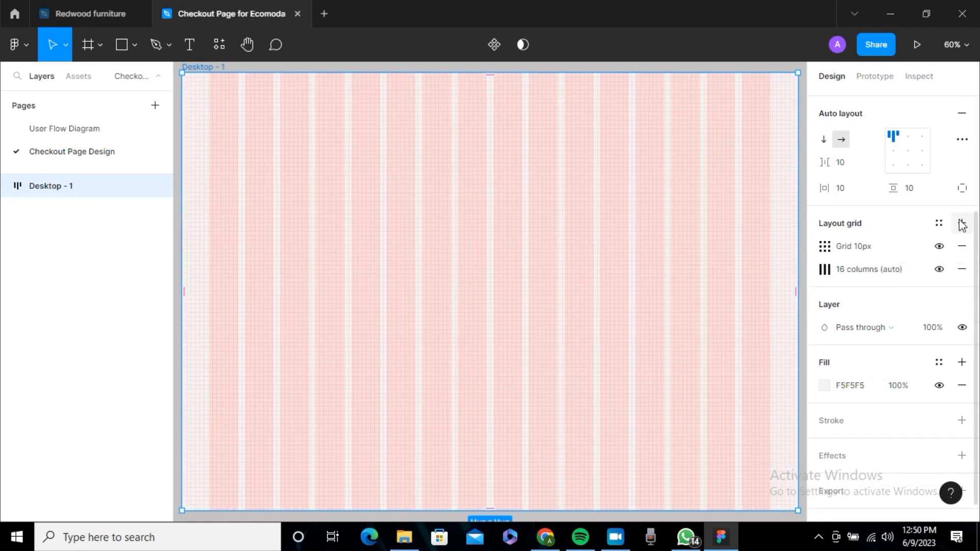
pyautogui.click(823, 247)
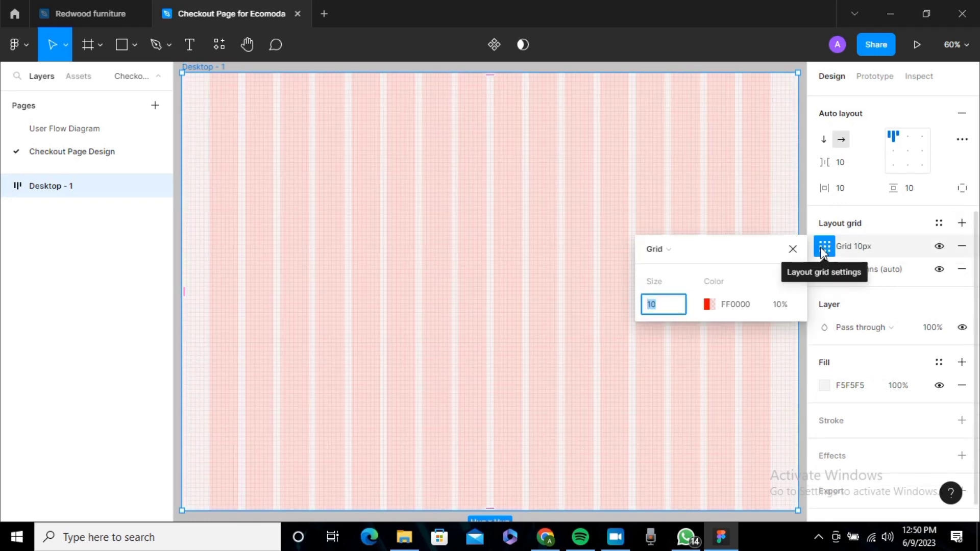
pyautogui.click(666, 251)
pyautogui.click(668, 290)
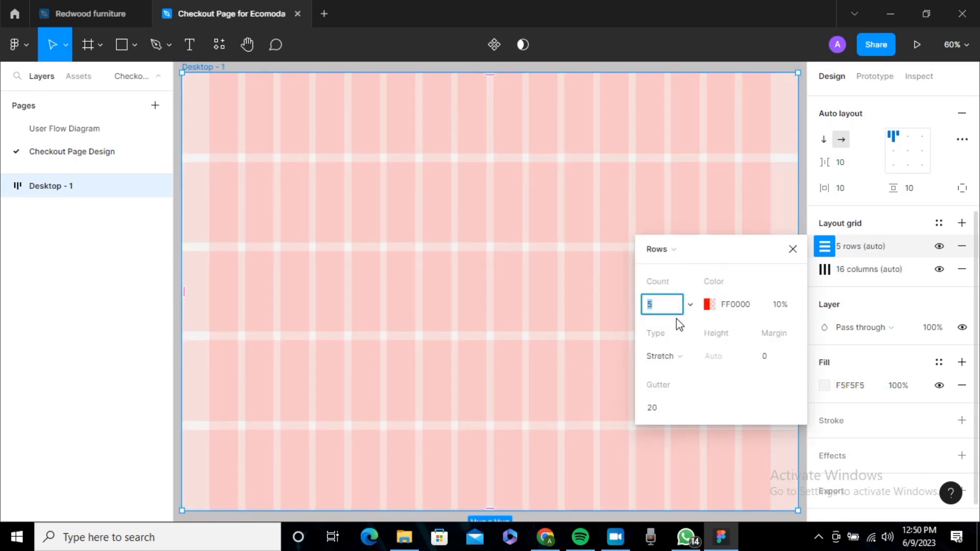
pyautogui.write('1000')
pyautogui.press('Return')
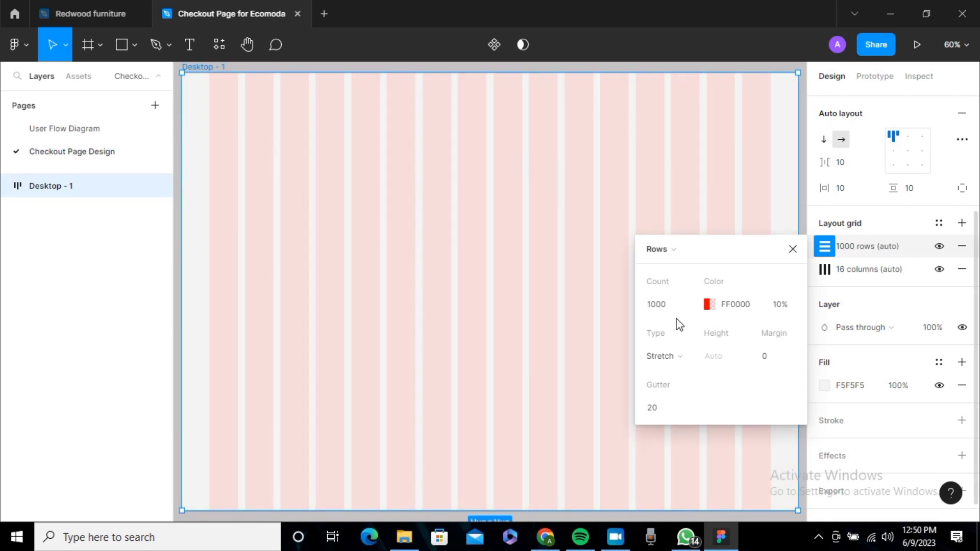
# Set the row grid's type to Top and its gutter to 24
pyautogui.click(665, 358)
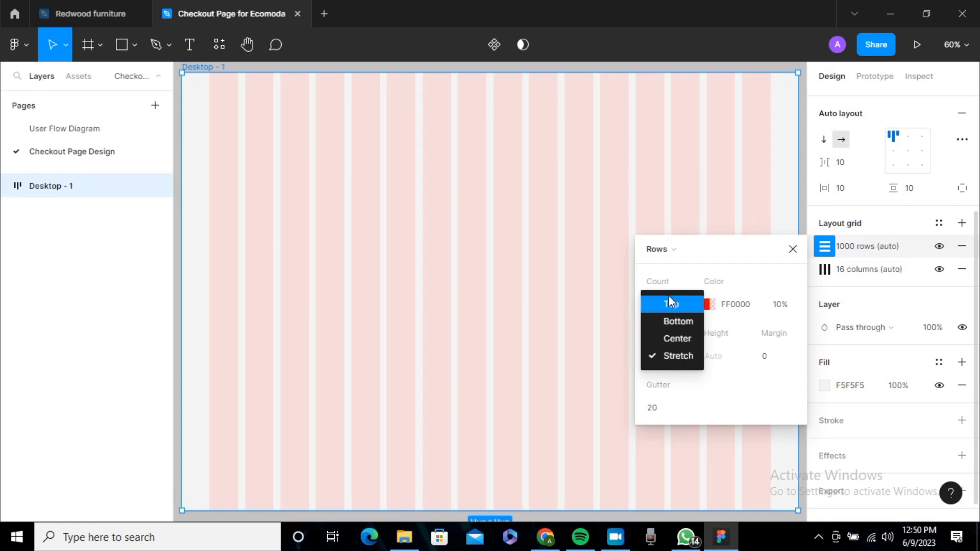
pyautogui.click(669, 308)
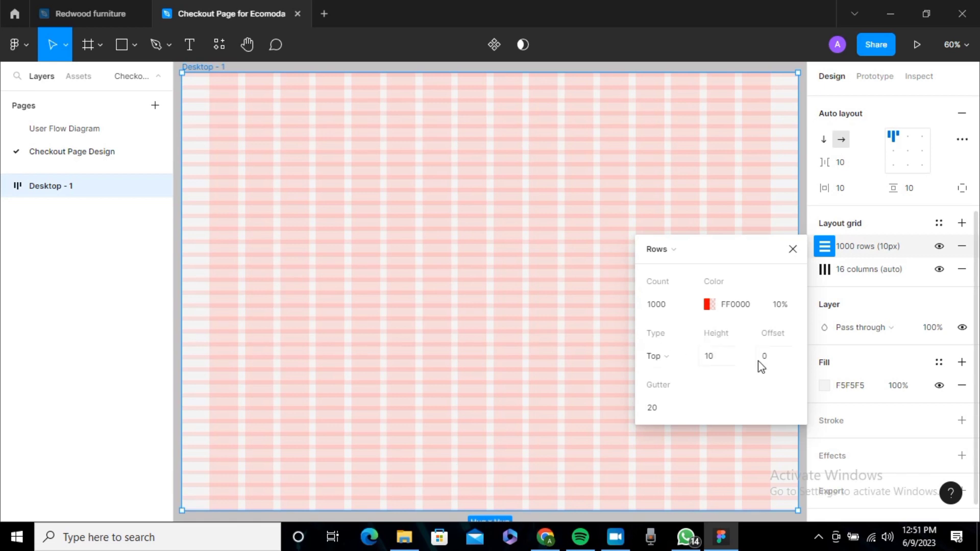
pyautogui.click(678, 414)
pyautogui.write('24')
pyautogui.press('Return')
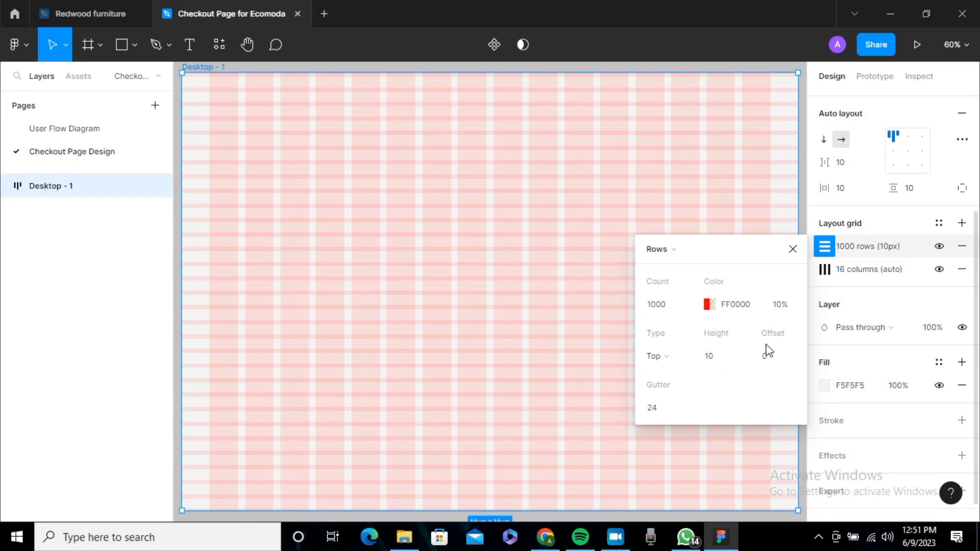
# Set the row grid's offset to 64
pyautogui.click(786, 362)
pyautogui.write('64')
pyautogui.press('Return')
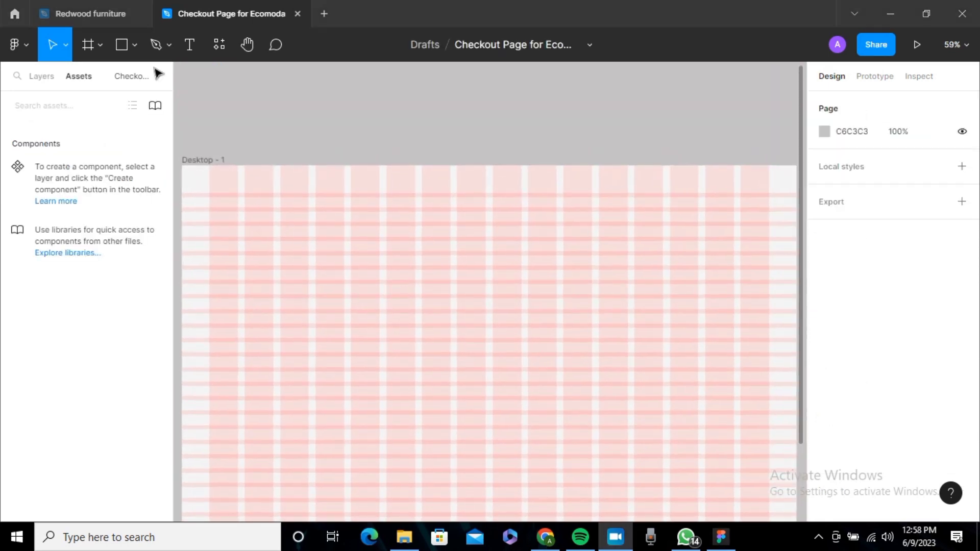
# Draw a header frame about 1440 × 61 across the full width of the desktop frame's top edge
pyautogui.click(88, 44)
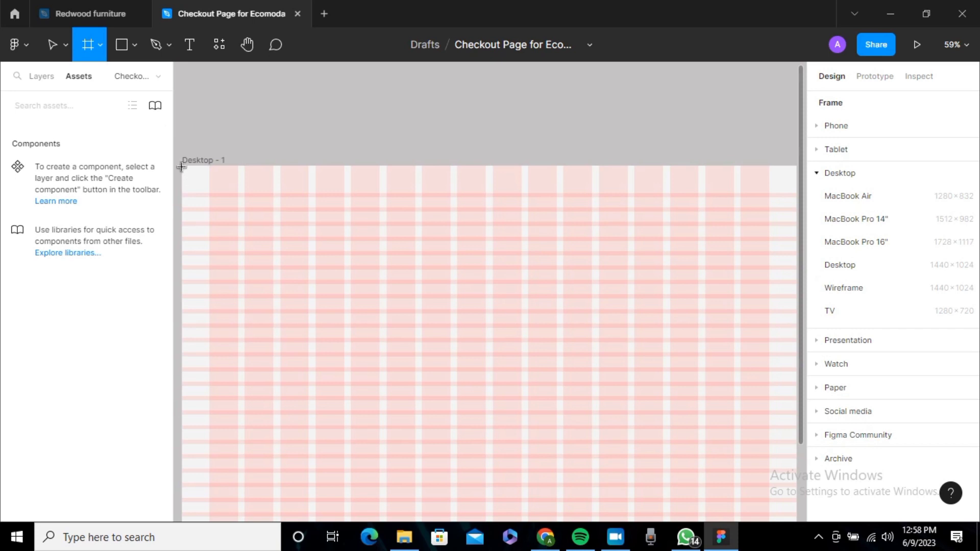
pyautogui.moveTo(182, 167); pyautogui.dragTo(627, 191)
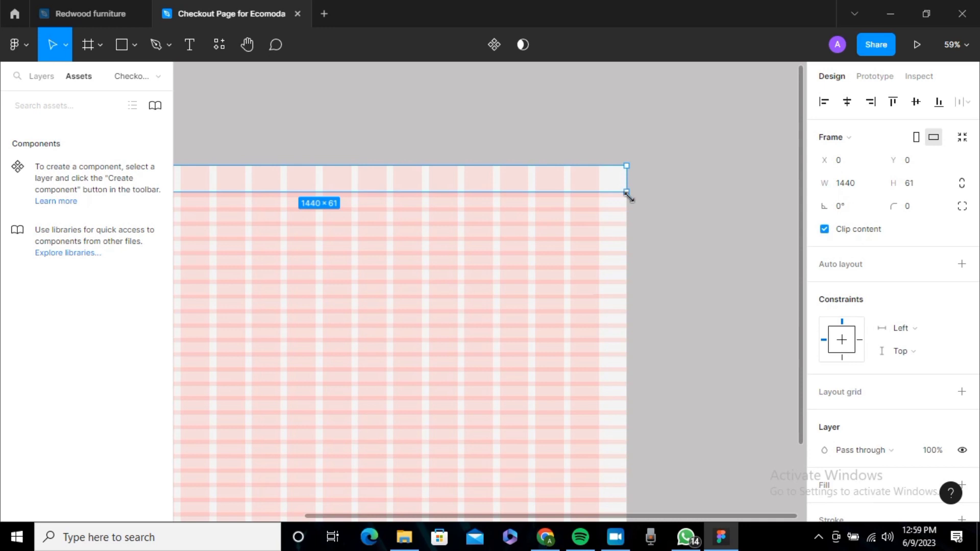
pyautogui.scroll(-2, 745, 210)
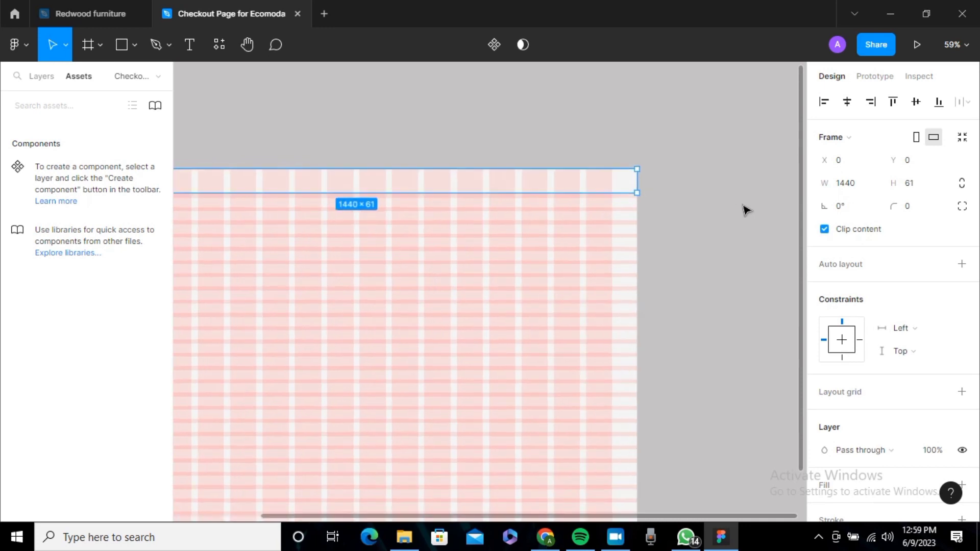
pyautogui.hscroll(-3, 746, 209)
pyautogui.hscroll(2, 745, 210)
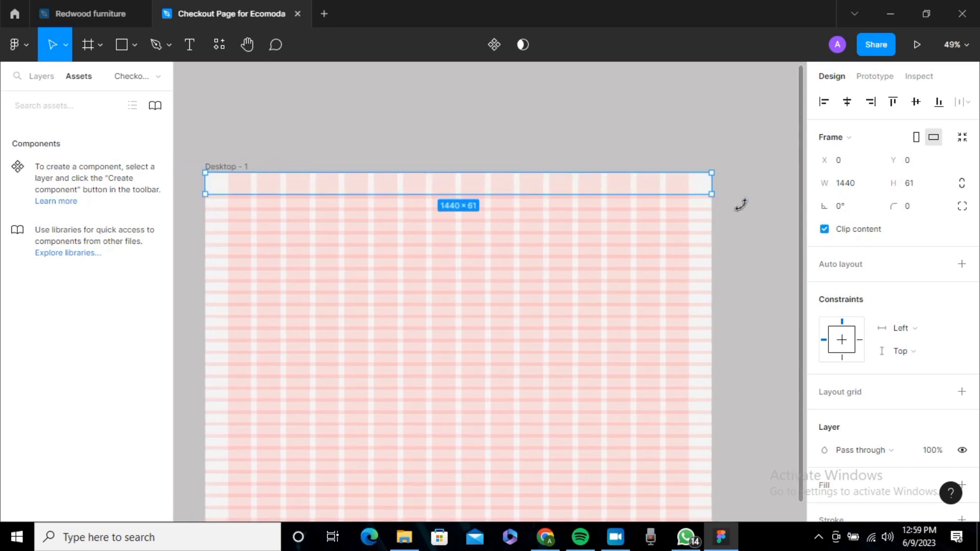
pyautogui.click(592, 135)
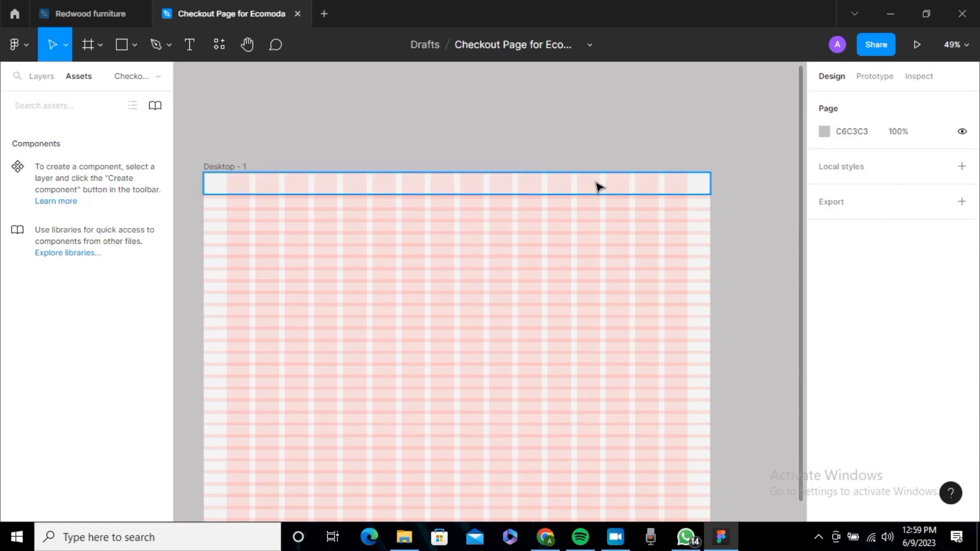
# Add the text "Ecomoda" on the empty canvas above the desktop frame
pyautogui.click(189, 46)
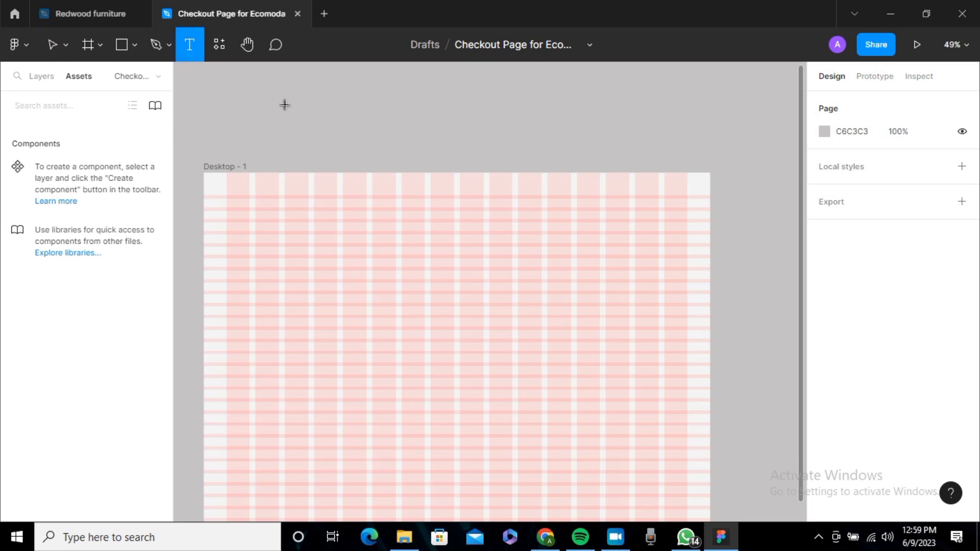
pyautogui.click(352, 141)
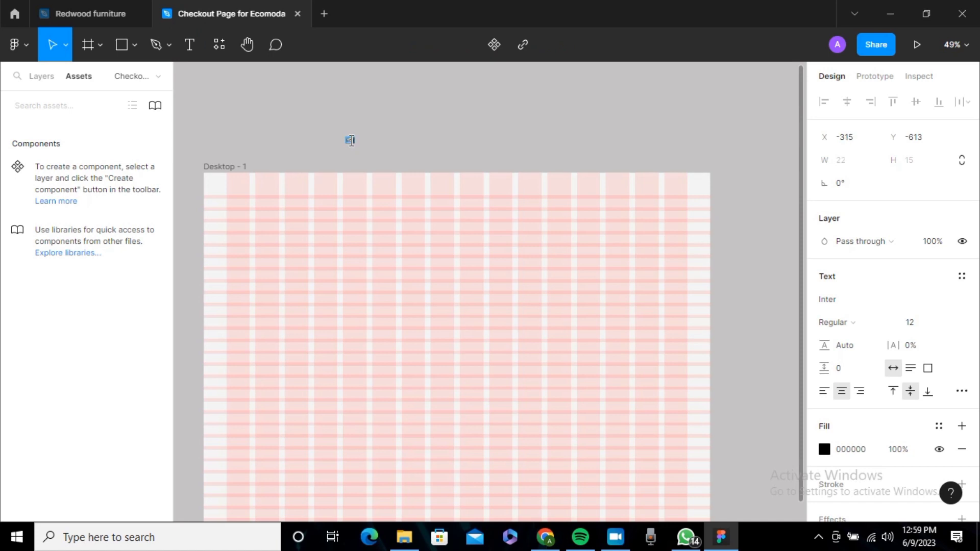
pyautogui.write('Ecomoda')
pyautogui.scroll(5, 354, 133)
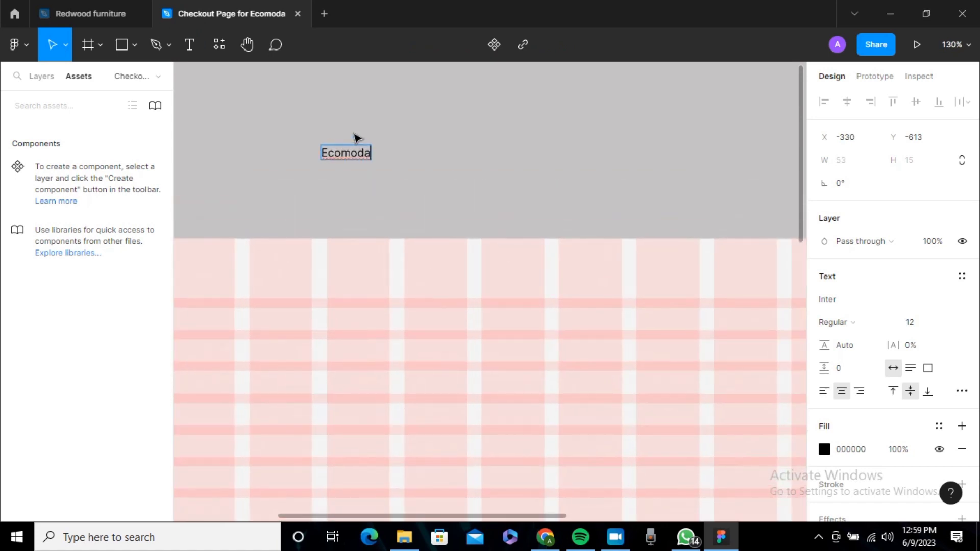
pyautogui.press('Escape')
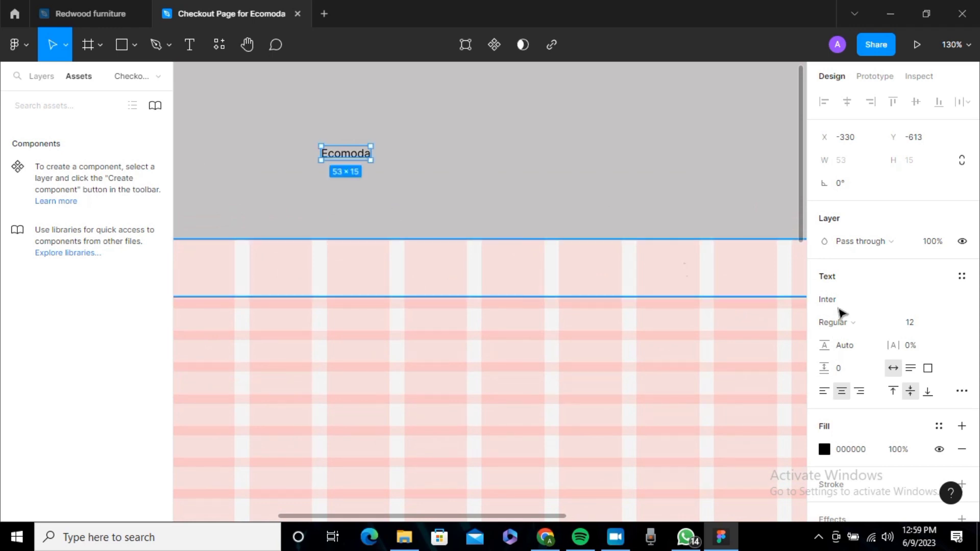
# Change the Ecomoda text's font to Montserrat
pyautogui.click(950, 300)
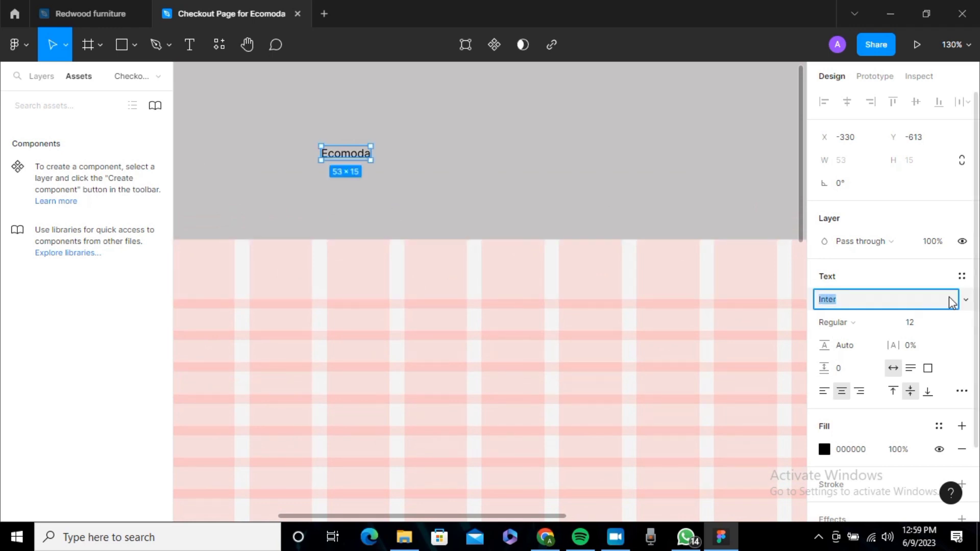
pyautogui.click(966, 302)
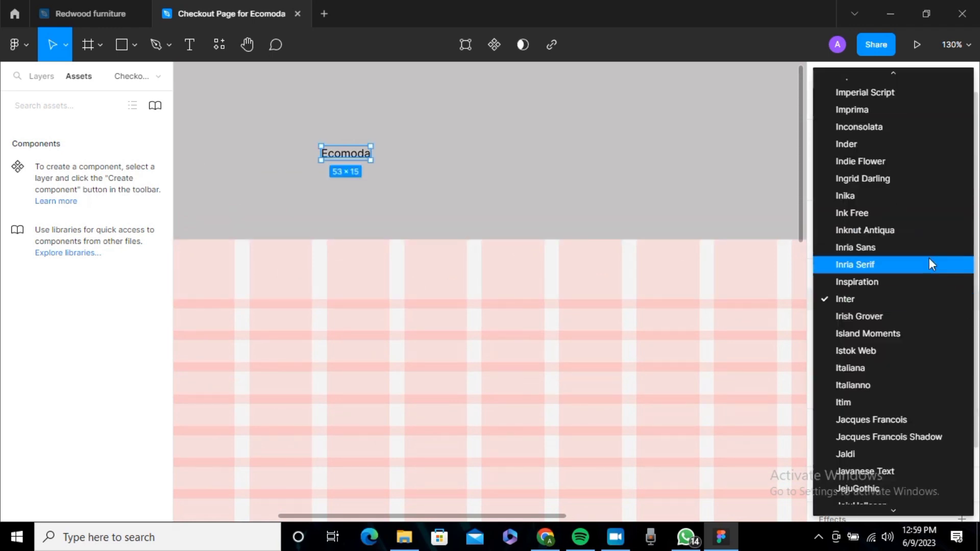
pyautogui.scroll(-20, 932, 264)
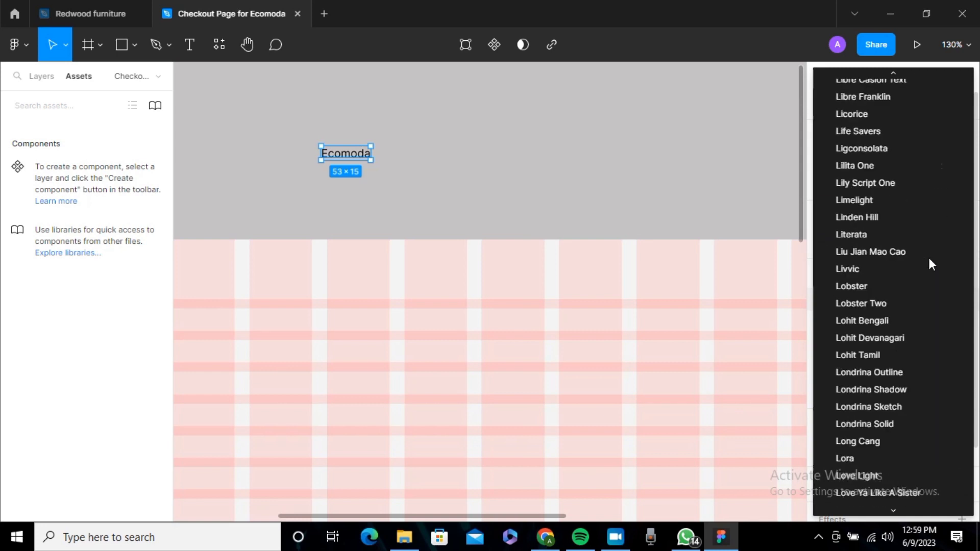
pyautogui.scroll(-15, 928, 256)
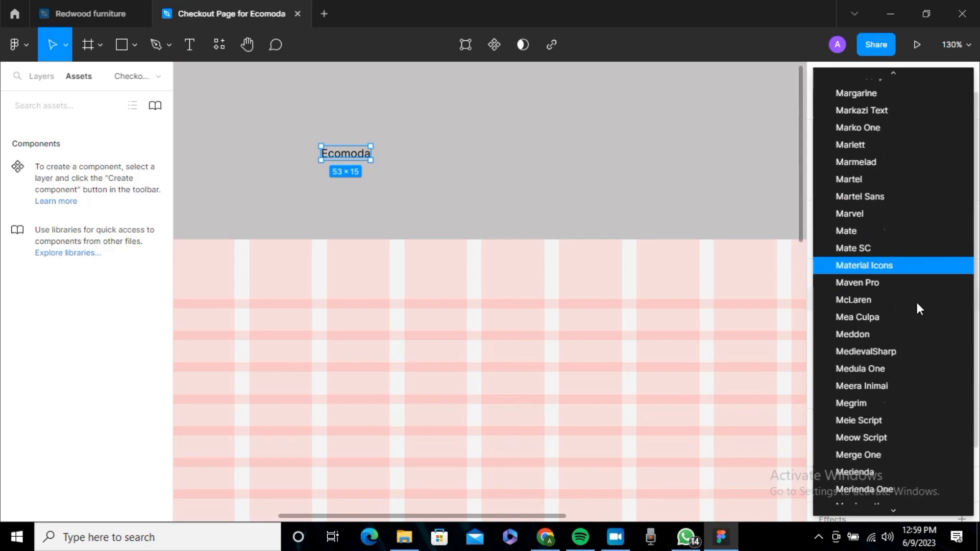
pyautogui.scroll(-10, 916, 305)
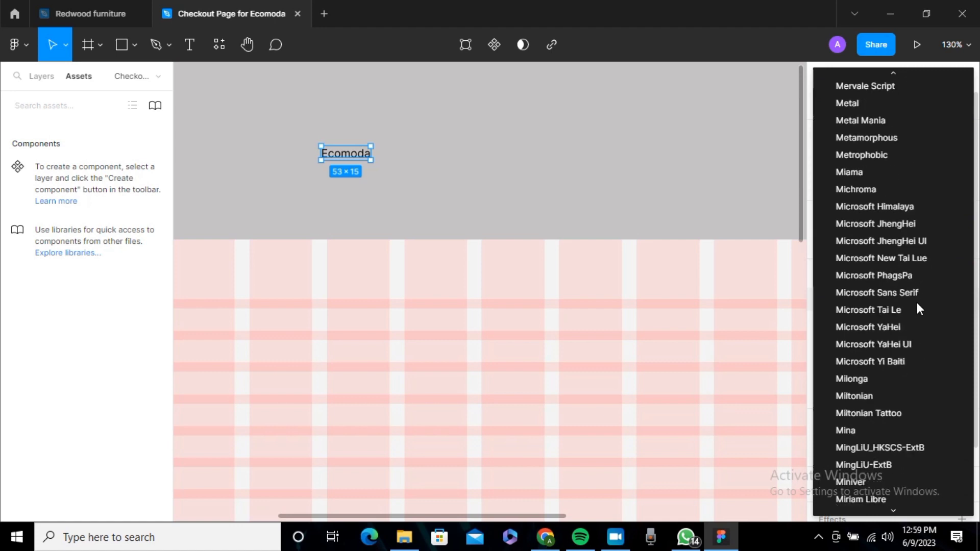
pyautogui.scroll(-10, 916, 309)
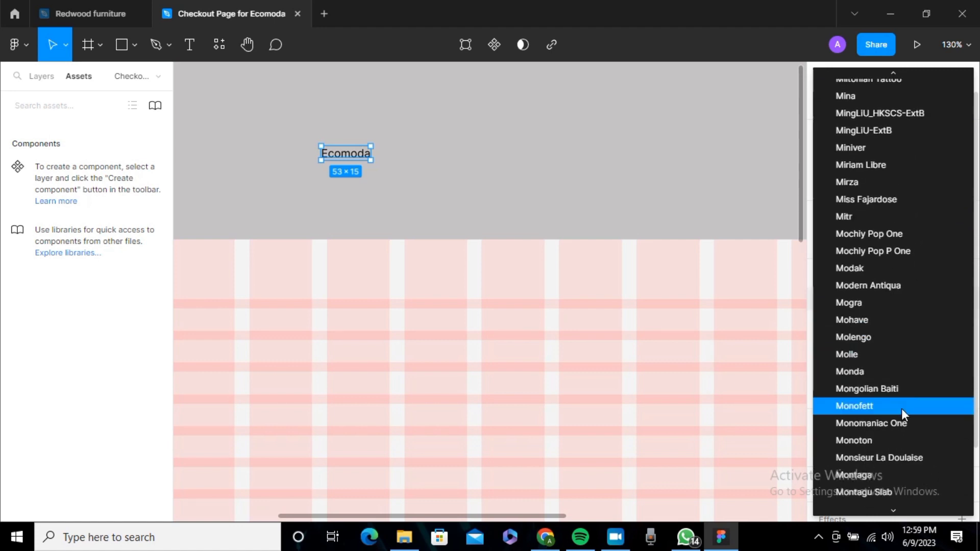
pyautogui.scroll(-5, 901, 409)
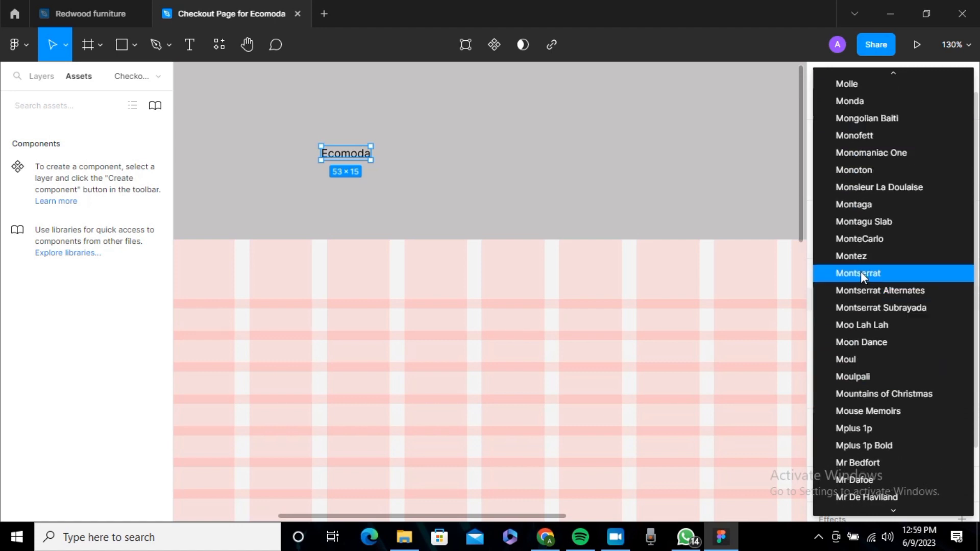
pyautogui.click(862, 274)
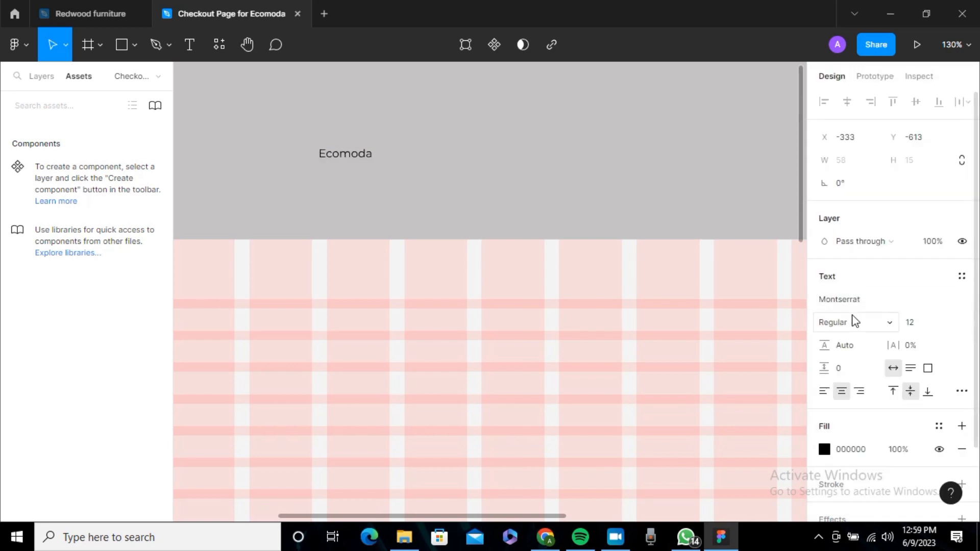
# Set the Ecomoda text's font weight to Bold
pyautogui.click(883, 300)
pyautogui.click(886, 323)
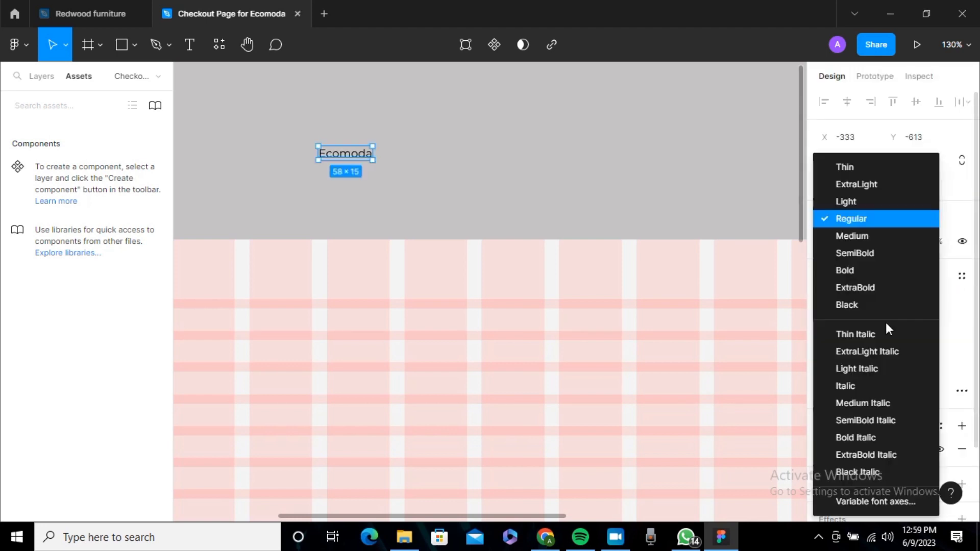
pyautogui.click(847, 272)
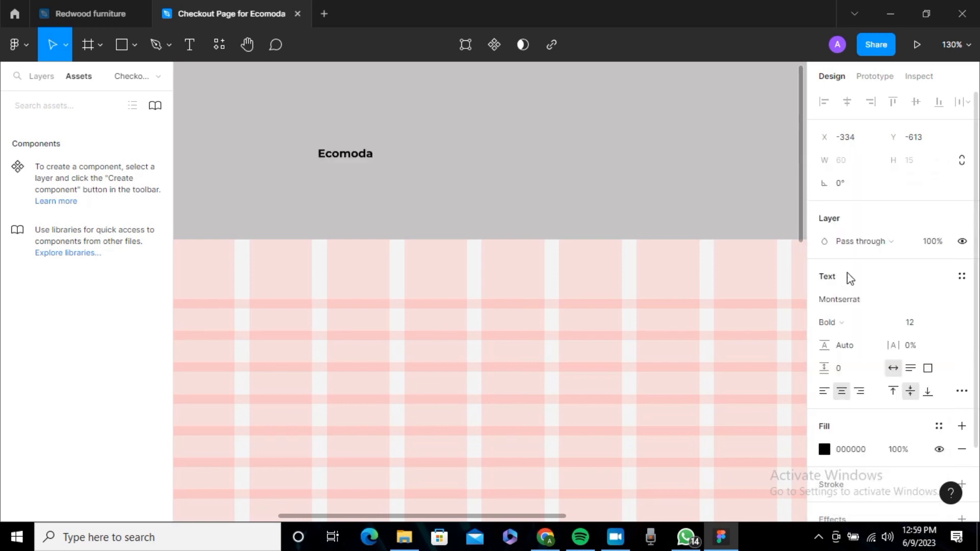
pyautogui.scroll(-5, 508, 176)
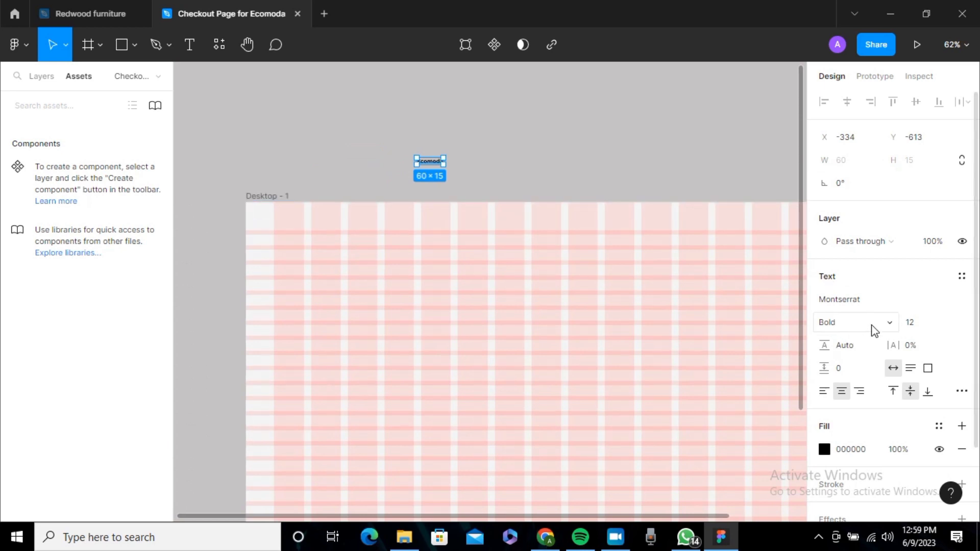
pyautogui.click(886, 322)
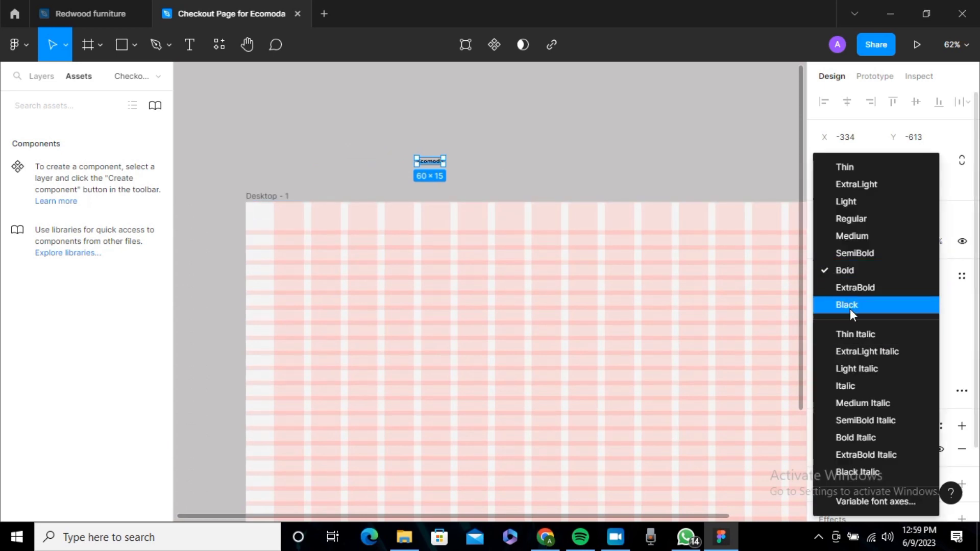
pyautogui.click(681, 187)
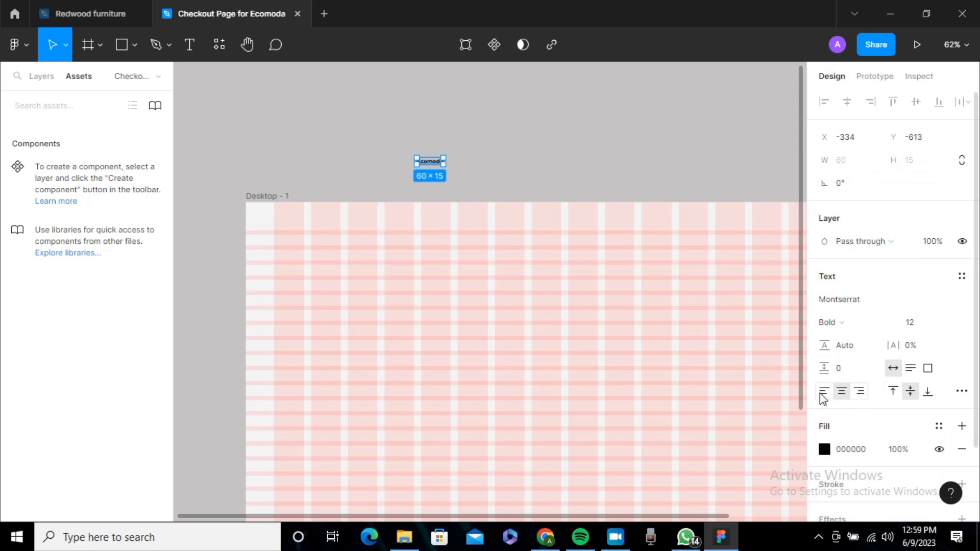
# Change the Ecomoda text's fill to the dark green 0C852E
pyautogui.click(825, 450)
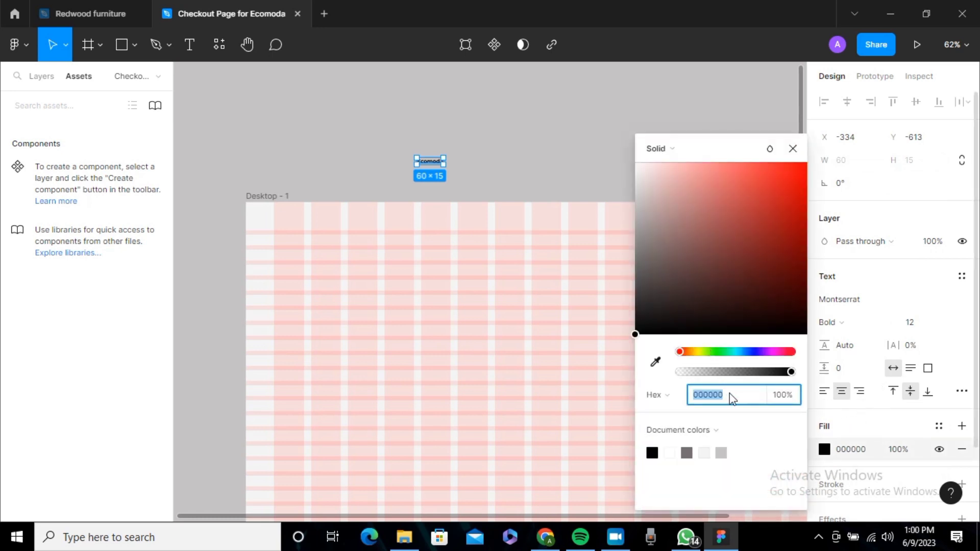
pyautogui.write('f5f5f5')
pyautogui.press('Return')
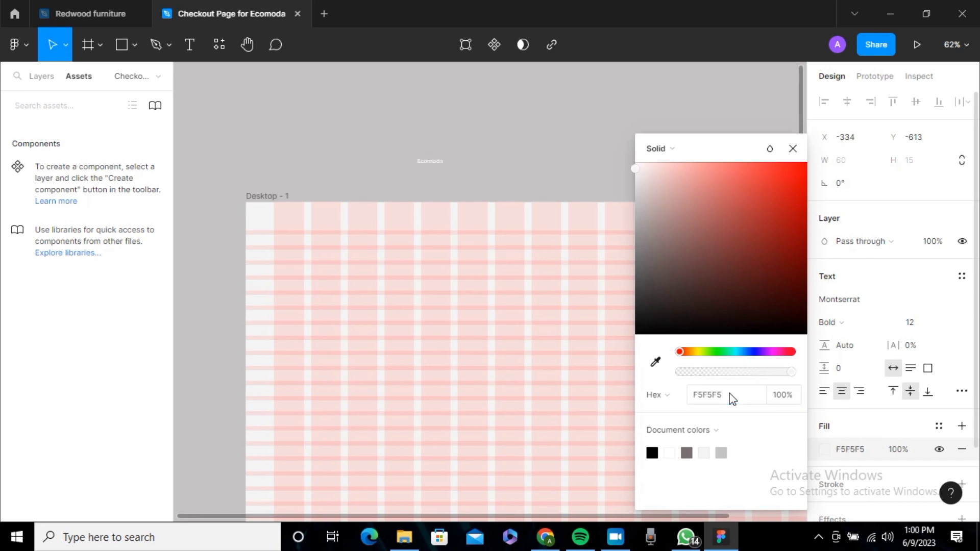
pyautogui.click(723, 351)
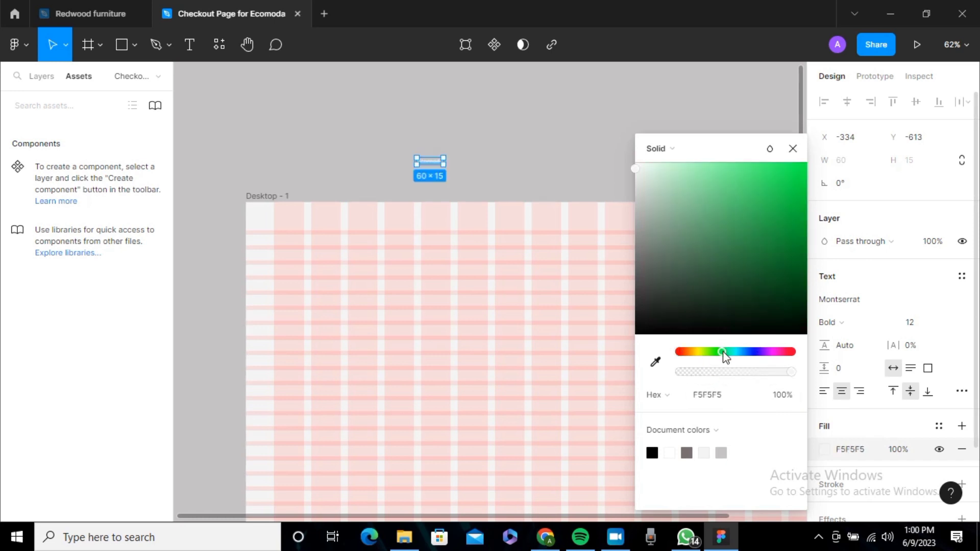
pyautogui.click(762, 241)
pyautogui.moveTo(770, 217); pyautogui.dragTo(793, 251)
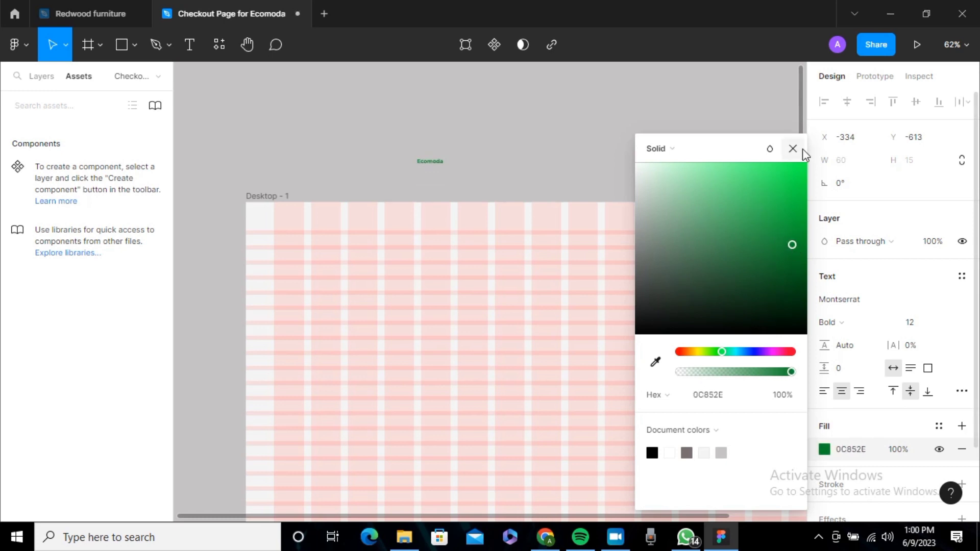
pyautogui.press('Escape')
# Move the Ecomoda text into the left end of the header frame, at about X 61, Y 30, and set its font size to 24
pyautogui.scroll(1, 410, 154)
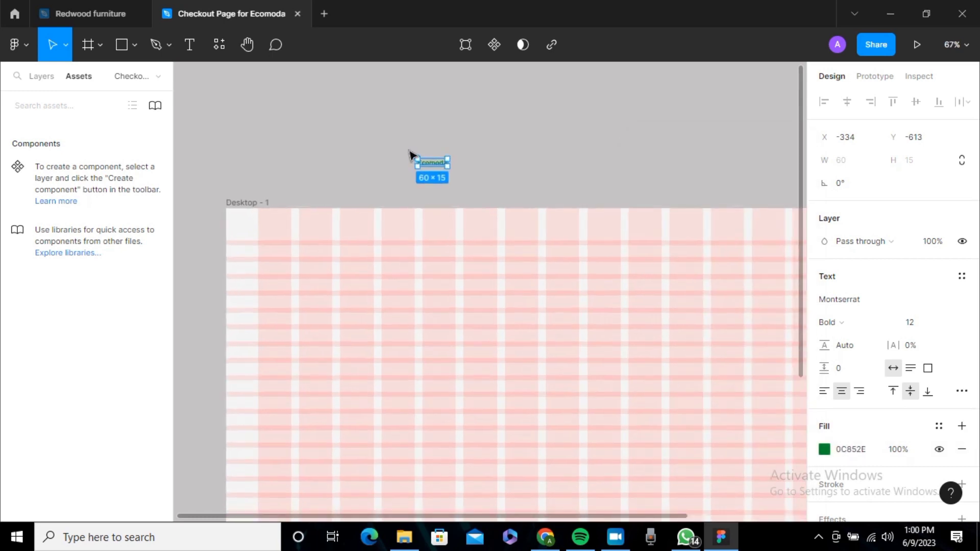
pyautogui.scroll(2, 410, 154)
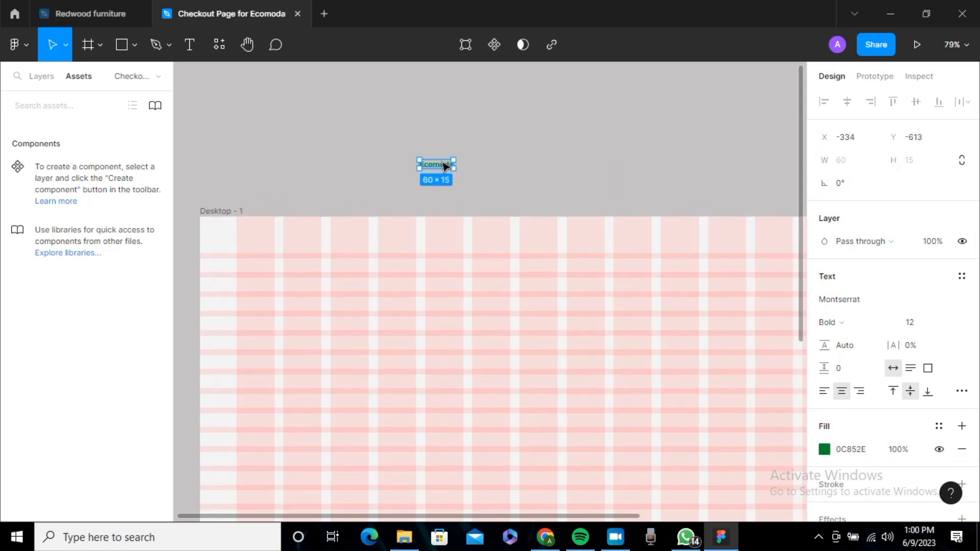
pyautogui.moveTo(444, 167); pyautogui.dragTo(261, 239)
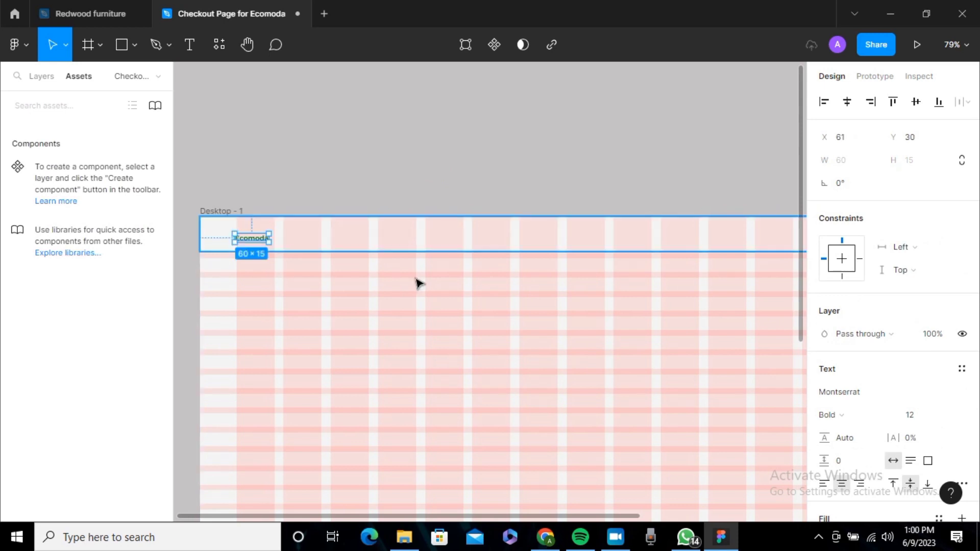
pyautogui.click(918, 416)
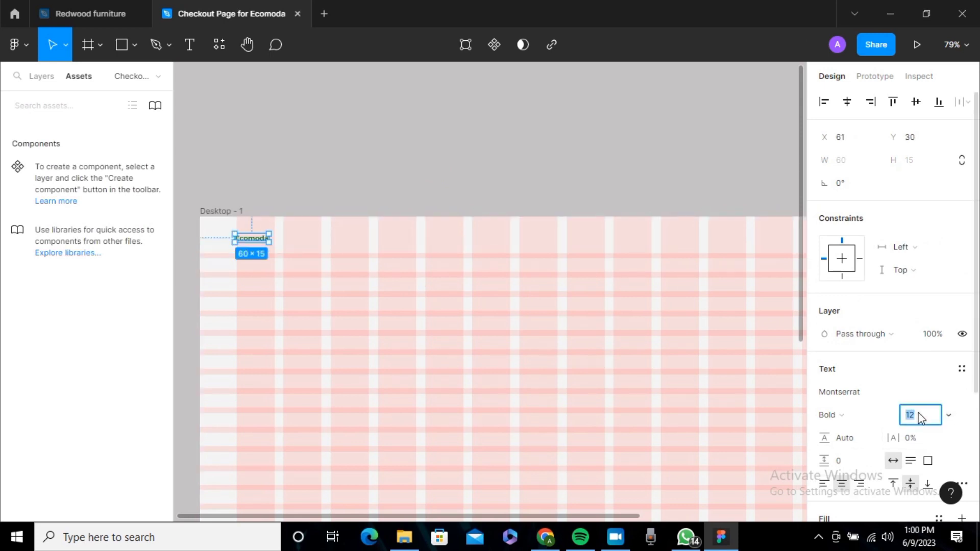
pyautogui.write('24')
pyautogui.press('Return')
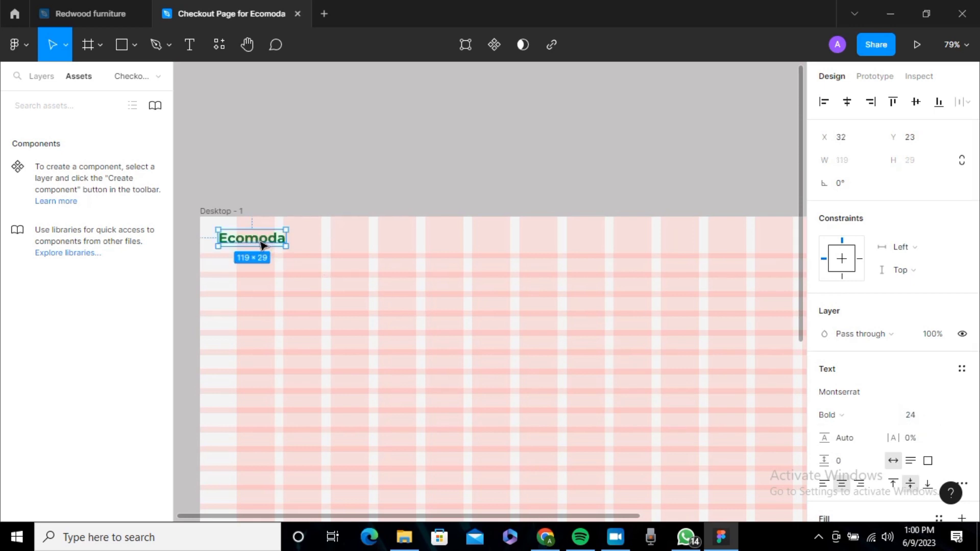
# Reposition the Ecomoda text at X 64, Y 16, aligned with the first grid column and vertically centred in the header frame
pyautogui.moveTo(258, 249); pyautogui.dragTo(276, 243)
pyautogui.click(333, 246)
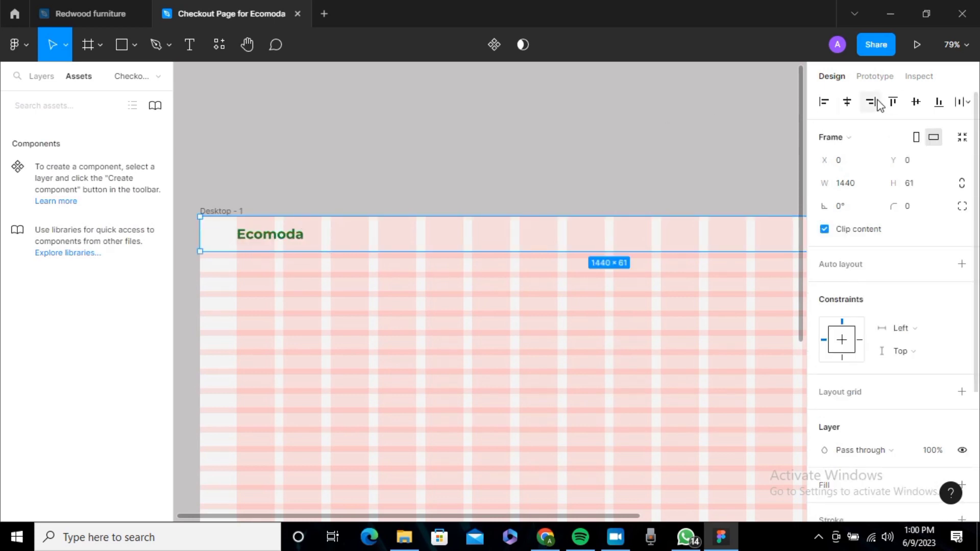
pyautogui.click(298, 239)
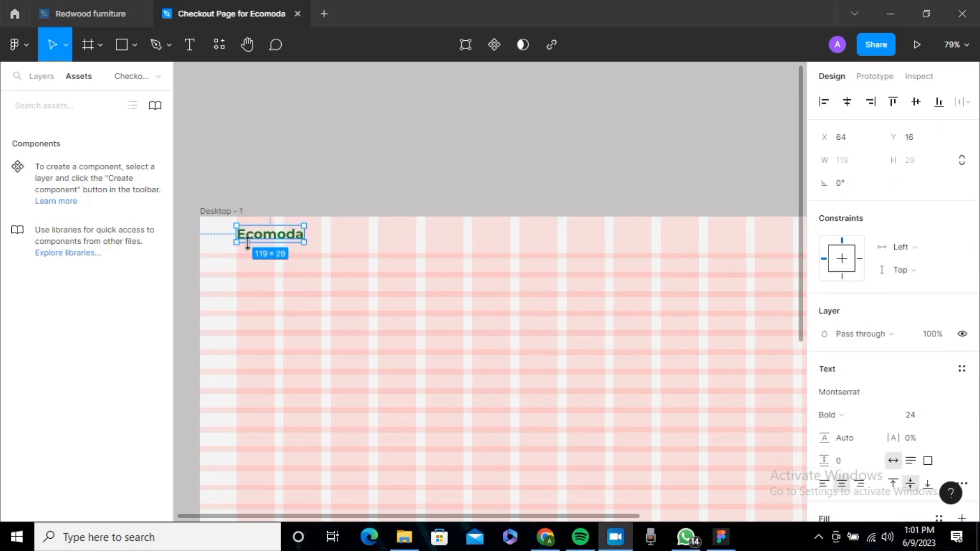
pyautogui.moveTo(268, 243); pyautogui.dragTo(257, 244)
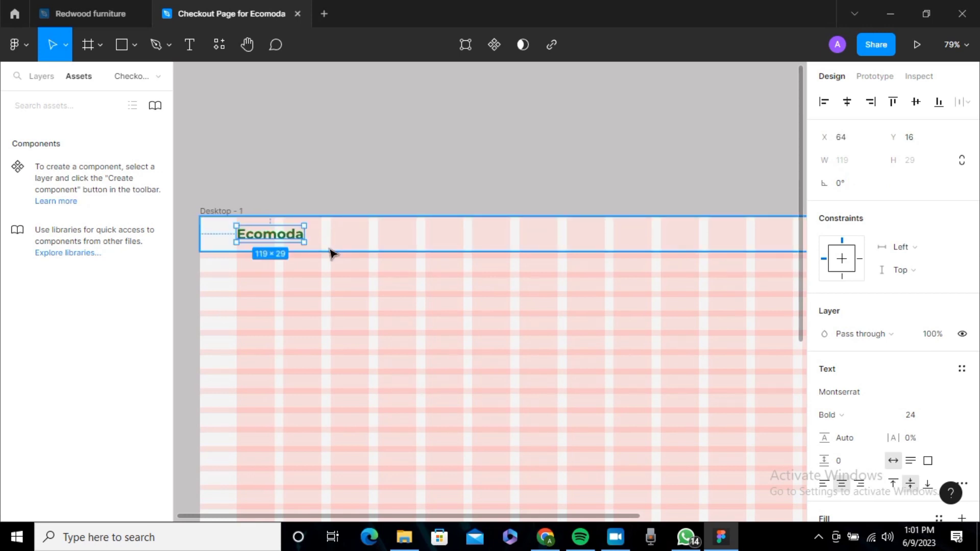
# Nudge the Ecomoda text to X 67 and align it to the vertical centre of the header frame
pyautogui.press('Right')
pyautogui.press('Right')
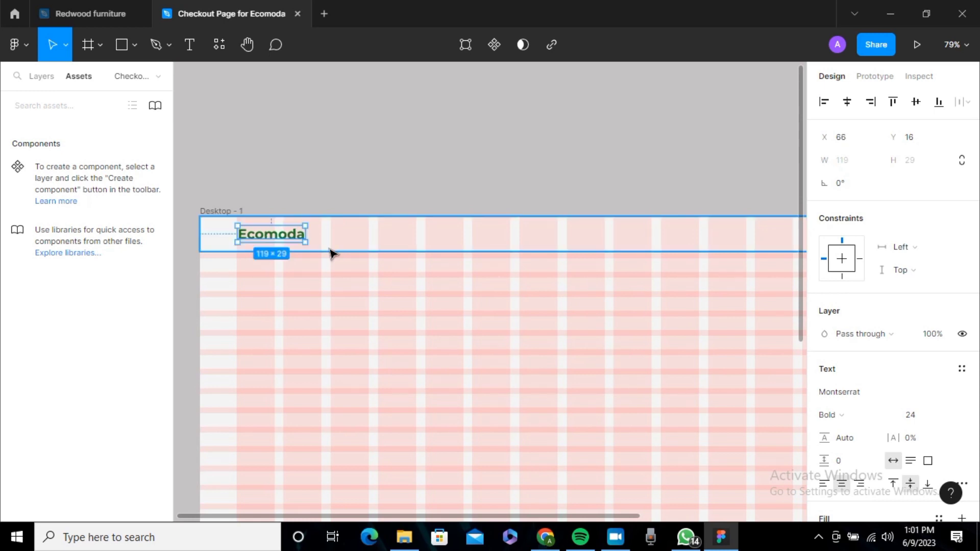
pyautogui.press('Right')
pyautogui.click(916, 103)
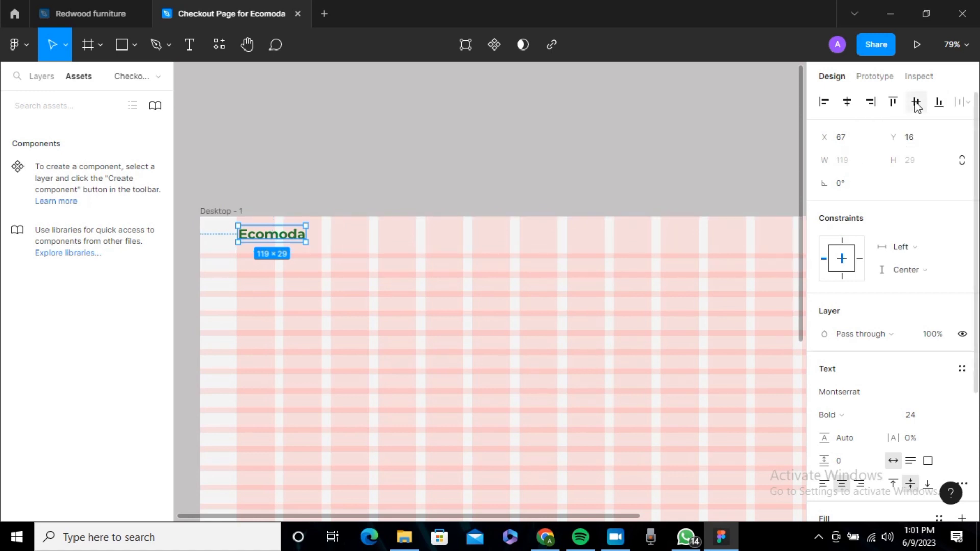
pyautogui.click(662, 119)
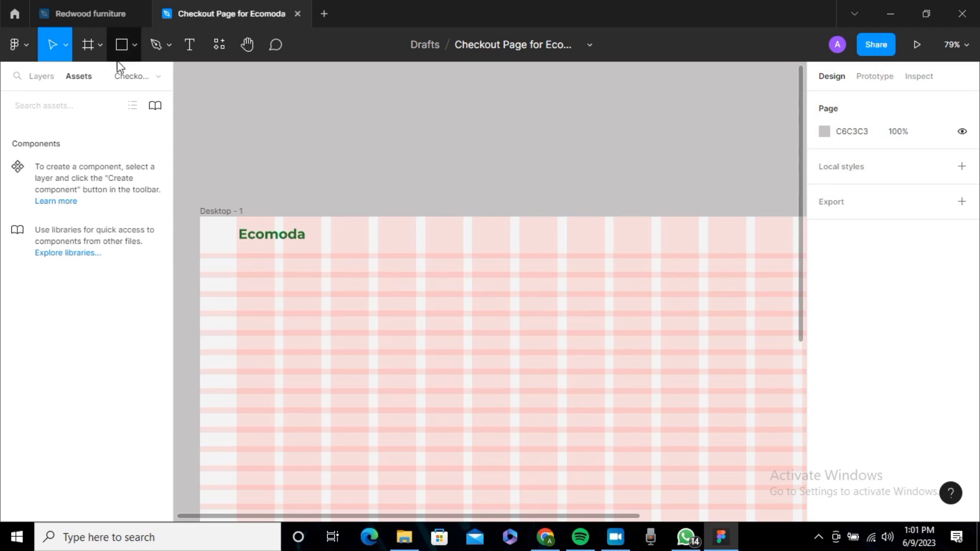
# Draw a rectangle about 533 × 38 on the empty canvas above the Desktop - 1 frame
pyautogui.click(123, 48)
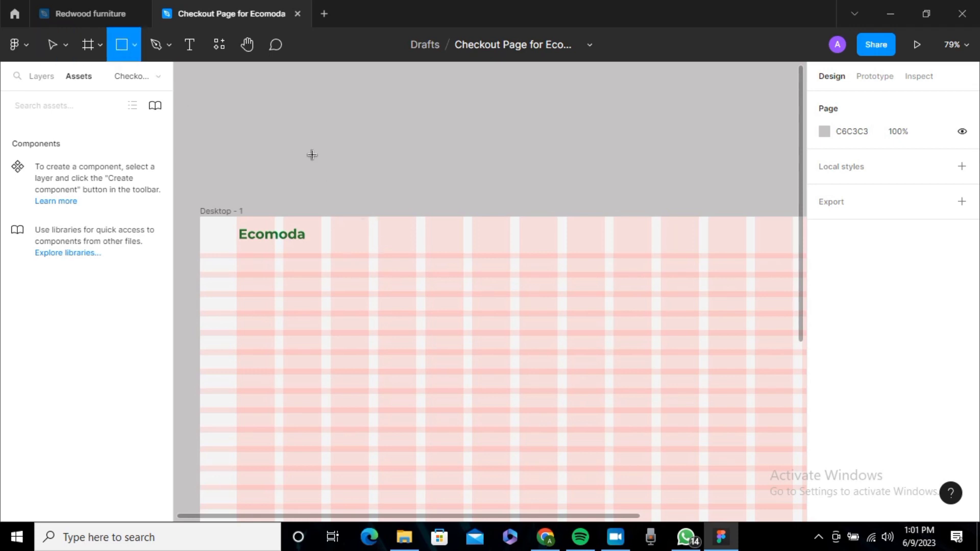
pyautogui.moveTo(311, 155)
pyautogui.mouseDown()
pyautogui.moveTo(378, 183)
pyautogui.moveTo(511, 177)
pyautogui.moveTo(580, 190)
pyautogui.moveTo(614, 176)
pyautogui.mouseUp()
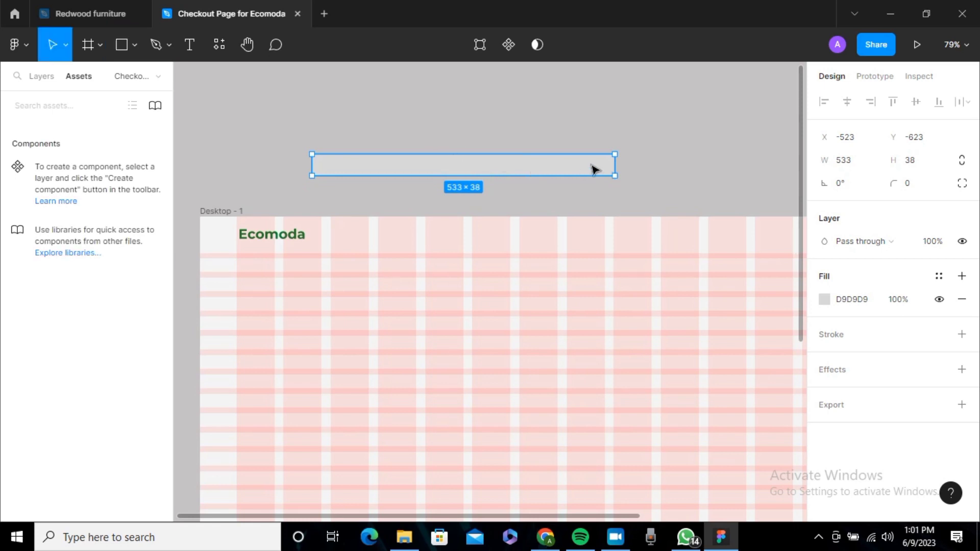
pyautogui.click(825, 299)
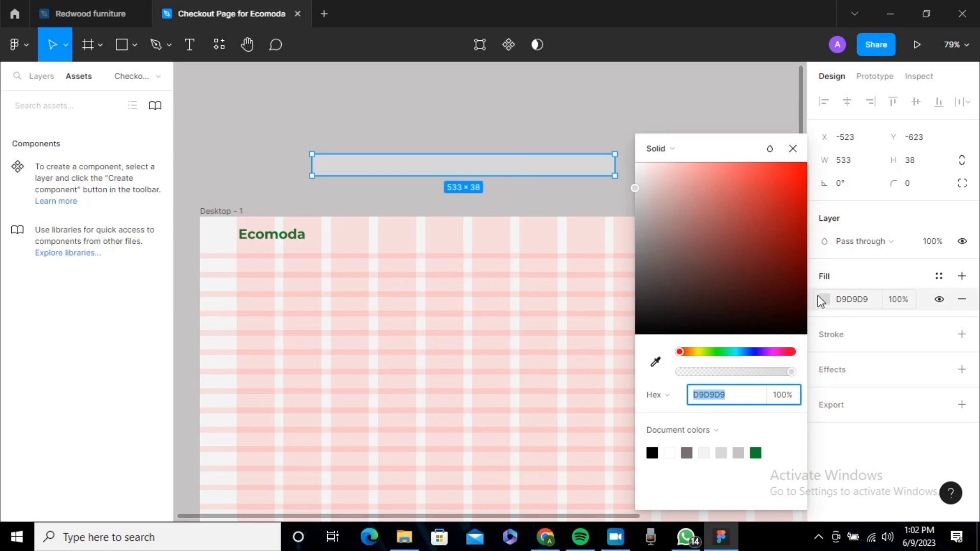
pyautogui.click(738, 452)
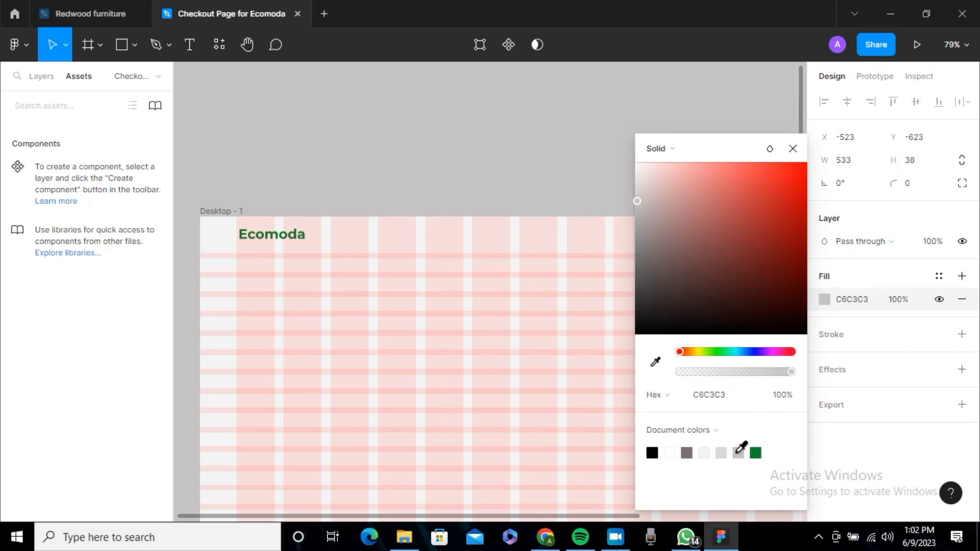
pyautogui.click(722, 452)
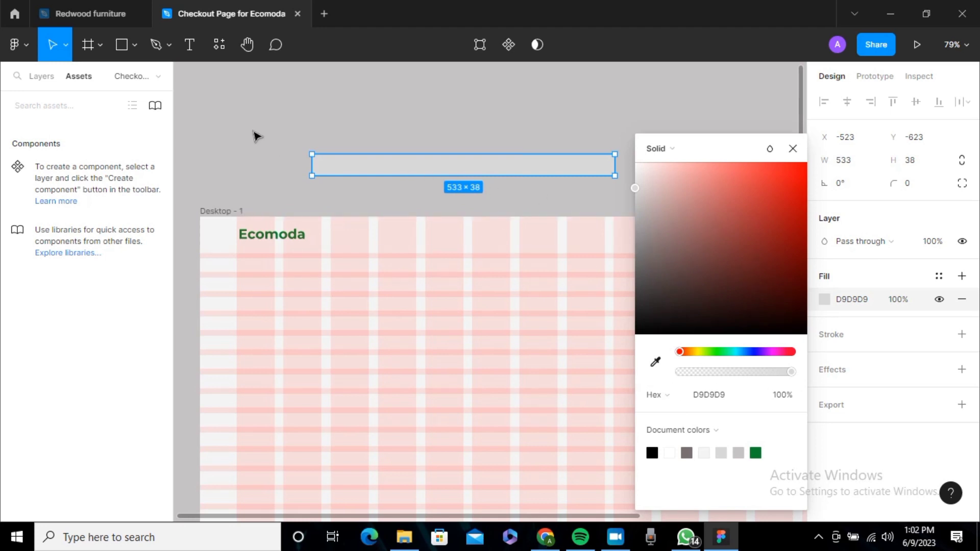
pyautogui.click(585, 148)
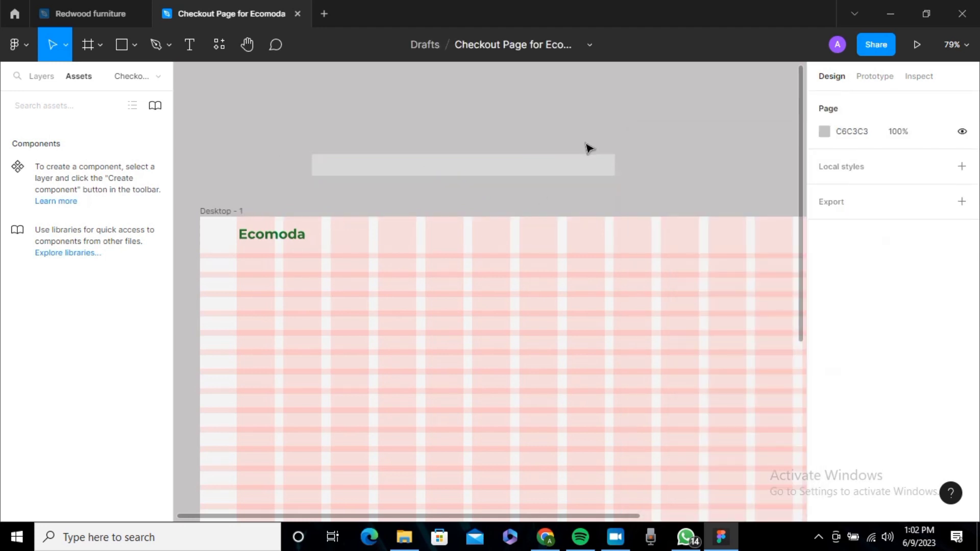
# Round the rectangle's corners with a radius of 20 and adjust their corner smoothing
pyautogui.click(595, 173)
pyautogui.click(913, 184)
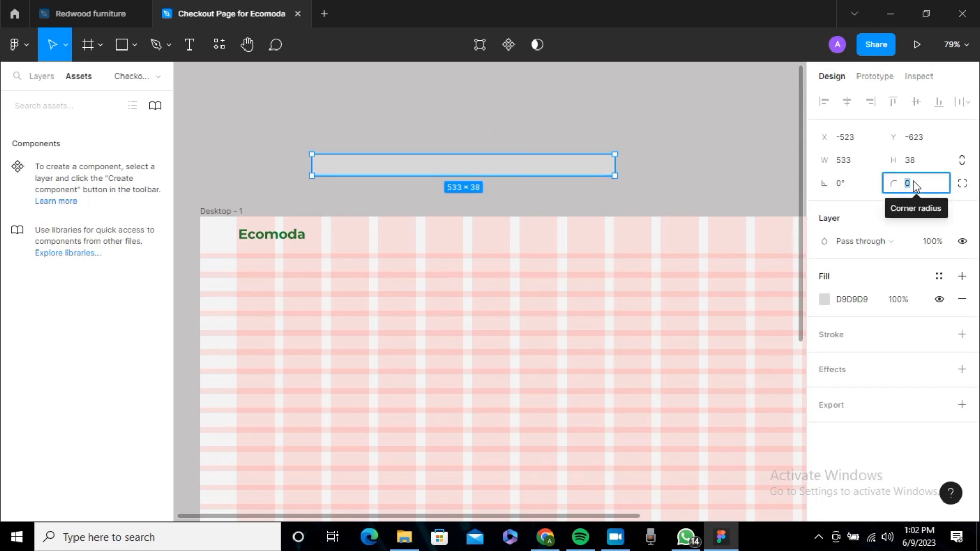
pyautogui.write('20')
pyautogui.press('Return')
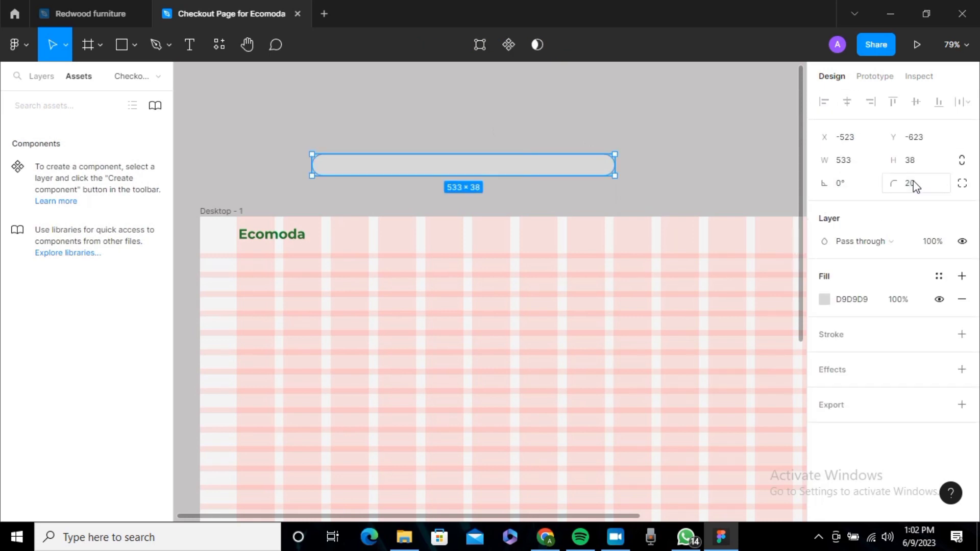
pyautogui.click(963, 184)
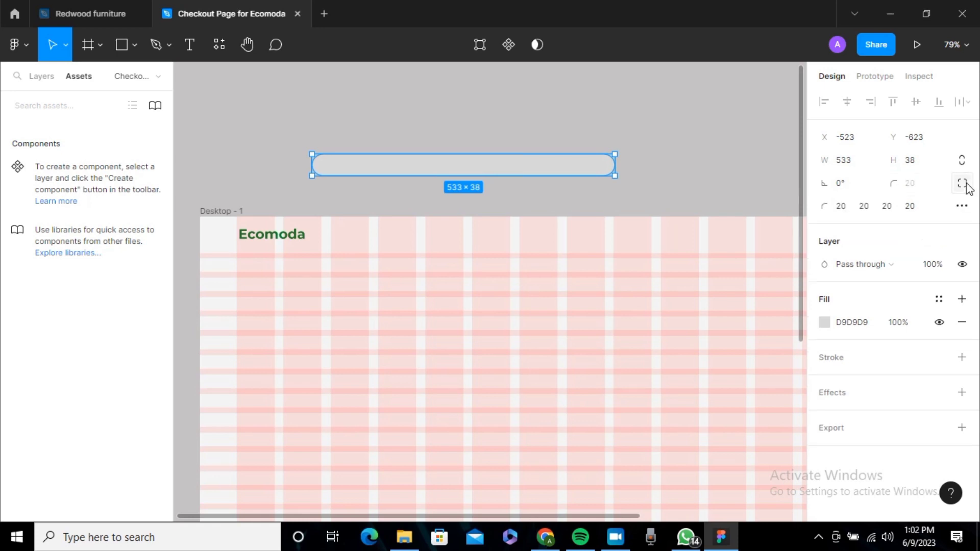
pyautogui.click(968, 209)
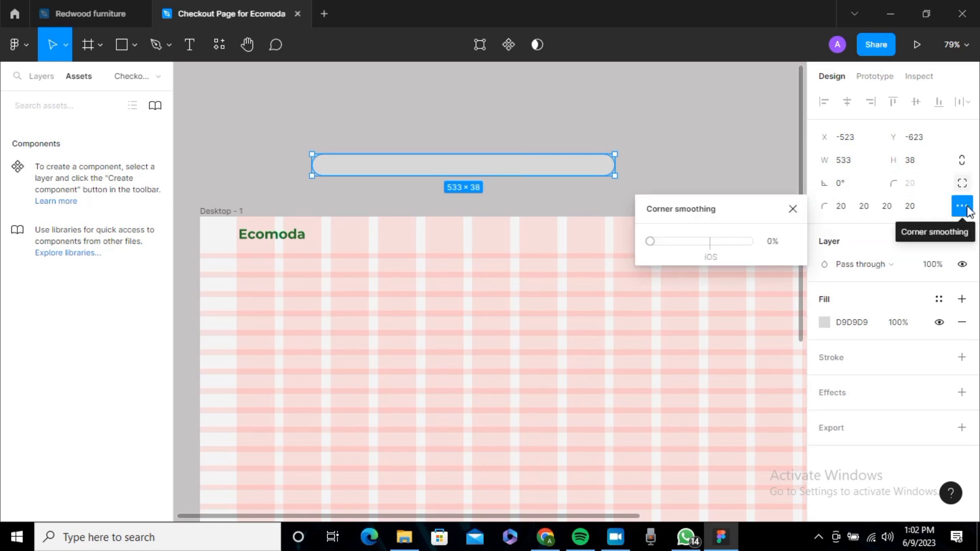
pyautogui.click(734, 242)
pyautogui.click(792, 210)
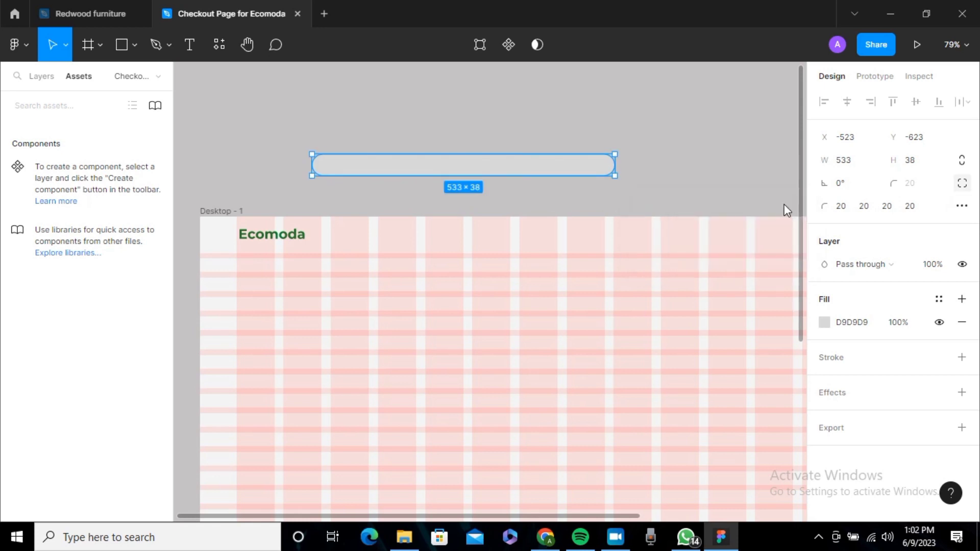
# Place the rounded rectangle in the header frame at Y 11, centred horizontally, and change its fill to white FFFFFF
pyautogui.moveTo(545, 175); pyautogui.dragTo(571, 242)
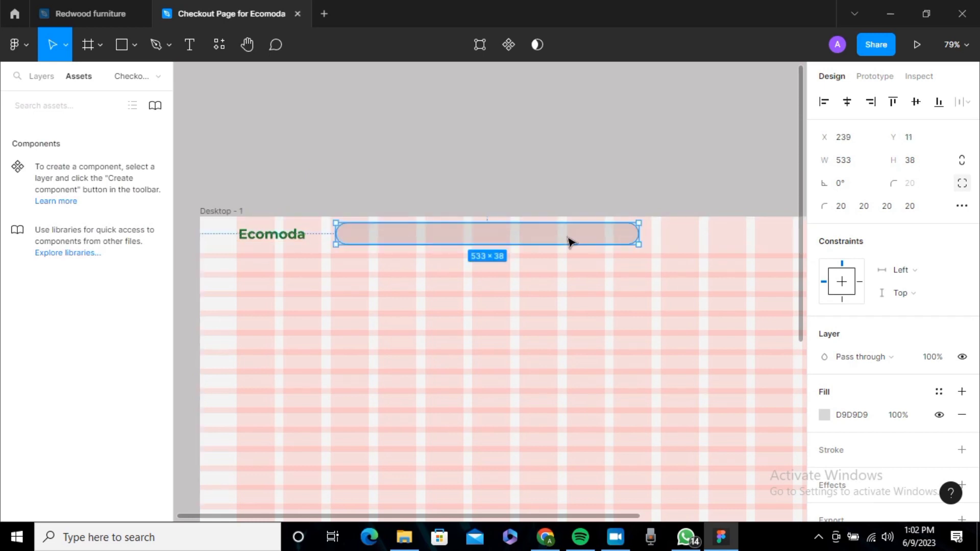
pyautogui.click(847, 103)
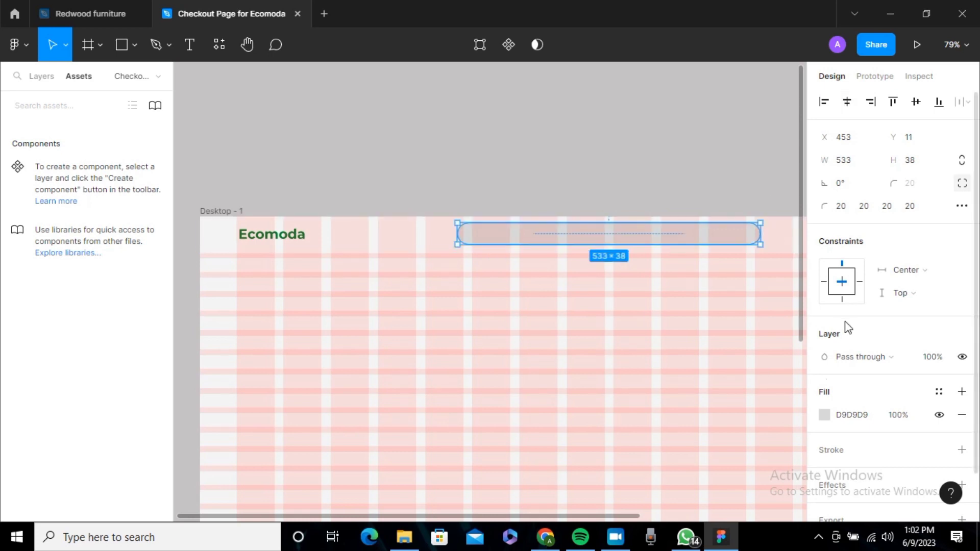
pyautogui.click(825, 415)
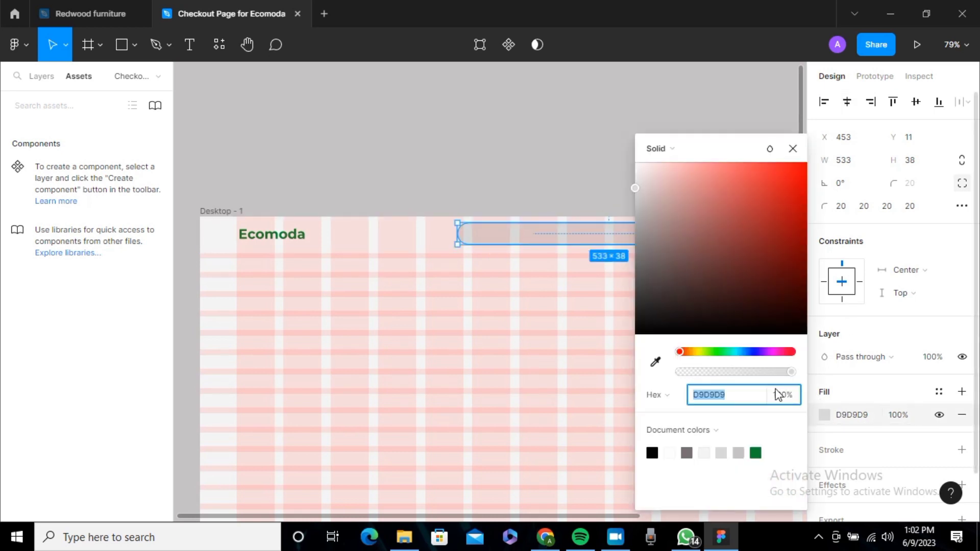
pyautogui.click(687, 452)
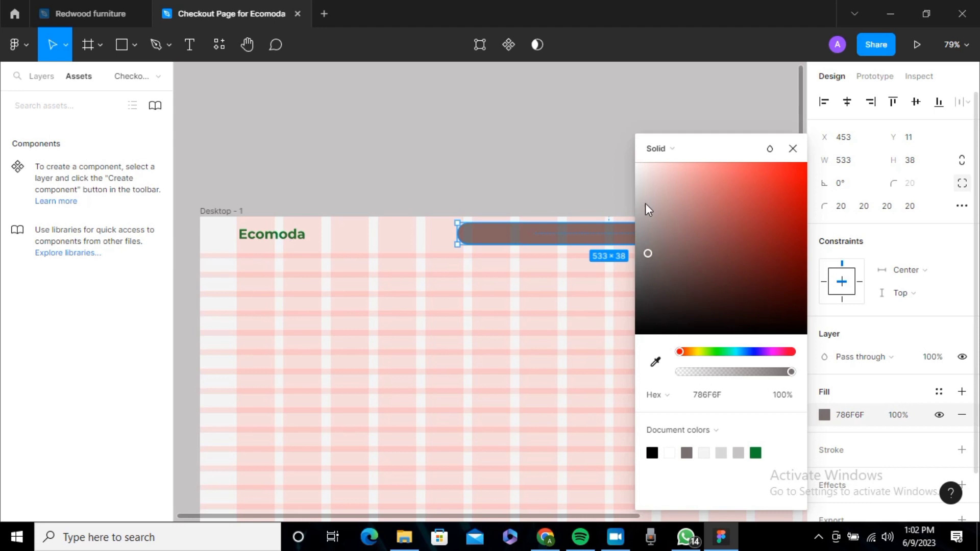
pyautogui.moveTo(648, 180); pyautogui.dragTo(632, 147)
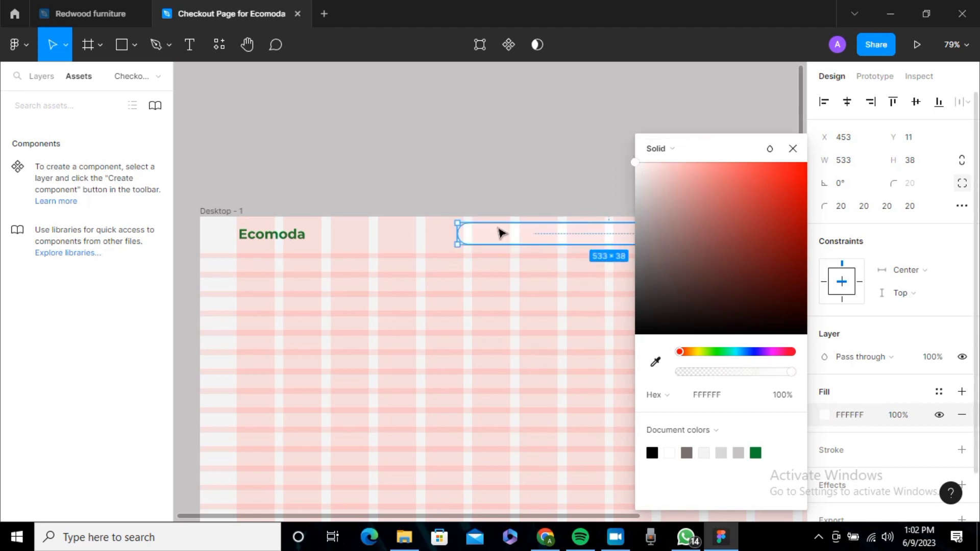
pyautogui.click(626, 148)
# Add a black 000000 inside stroke with a weight of 2 to the rounded rectangle
pyautogui.scroll(-1, 870, 377)
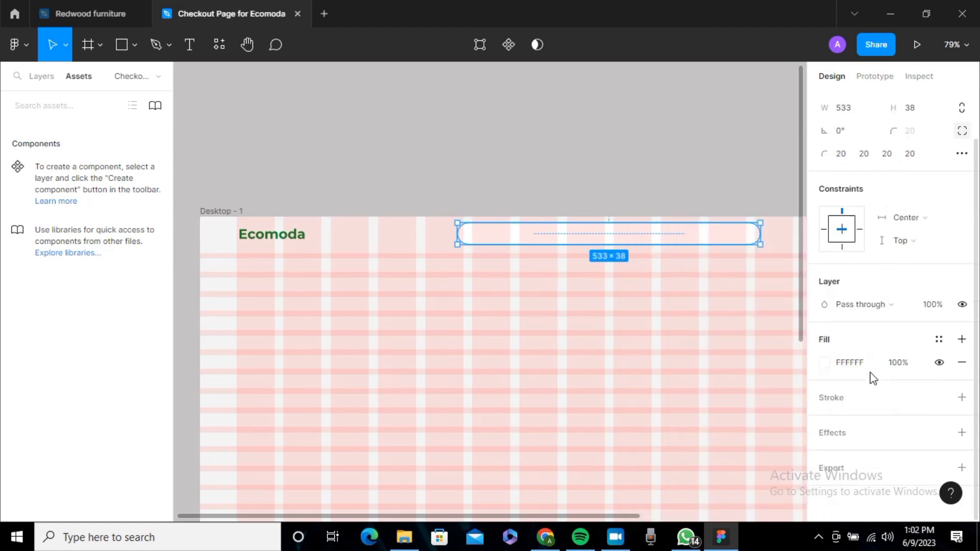
pyautogui.click(962, 401)
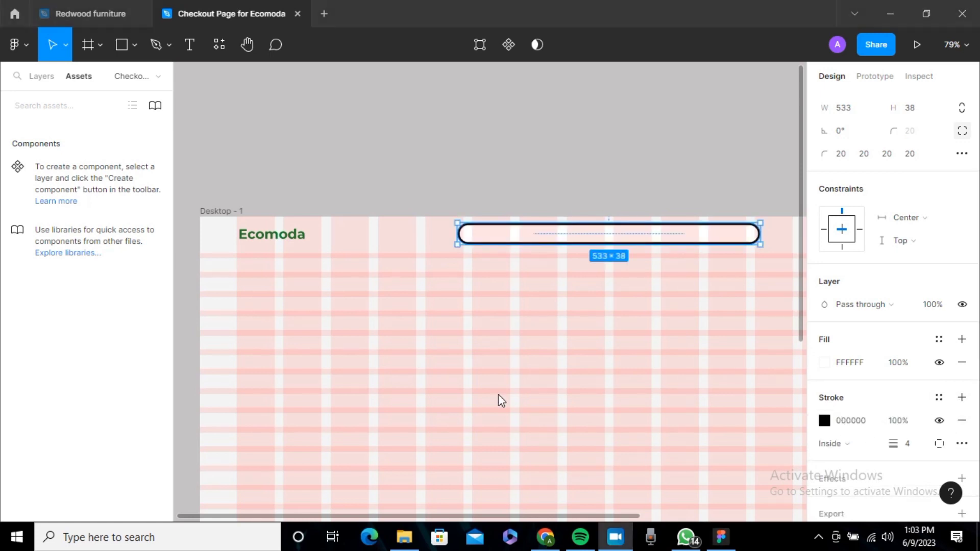
pyautogui.click(914, 448)
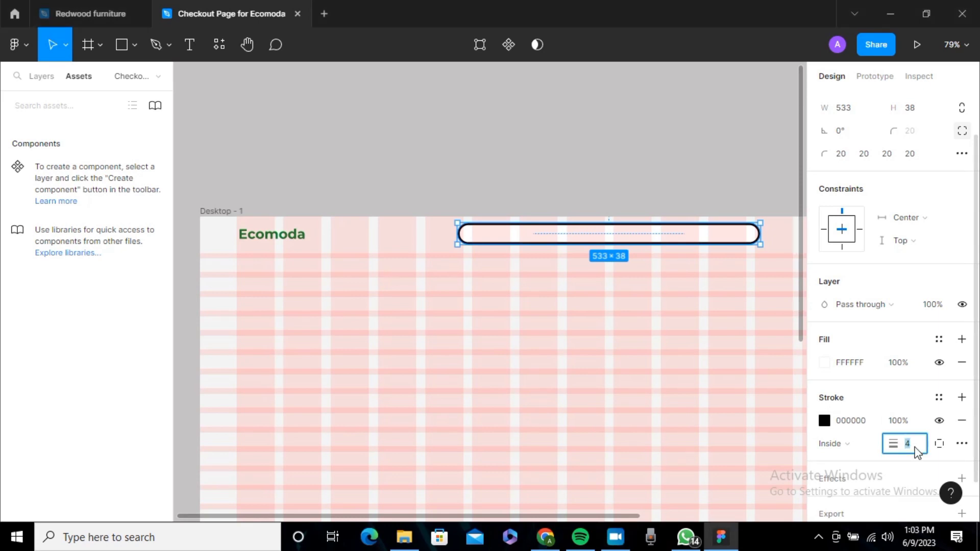
pyautogui.write('2')
pyautogui.press('Return')
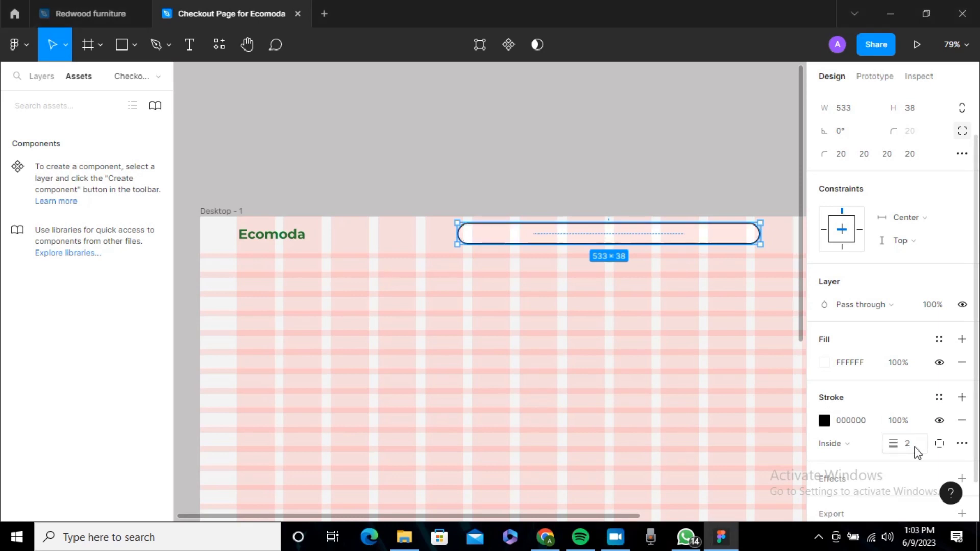
pyautogui.click(558, 196)
# Examine how the Ecomoda text and the rounded bar sit across the full width of the desktop frame
pyautogui.scroll(-3, 558, 196)
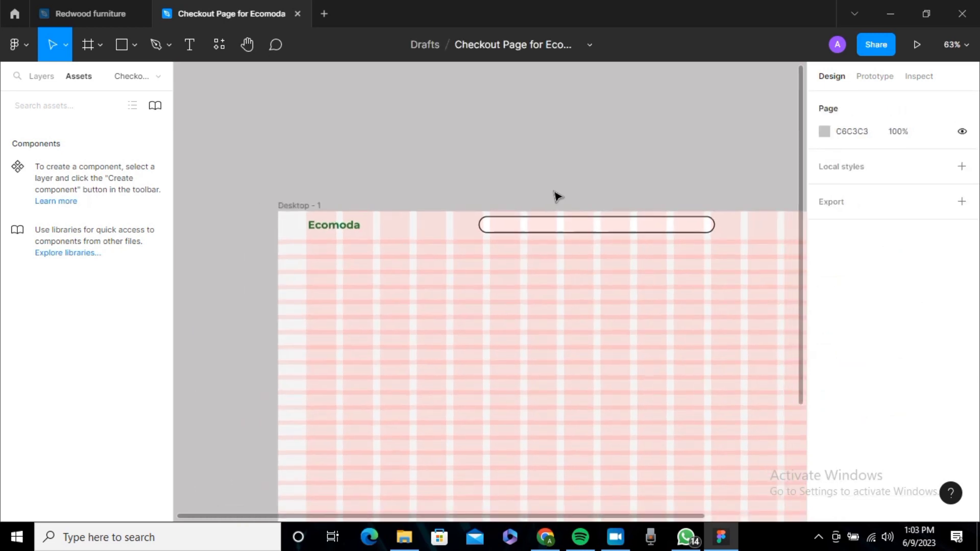
pyautogui.hscroll(3, 558, 197)
pyautogui.scroll(-1, 558, 197)
pyautogui.scroll(-1, 558, 197)
pyautogui.hscroll(1, 558, 197)
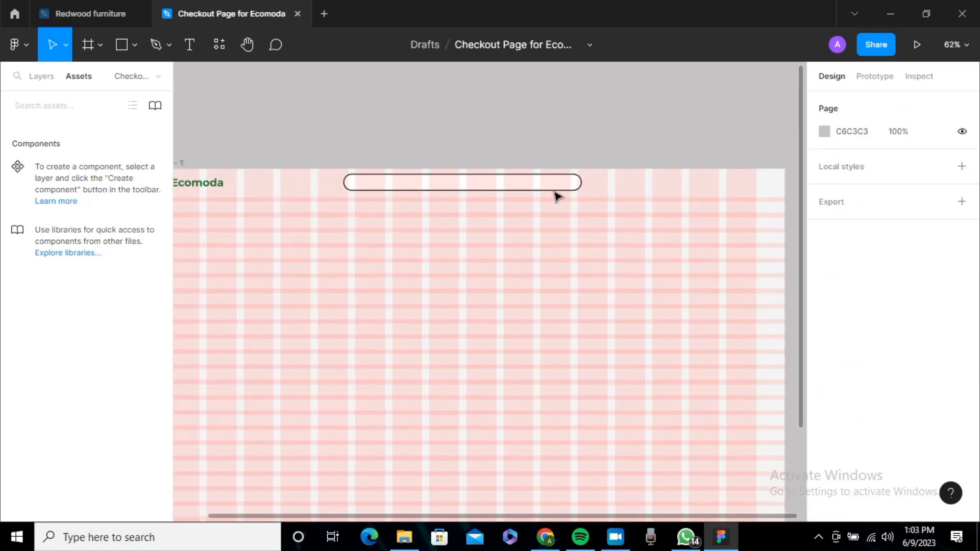
pyautogui.hscroll(-1, 558, 196)
pyautogui.scroll(-1, 558, 196)
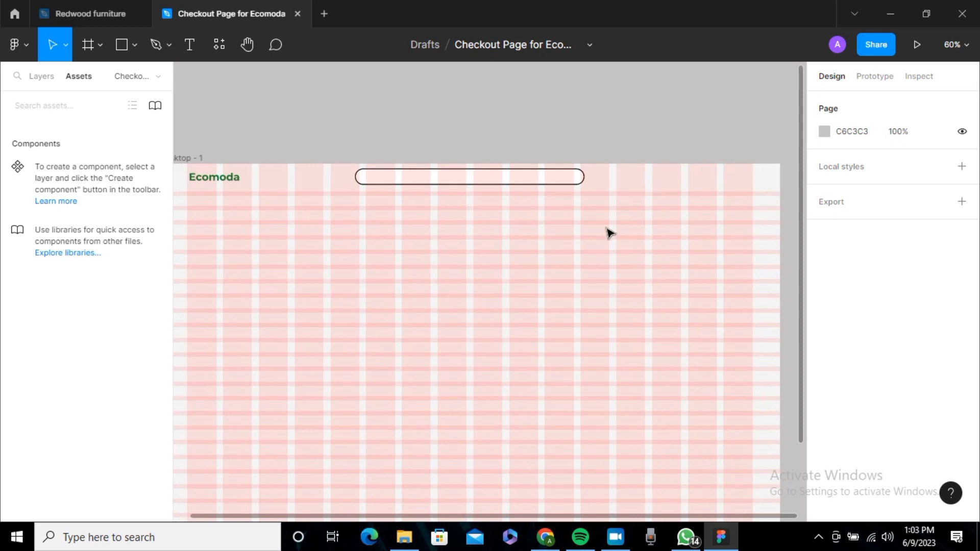
pyautogui.scroll(-1, 619, 249)
pyautogui.hscroll(-1, 620, 249)
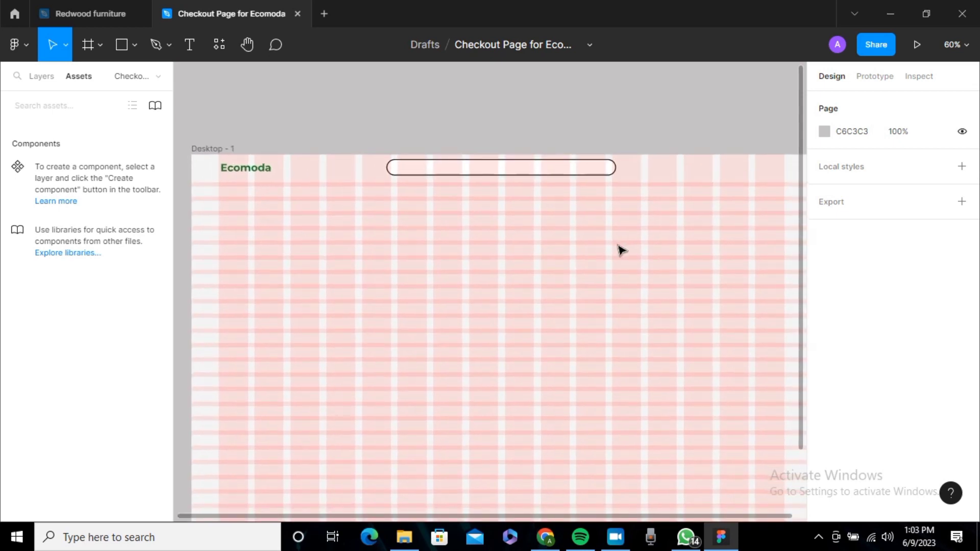
pyautogui.scroll(-1, 620, 250)
pyautogui.hscroll(1, 621, 250)
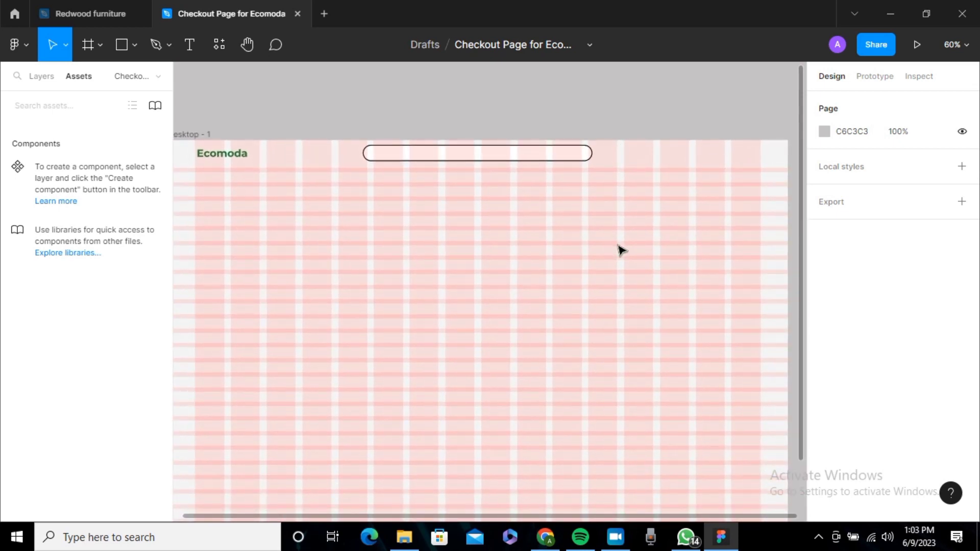
pyautogui.scroll(-3, 621, 251)
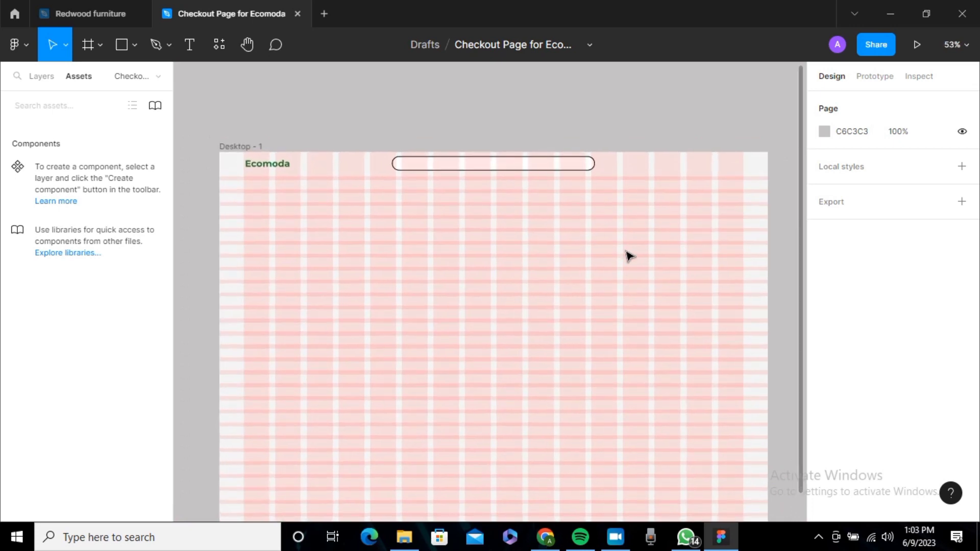
# Preview the Desktop - 1 frame with its rows and columns layout grids hidden, and show both grids again
pyautogui.click(36, 81)
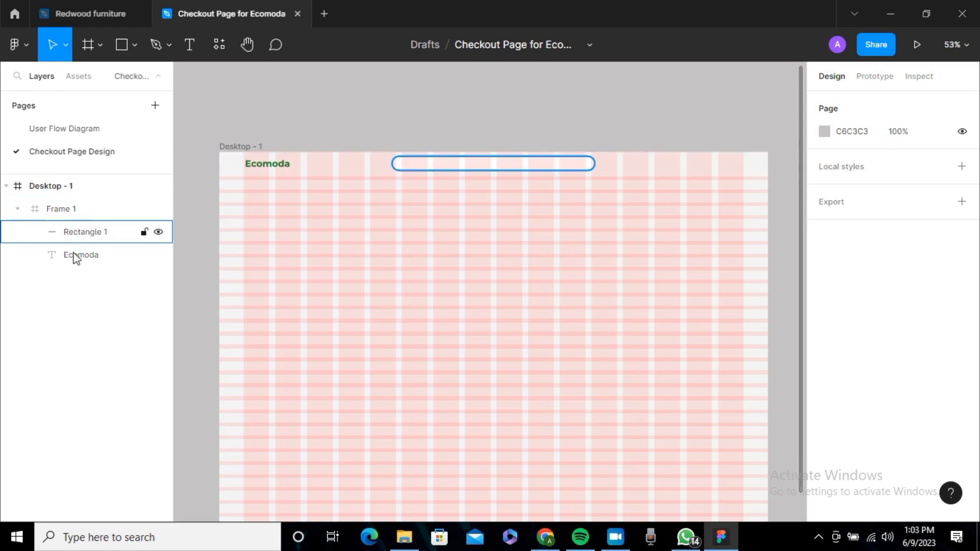
pyautogui.click(35, 190)
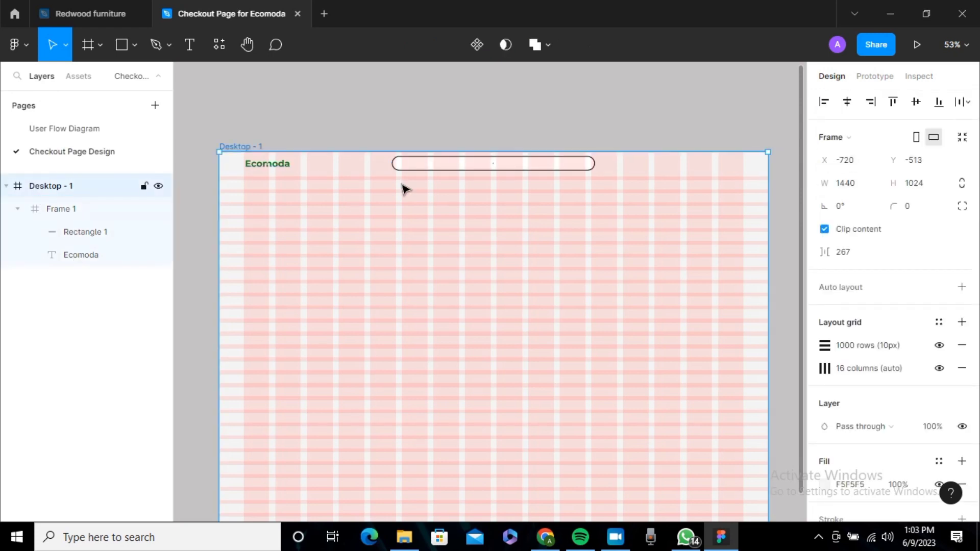
pyautogui.scroll(-2, 907, 286)
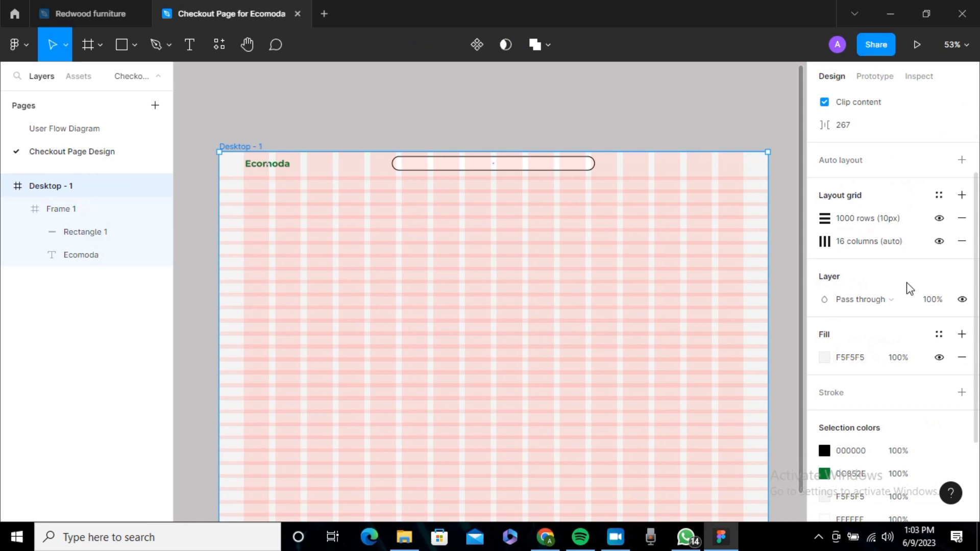
pyautogui.click(939, 218)
pyautogui.click(940, 241)
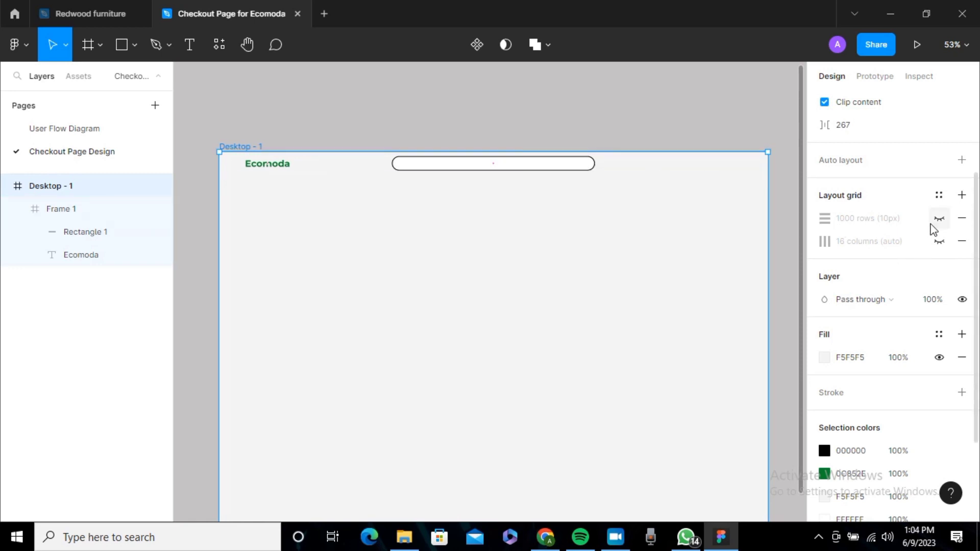
pyautogui.click(944, 218)
pyautogui.click(942, 242)
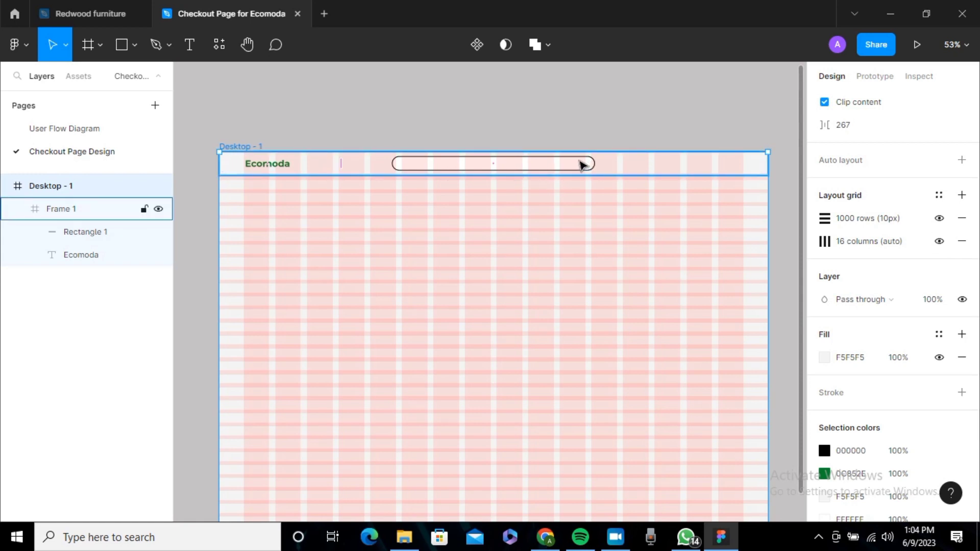
pyautogui.click(541, 129)
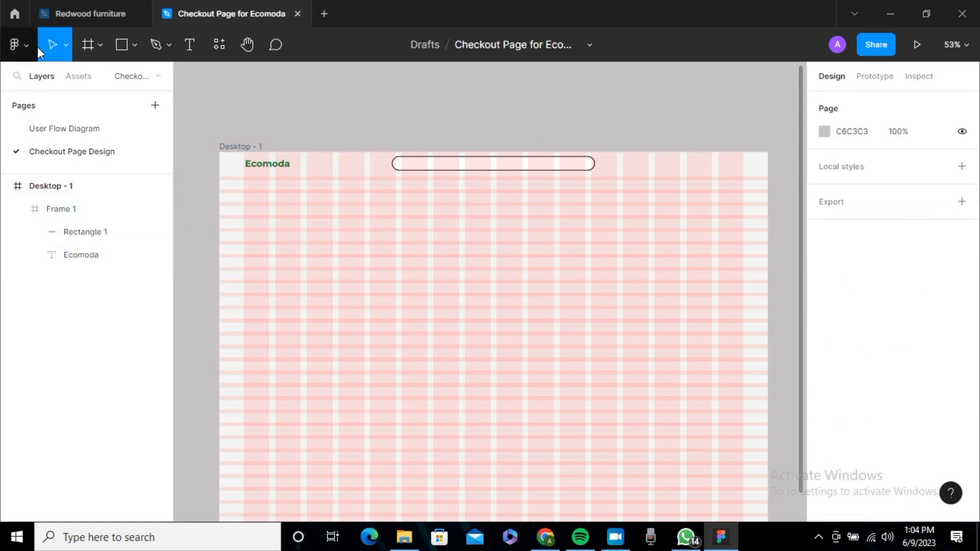
# Search the Icons8 plugin's icons for search and insert the free Search magnifier icon as a 90×90 PNG in black
pyautogui.click(23, 56)
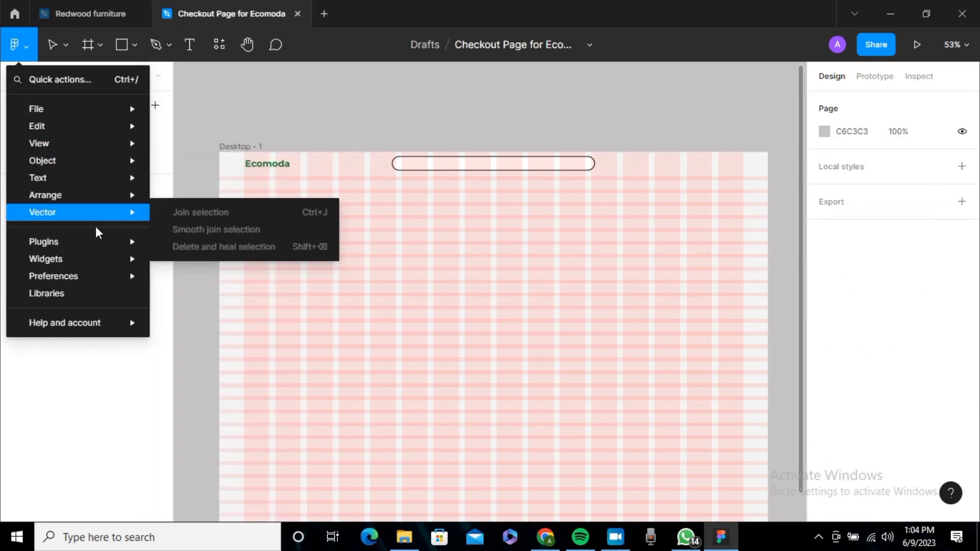
pyautogui.moveTo(109, 244)
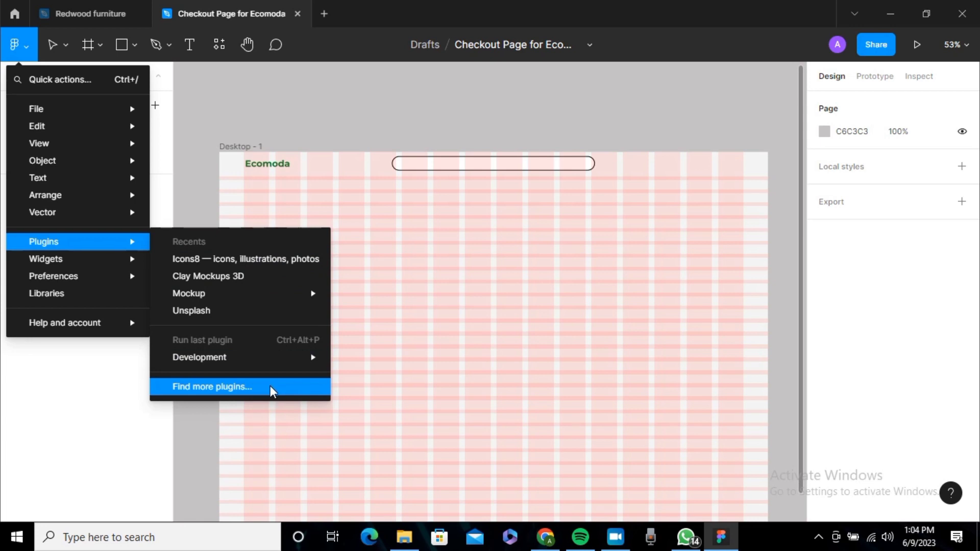
pyautogui.click(237, 262)
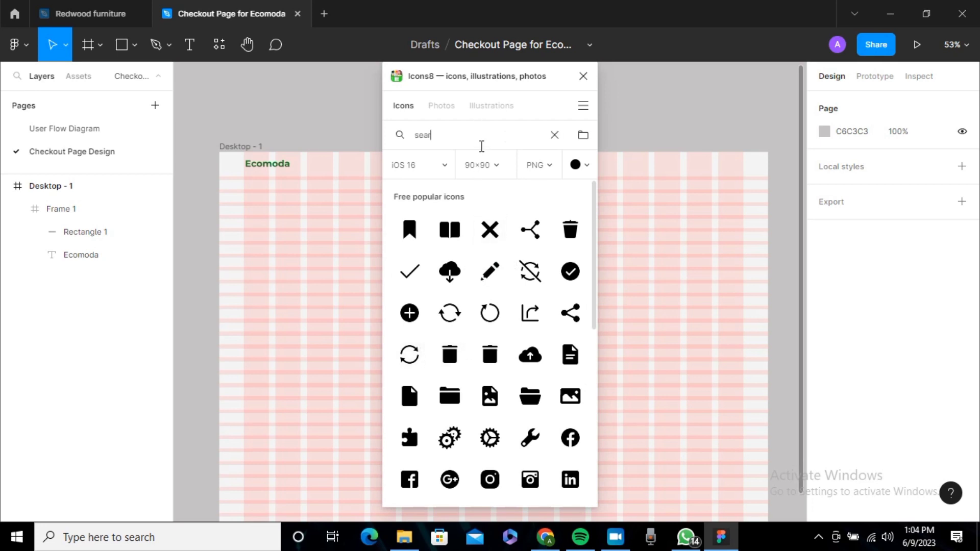
pyautogui.click(482, 146)
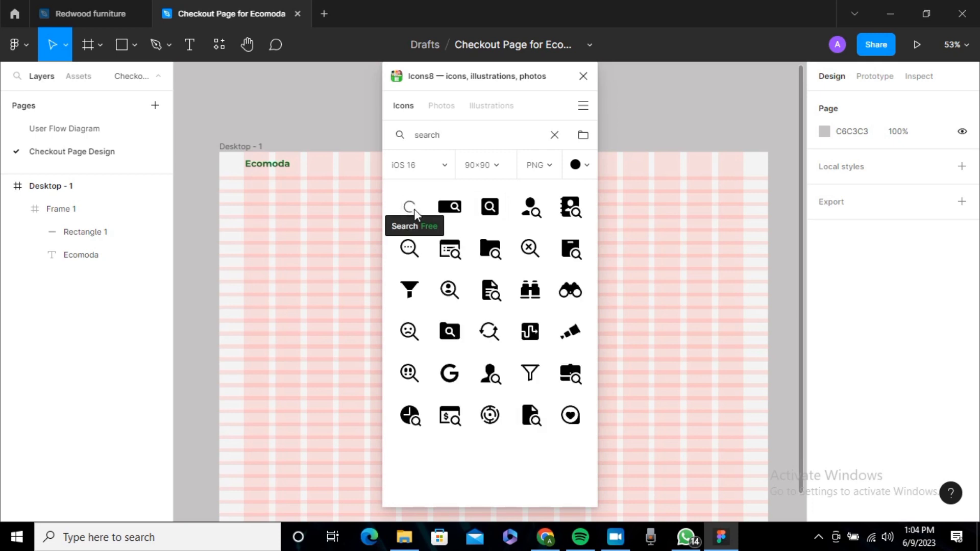
pyautogui.click(414, 209)
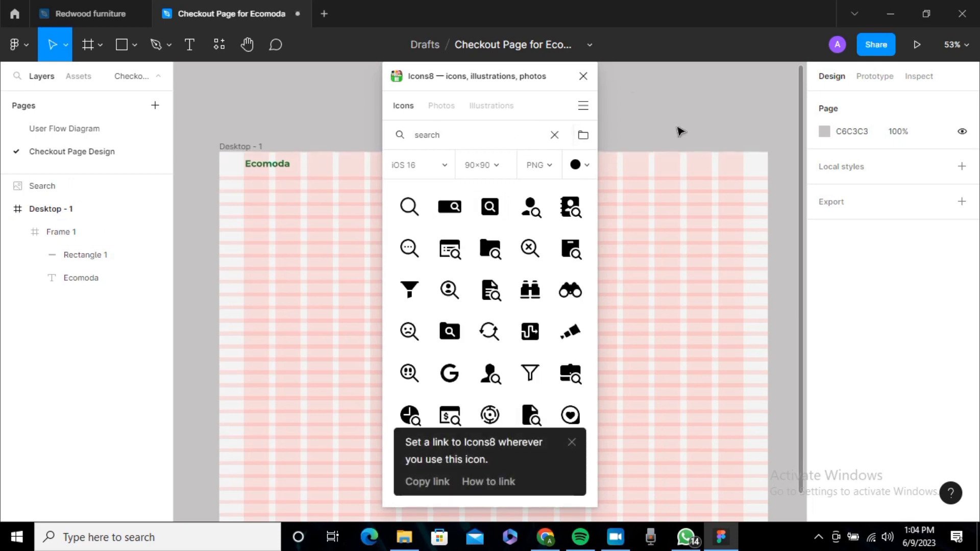
pyautogui.click(583, 77)
# Shrink the magnifier icon to 24 × 27 and place it inside the right end of the rounded bar at X 221, Y -498
pyautogui.moveTo(507, 291); pyautogui.dragTo(574, 163)
pyautogui.scroll(2, 577, 166)
pyautogui.scroll(2, 577, 166)
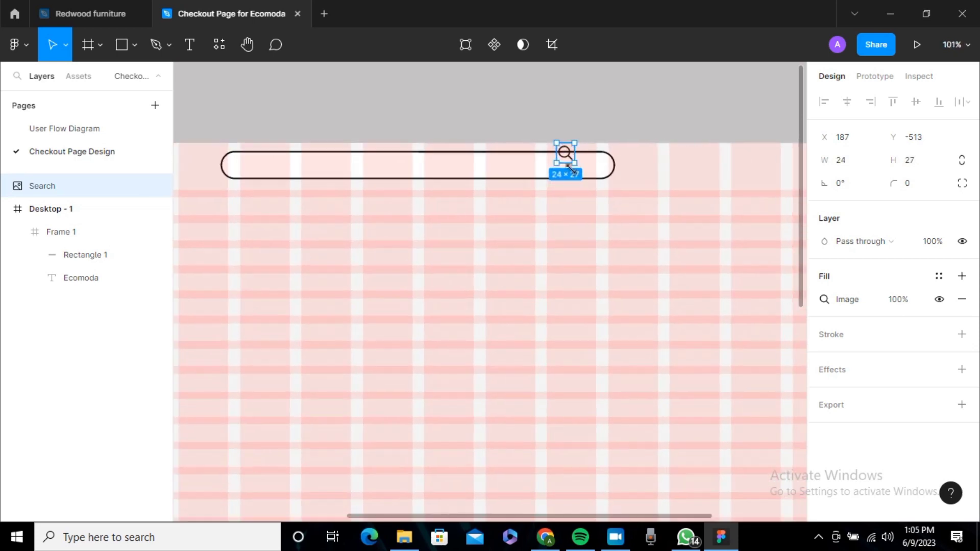
pyautogui.moveTo(582, 174); pyautogui.dragTo(593, 171)
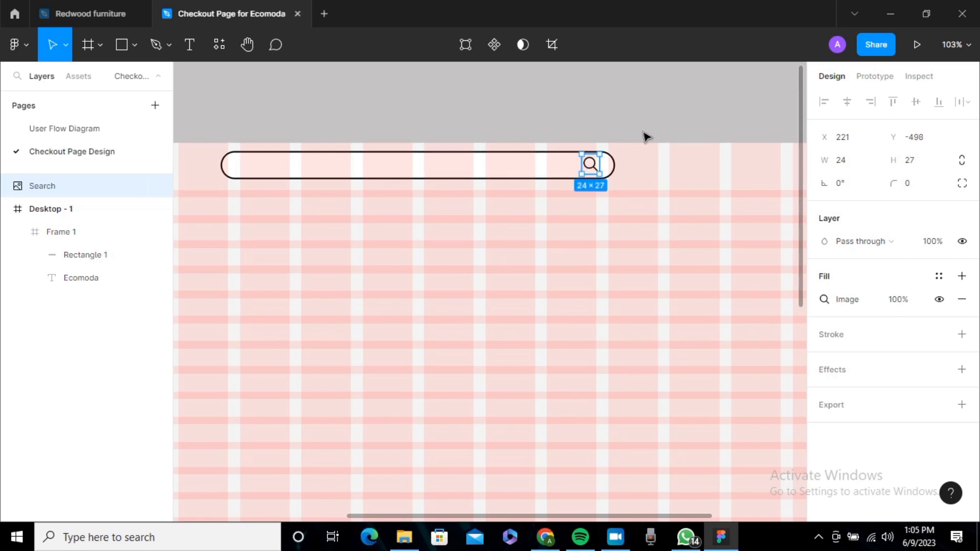
# Fine-tune the magnifier icon's position in the rounded bar to X 226, Y -494
pyautogui.press('Down')
pyautogui.press('Down')
pyautogui.press('Down')
pyautogui.press('Down')
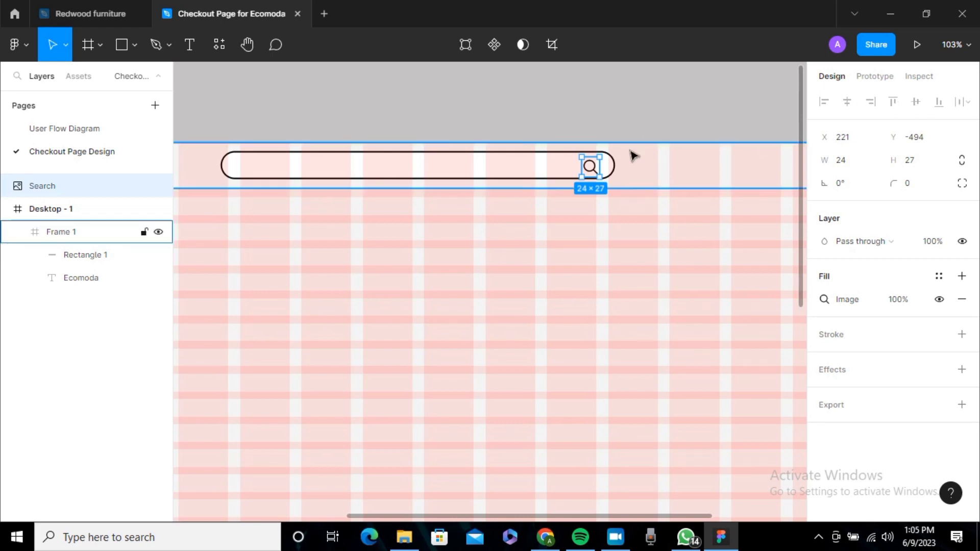
pyautogui.click(679, 99)
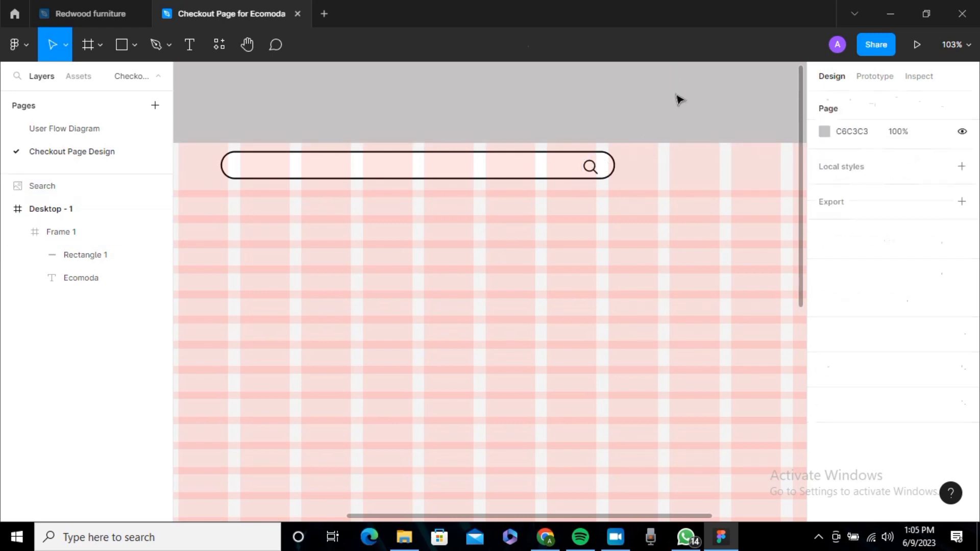
pyautogui.click(590, 167)
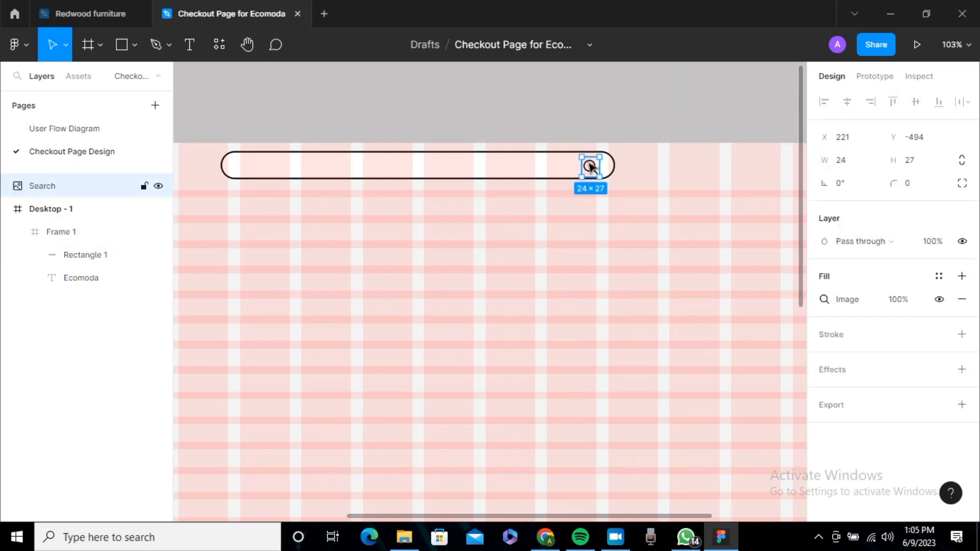
pyautogui.moveTo(592, 167); pyautogui.dragTo(596, 167)
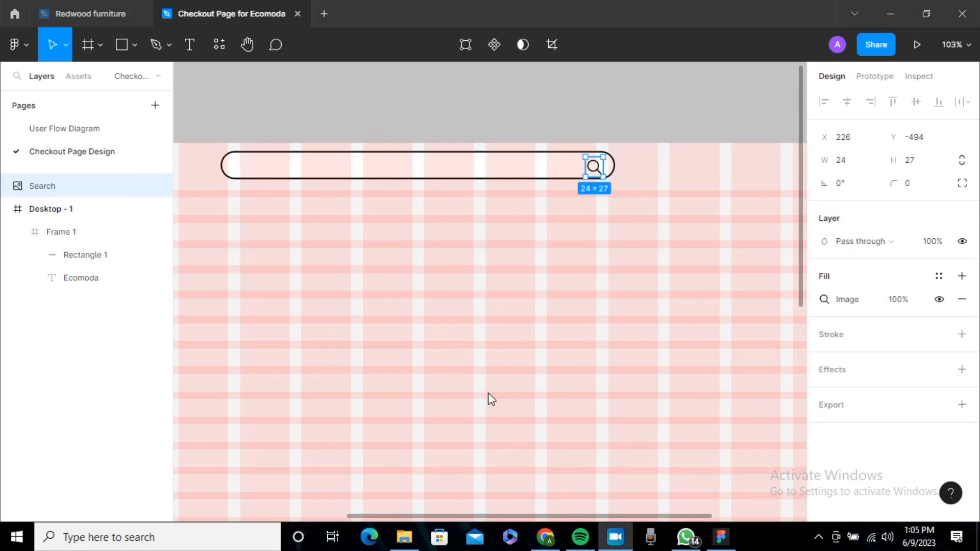
pyautogui.click(567, 104)
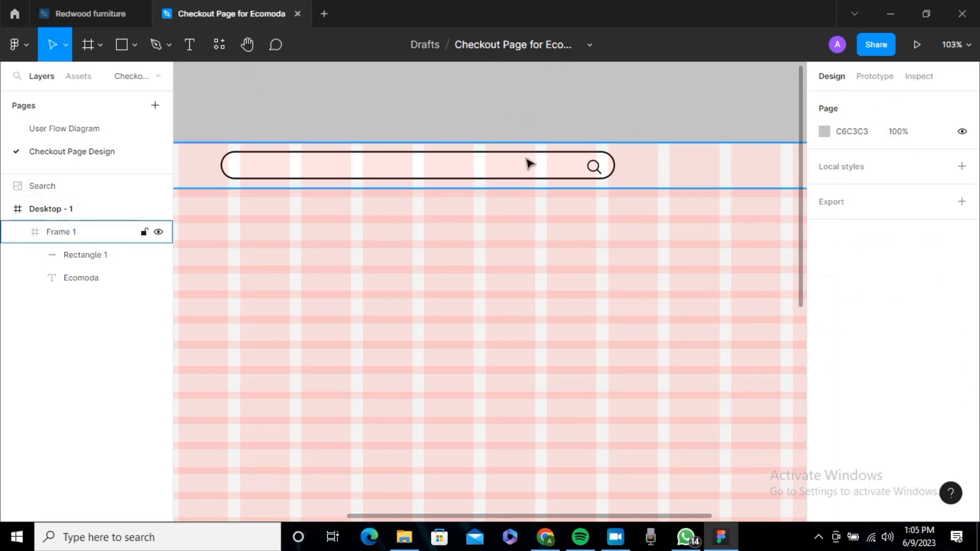
# Draw a vertical divider line about 33 long beside the magnifier icon, starting at the rounded bar's upper edge
pyautogui.click(135, 47)
pyautogui.click(146, 102)
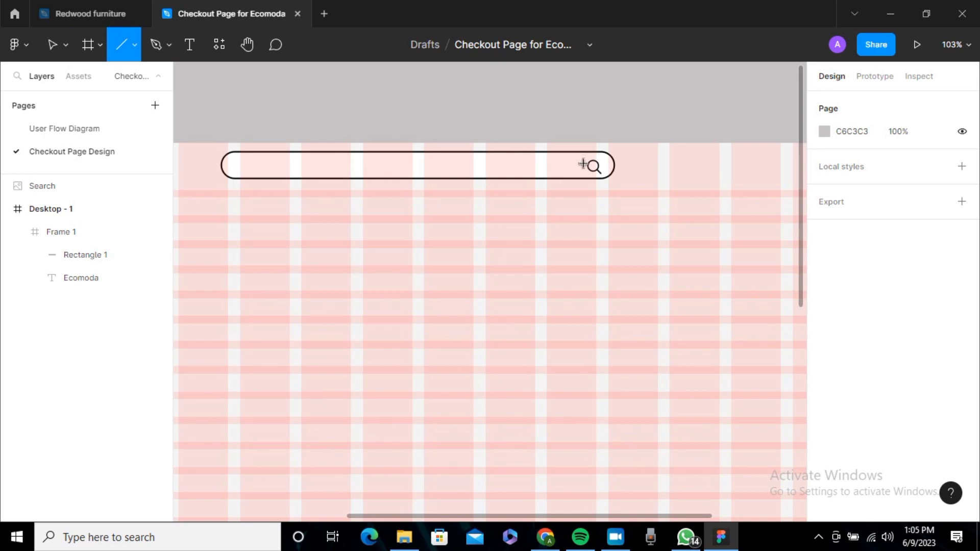
pyautogui.moveTo(584, 161)
pyautogui.mouseDown()
pyautogui.moveTo(583, 175)
pyautogui.moveTo(583, 151)
pyautogui.mouseUp()
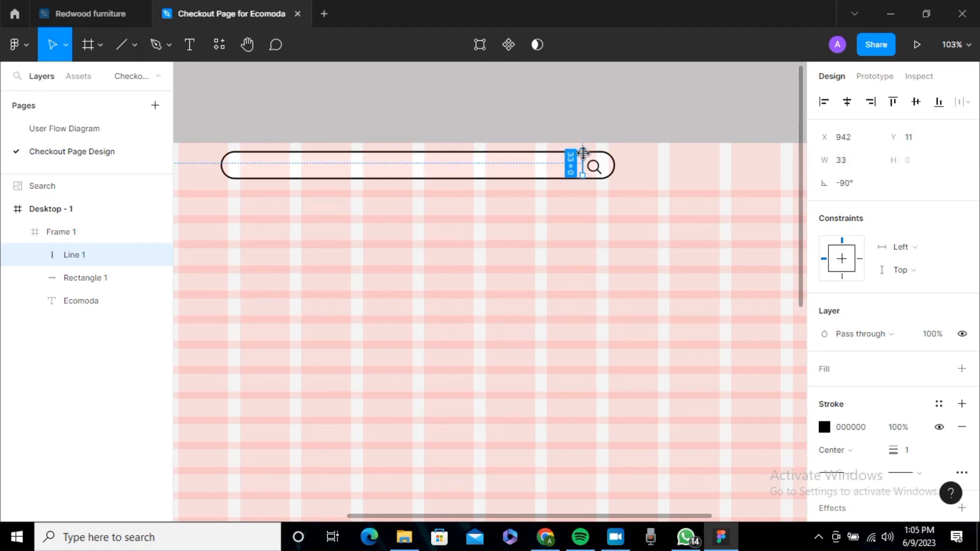
# Move the magnifier icon to X 225, Y -496 so it sits evenly beside the divider line
pyautogui.click(602, 172)
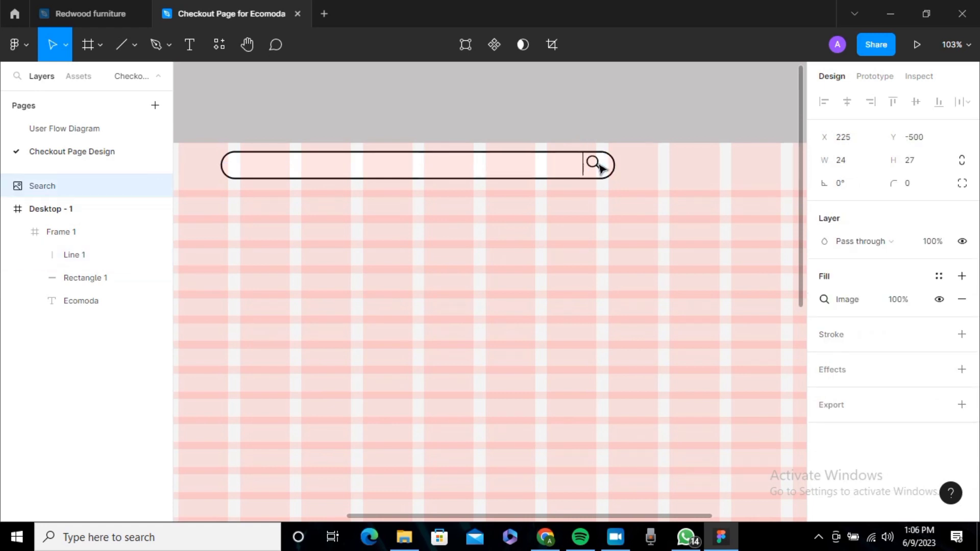
pyautogui.moveTo(600, 168); pyautogui.dragTo(599, 168)
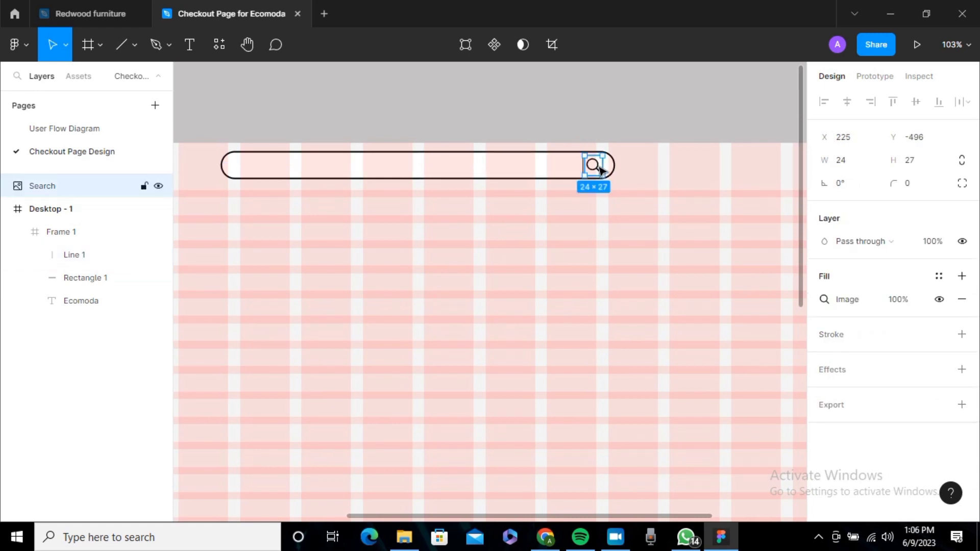
pyautogui.click(577, 114)
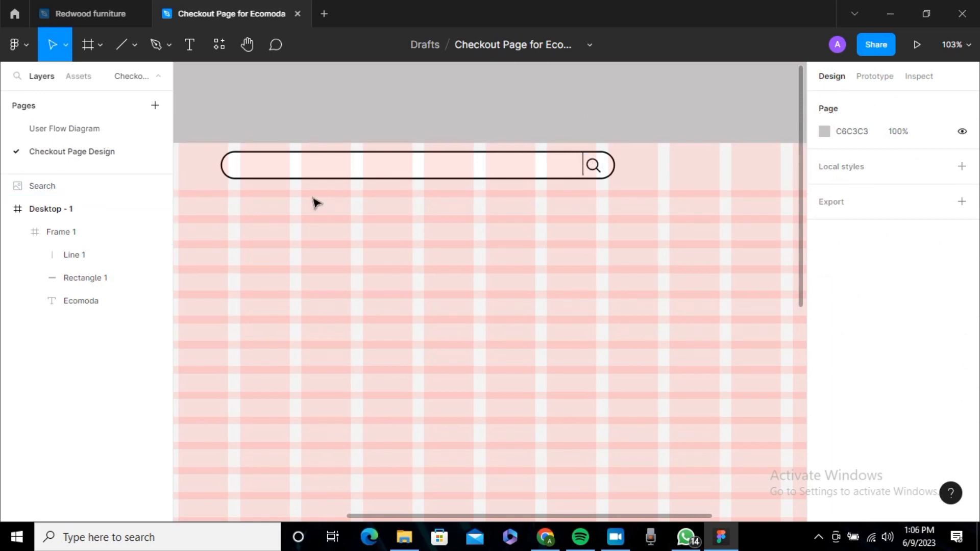
# Lengthen the divider line to about 38 so it reaches the rounded bar's lower edge
pyautogui.click(111, 264)
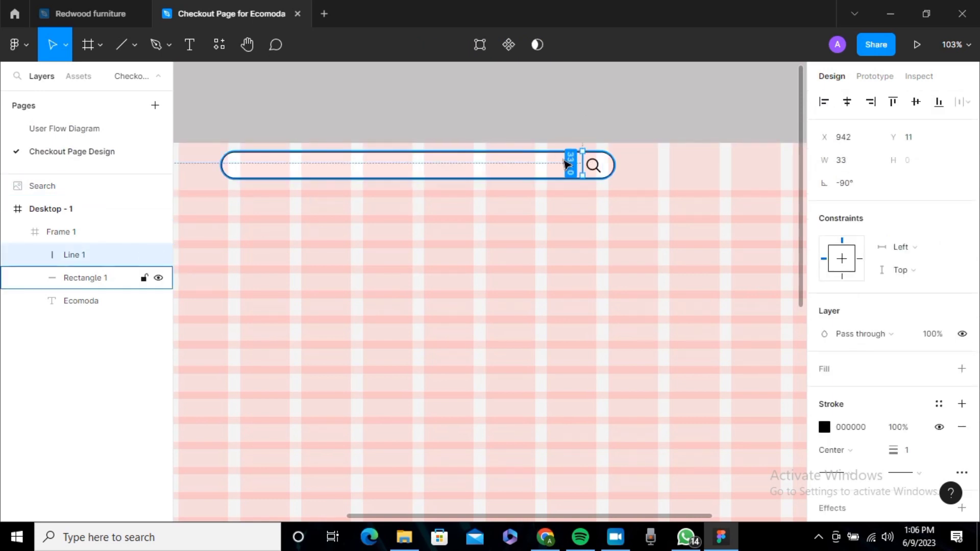
pyautogui.moveTo(582, 175); pyautogui.dragTo(585, 180)
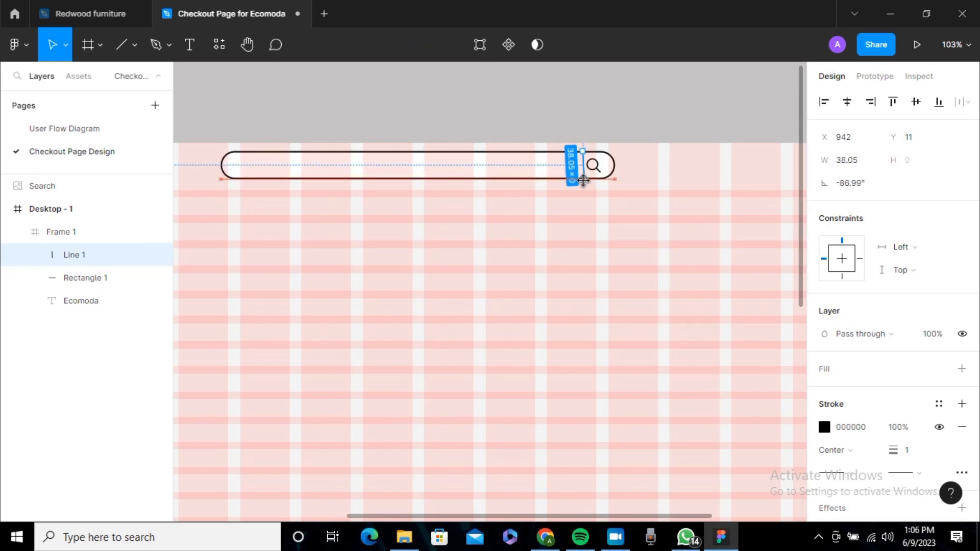
pyautogui.click(620, 139)
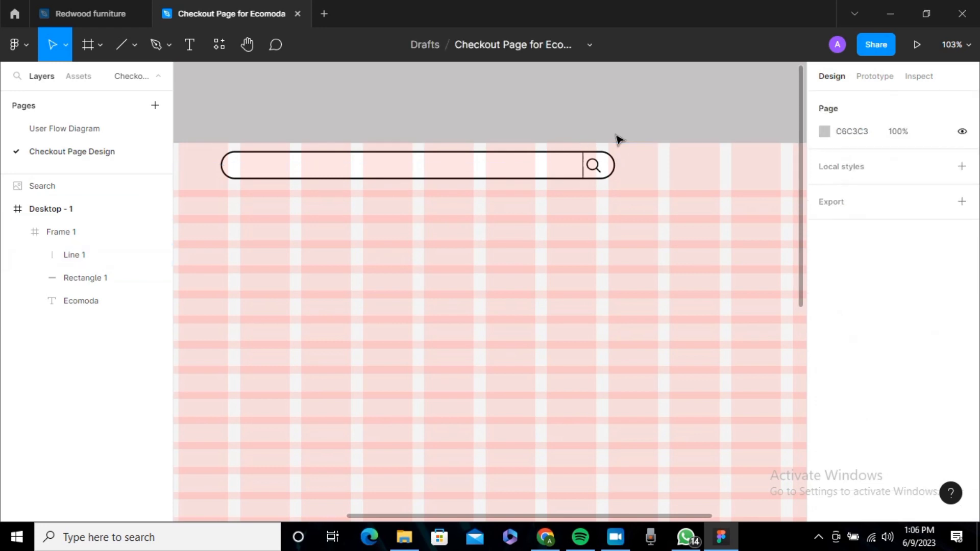
# Open the Icons8 plugin, search its illustrations for cart, and browse the shopping cart designs
pyautogui.scroll(-5, 619, 140)
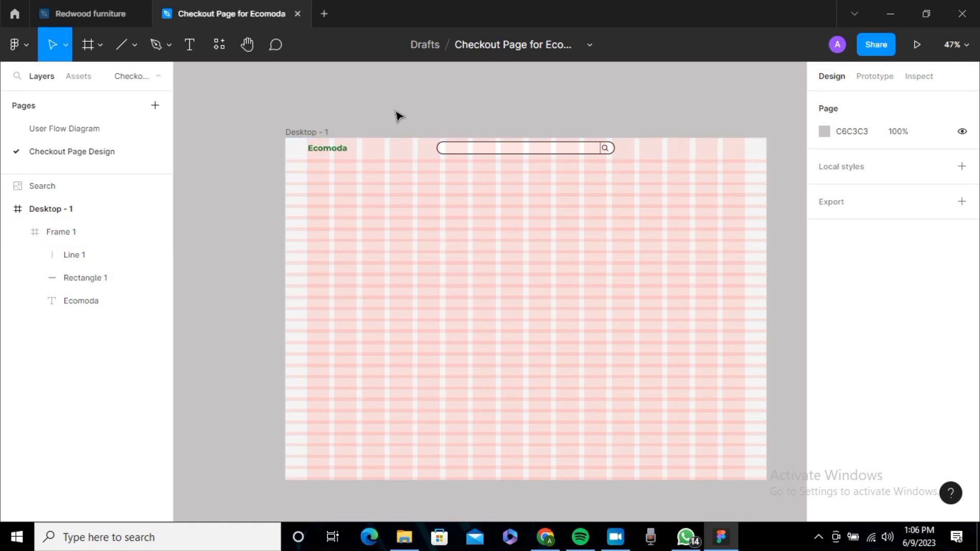
pyautogui.click(21, 44)
pyautogui.moveTo(72, 242)
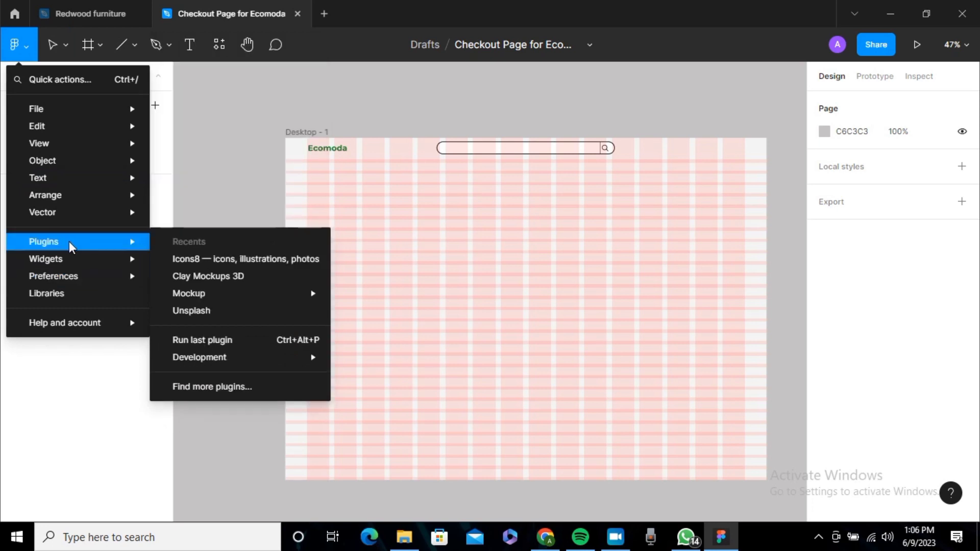
pyautogui.click(175, 259)
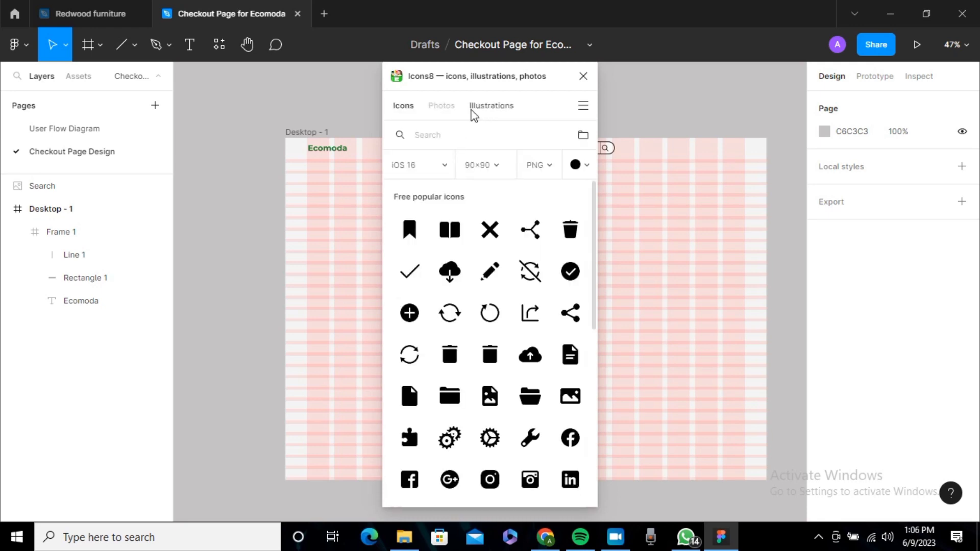
pyautogui.click(474, 107)
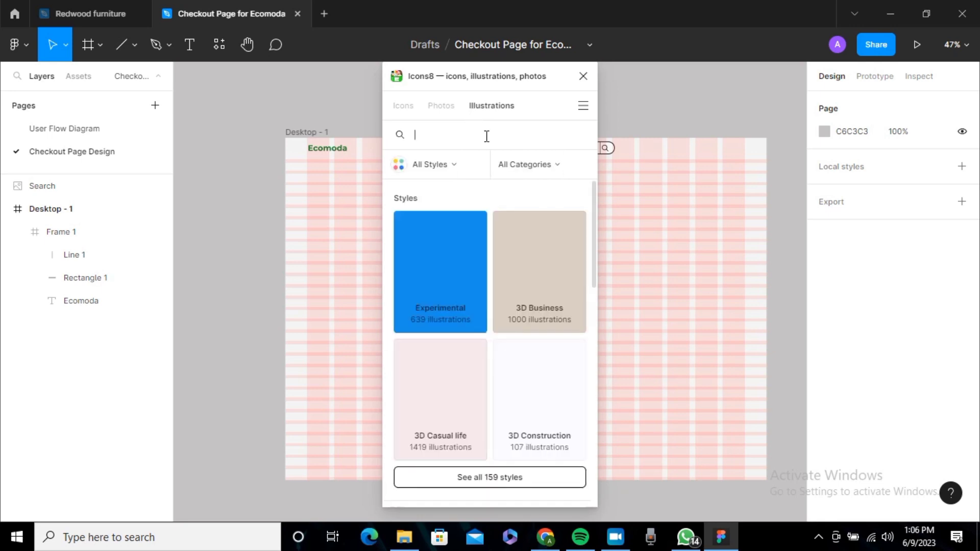
pyautogui.write('cart')
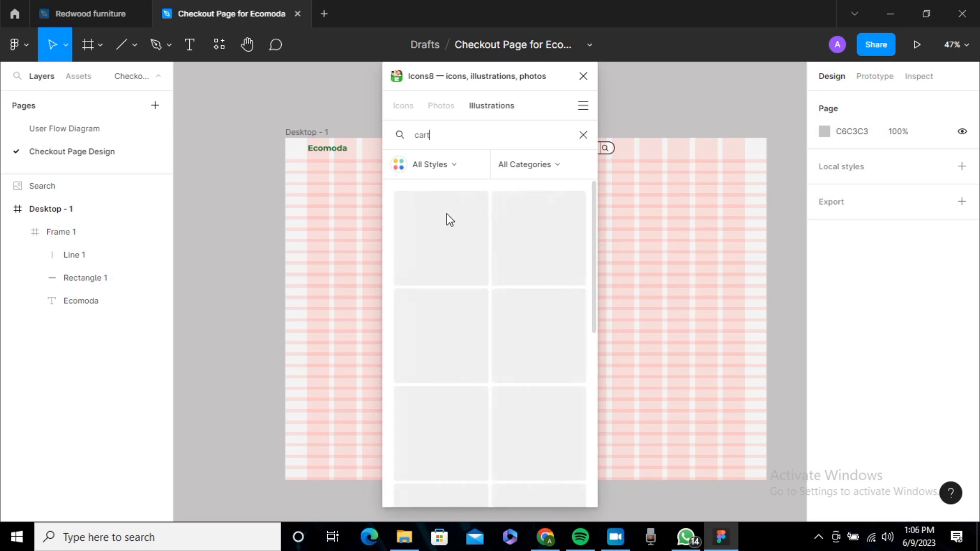
pyautogui.moveTo(449, 219)
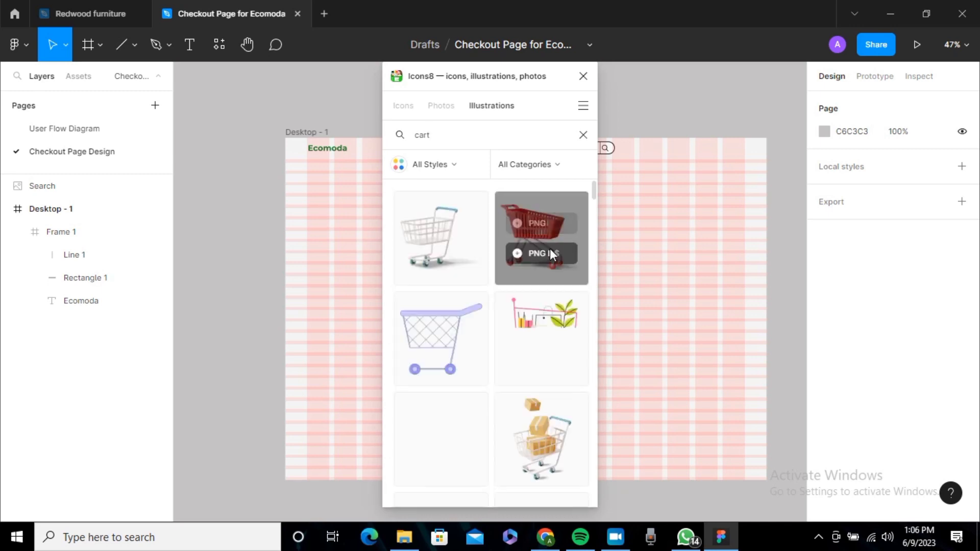
pyautogui.moveTo(457, 320)
pyautogui.scroll(-10, 457, 320)
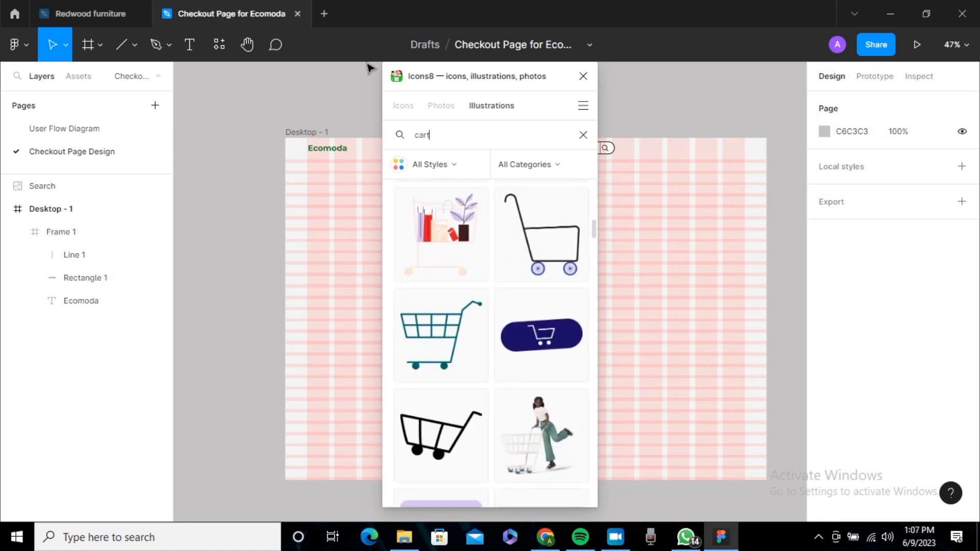
# Search the Icons8 icons for cart and insert the solid Shopping Cart icon as a 90×90 PNG in black
pyautogui.click(403, 111)
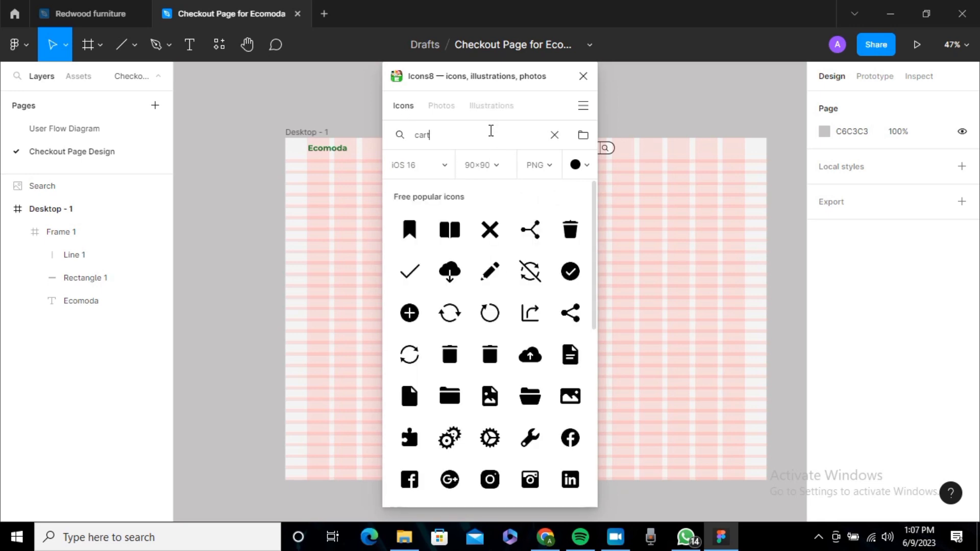
pyautogui.press('Return')
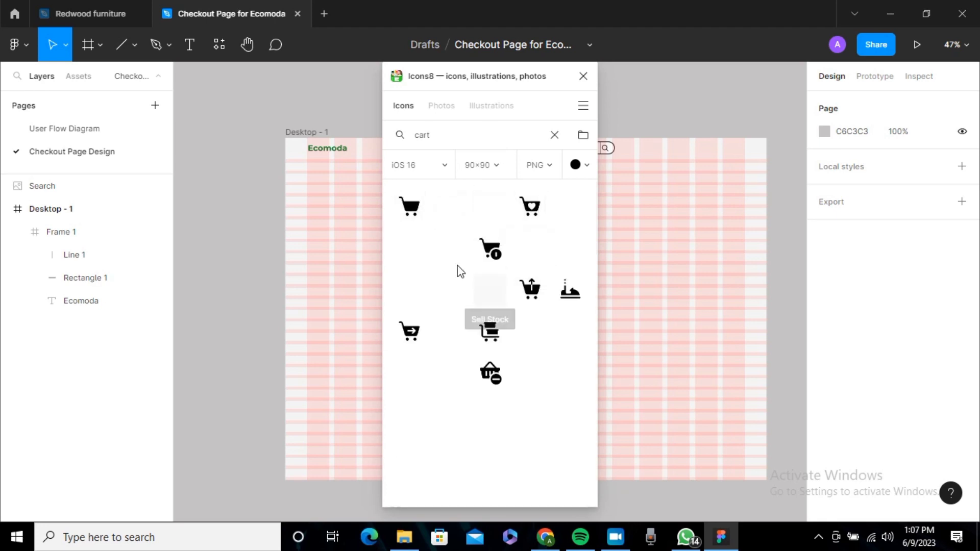
pyautogui.click(414, 211)
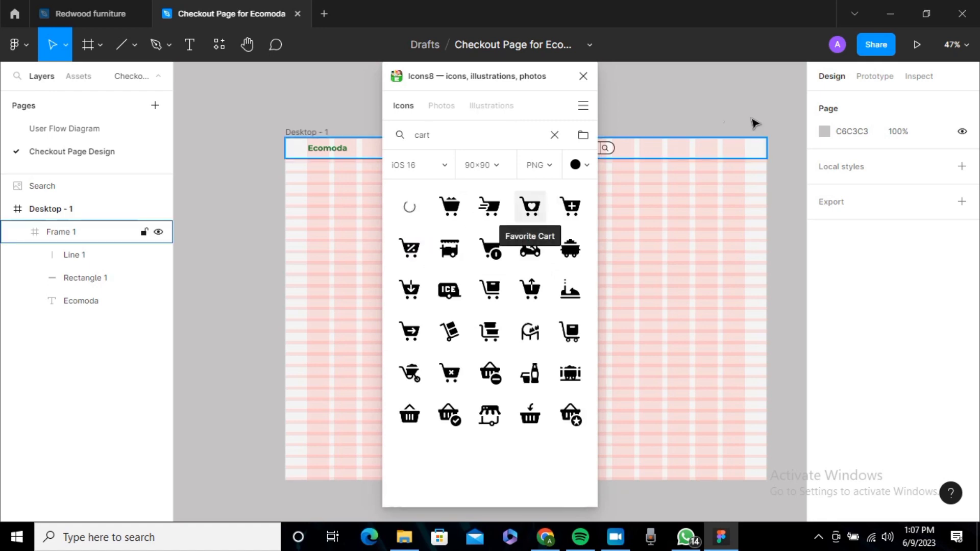
pyautogui.click(586, 81)
# Place the Shopping Cart icon at the right end of the header and shrink it to fit the header's height
pyautogui.click(505, 295)
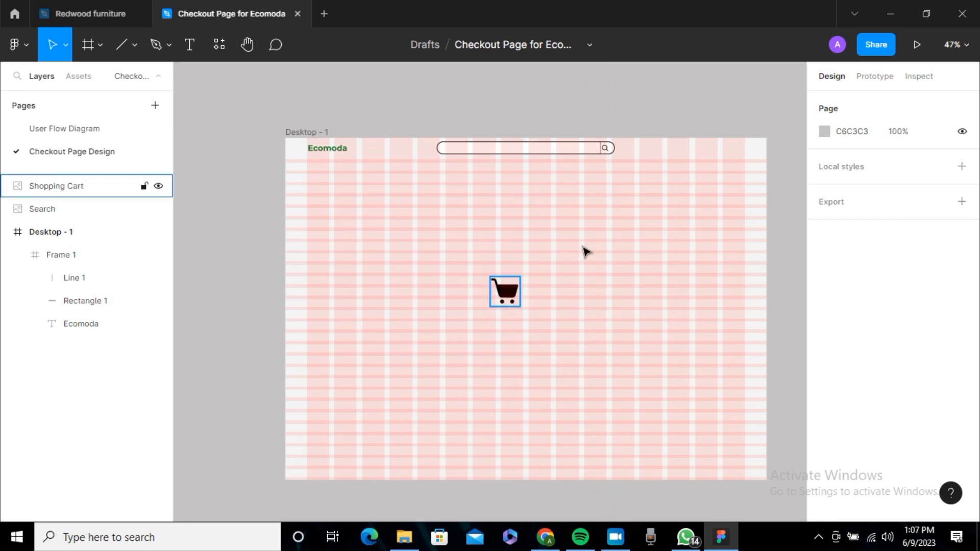
pyautogui.moveTo(505, 294); pyautogui.dragTo(729, 158)
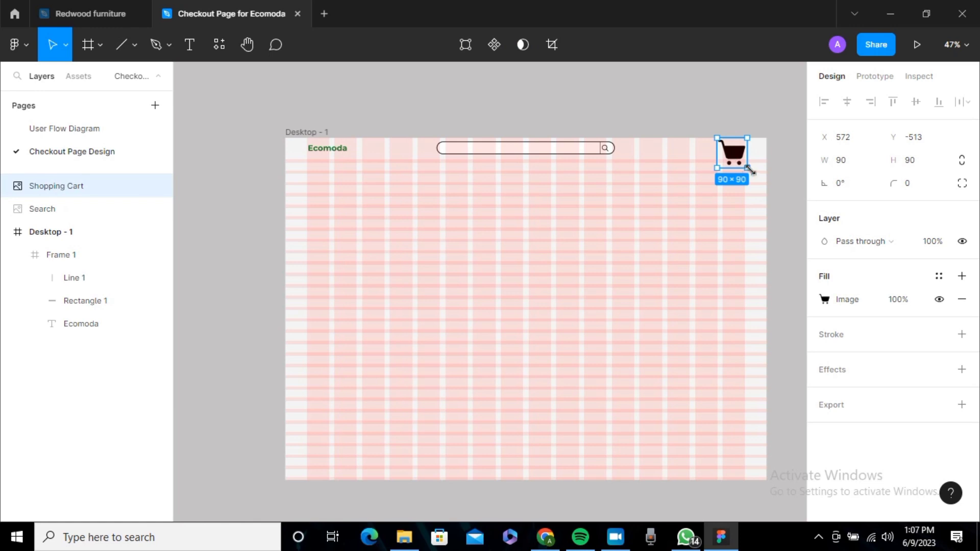
pyautogui.moveTo(749, 170); pyautogui.dragTo(739, 150)
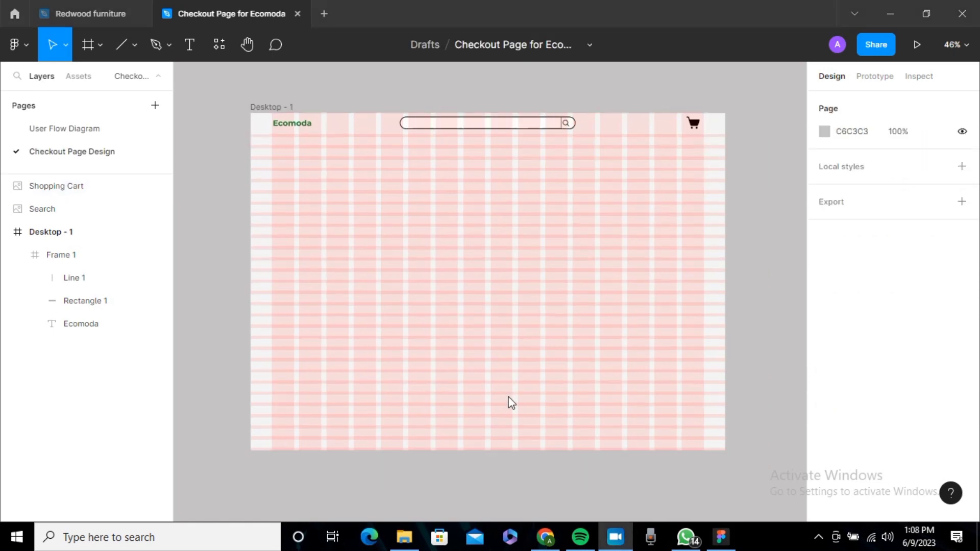
# Duplicate the 1440 × 61 header frame within Desktop - 1
pyautogui.click(333, 135)
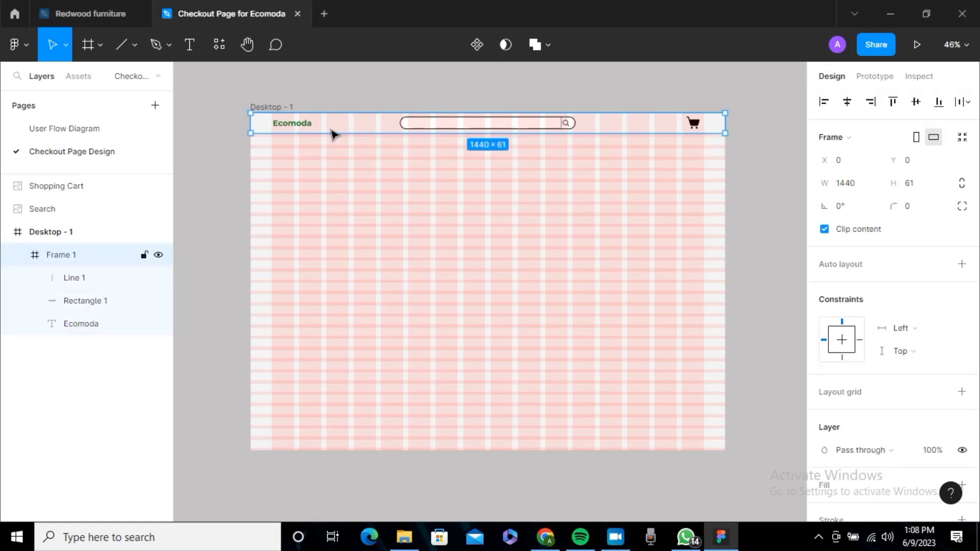
pyautogui.hotkey('ctrl', 'd')
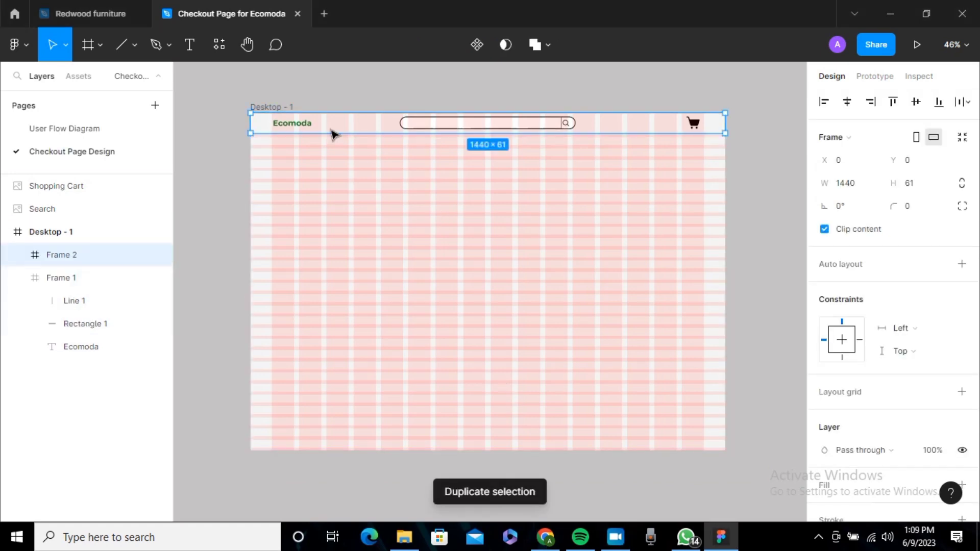
# Move the duplicated header frame directly below the original header, to Y 64
pyautogui.moveTo(333, 134)
pyautogui.mouseDown()
pyautogui.moveTo(335, 159)
pyautogui.moveTo(335, 151)
pyautogui.mouseUp()
pyautogui.keyDown('ctrl'); pyautogui.scroll(5, 335, 152); pyautogui.keyUp('ctrl')
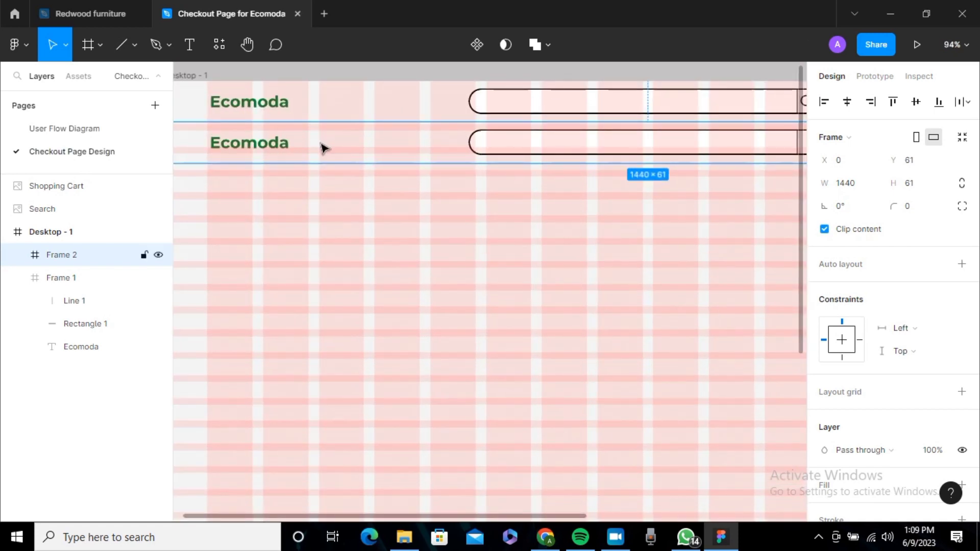
pyautogui.moveTo(323, 150); pyautogui.dragTo(325, 151)
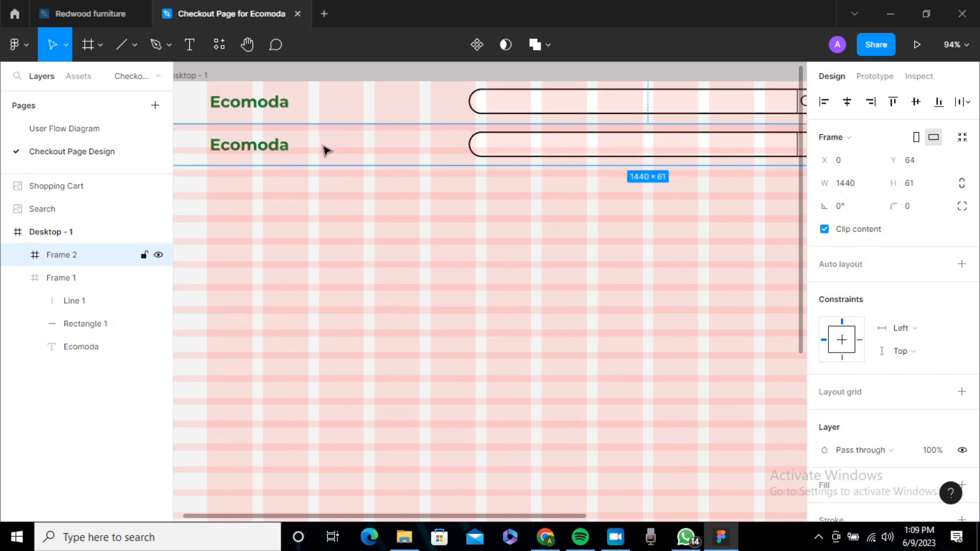
# Delete the rounded search bar rectangle from the upper header frame
pyautogui.scroll(-5, 545, 108)
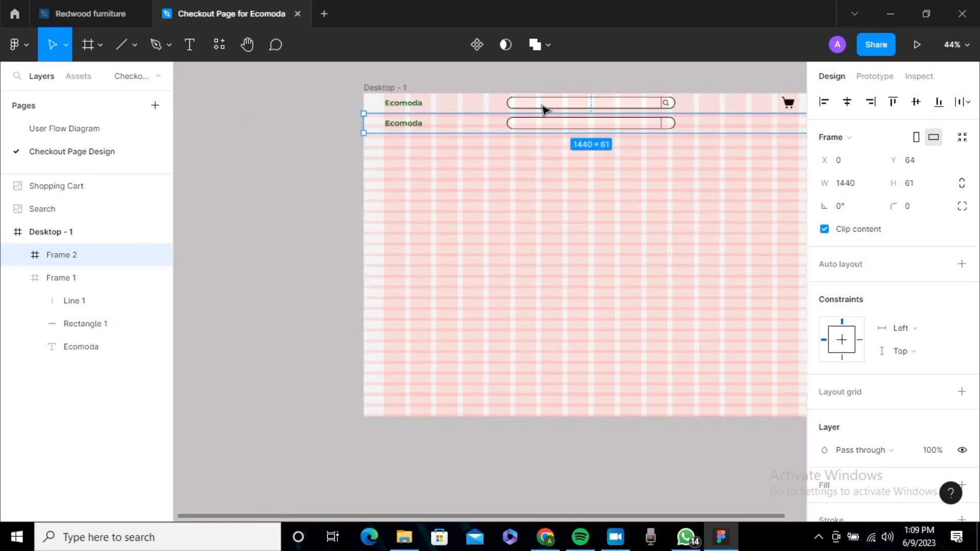
pyautogui.click(618, 106)
pyautogui.click(617, 104)
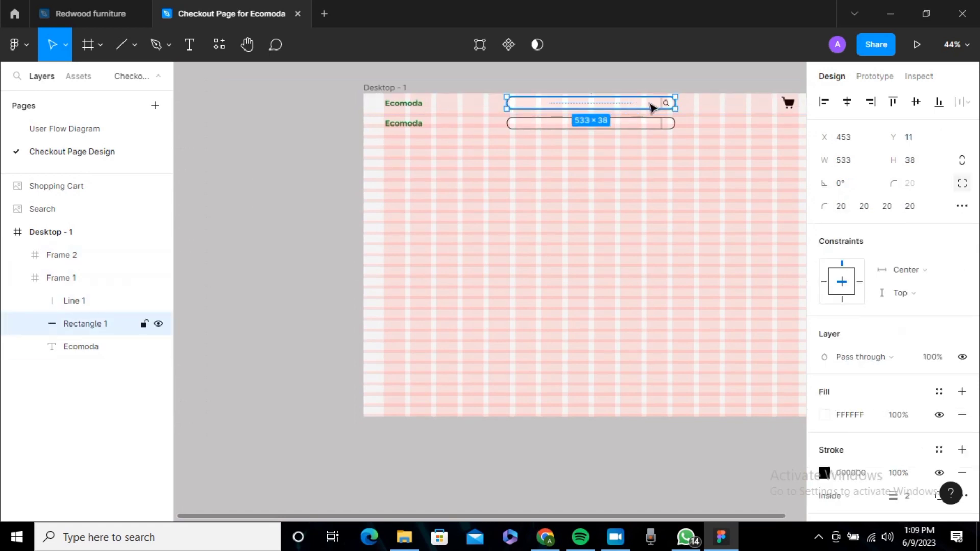
pyautogui.press('Delete')
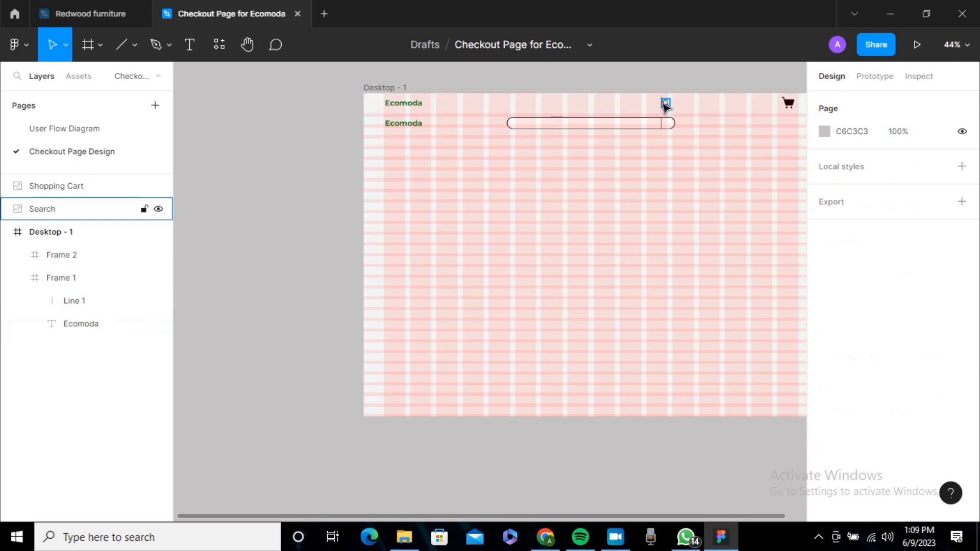
# Delete the Search magnifier icon lying over the upper header frame
pyautogui.click(662, 103)
pyautogui.hotkey('ctrl', 'z')
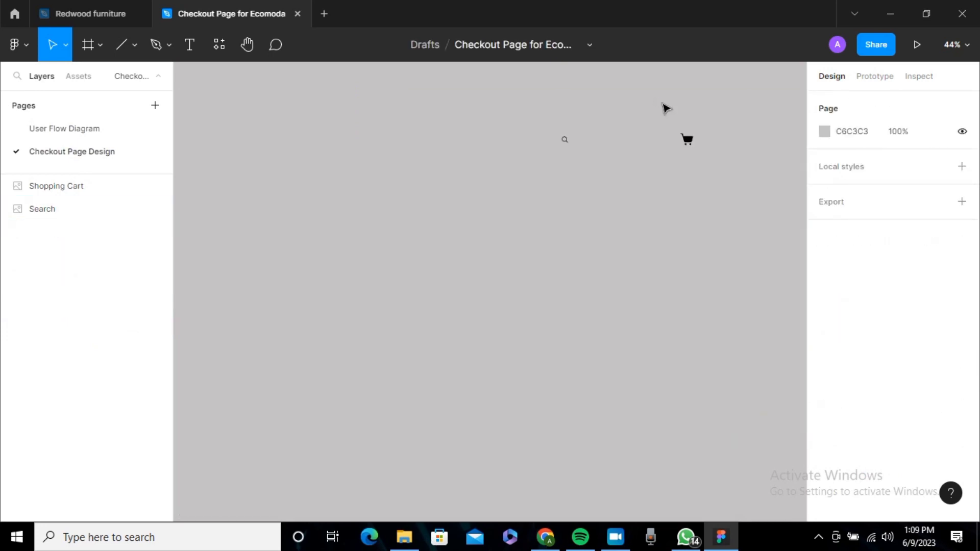
pyautogui.hotkey('ctrl', 'shift', 'z')
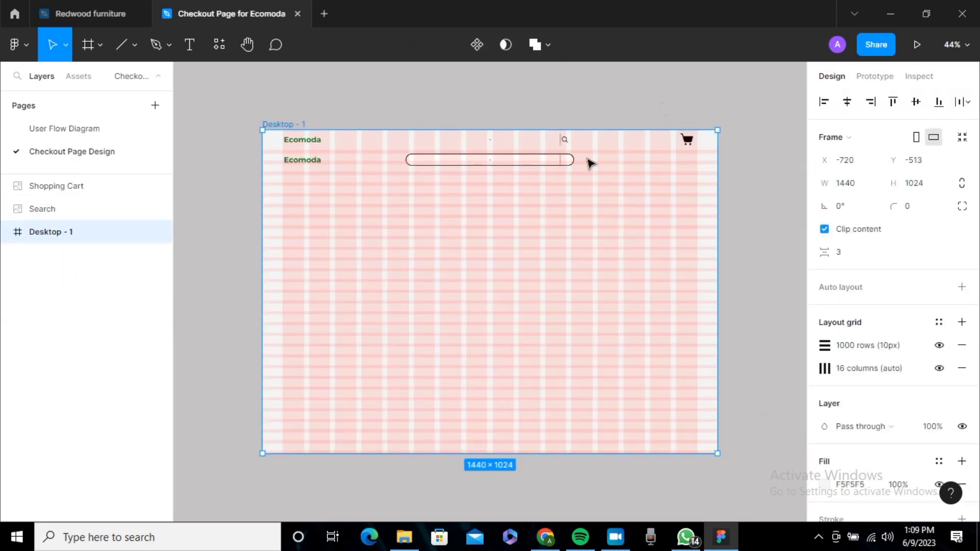
pyautogui.click(565, 141)
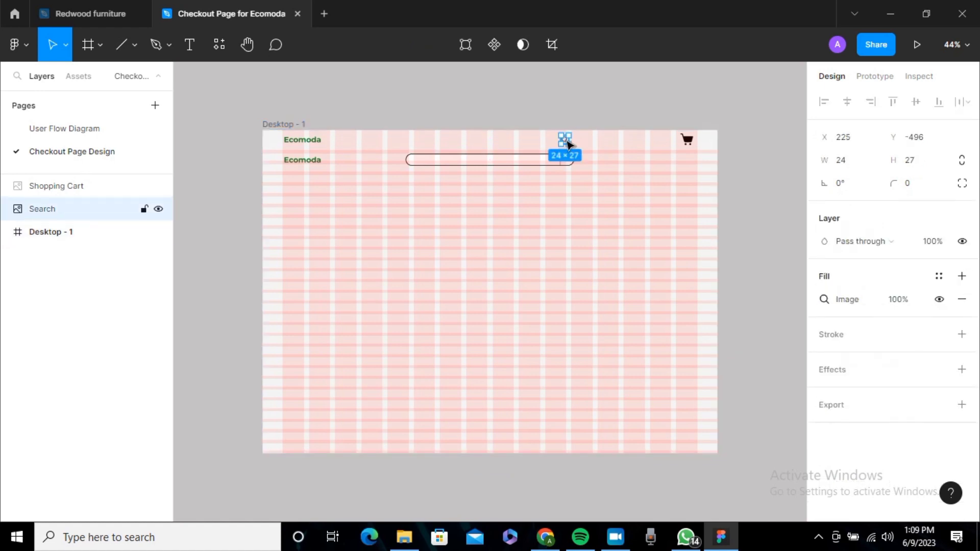
pyautogui.press('Delete')
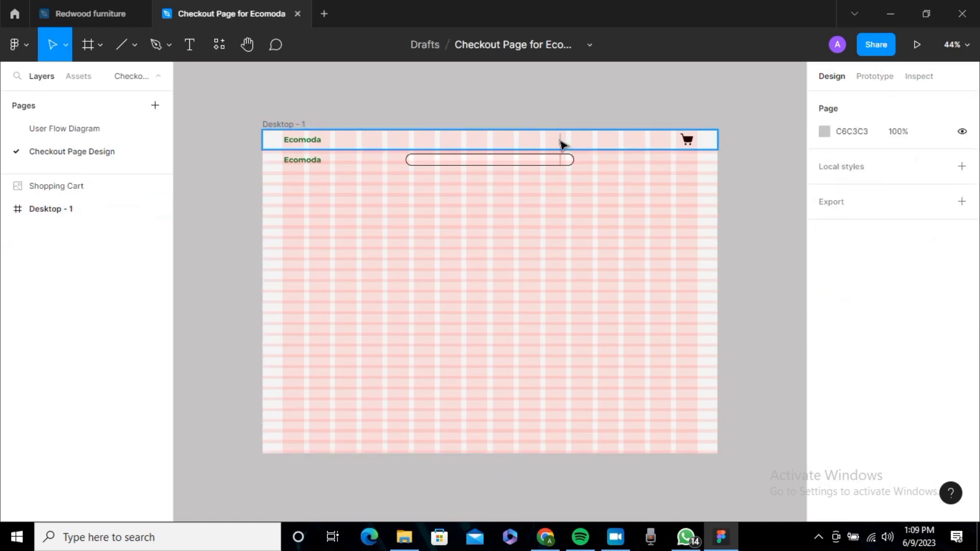
# Delete the vertical divider line, Line 1, from Frame 1
pyautogui.click(561, 143)
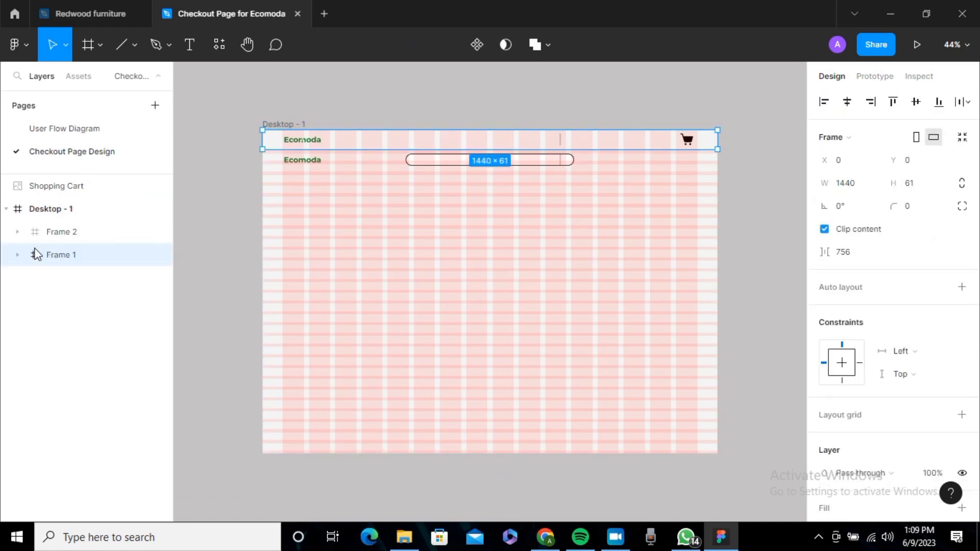
pyautogui.click(17, 257)
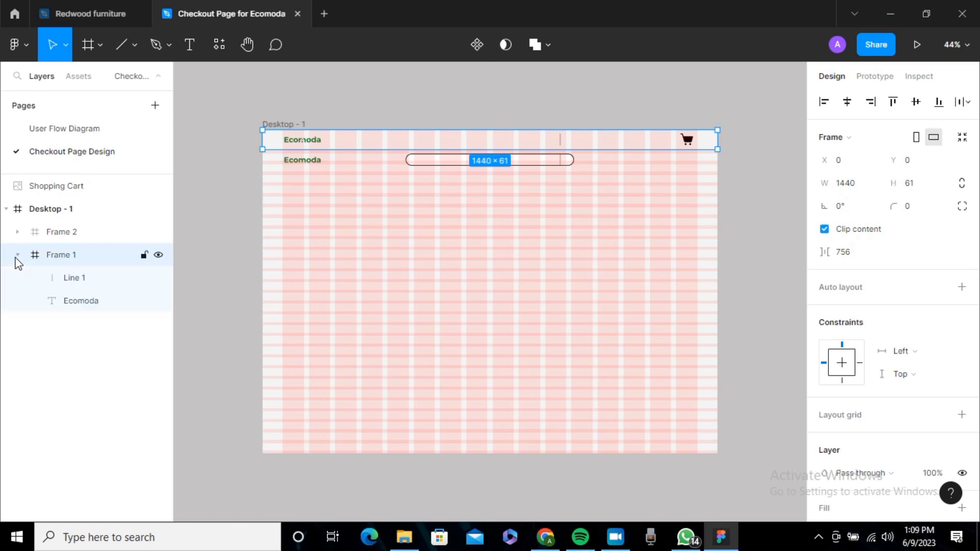
pyautogui.click(50, 281)
pyautogui.press('Delete')
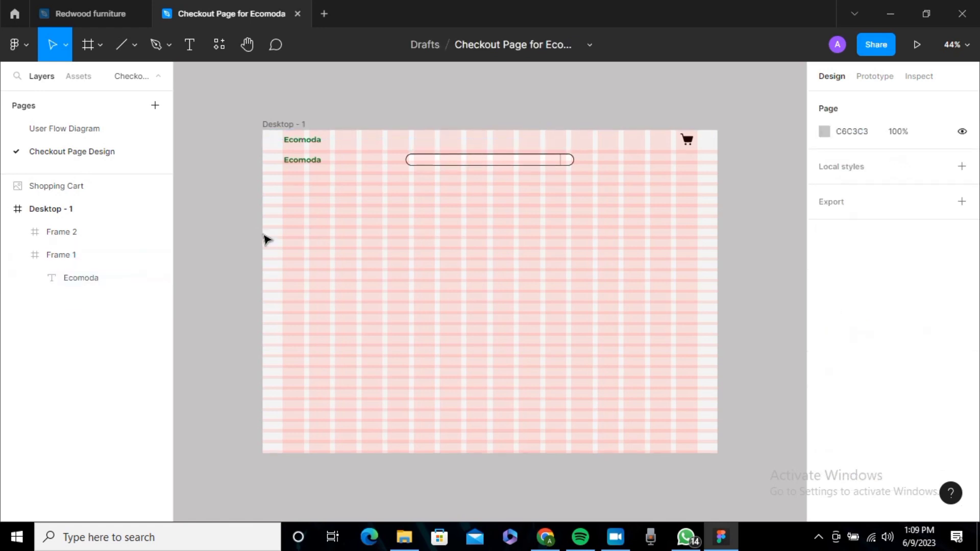
# Place a duplicate of the Shopping Cart icon in Frame 2 and delete the original from the upper header
pyautogui.click(688, 141)
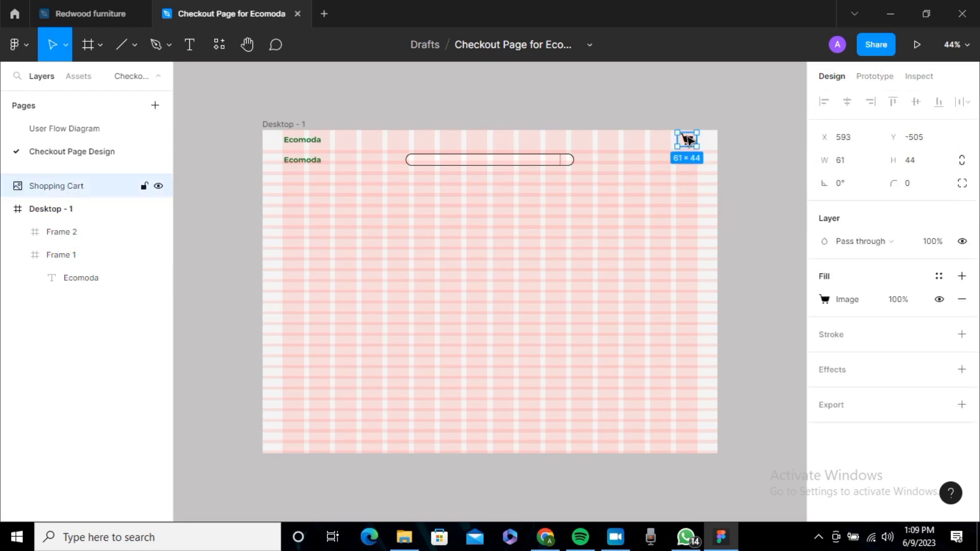
pyautogui.hotkey('ctrl', 'd')
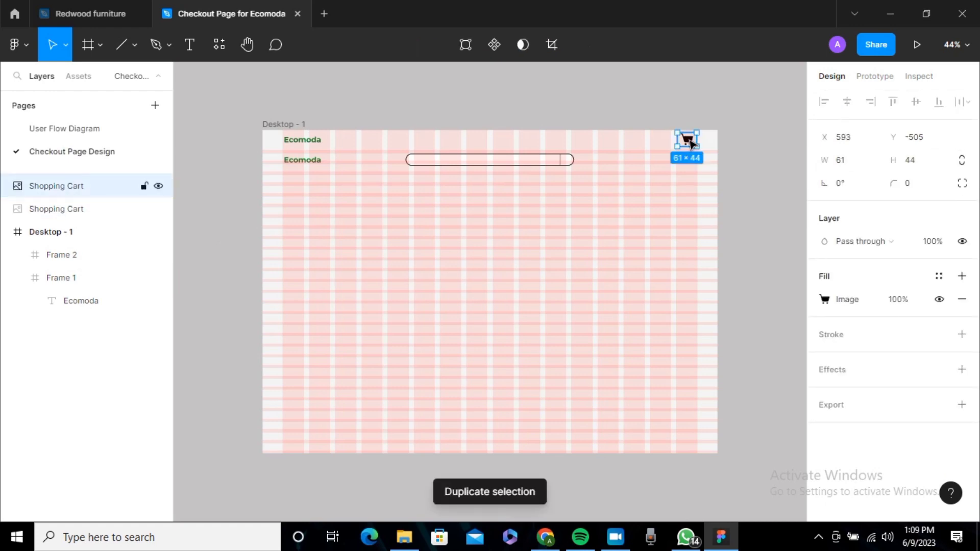
pyautogui.moveTo(693, 149); pyautogui.dragTo(697, 166)
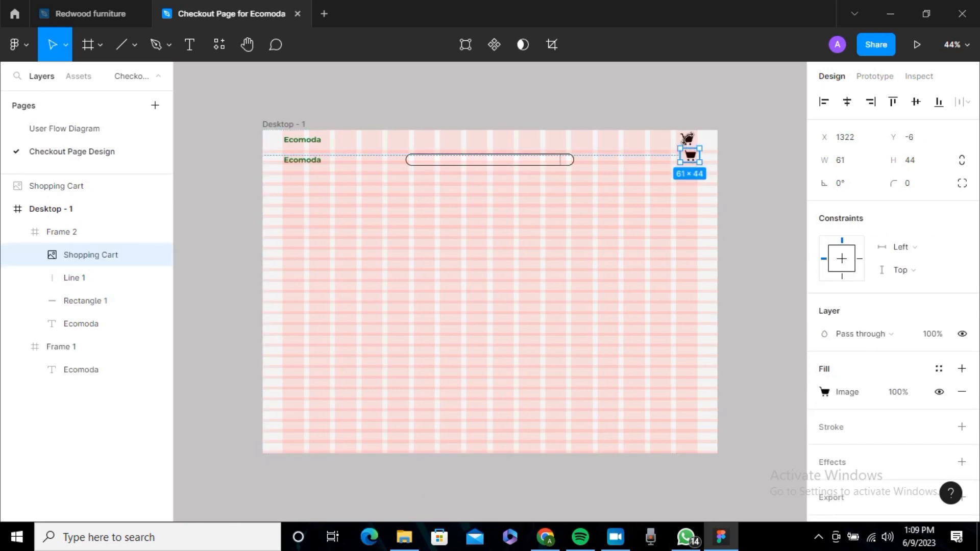
pyautogui.click(693, 144)
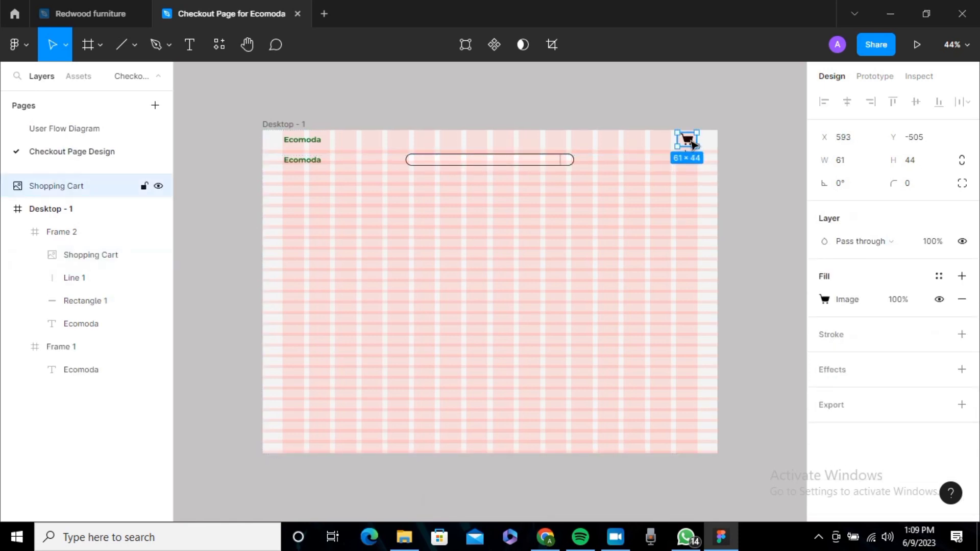
pyautogui.press('Delete')
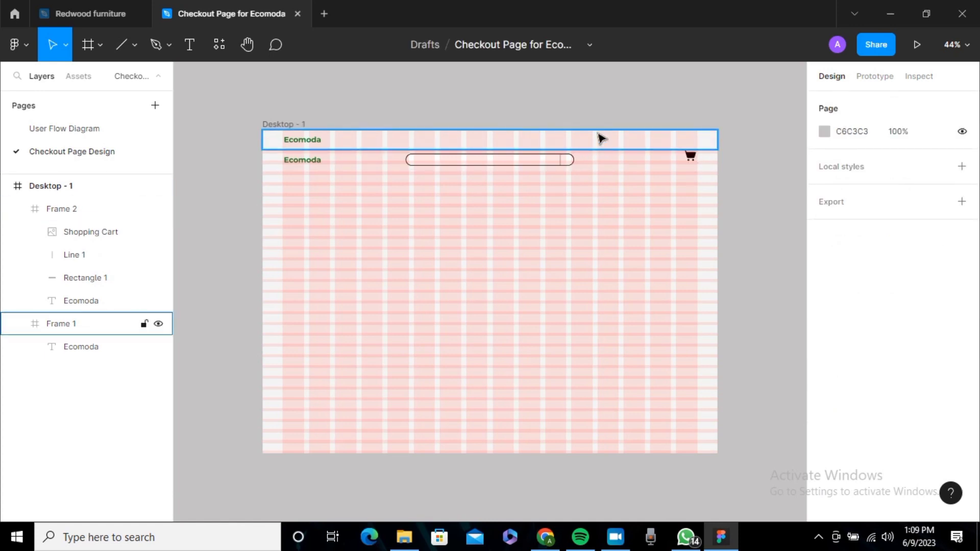
# Reposition the Shopping Cart icon within Frame 2 to X 1315, Y 17, flush with the last grid column
pyautogui.click(691, 159)
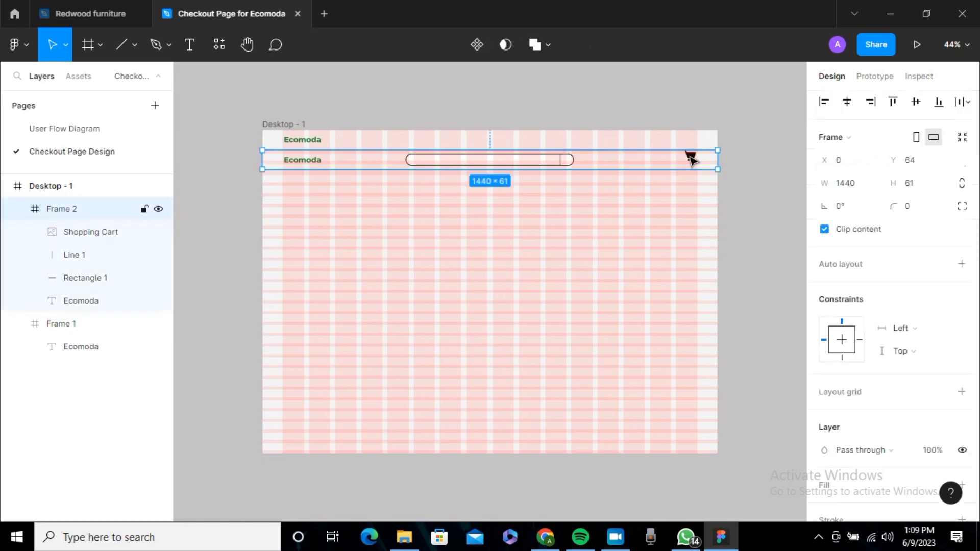
pyautogui.doubleClick(690, 157)
pyautogui.moveTo(690, 158); pyautogui.dragTo(693, 168)
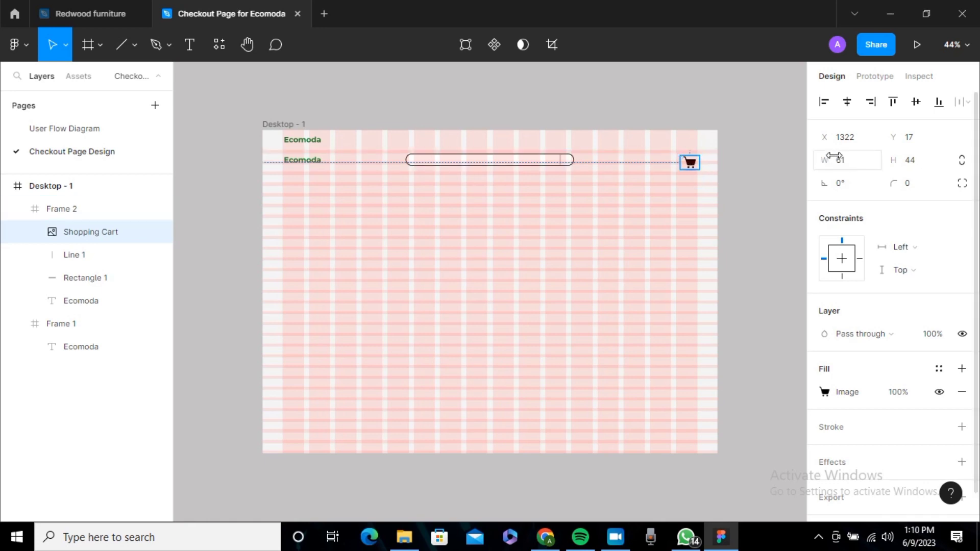
pyautogui.scroll(2, 730, 183)
pyautogui.scroll(3, 730, 183)
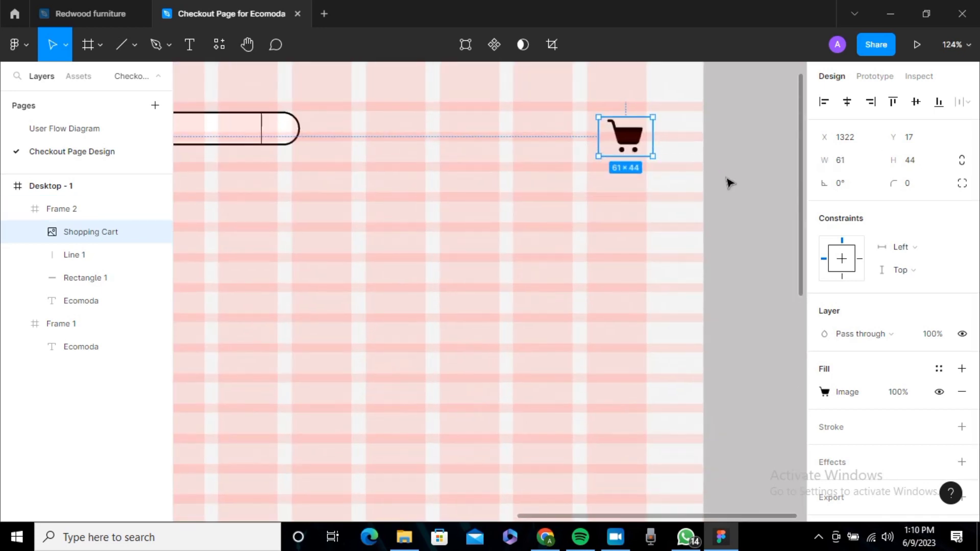
pyautogui.press('Left')
pyautogui.press('Left')
pyautogui.press('Left')
pyautogui.press('Left')
pyautogui.press('Left')
pyautogui.press('Left')
pyautogui.press('Left')
pyautogui.press('Left')
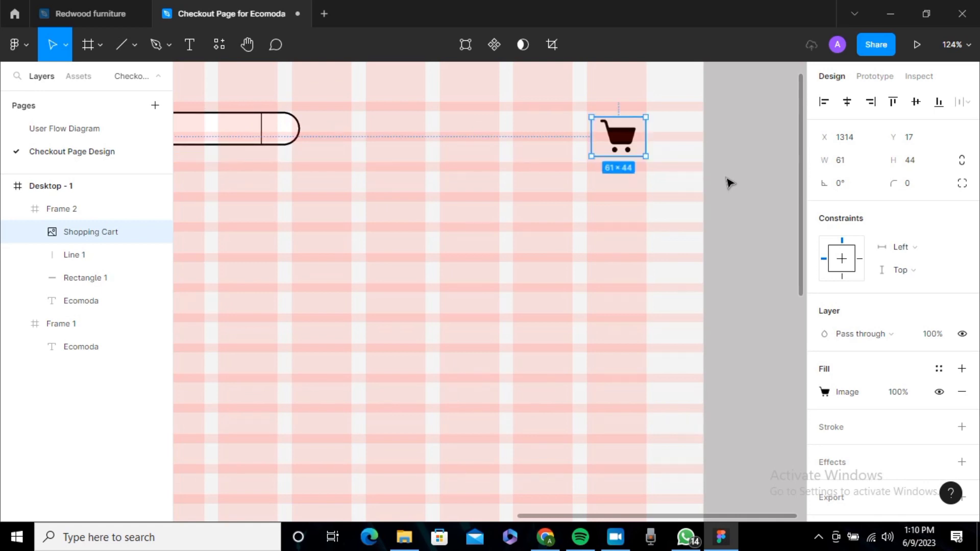
pyautogui.press('Right')
# Delete the Ecomoda text from Frame 2, the lower header frame
pyautogui.scroll(-3, 730, 183)
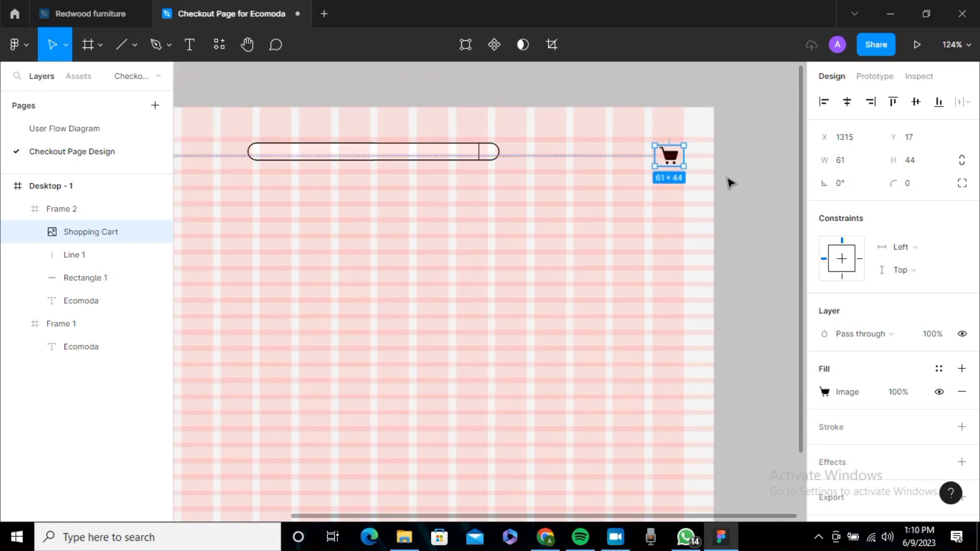
pyautogui.scroll(-5, 730, 182)
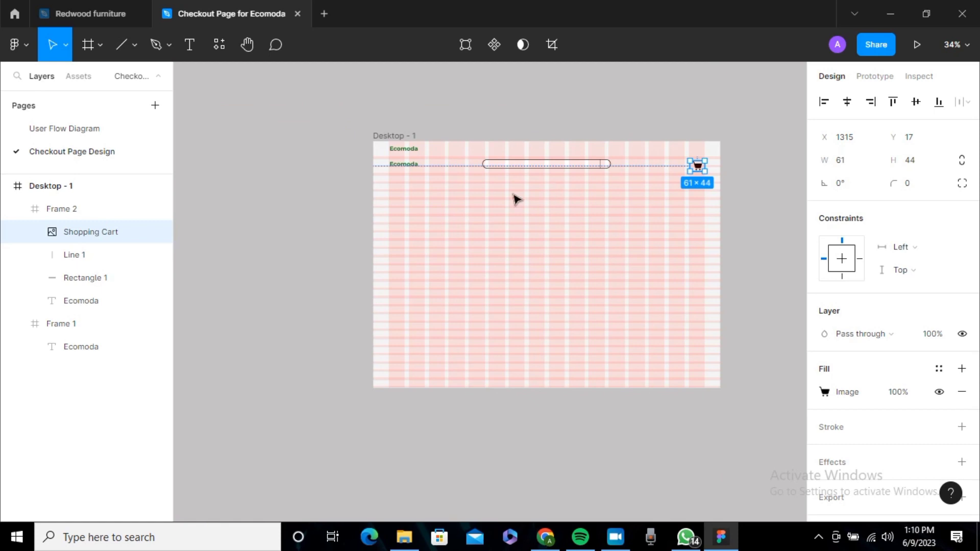
pyautogui.click(419, 170)
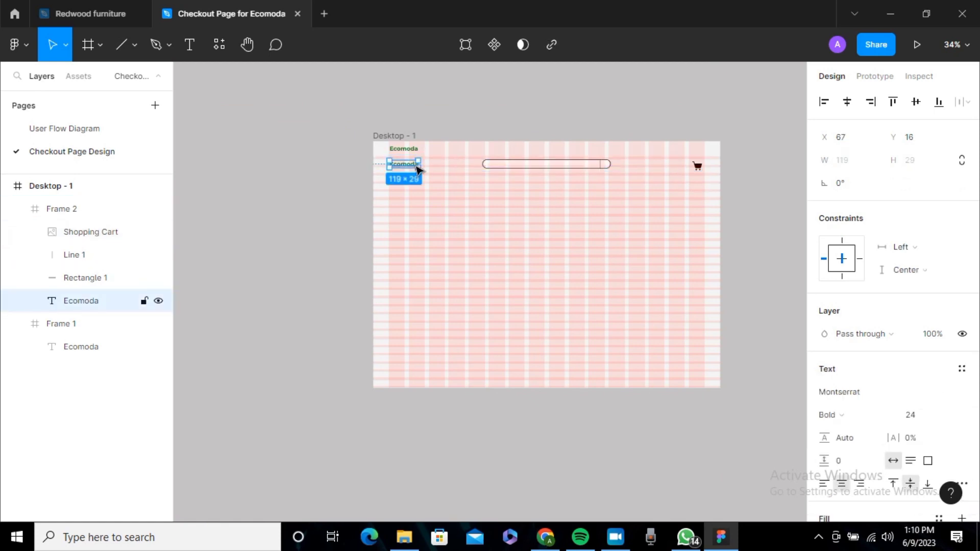
pyautogui.press('Delete')
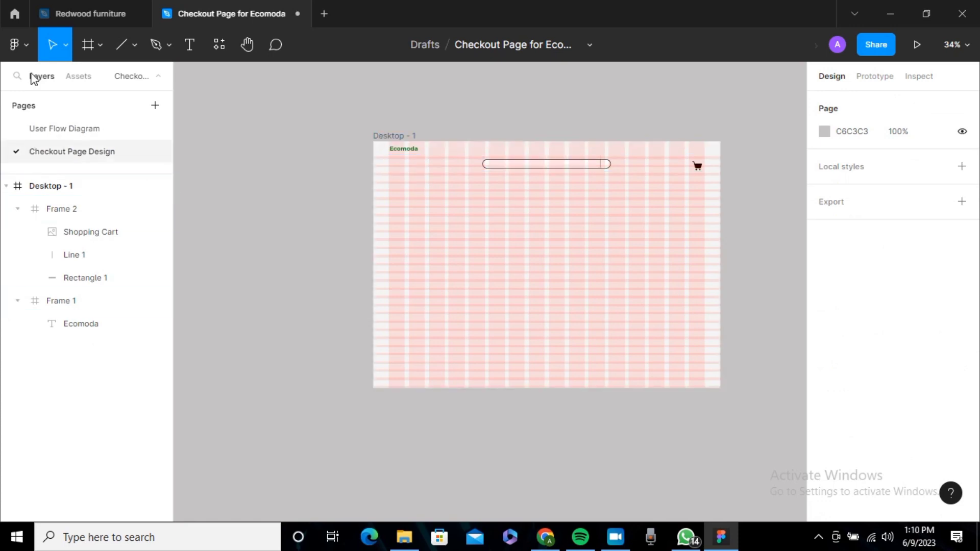
# Search the Icons8 plugin for menu and insert the three-line Menu icon as a 90×90 PNG in black
pyautogui.click(18, 45)
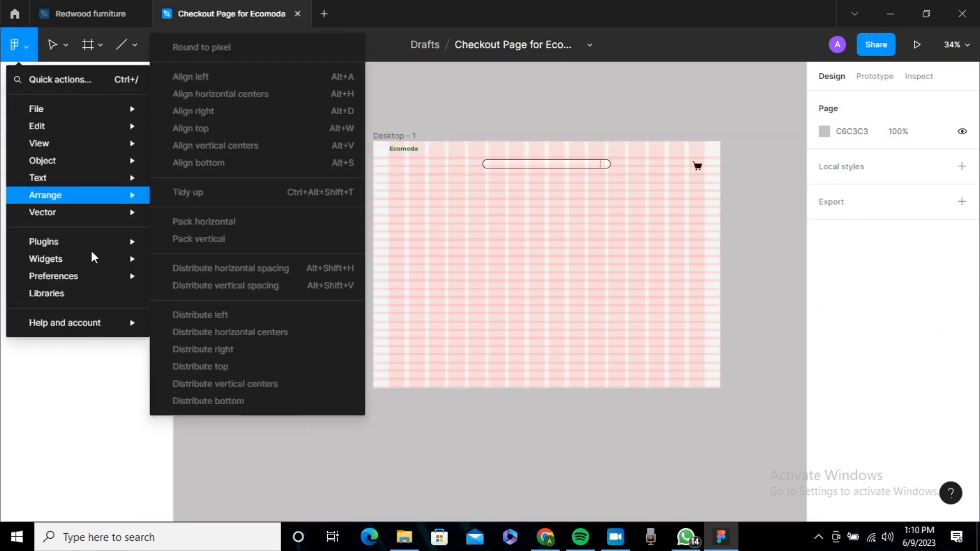
pyautogui.moveTo(112, 249)
pyautogui.click(181, 263)
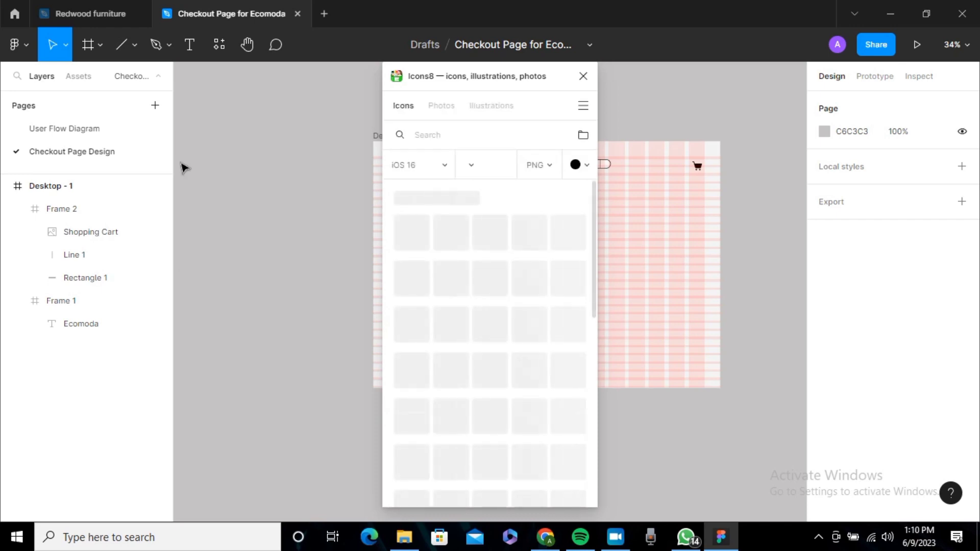
pyautogui.click(446, 136)
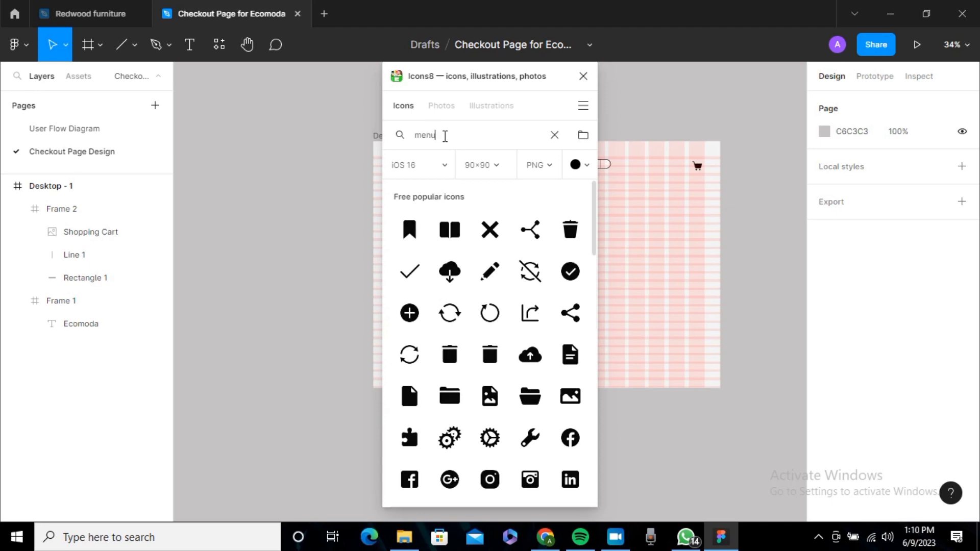
pyautogui.press('Return')
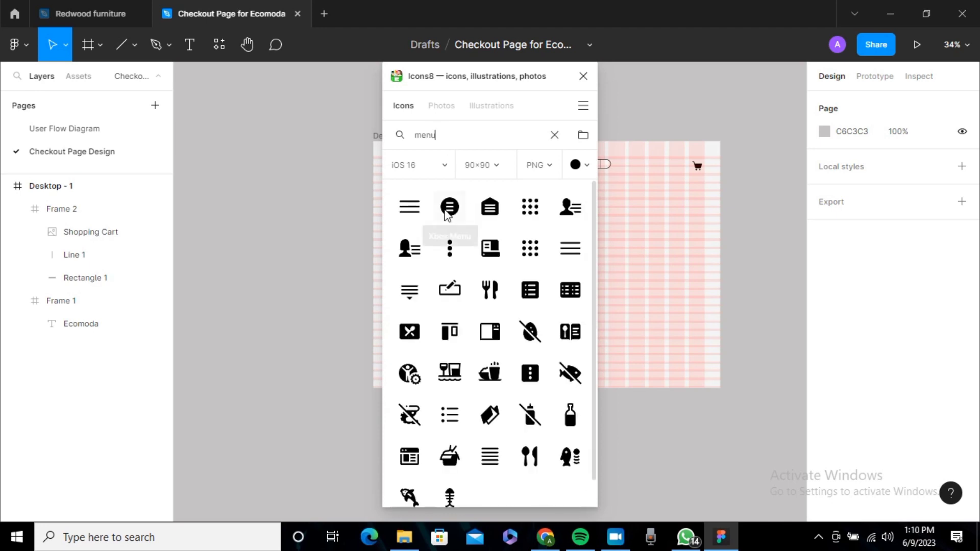
pyautogui.click(409, 208)
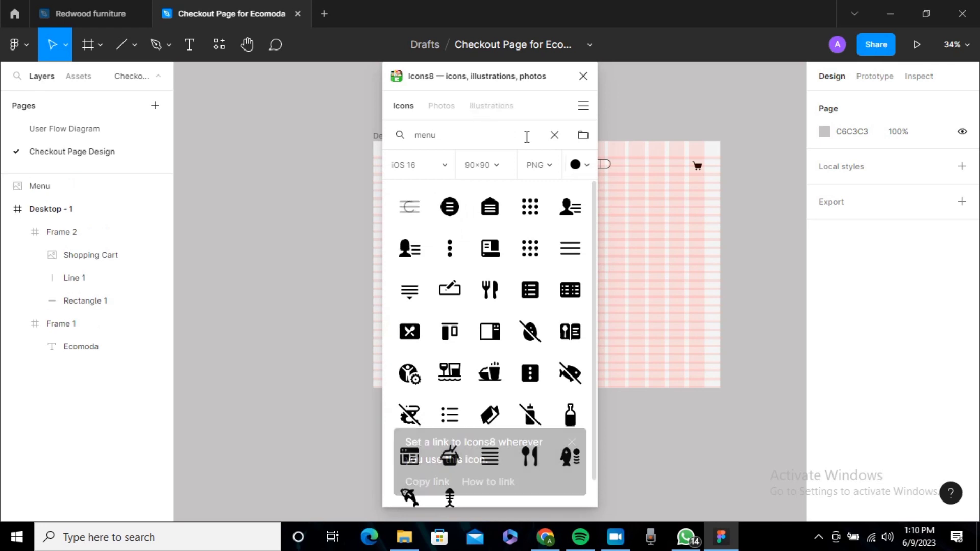
pyautogui.click(583, 78)
# Shrink the Menu icon to 35 × 48 and place it below the Ecomoda text at the first grid column
pyautogui.click(503, 293)
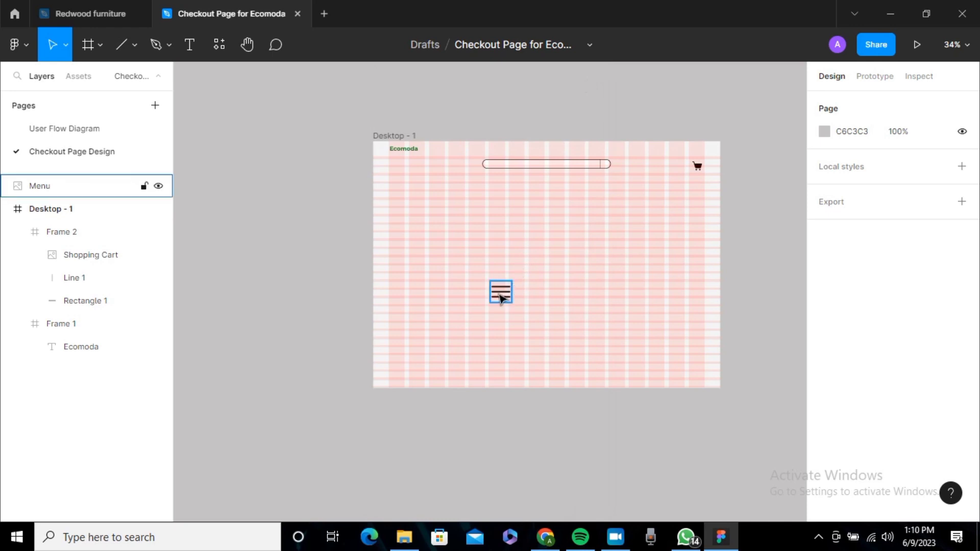
pyautogui.click(501, 298)
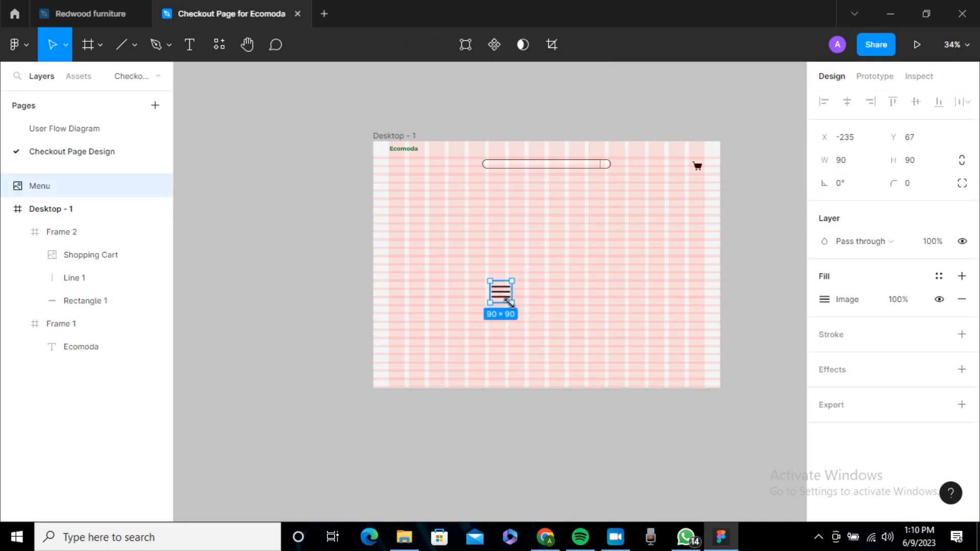
pyautogui.moveTo(510, 303); pyautogui.dragTo(401, 167)
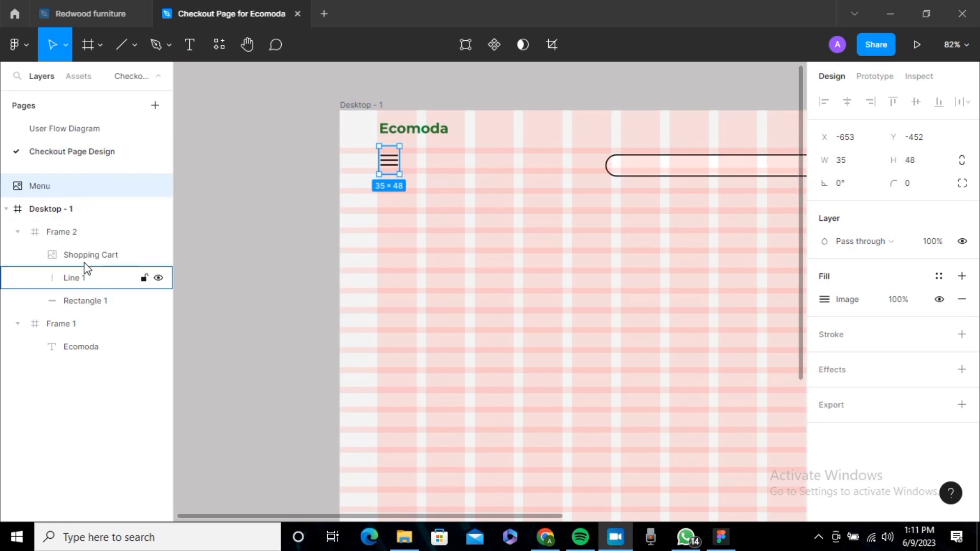
# Nest the Menu icon layer inside Frame 2 and align it to the frame's vertical centre
pyautogui.moveTo(91, 188); pyautogui.dragTo(108, 255)
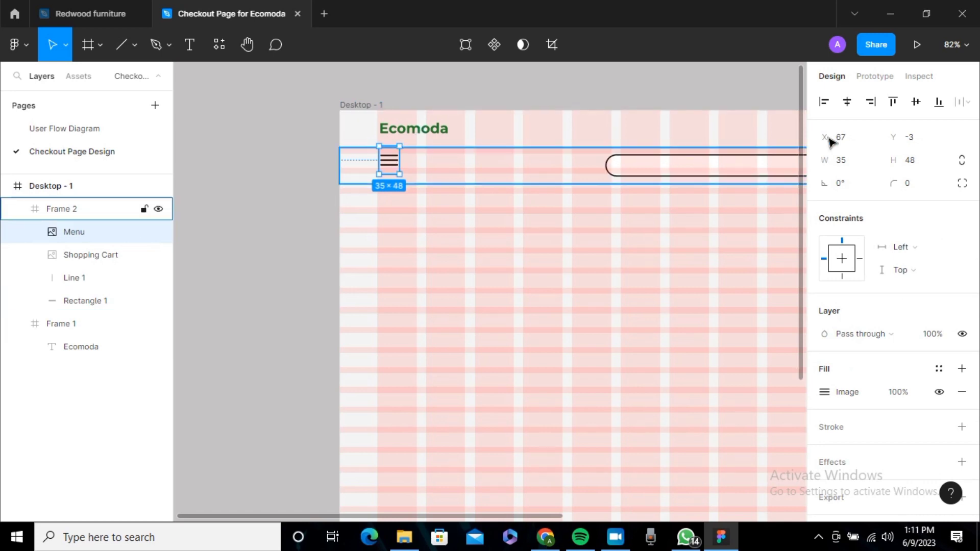
pyautogui.click(915, 102)
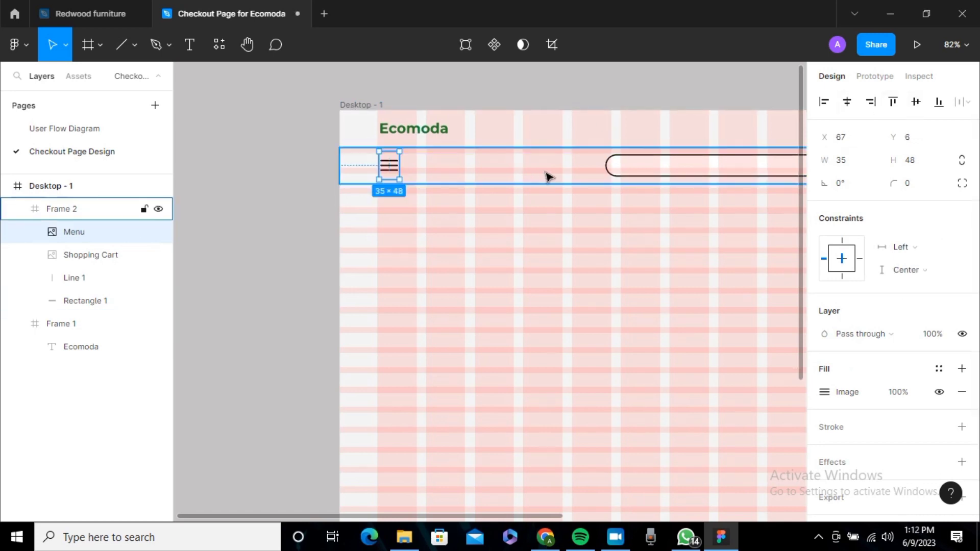
# Move the search bar outline beside the menu icon at X 187 and its divider line to X 667 near the bar's end
pyautogui.scroll(-5, 548, 176)
pyautogui.hscroll(-5, 548, 176)
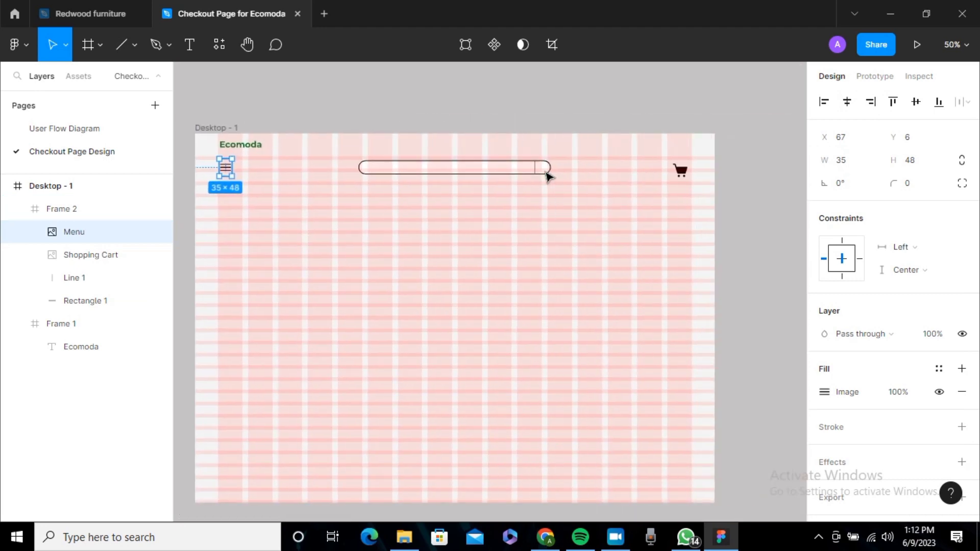
pyautogui.hscroll(-2, 548, 176)
pyautogui.click(545, 173)
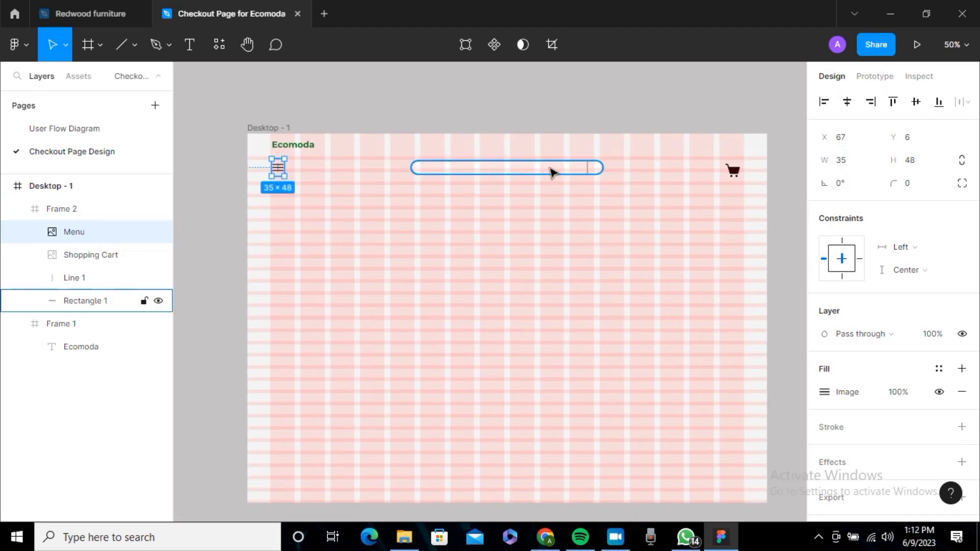
pyautogui.moveTo(517, 175); pyautogui.dragTo(456, 171)
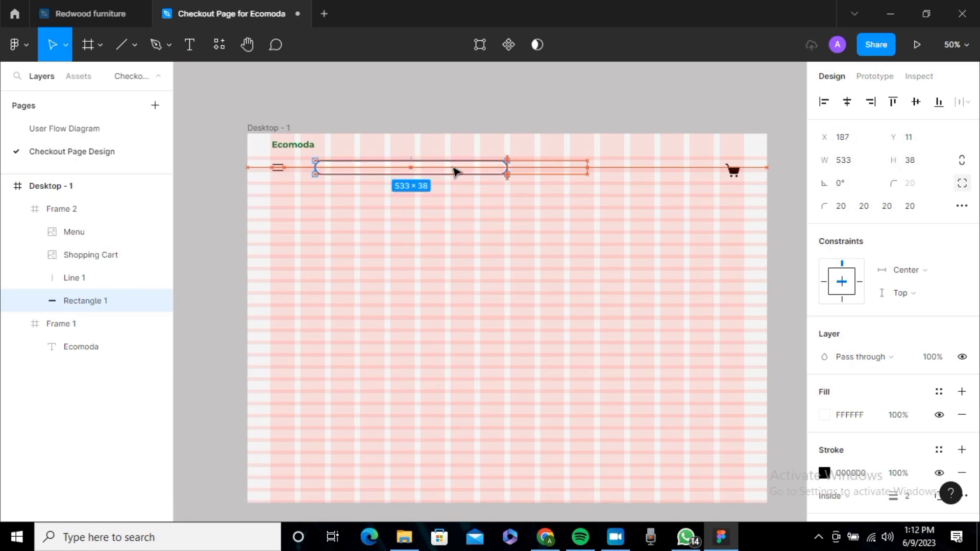
pyautogui.click(522, 124)
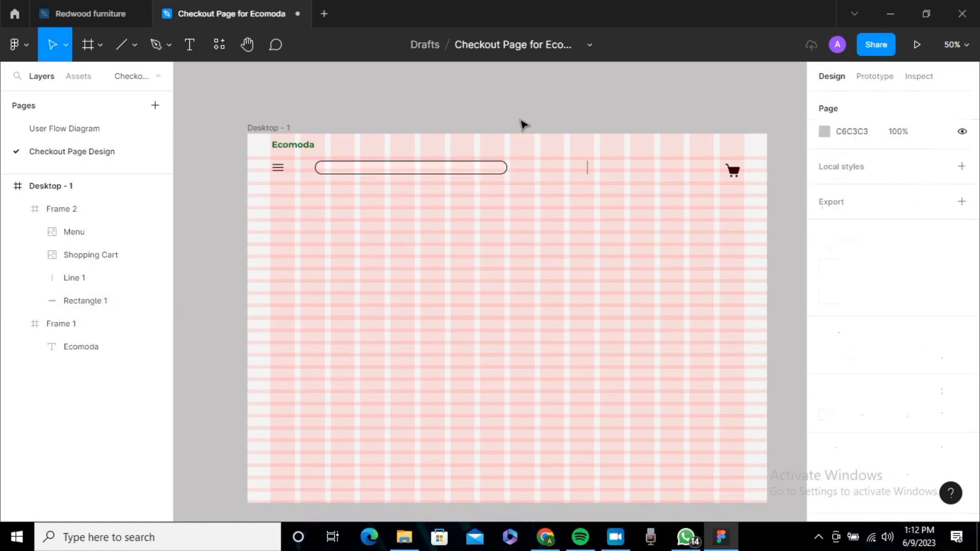
pyautogui.click(588, 171)
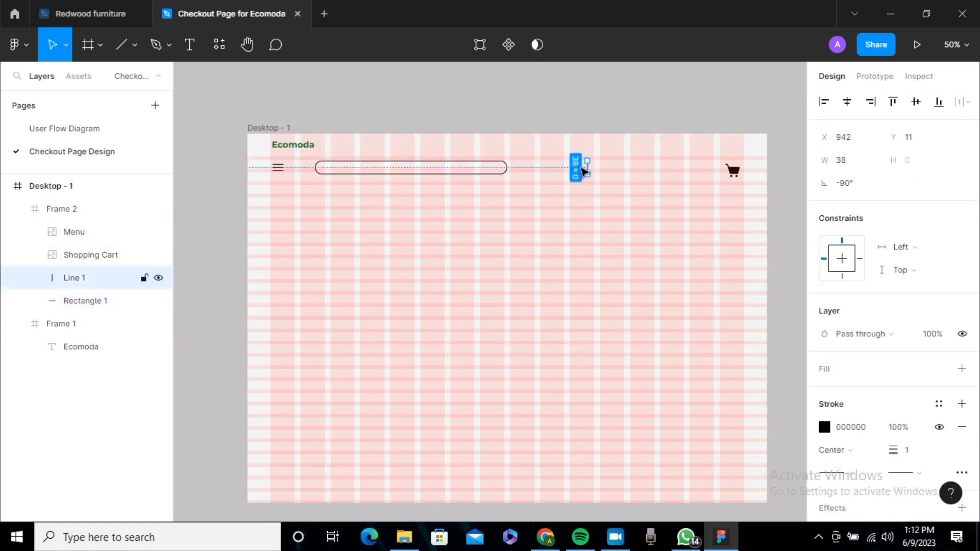
pyautogui.moveTo(589, 170); pyautogui.dragTo(497, 167)
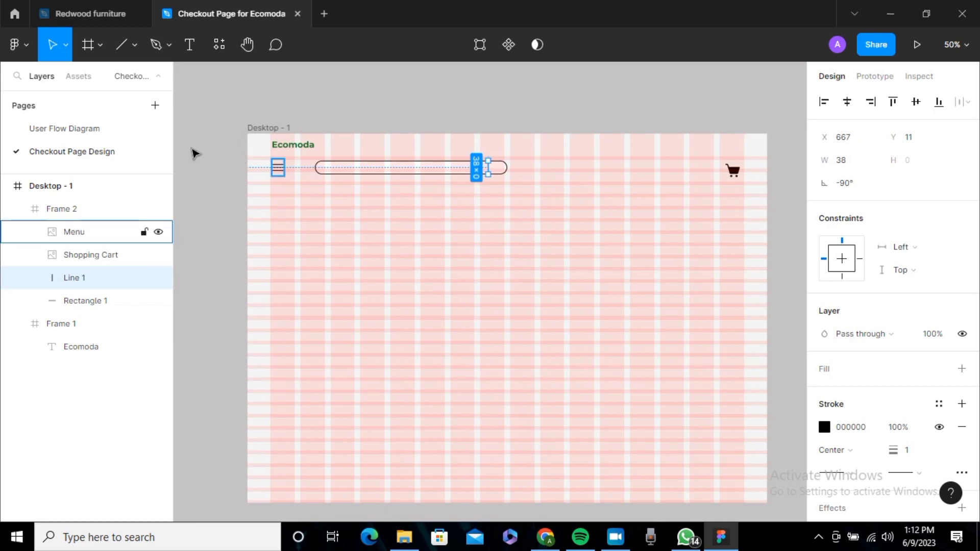
# Search the Icons8 plugin for search and insert the magnifying-glass Search icon as a 90×90 PNG in black
pyautogui.click(22, 51)
pyautogui.moveTo(84, 250)
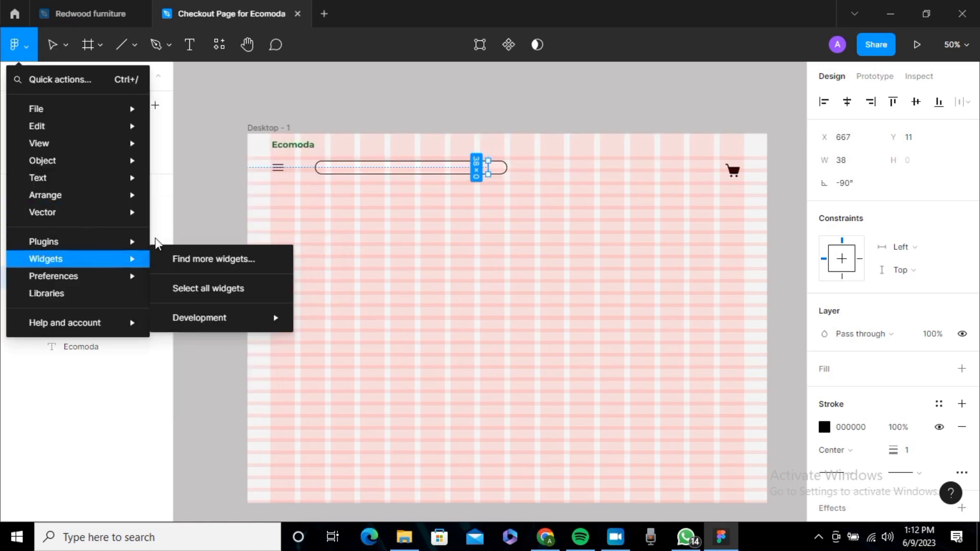
pyautogui.click(206, 258)
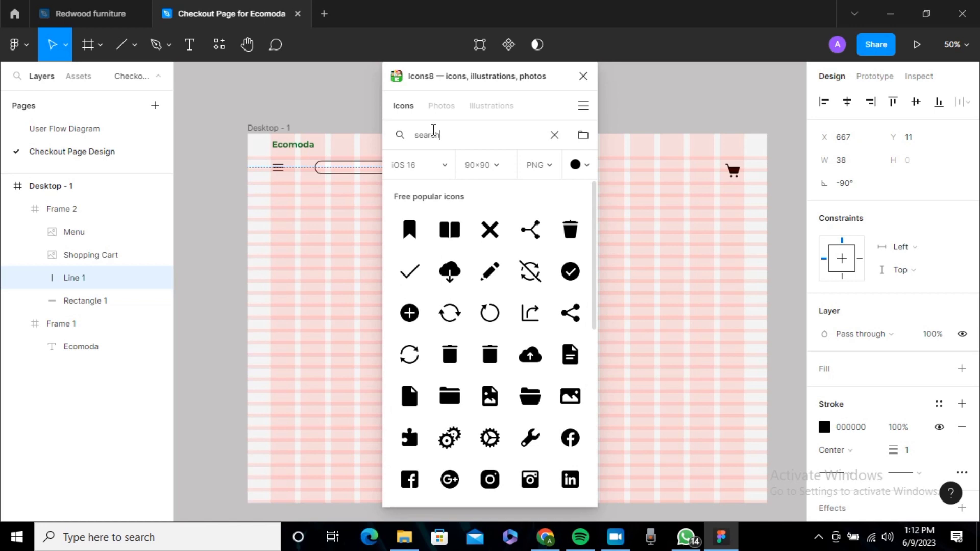
pyautogui.press('Return')
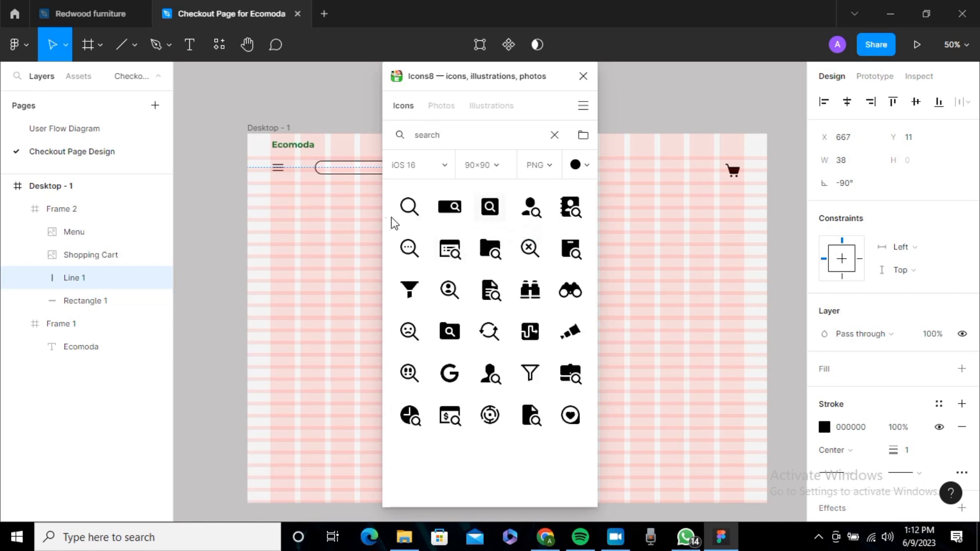
pyautogui.click(409, 207)
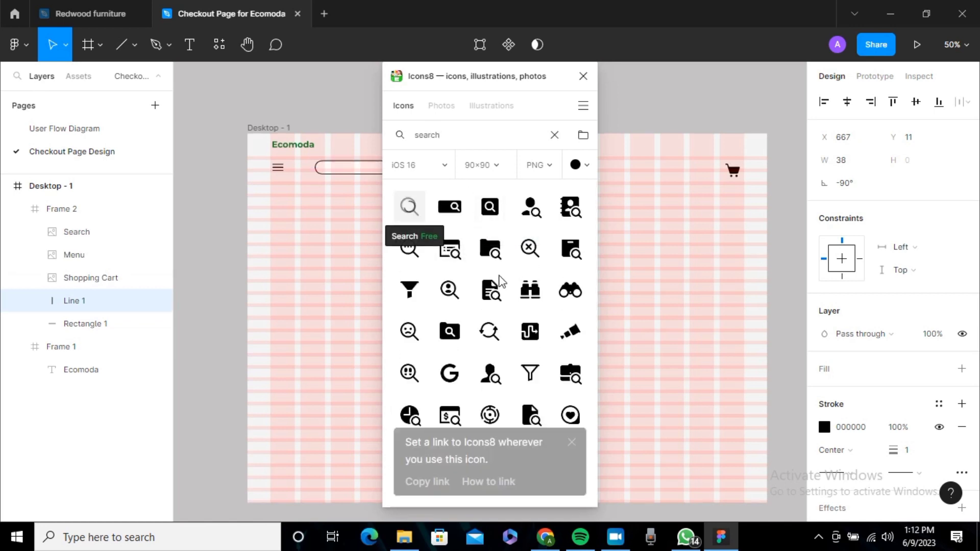
pyautogui.click(584, 76)
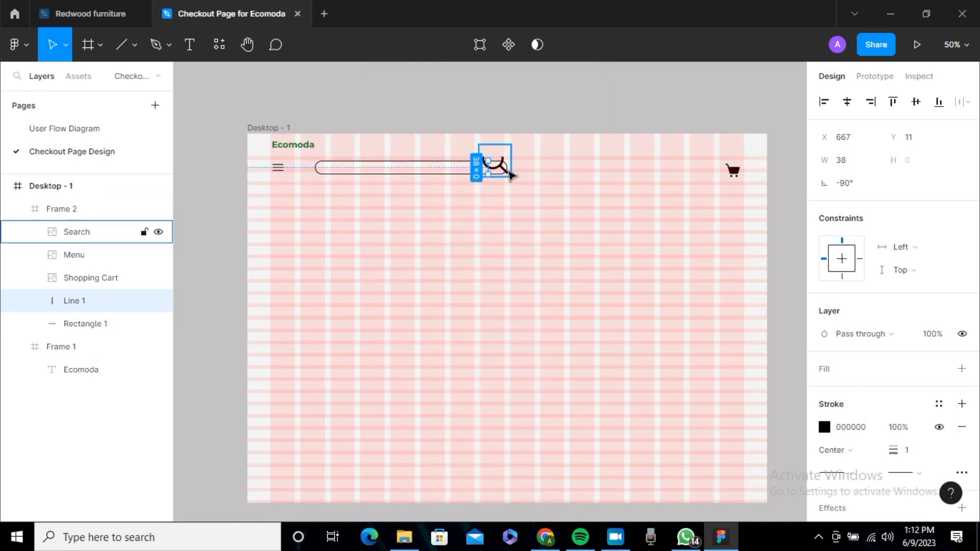
# Shrink the Search icon to 55 × 29 and place it at X 667 in the search bar's end section beyond the divider
pyautogui.moveTo(503, 173)
pyautogui.mouseDown()
pyautogui.moveTo(513, 194)
pyautogui.moveTo(499, 171)
pyautogui.mouseUp()
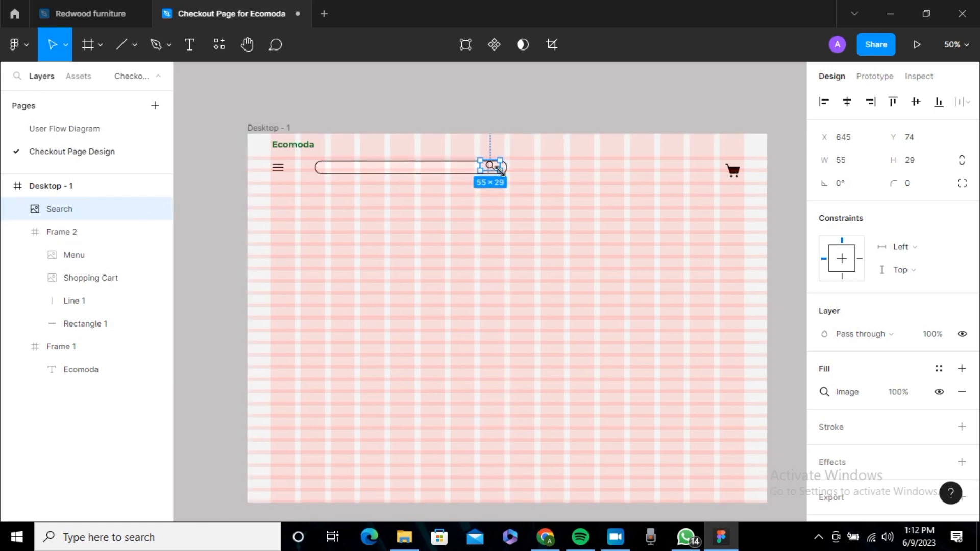
pyautogui.scroll(5, 499, 169)
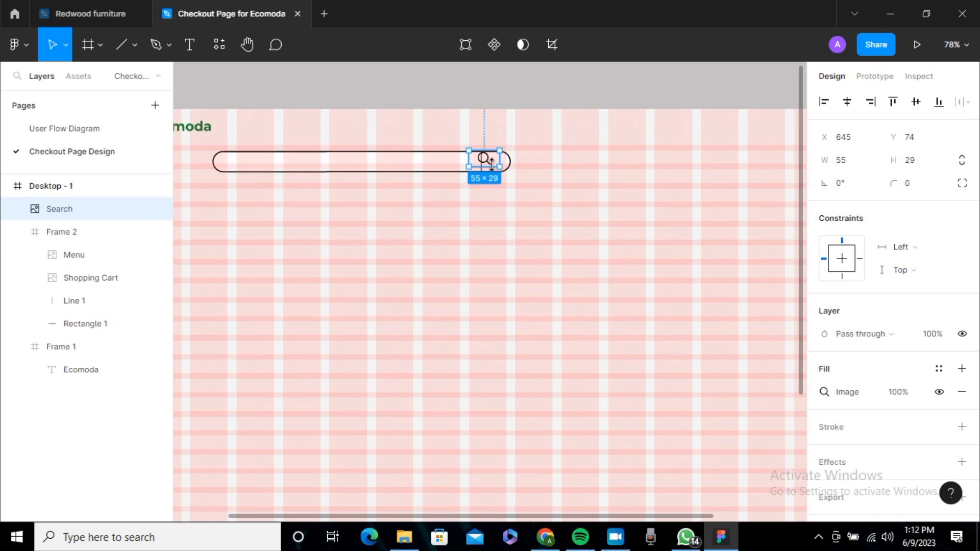
pyautogui.moveTo(495, 164); pyautogui.dragTo(507, 163)
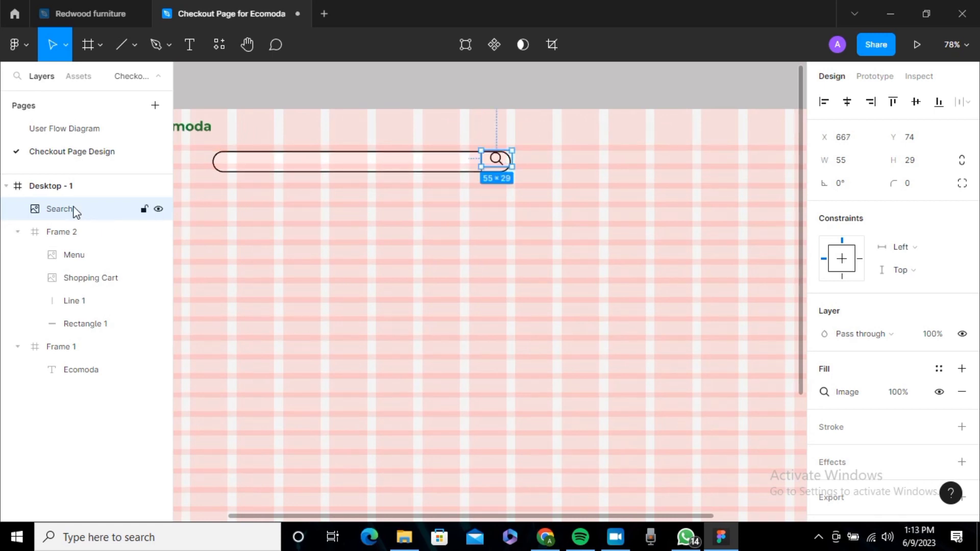
# Nest the Search icon layer inside Frame 2 and align it to the frame's vertical centre
pyautogui.moveTo(75, 210); pyautogui.dragTo(77, 257)
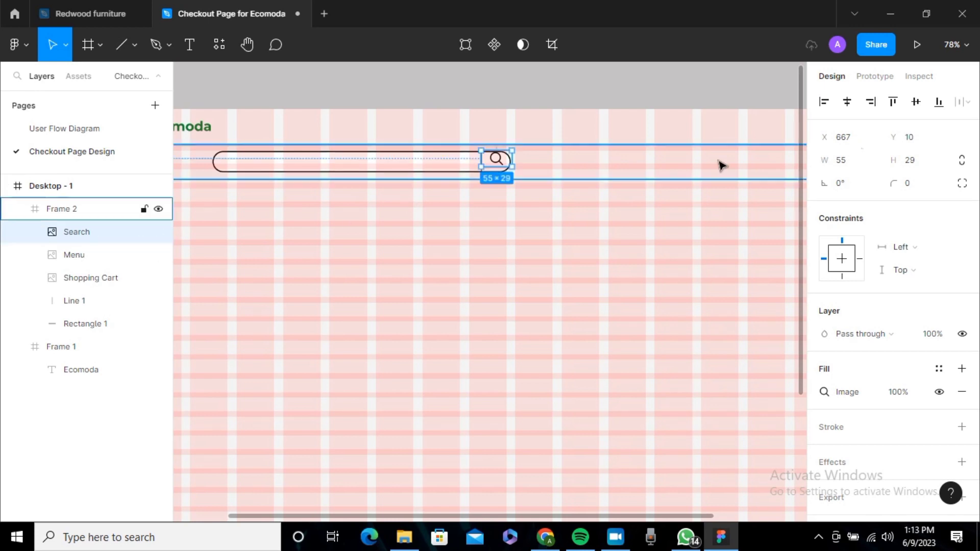
pyautogui.click(916, 102)
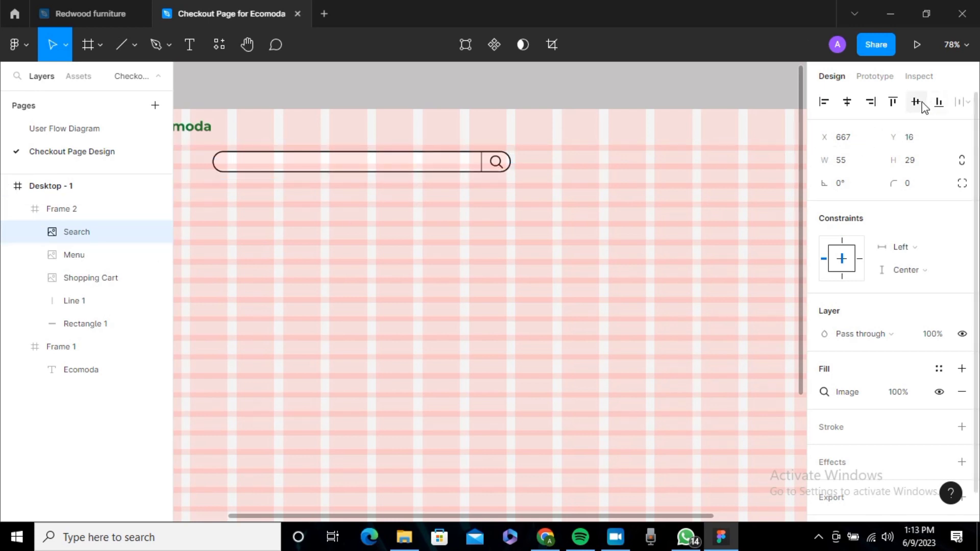
pyautogui.scroll(-3, 759, 91)
pyautogui.scroll(-1, 760, 91)
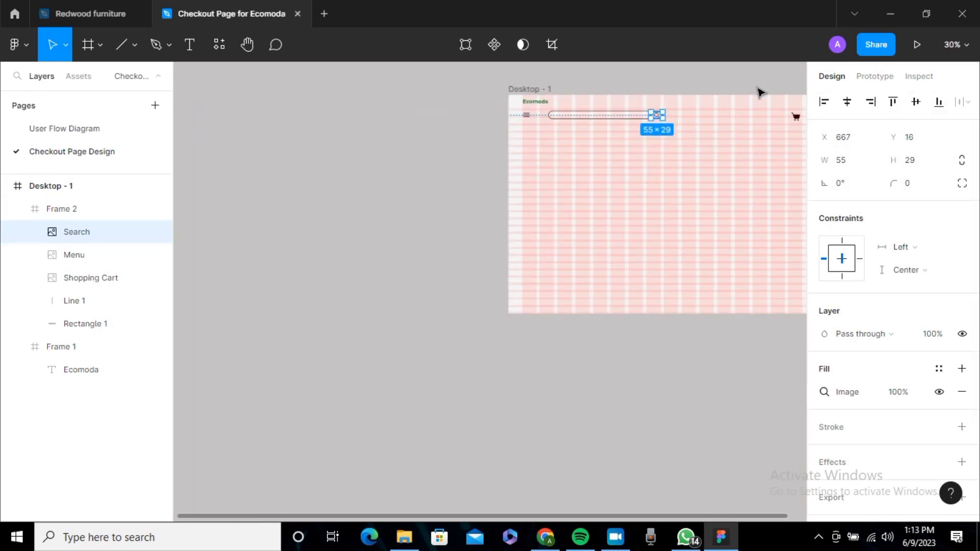
pyautogui.scroll(1, 647, 142)
pyautogui.hscroll(3, 648, 141)
pyautogui.hscroll(2, 649, 146)
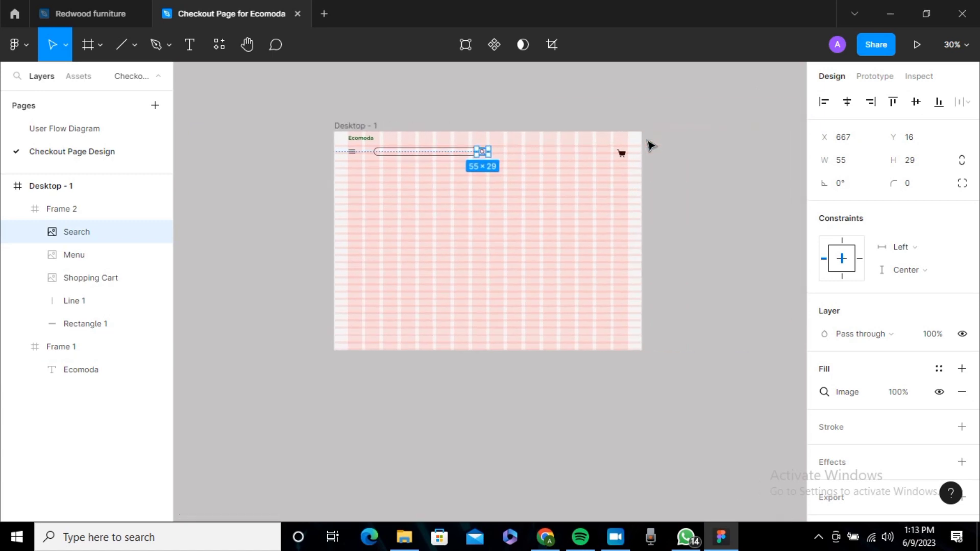
pyautogui.scroll(1, 650, 144)
pyautogui.click(700, 164)
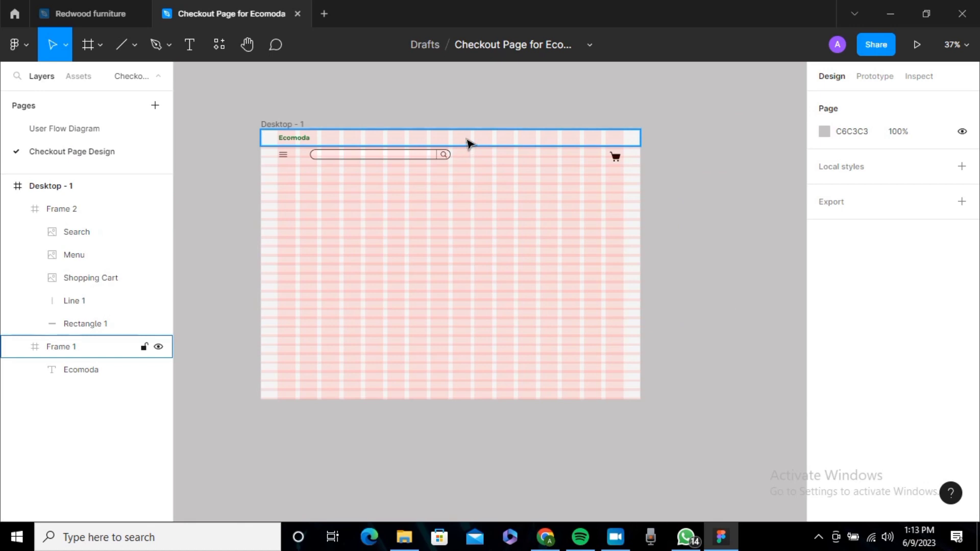
# Rename Frame 1 as Ecomoda and Frame 2 as Menu
pyautogui.click(468, 140)
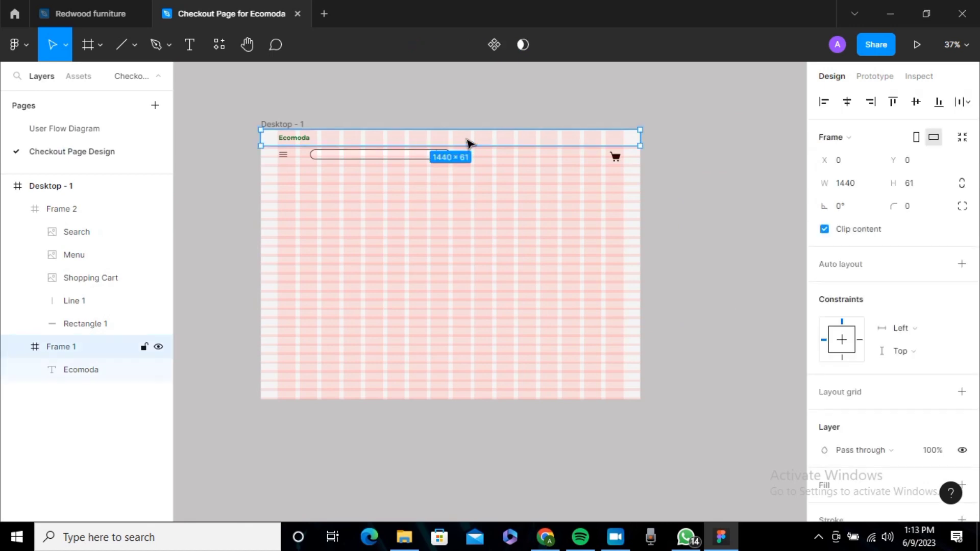
pyautogui.doubleClick(62, 349)
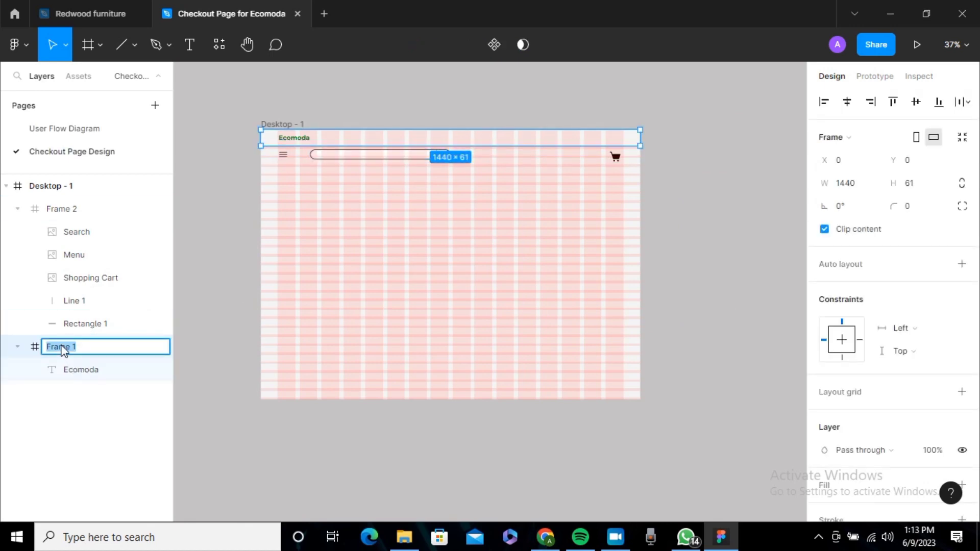
pyautogui.write('Ecomoda')
pyautogui.press('Return')
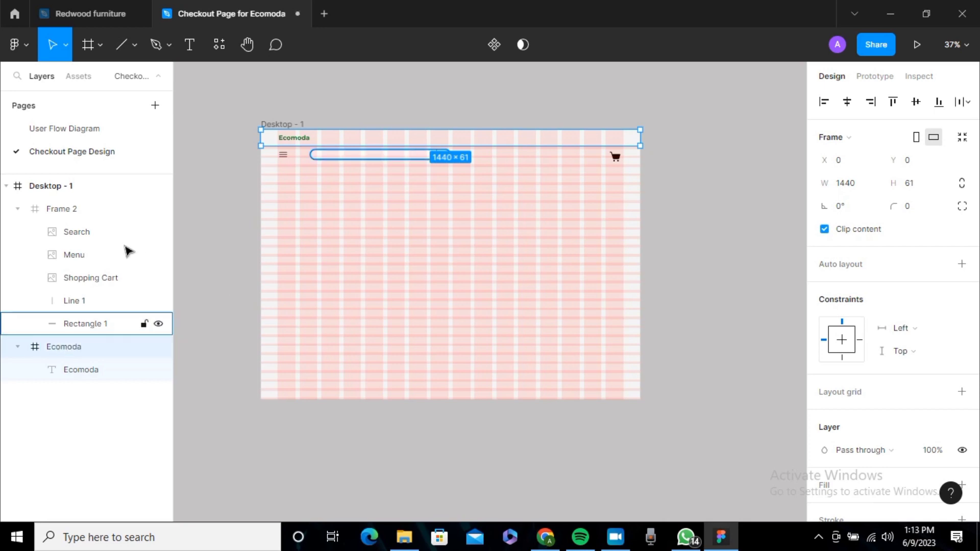
pyautogui.doubleClick(80, 213)
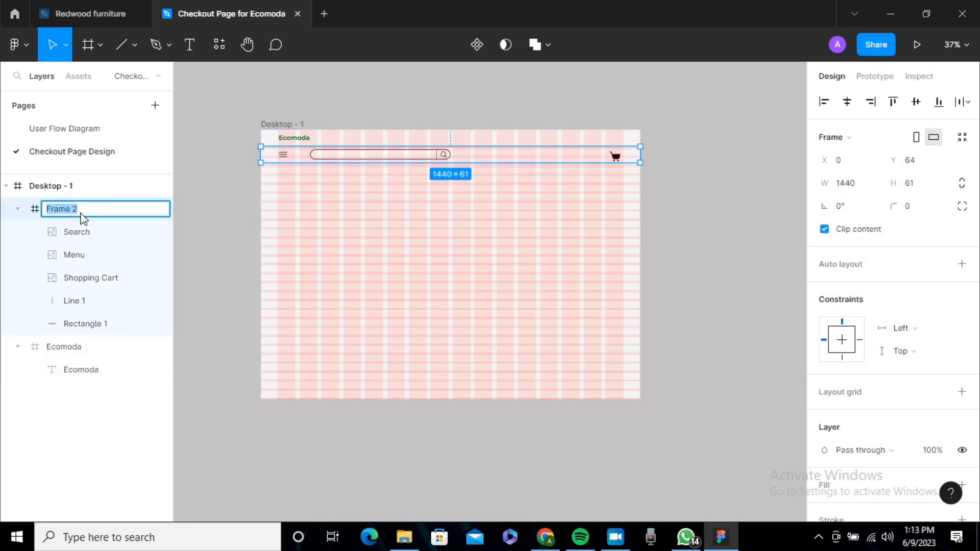
pyautogui.write('Menu')
pyautogui.press('Return')
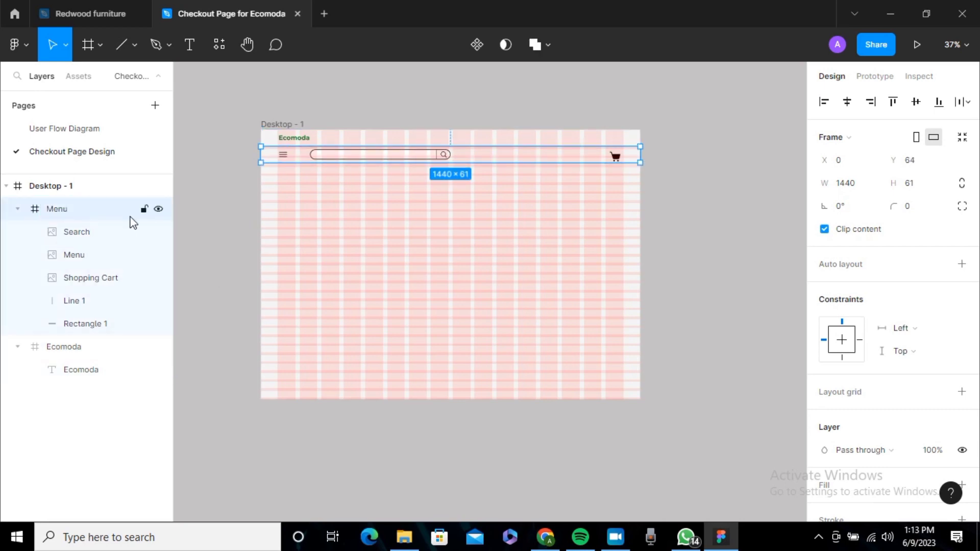
# Rename the Desktop - 1 frame as Cart
pyautogui.doubleClick(281, 125)
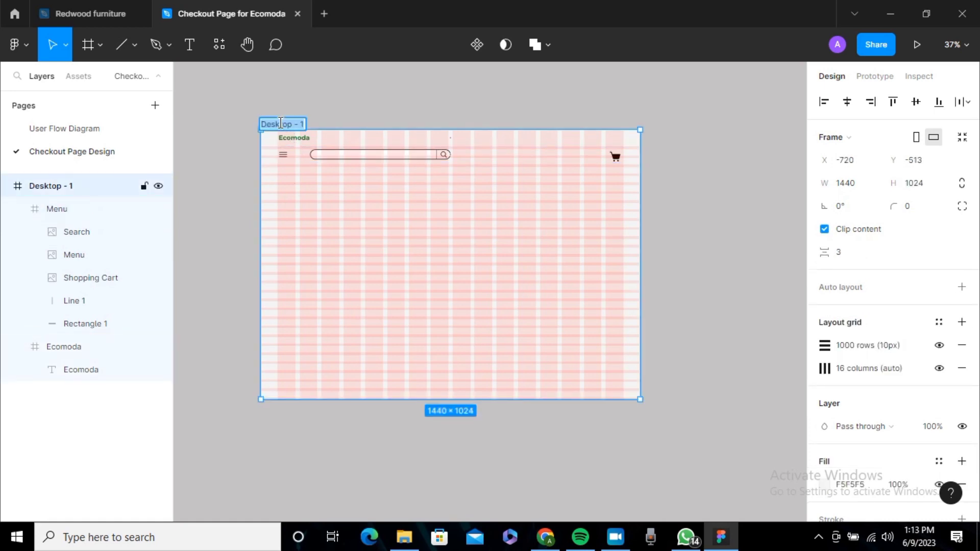
pyautogui.write('Cart')
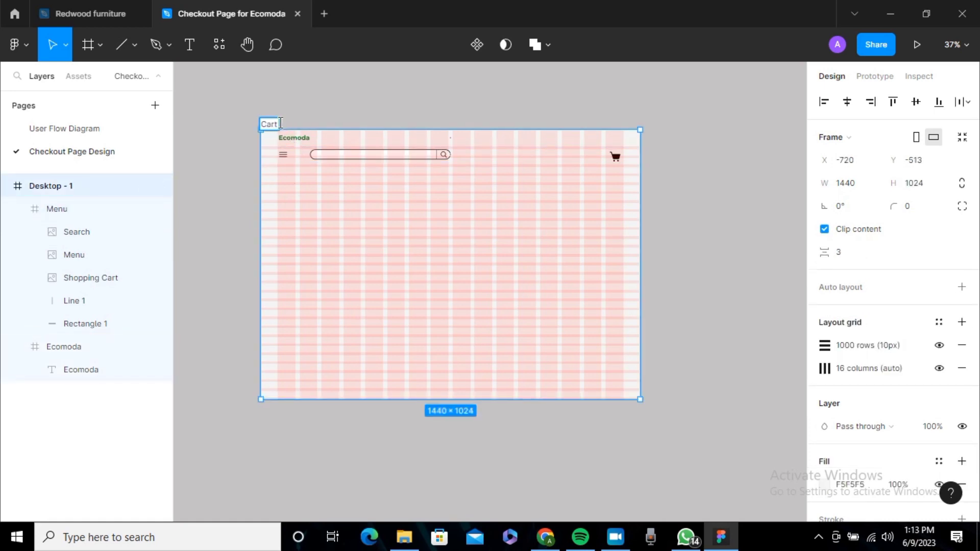
pyautogui.press('Return')
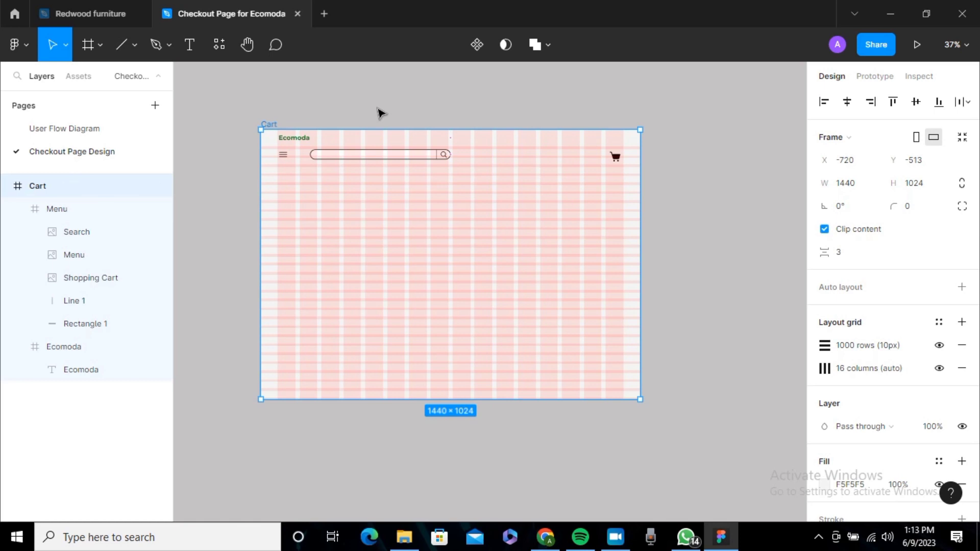
pyautogui.click(709, 180)
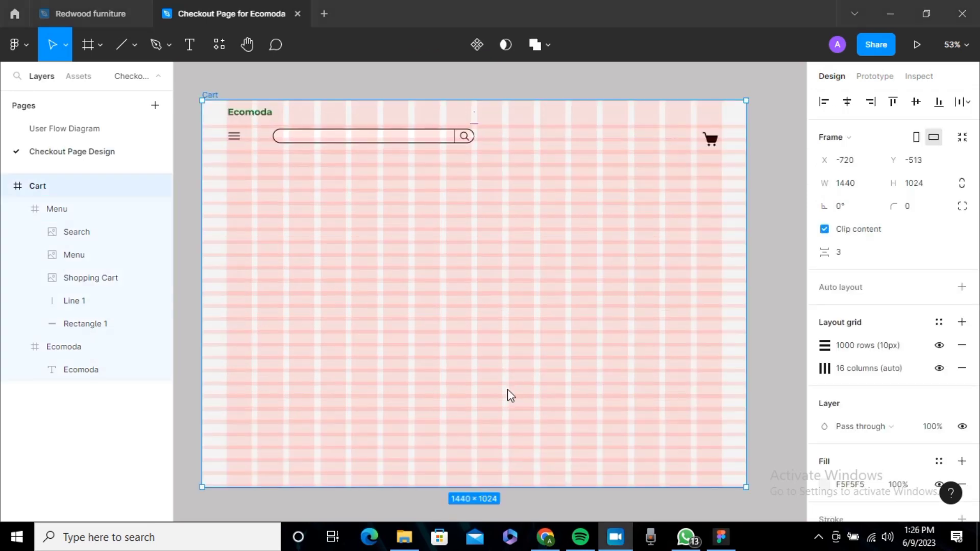
pyautogui.click(764, 344)
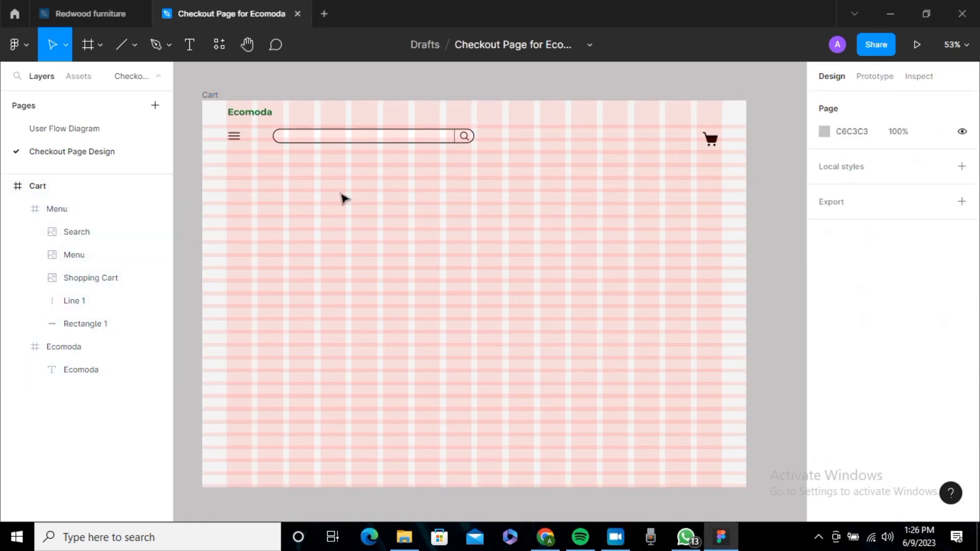
# Hide both the row and the column layout grids of the Cart frame
pyautogui.click(210, 99)
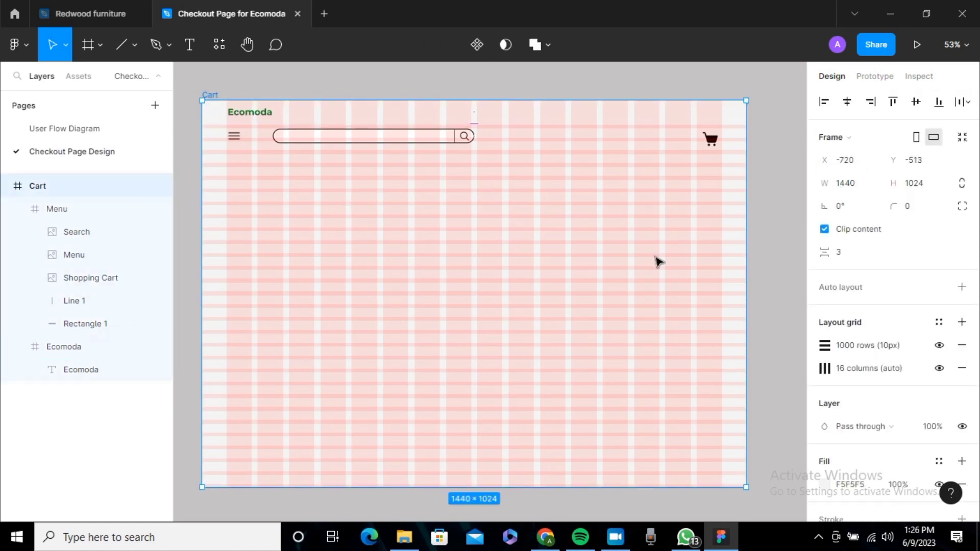
pyautogui.click(938, 348)
pyautogui.click(939, 368)
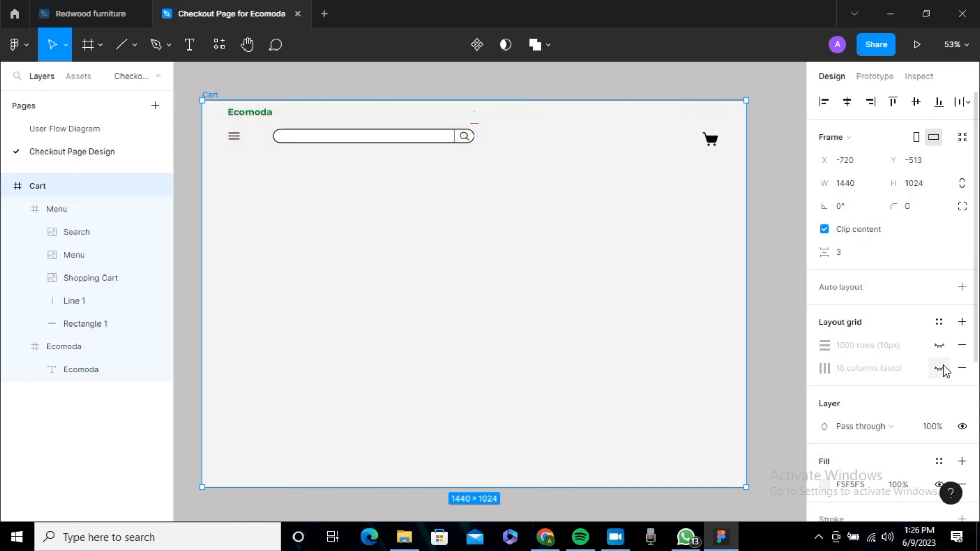
pyautogui.click(794, 321)
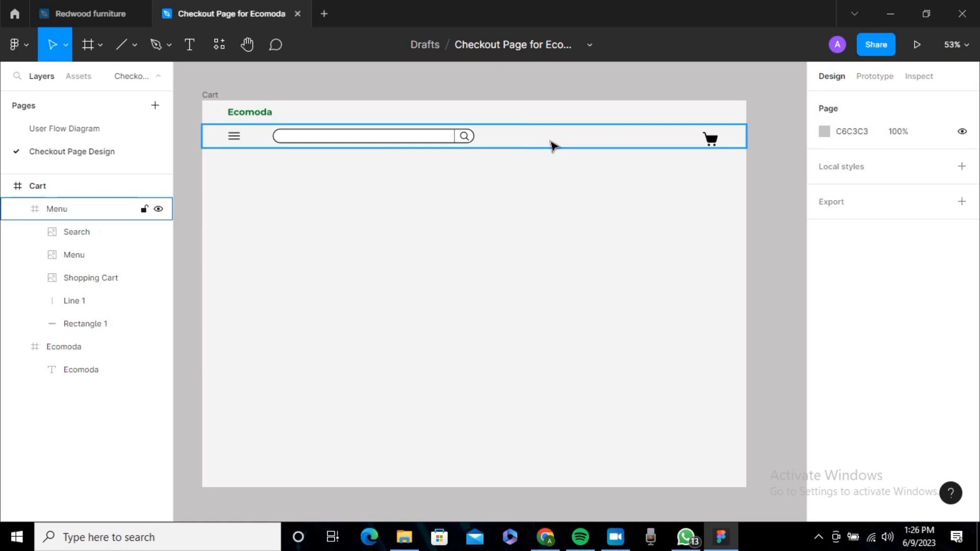
# Add a white FFFFFF fill at 100% to the Menu frame that holds the search bar and cart icon
pyautogui.click(505, 141)
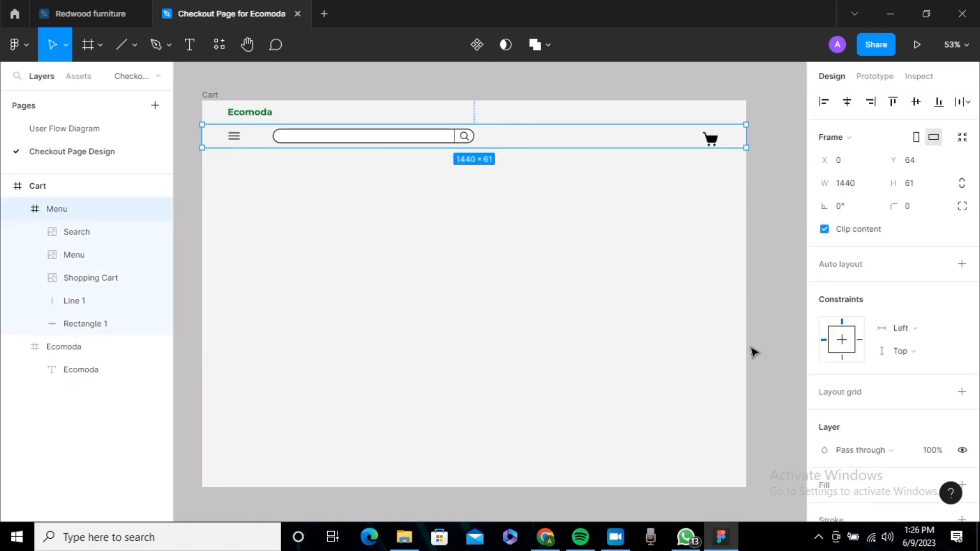
pyautogui.scroll(-4, 863, 395)
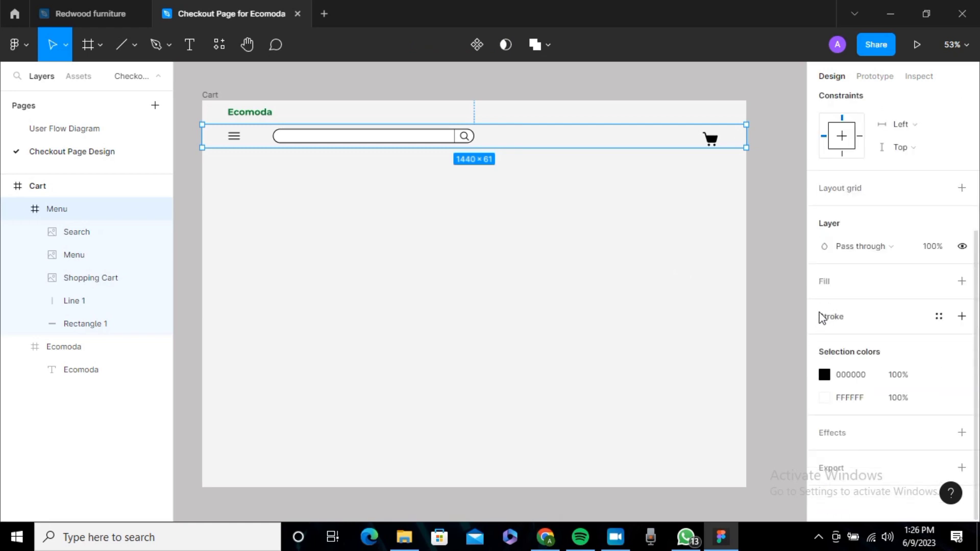
pyautogui.click(962, 282)
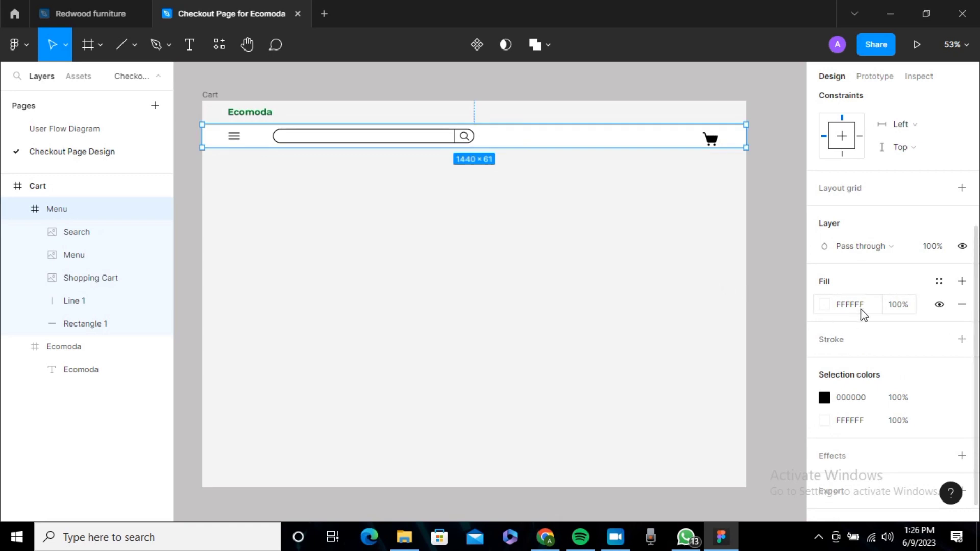
pyautogui.click(776, 323)
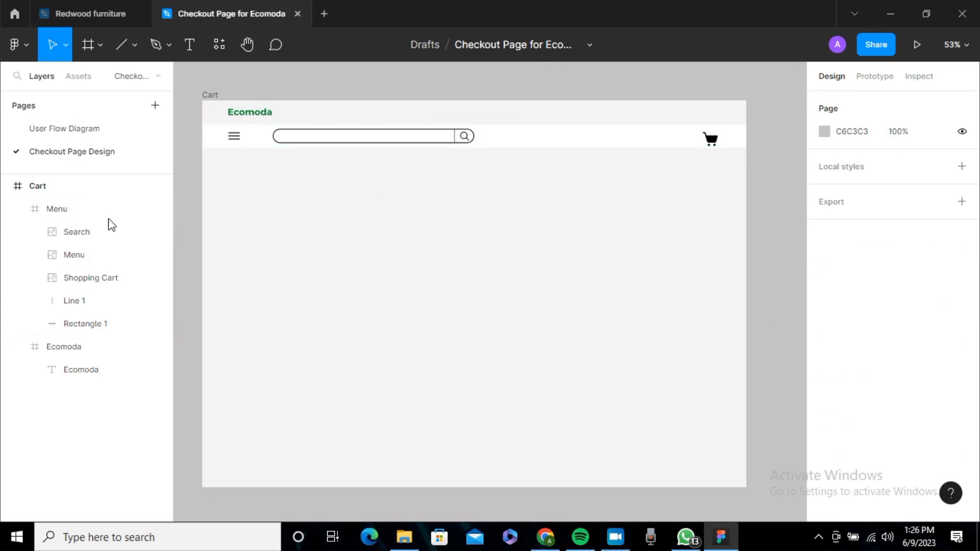
pyautogui.click(76, 234)
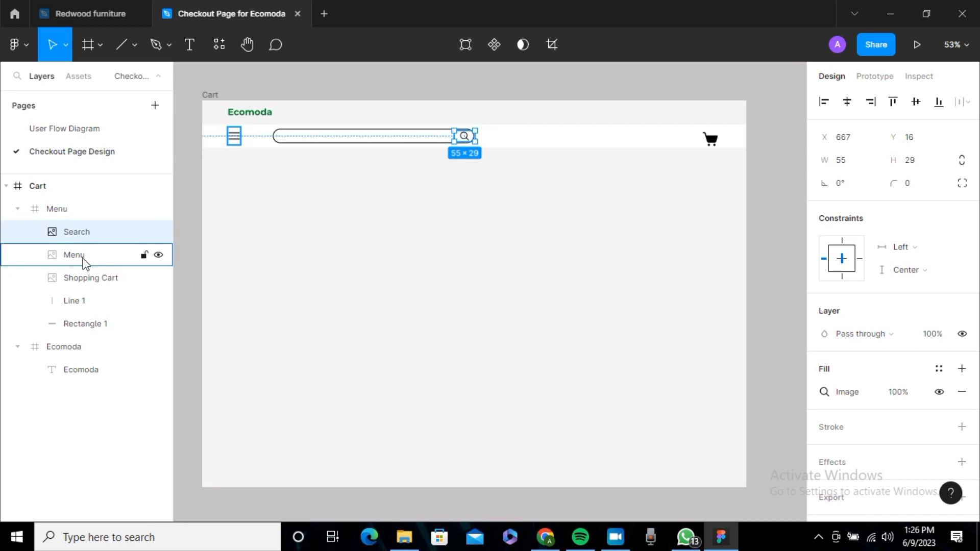
pyautogui.keyDown('shift'); pyautogui.click(96, 312); pyautogui.keyUp('shift')
pyautogui.keyDown('shift'); pyautogui.click(105, 331); pyautogui.keyUp('shift')
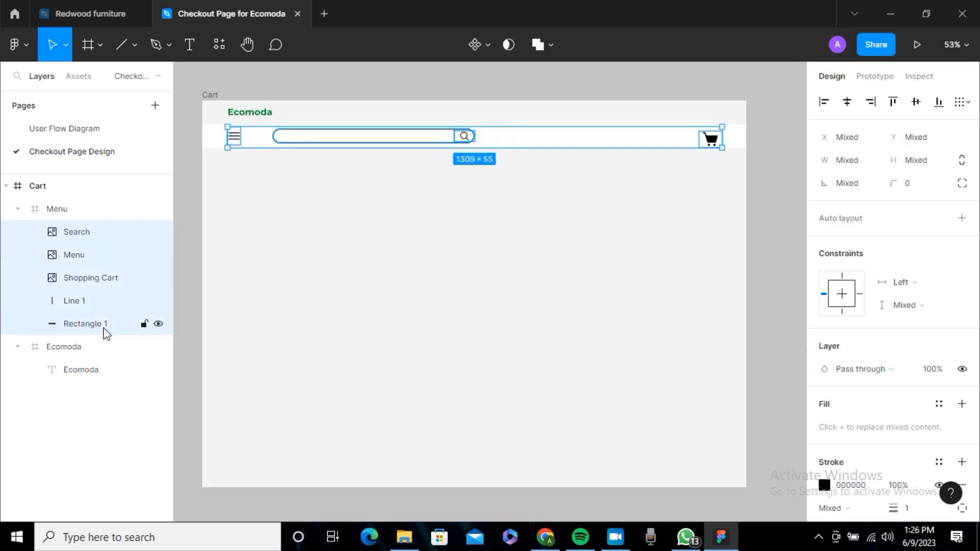
pyautogui.click(105, 331)
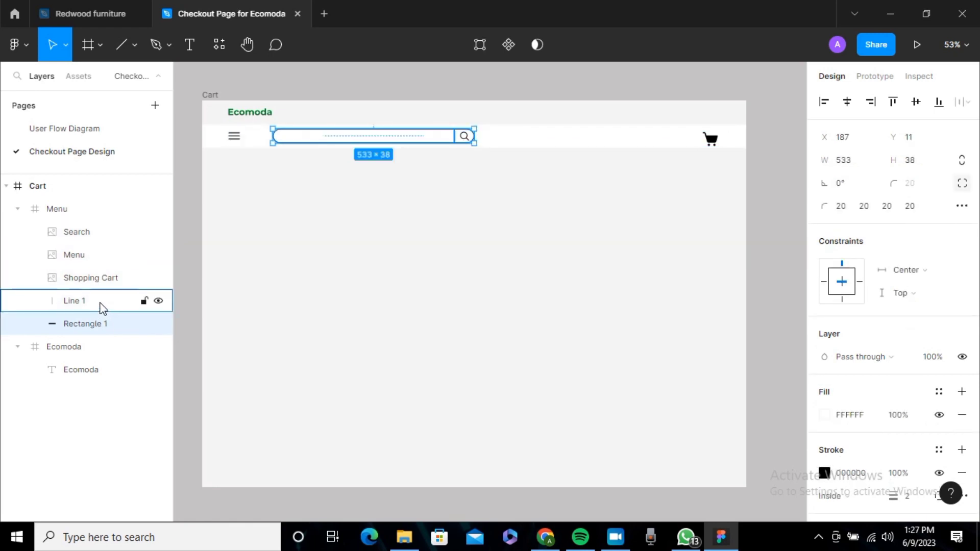
# Move the Line 1 and Rectangle 1 layers directly below the Search icon layer and group the three together
pyautogui.moveTo(106, 304); pyautogui.dragTo(106, 255)
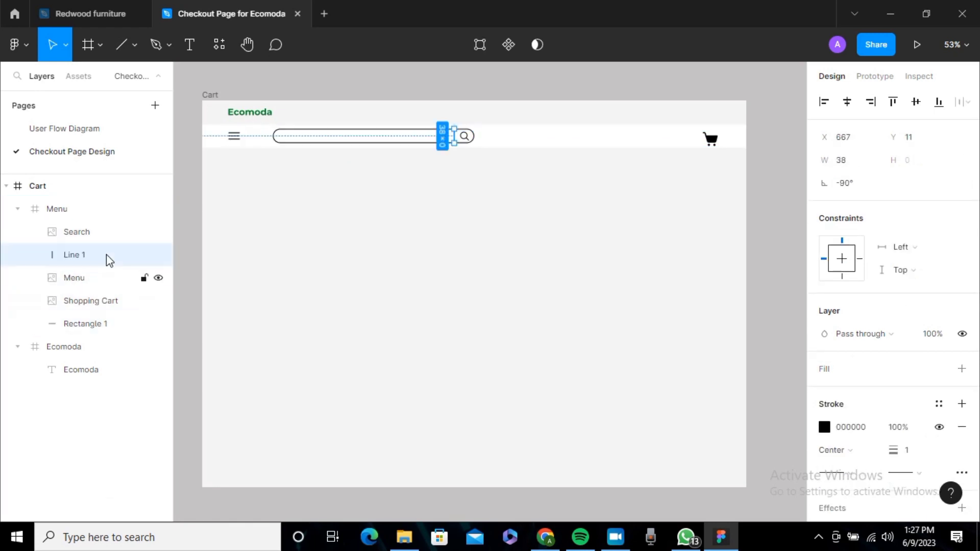
pyautogui.moveTo(112, 326); pyautogui.dragTo(121, 281)
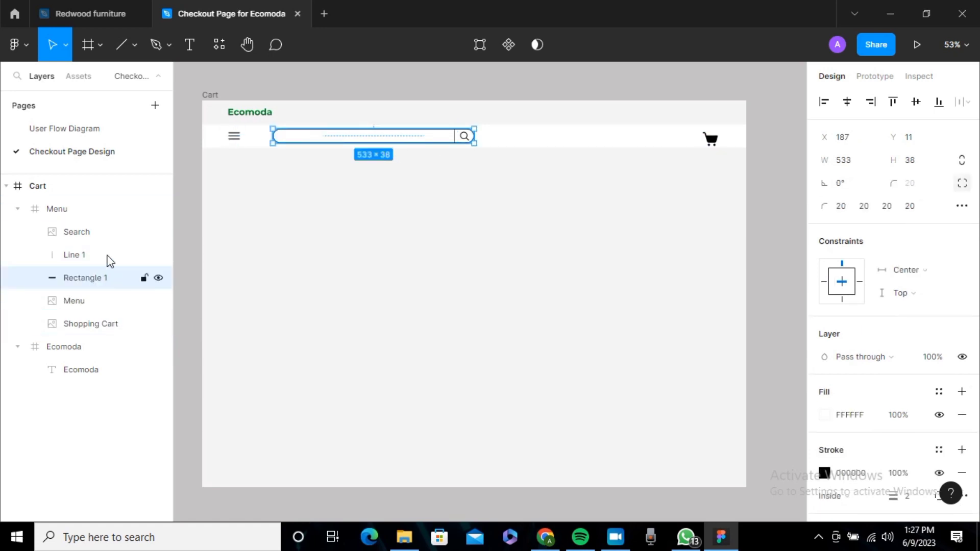
pyautogui.keyDown('shift'); pyautogui.click(108, 253); pyautogui.keyUp('shift')
pyautogui.keyDown('shift'); pyautogui.click(105, 233); pyautogui.keyUp('shift')
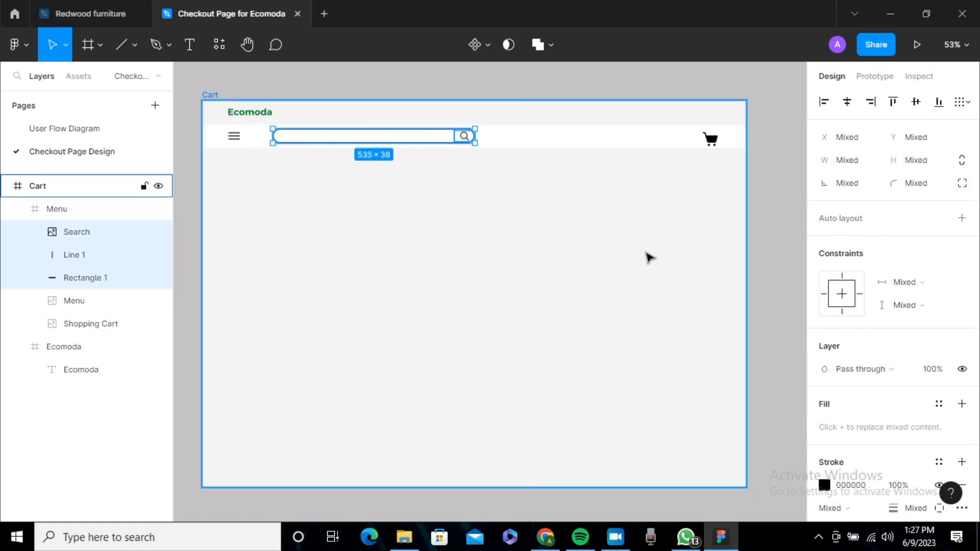
pyautogui.hotkey('ctrl', 'g')
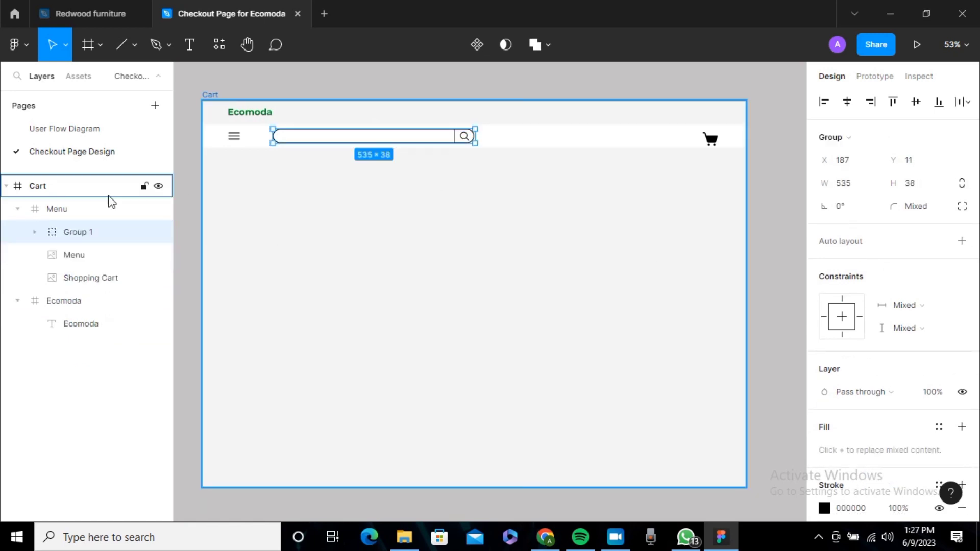
# Rename the new search bar group in the Menu frame as Search
pyautogui.doubleClick(81, 233)
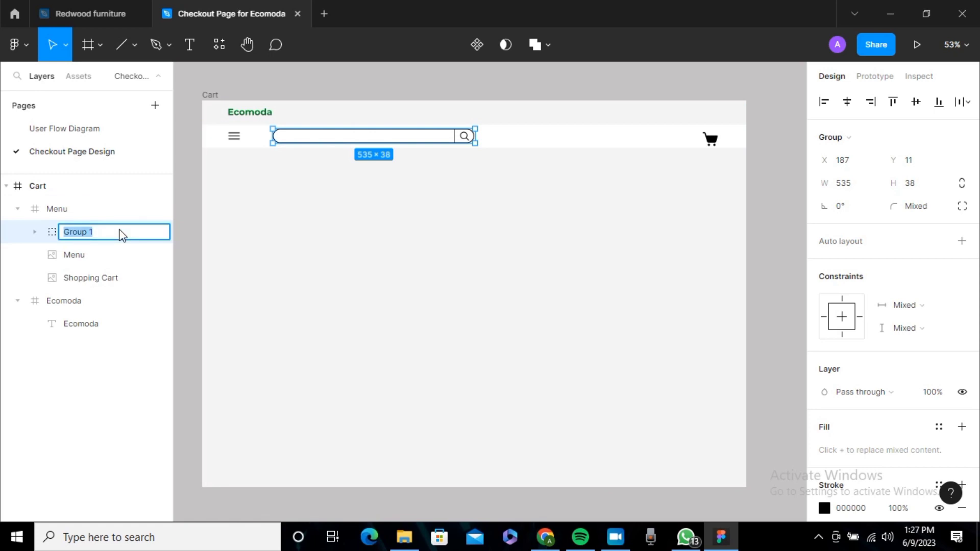
pyautogui.write('Search')
pyautogui.press('Return')
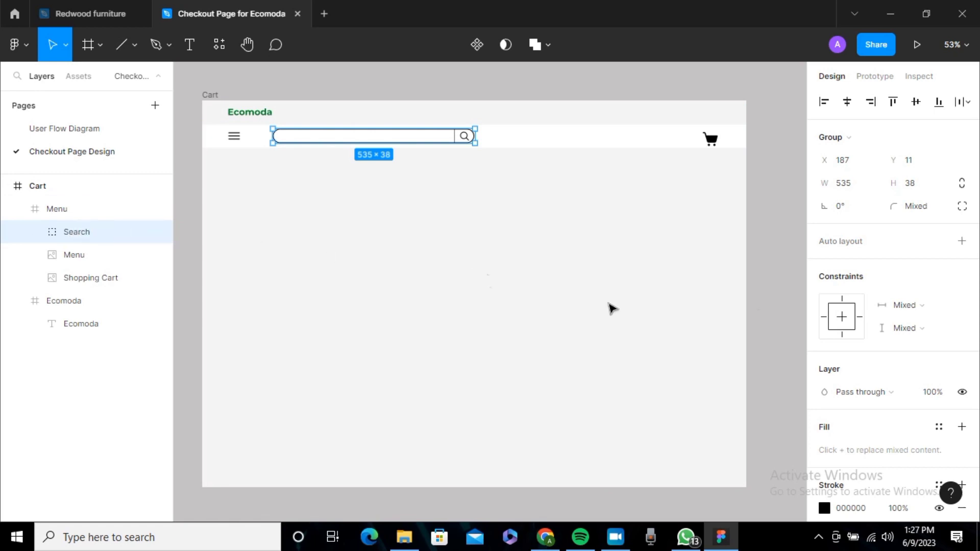
pyautogui.click(771, 317)
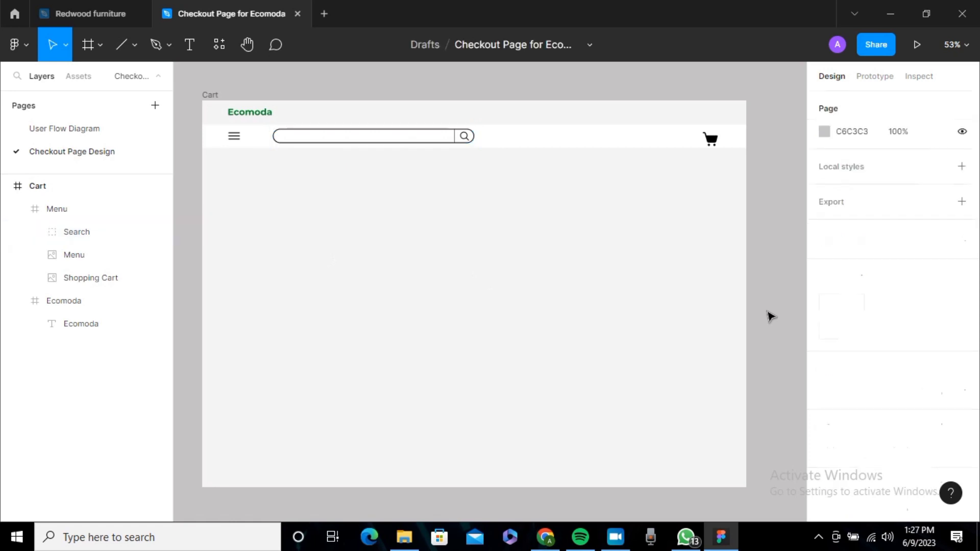
# Add a drop shadow effect to the Search group and set its X offset to 2
pyautogui.click(445, 142)
pyautogui.click(446, 143)
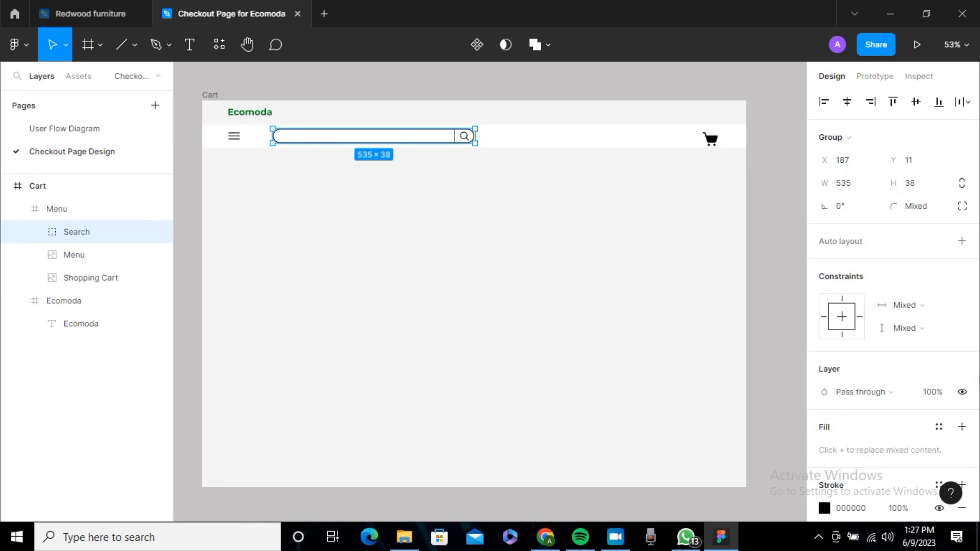
pyautogui.scroll(-4, 919, 370)
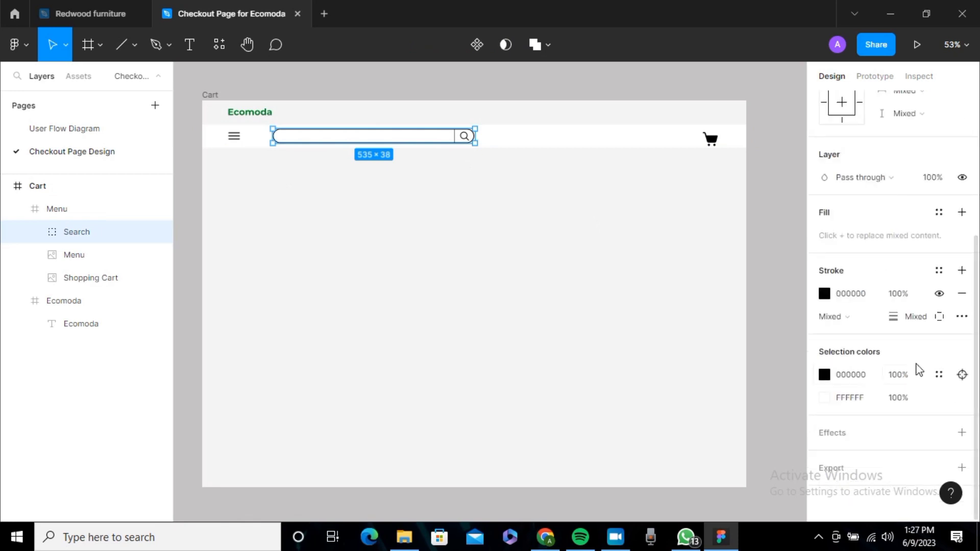
pyautogui.click(963, 434)
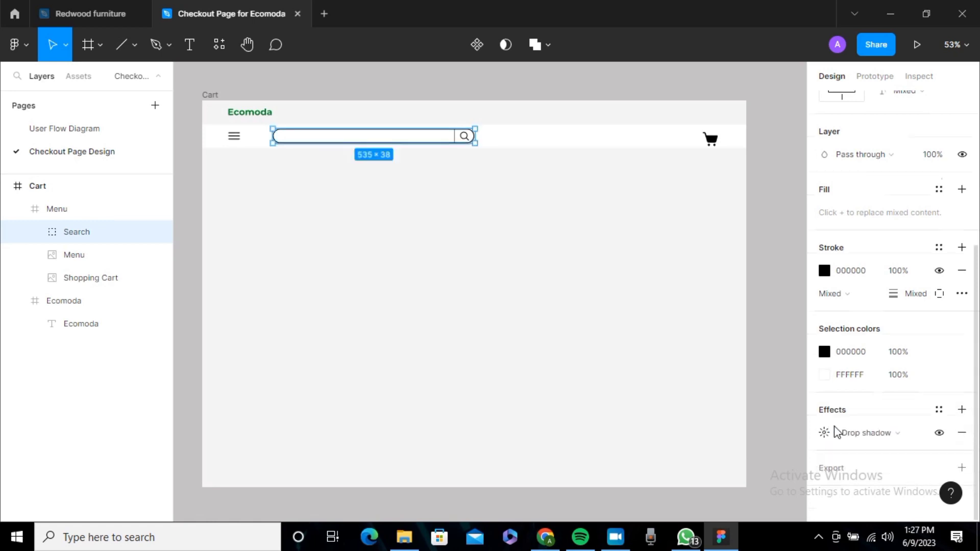
pyautogui.click(825, 433)
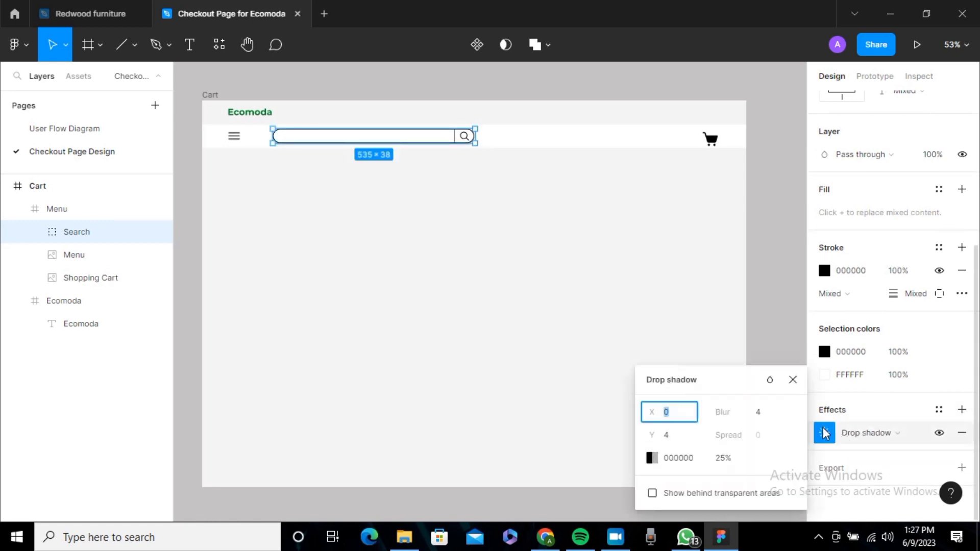
pyautogui.click(687, 415)
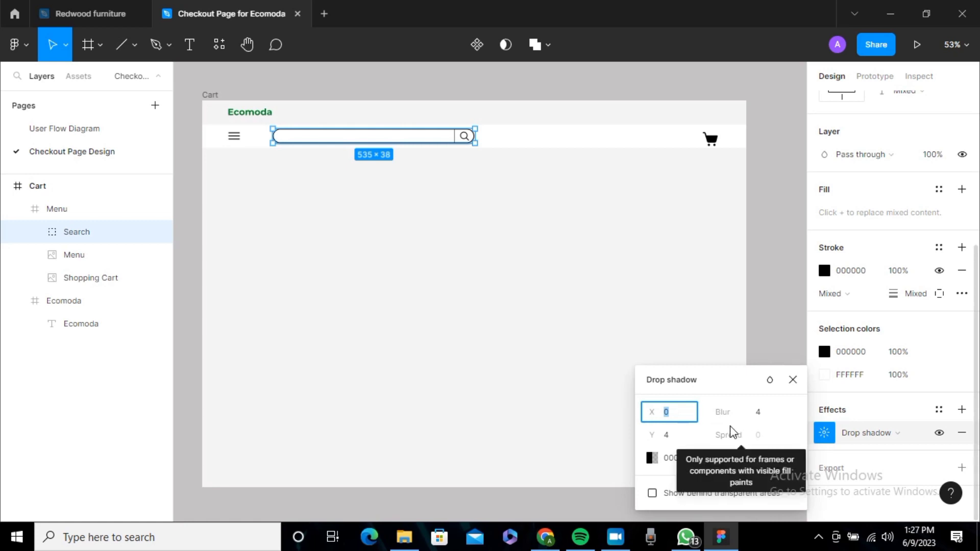
pyautogui.write('2')
pyautogui.press('Return')
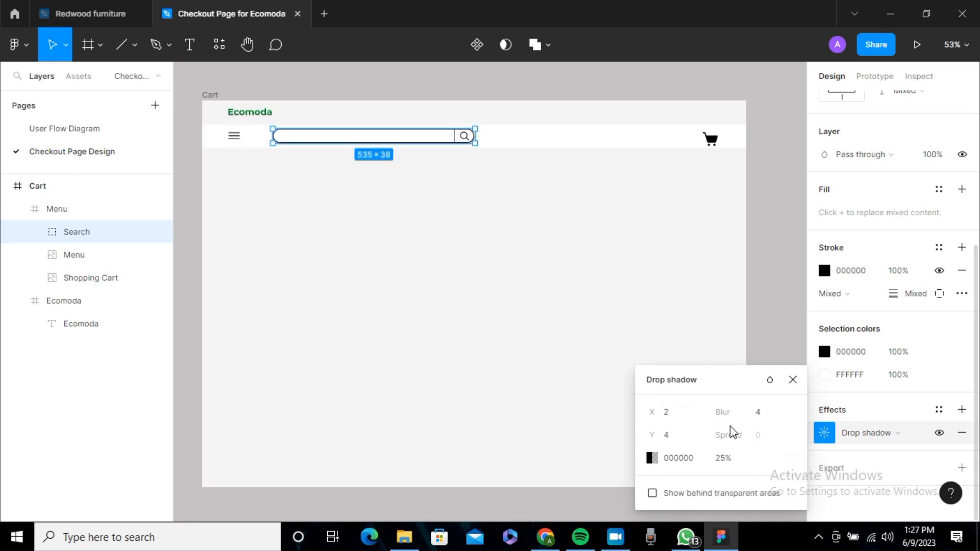
# Set the Search group's drop shadow to a blur of 40 and an opacity of 15%
pyautogui.click(763, 423)
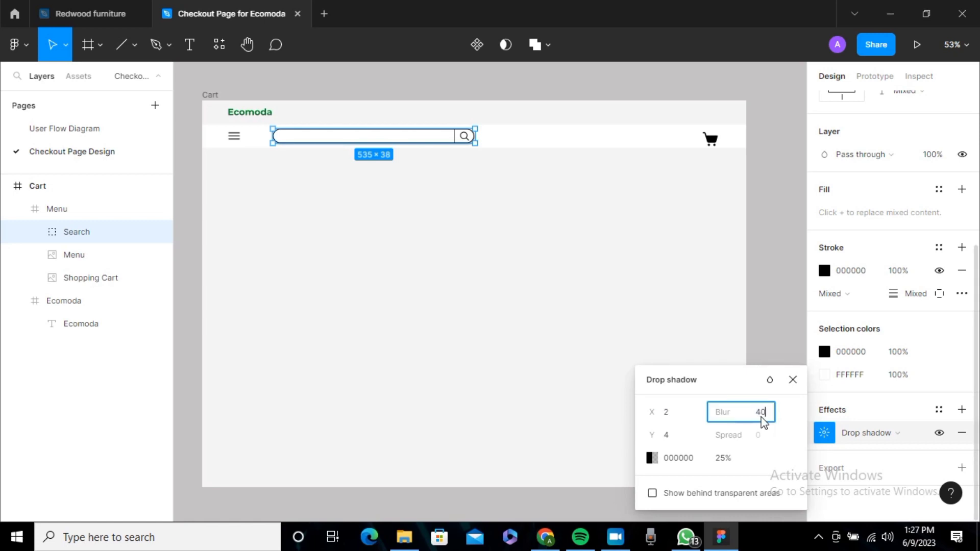
pyautogui.write('40')
pyautogui.press('Return')
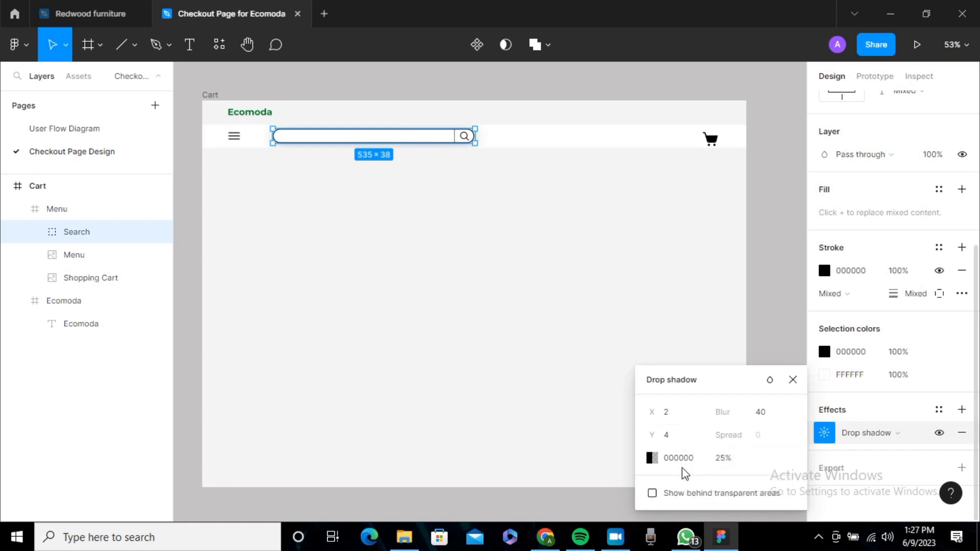
pyautogui.click(723, 465)
pyautogui.click(733, 467)
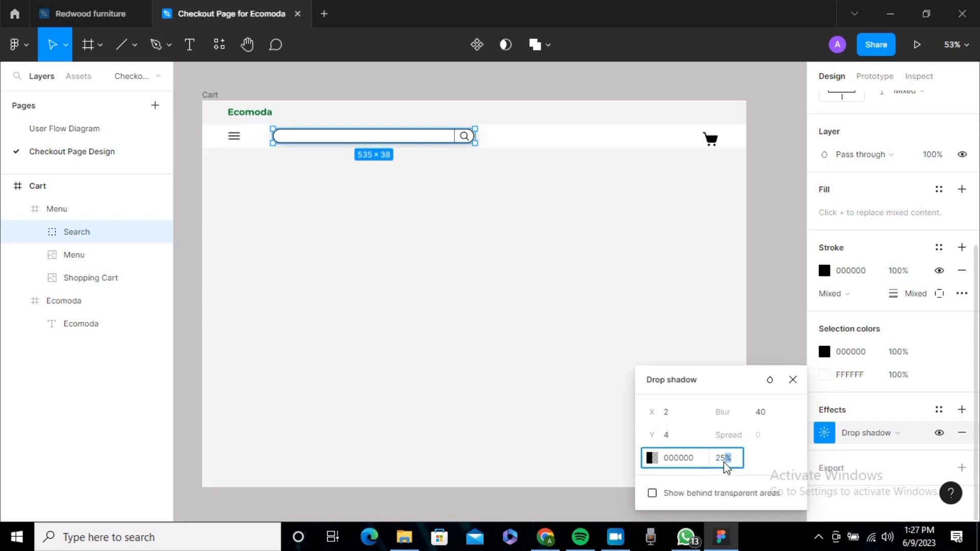
pyautogui.write('15')
pyautogui.press('Return')
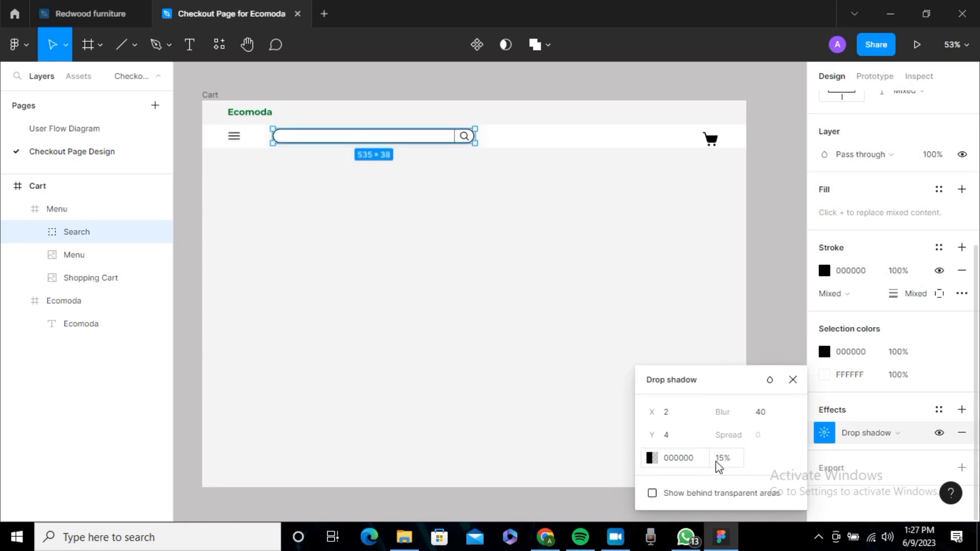
# Set the Y offset of the Search group's drop shadow to 2 and close the shadow settings
pyautogui.click(684, 441)
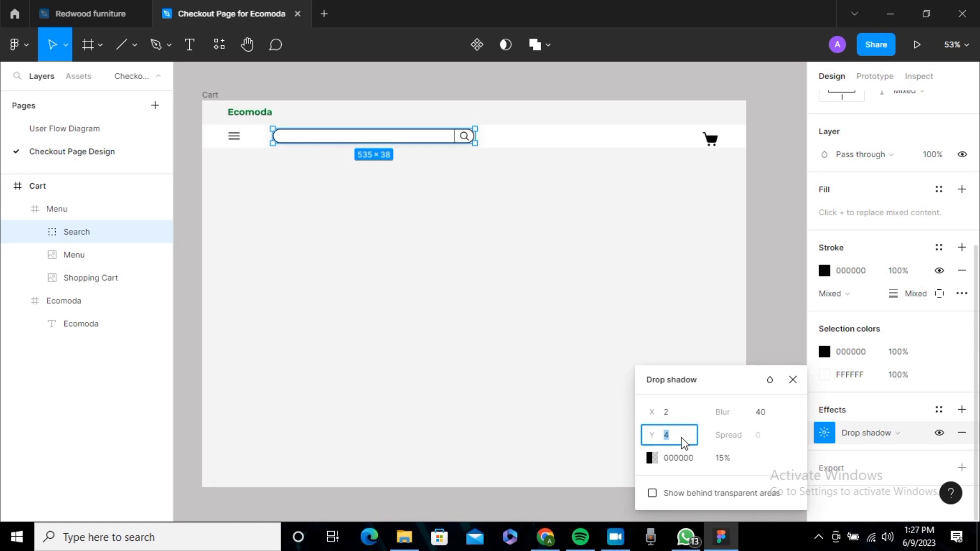
pyautogui.write('2')
pyautogui.press('Return')
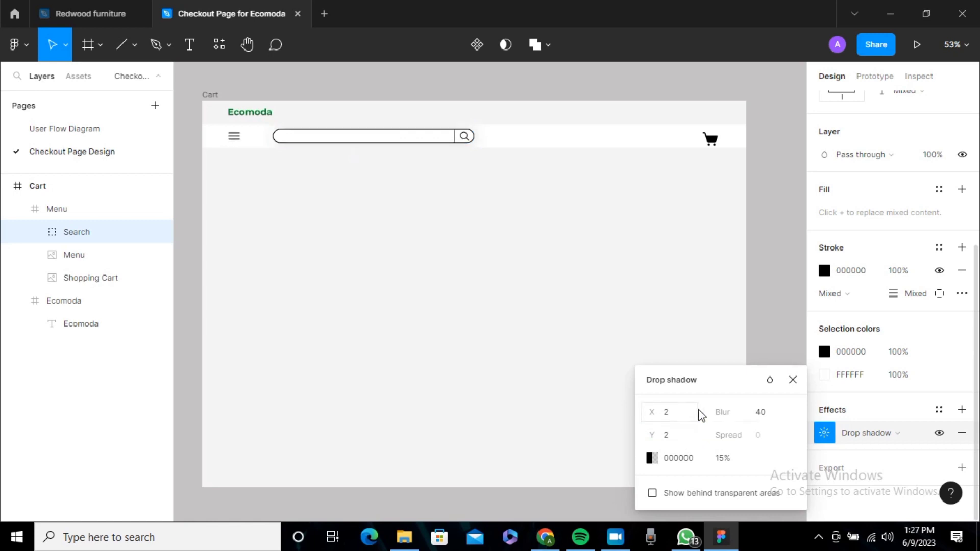
pyautogui.click(793, 381)
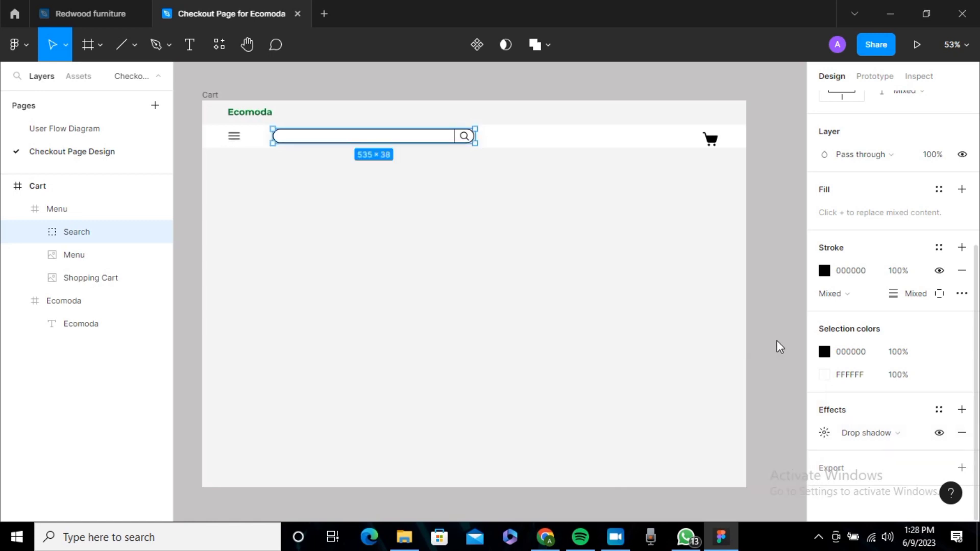
pyautogui.click(787, 334)
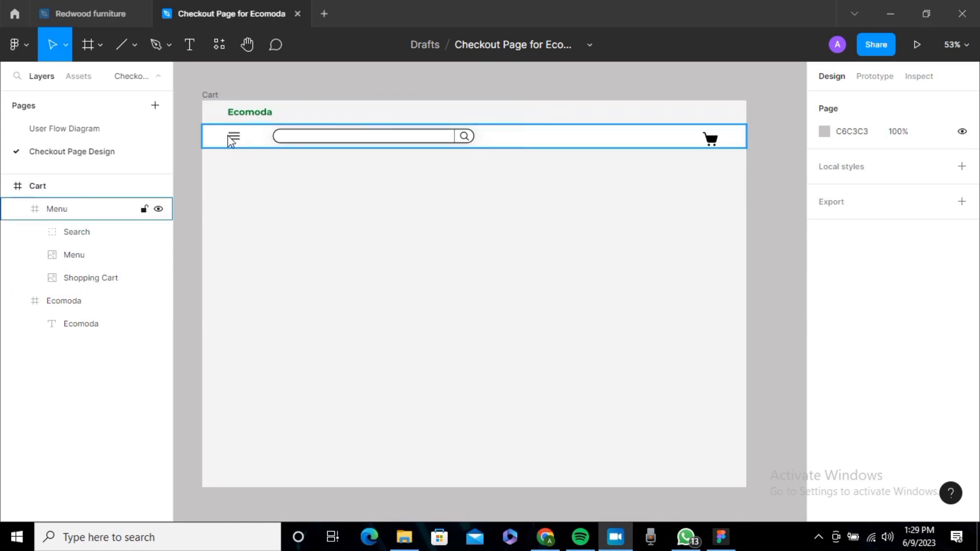
# Add a drop shadow to the hamburger menu icon with X and Y offsets of 2
pyautogui.doubleClick(243, 142)
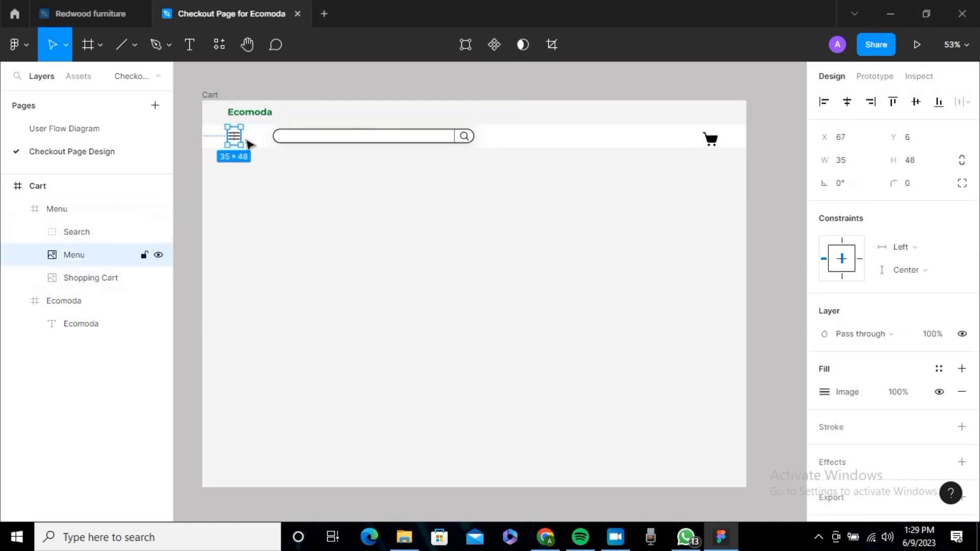
pyautogui.click(962, 462)
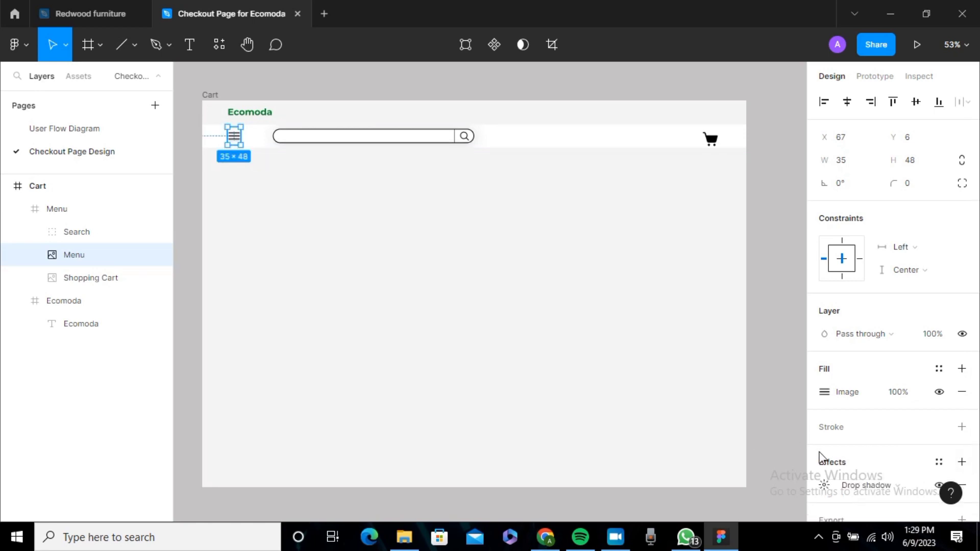
pyautogui.click(824, 485)
pyautogui.click(670, 418)
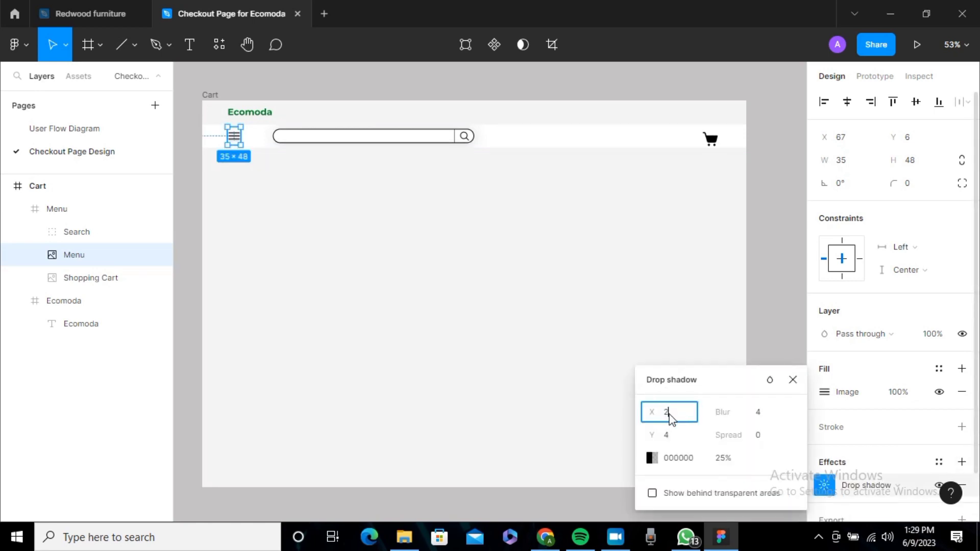
pyautogui.click(679, 439)
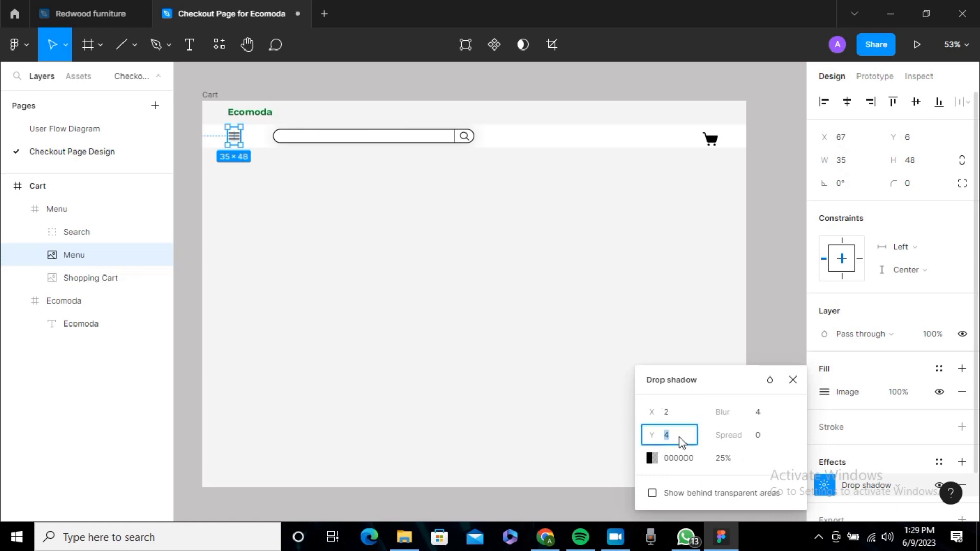
pyautogui.press('Return')
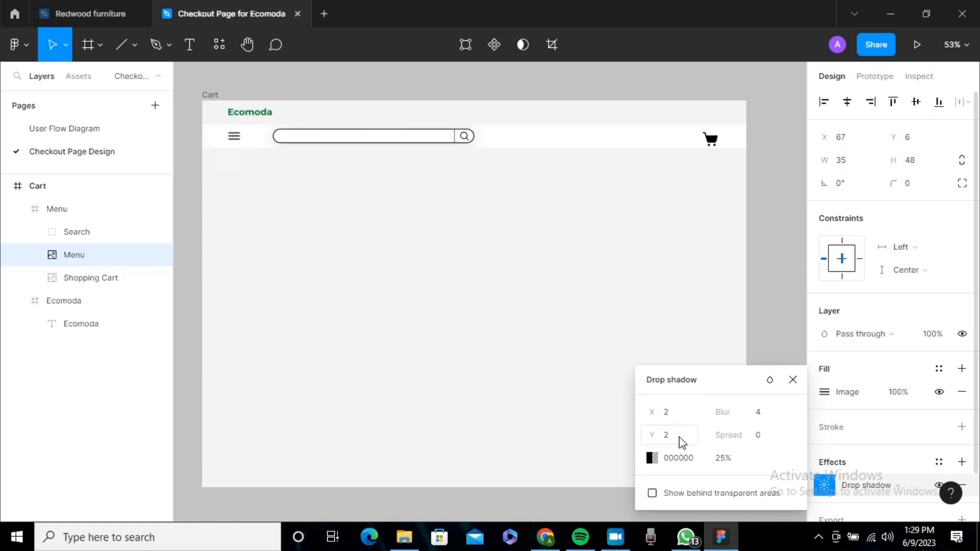
# Set the hamburger menu icon's drop shadow to a blur of 40 and an opacity of 15%
pyautogui.click(759, 414)
pyautogui.doubleClick(759, 414)
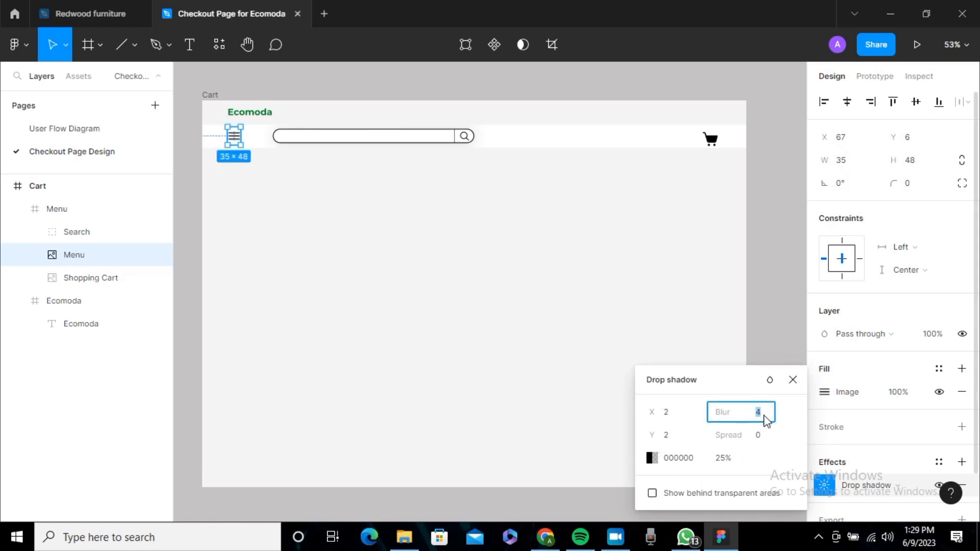
pyautogui.write('40')
pyautogui.press('Return')
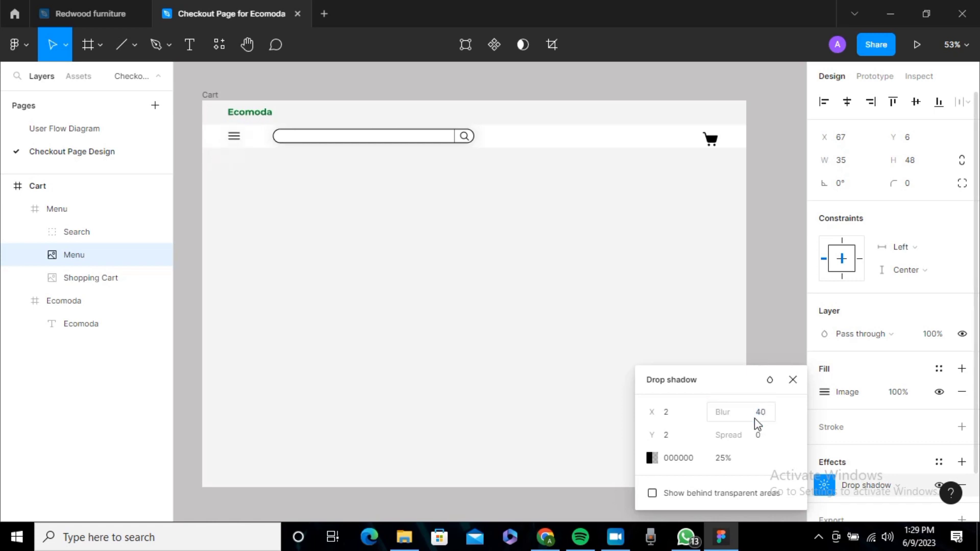
pyautogui.click(728, 462)
pyautogui.doubleClick(727, 462)
pyautogui.write('1')
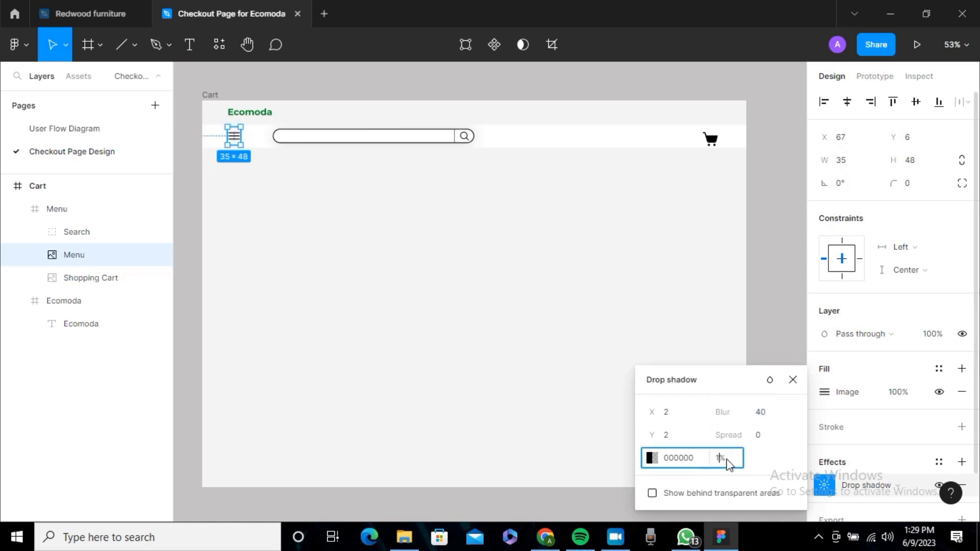
pyautogui.write('5')
pyautogui.press('Return')
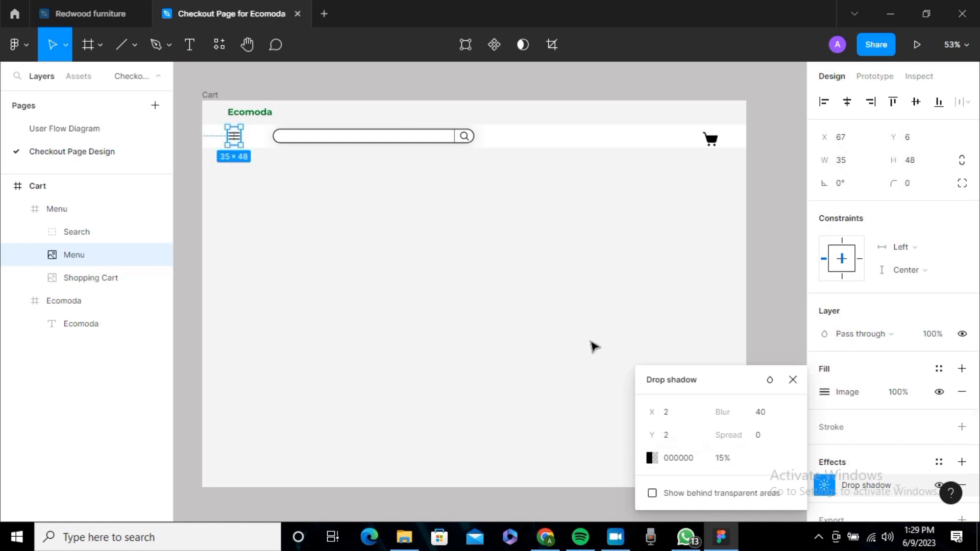
pyautogui.click(771, 296)
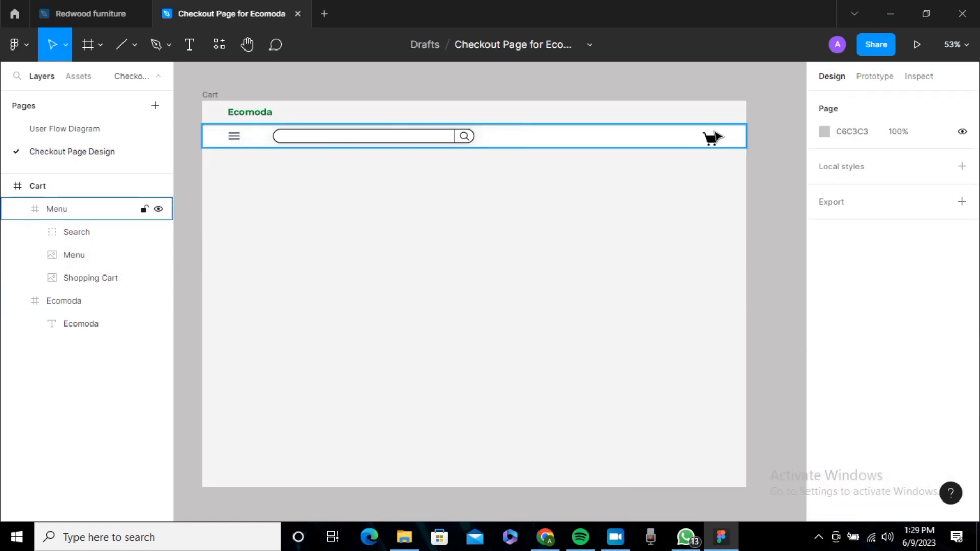
# Add a drop shadow to the shopping cart icon in the menu row with X and Y offsets of 2
pyautogui.click(713, 132)
pyautogui.click(713, 132)
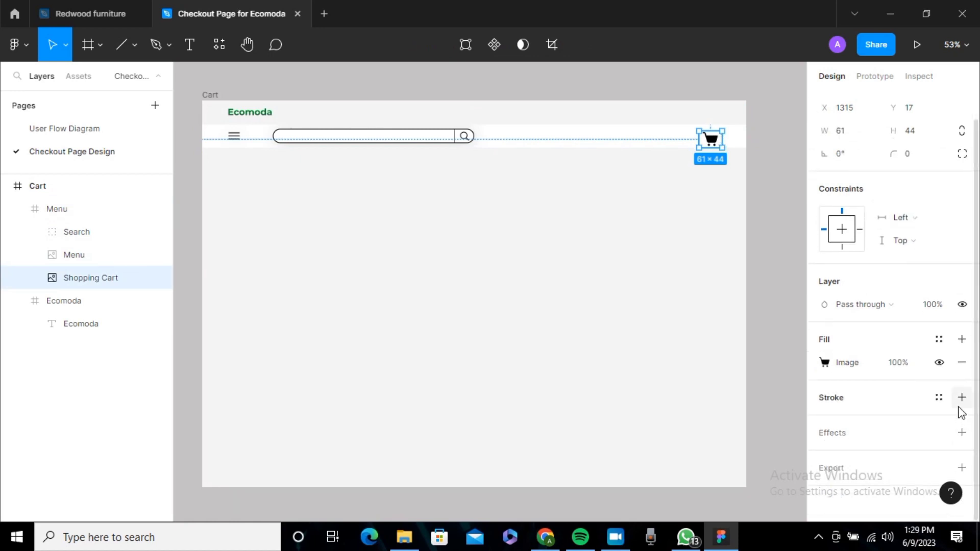
pyautogui.click(963, 432)
pyautogui.scroll(-1, 846, 384)
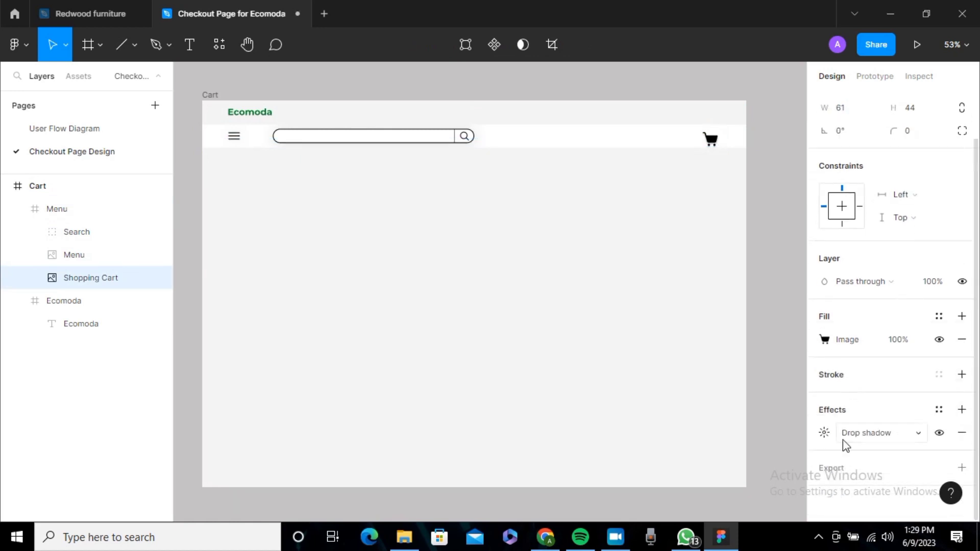
pyautogui.click(825, 433)
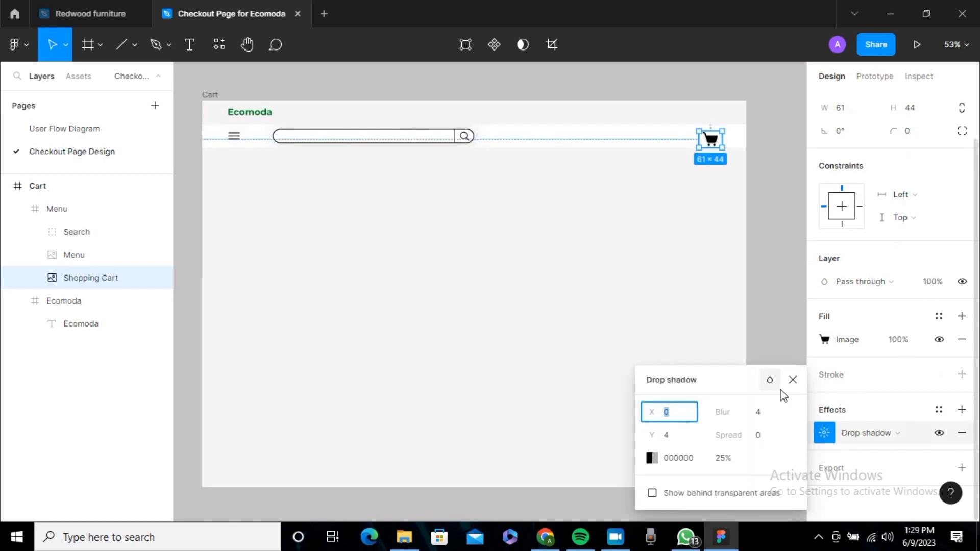
pyautogui.write('2')
pyautogui.press('Return')
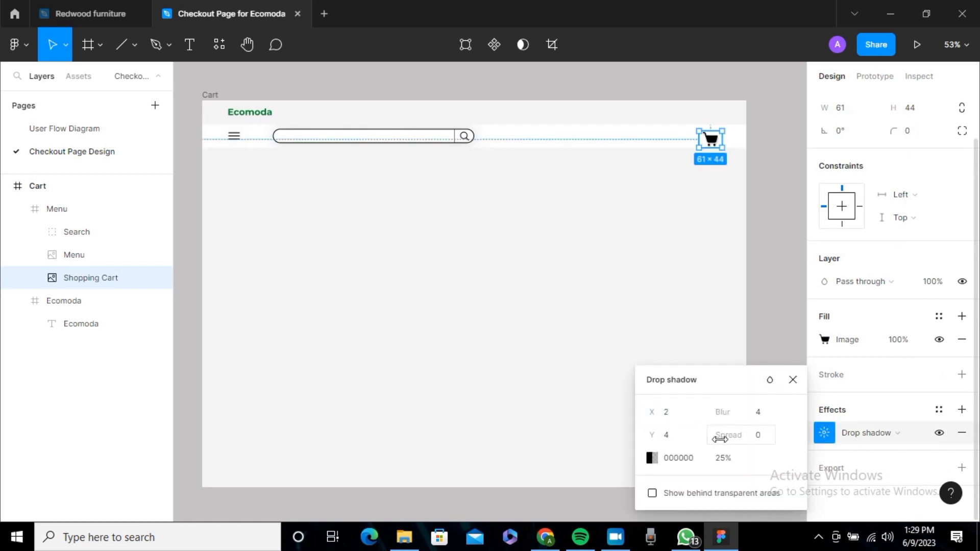
pyautogui.click(698, 443)
pyautogui.write('2')
pyautogui.press('Return')
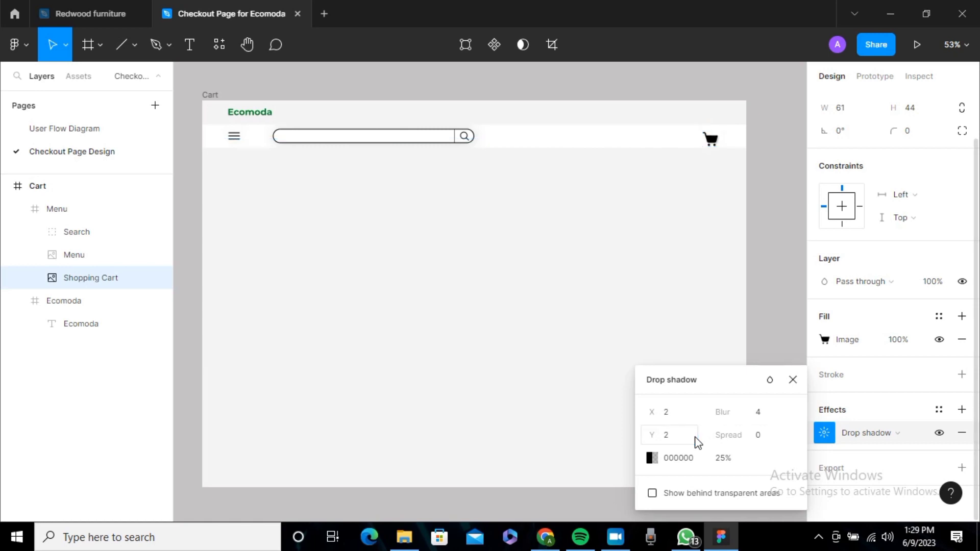
# Set the shopping cart icon's drop shadow to a blur of 40 and an opacity of 15%, and close the shadow settings
pyautogui.click(765, 418)
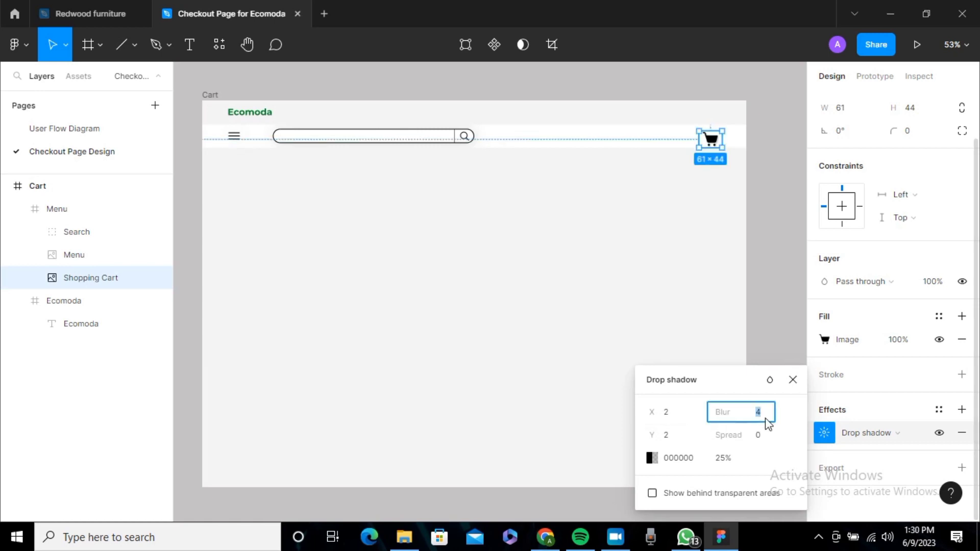
pyautogui.write('40')
pyautogui.press('Return')
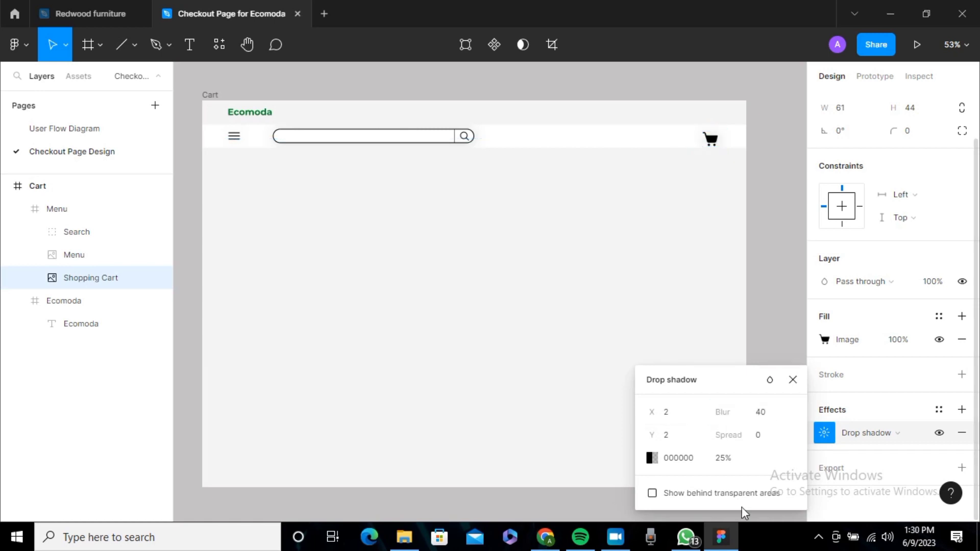
pyautogui.click(722, 461)
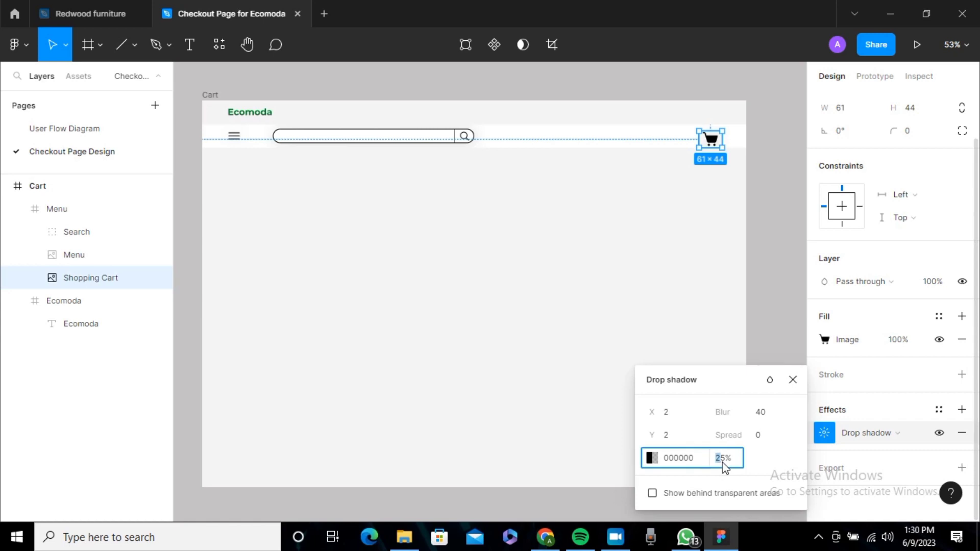
pyautogui.click(729, 462)
pyautogui.write('15')
pyautogui.press('Return')
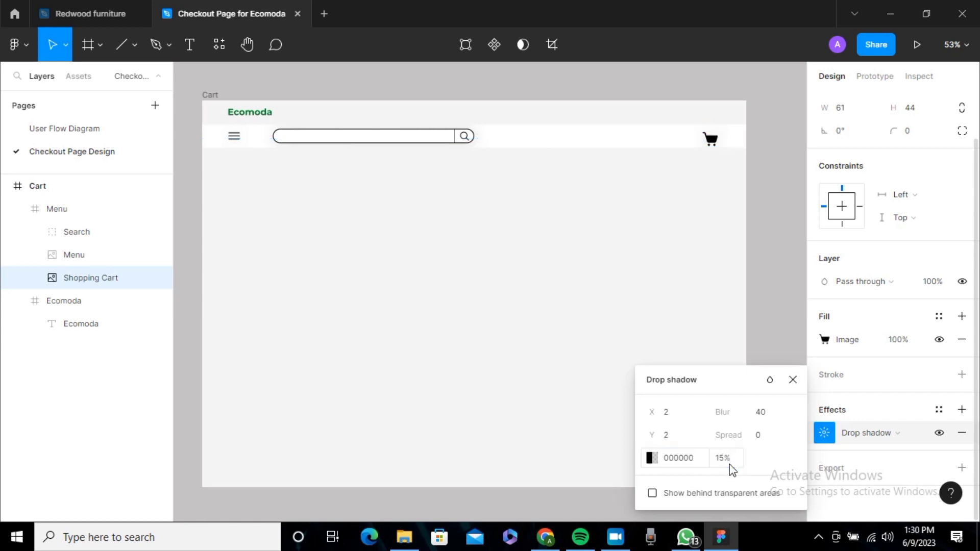
pyautogui.click(788, 385)
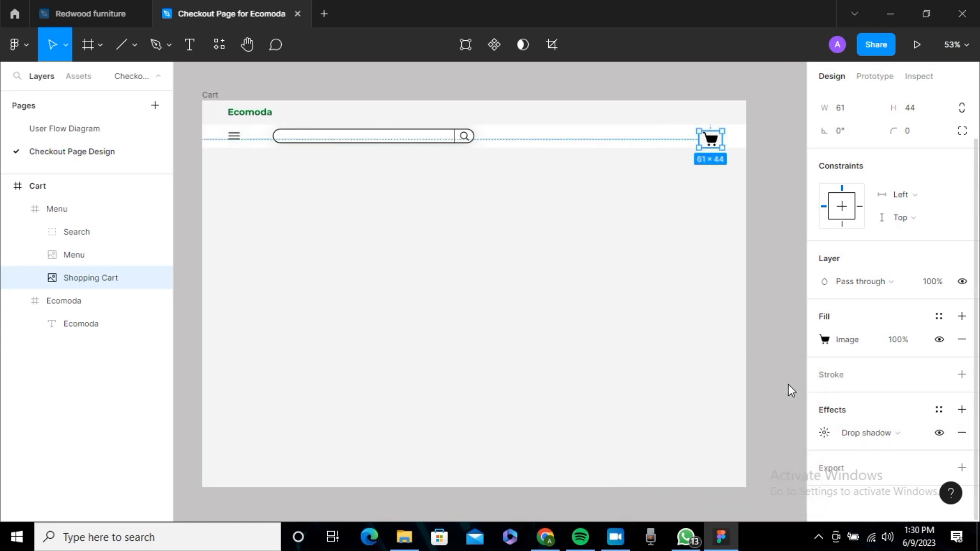
pyautogui.click(789, 335)
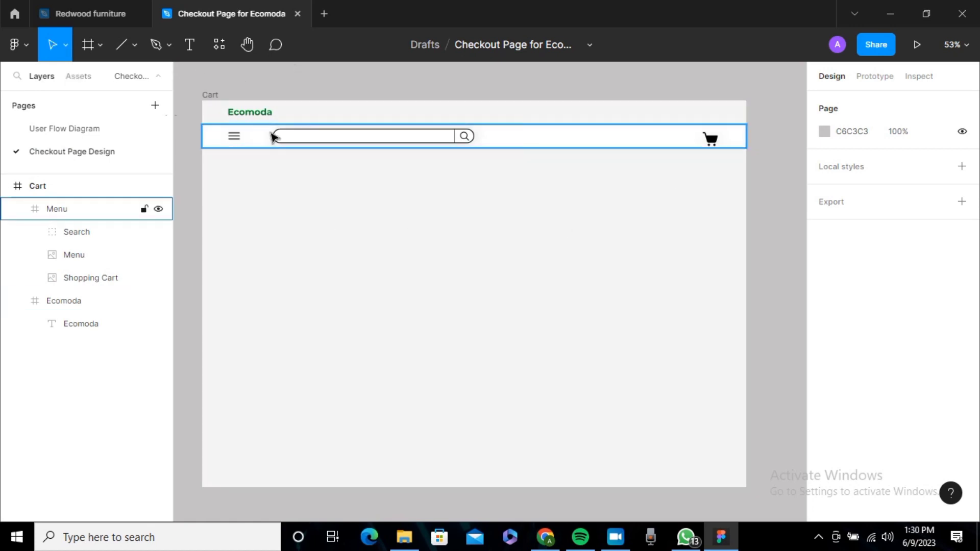
# Show both the row and the column layout grids on the Cart frame
pyautogui.click(97, 191)
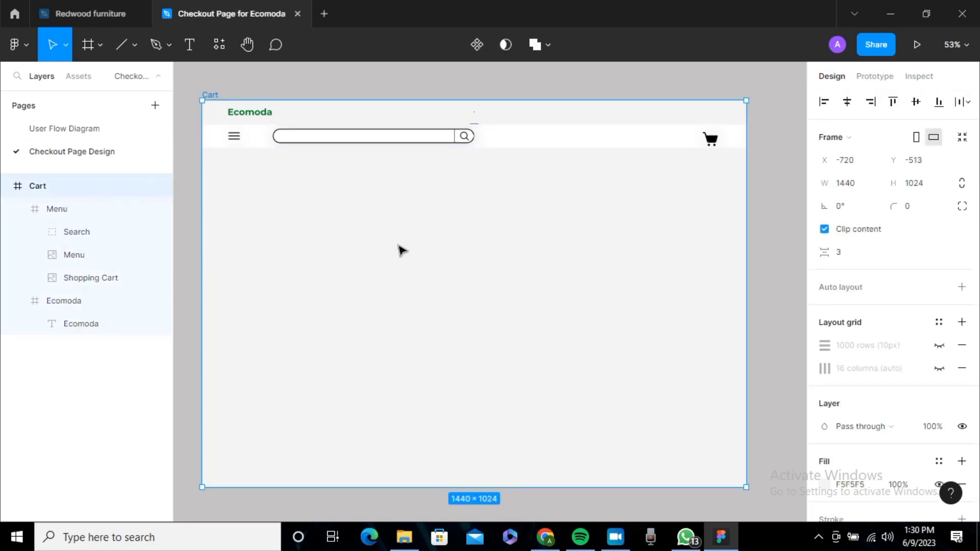
pyautogui.click(938, 346)
pyautogui.click(939, 368)
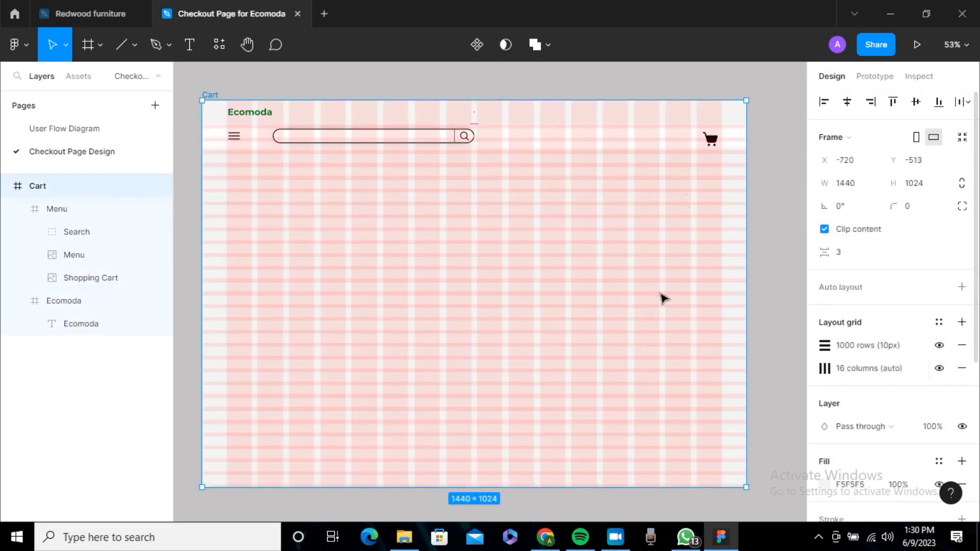
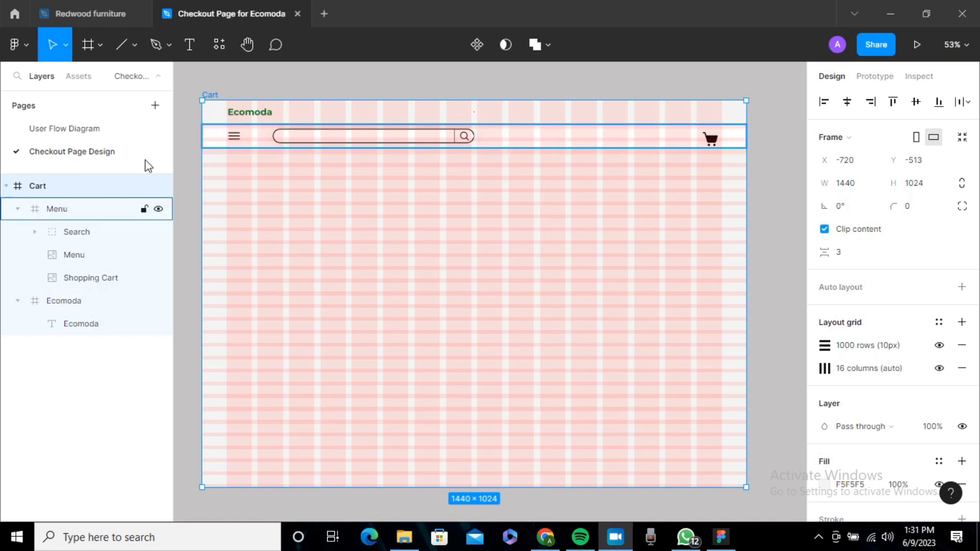
# Draw a rectangle about 814 × 262 below the menu row, starting at the left column margin
pyautogui.click(137, 40)
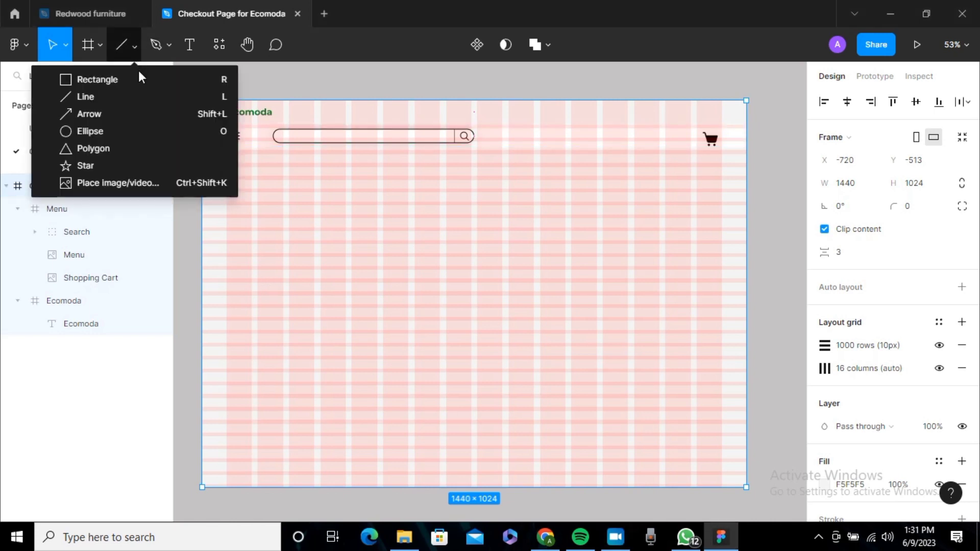
pyautogui.click(140, 84)
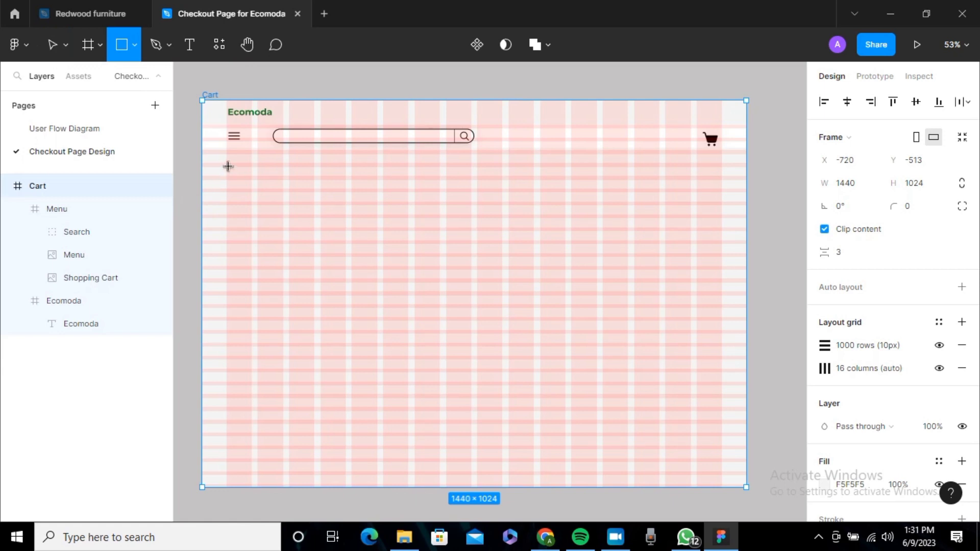
pyautogui.moveTo(228, 167)
pyautogui.mouseDown()
pyautogui.moveTo(270, 225)
pyautogui.moveTo(294, 237)
pyautogui.moveTo(287, 291)
pyautogui.moveTo(300, 223)
pyautogui.moveTo(306, 256)
pyautogui.moveTo(535, 266)
pyautogui.mouseUp()
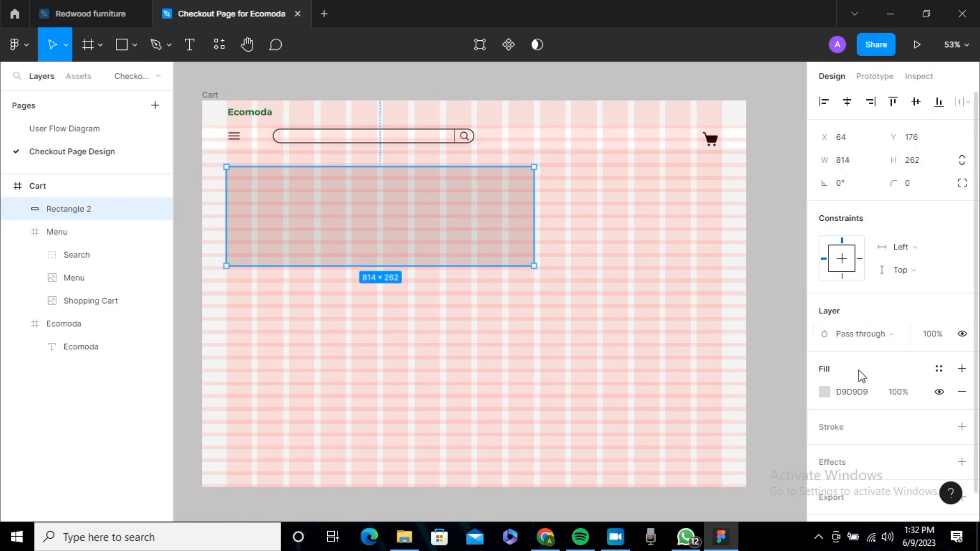
# Fill the rectangle with white (FFFFFF) and make a duplicate narrowed to about 233 wide at its left end
pyautogui.click(824, 392)
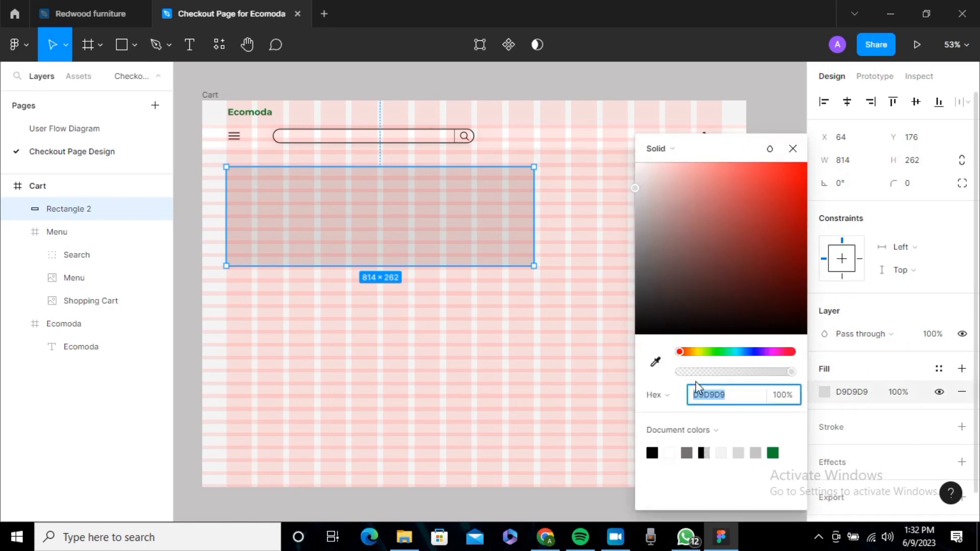
pyautogui.moveTo(639, 207); pyautogui.dragTo(632, 142)
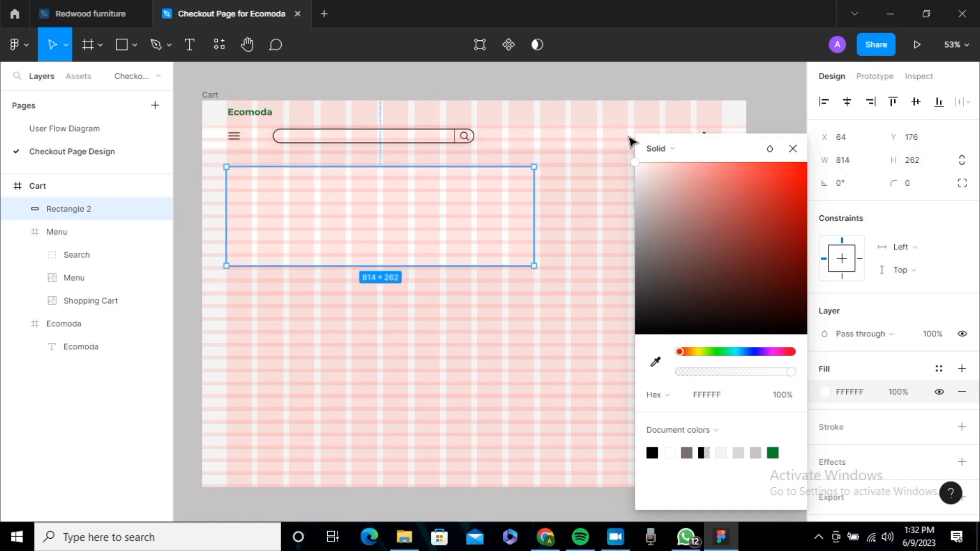
pyautogui.click(793, 149)
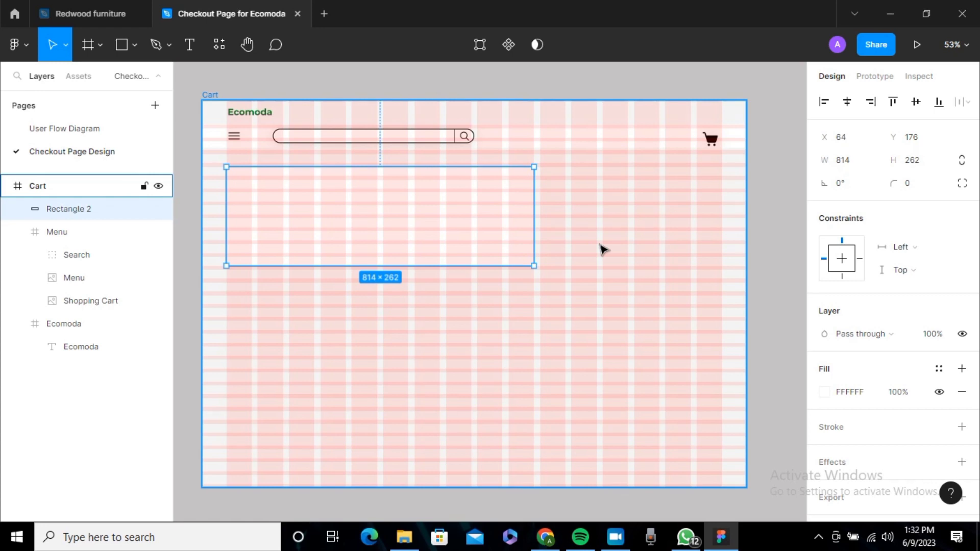
pyautogui.hotkey('ctrl', 'd')
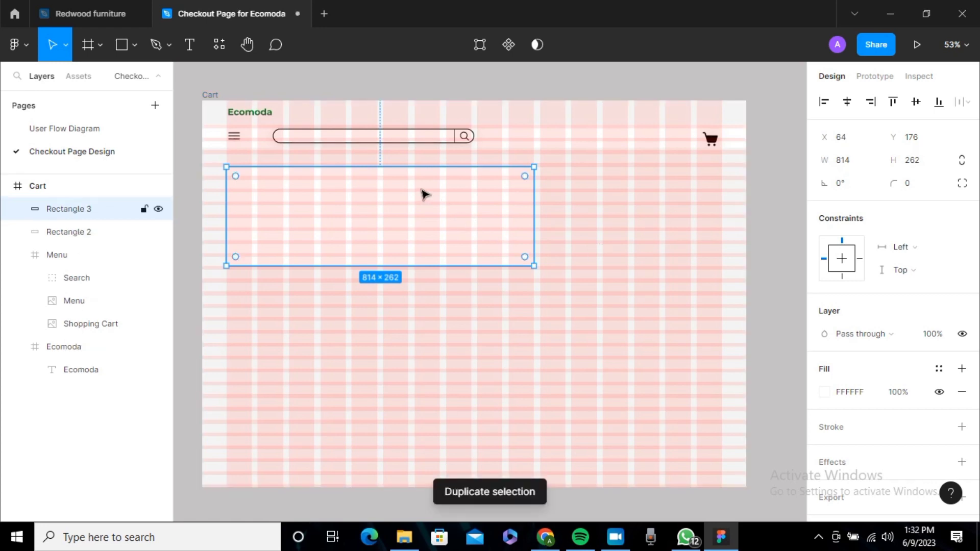
pyautogui.moveTo(534, 221); pyautogui.dragTo(313, 221)
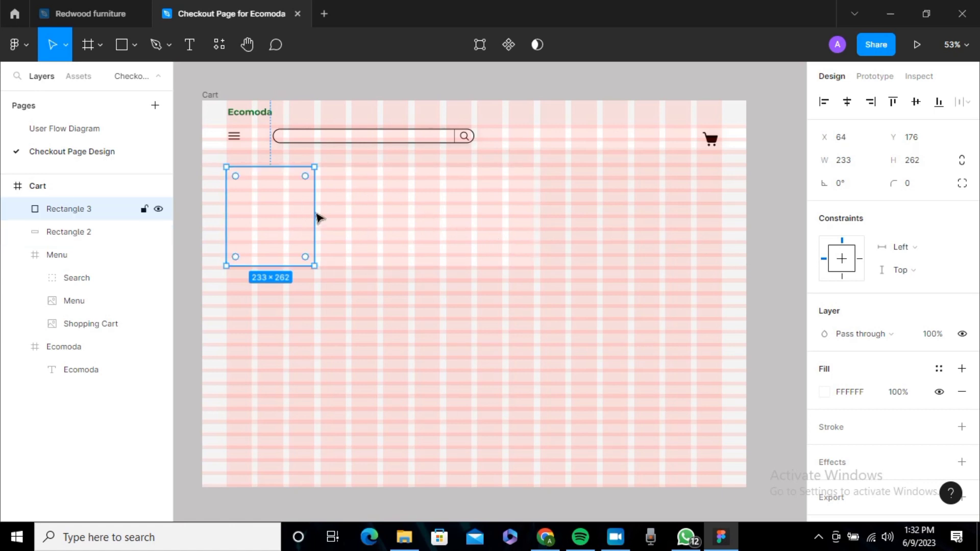
# Use the Unsplash plugin to search for "hoodie", fill the narrow rectangle with the photo of a man in a white hoodie, and close the plugin
pyautogui.click(29, 40)
pyautogui.moveTo(66, 246)
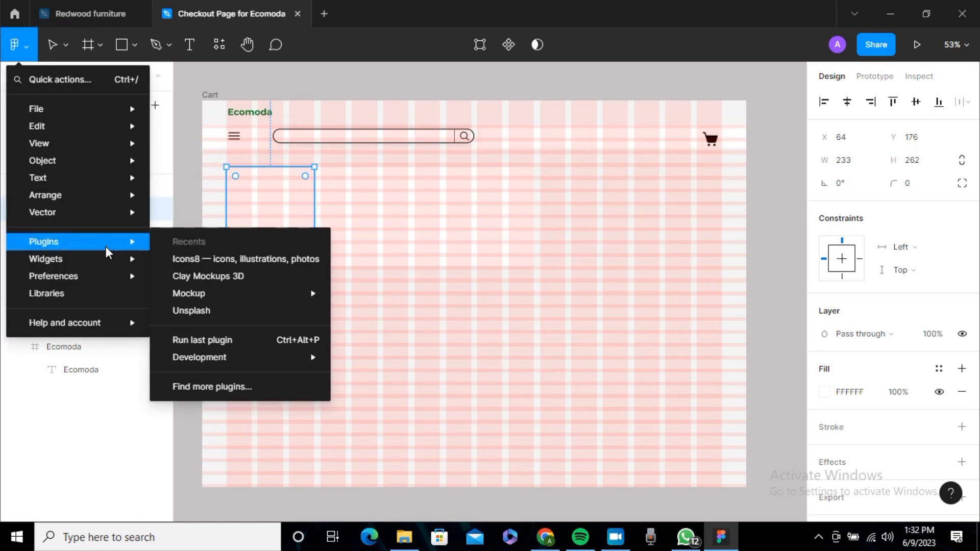
pyautogui.click(205, 310)
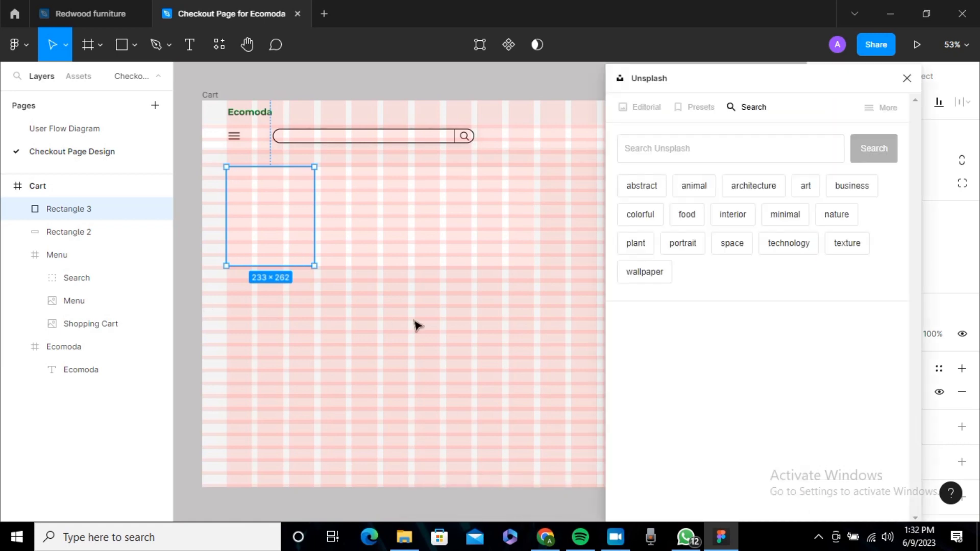
pyautogui.click(676, 154)
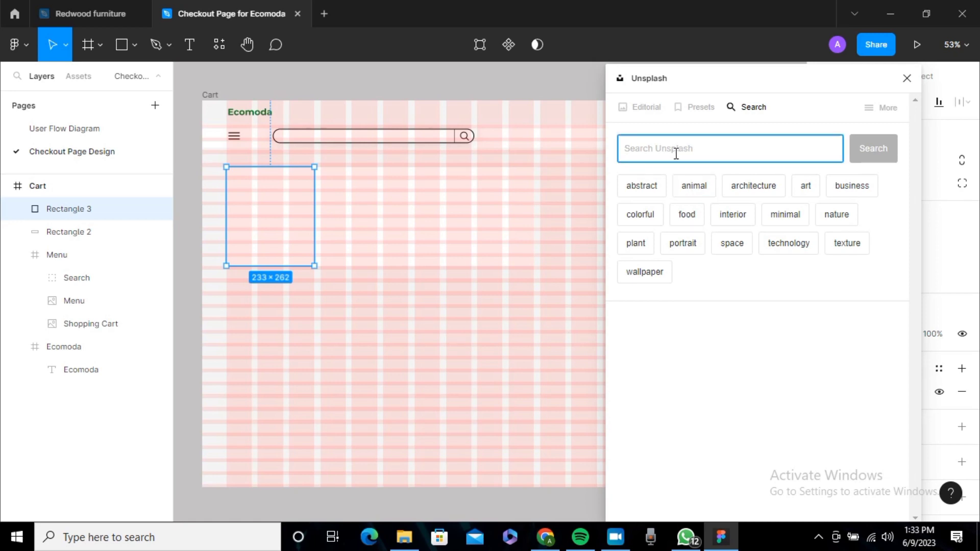
pyautogui.write('hoodie')
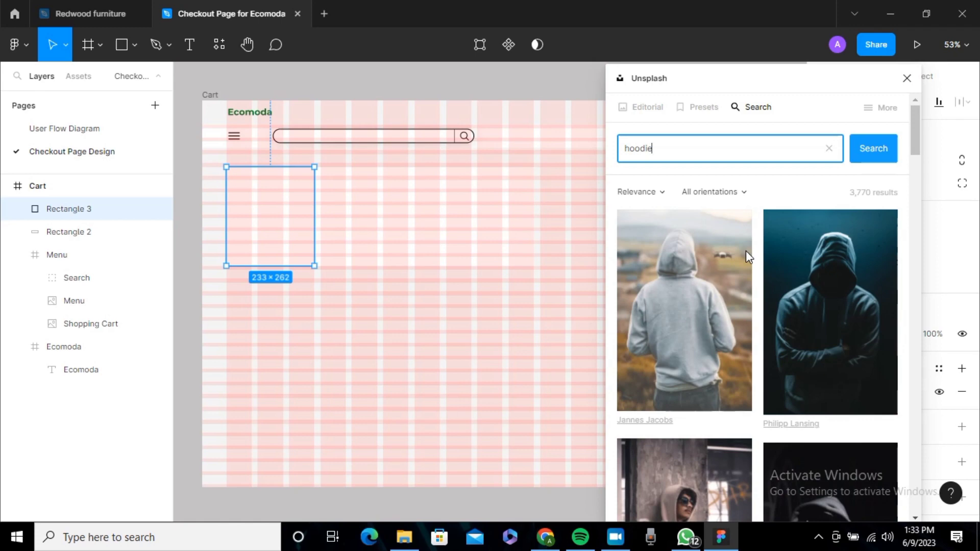
pyautogui.scroll(-5, 736, 189)
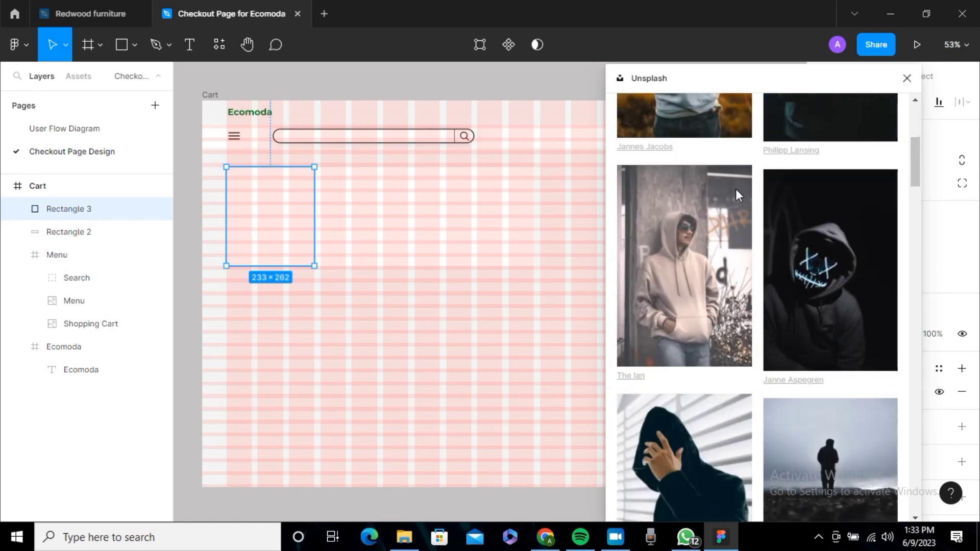
pyautogui.scroll(-10, 736, 190)
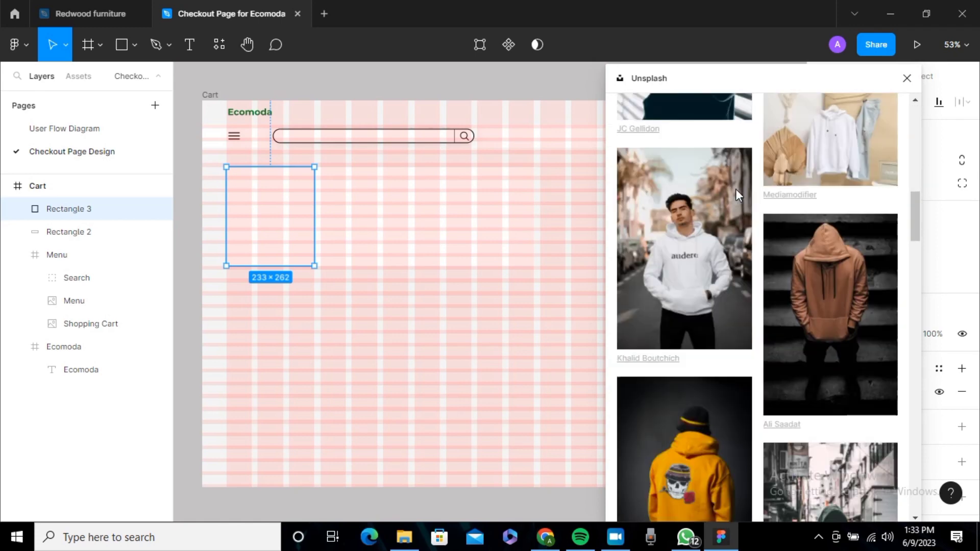
pyautogui.scroll(-1, 736, 189)
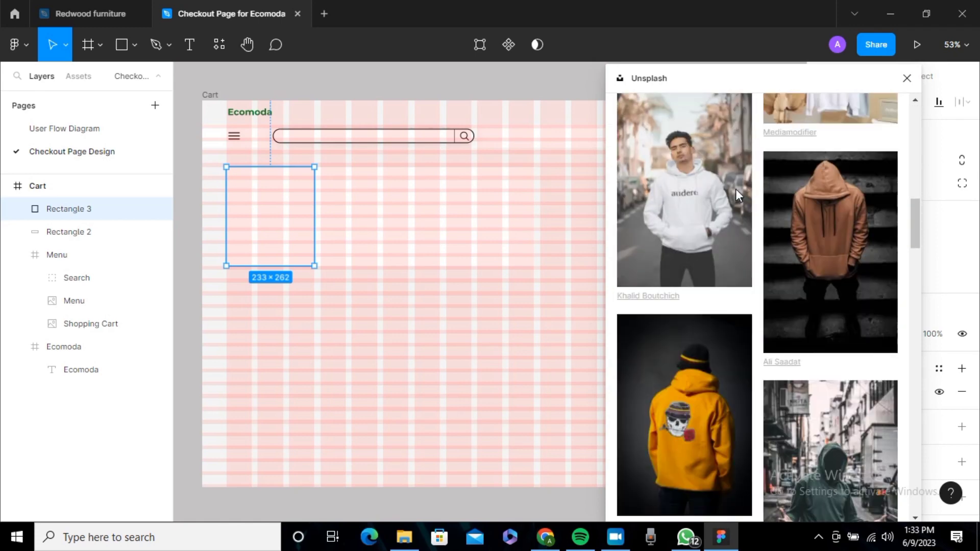
pyautogui.click(700, 219)
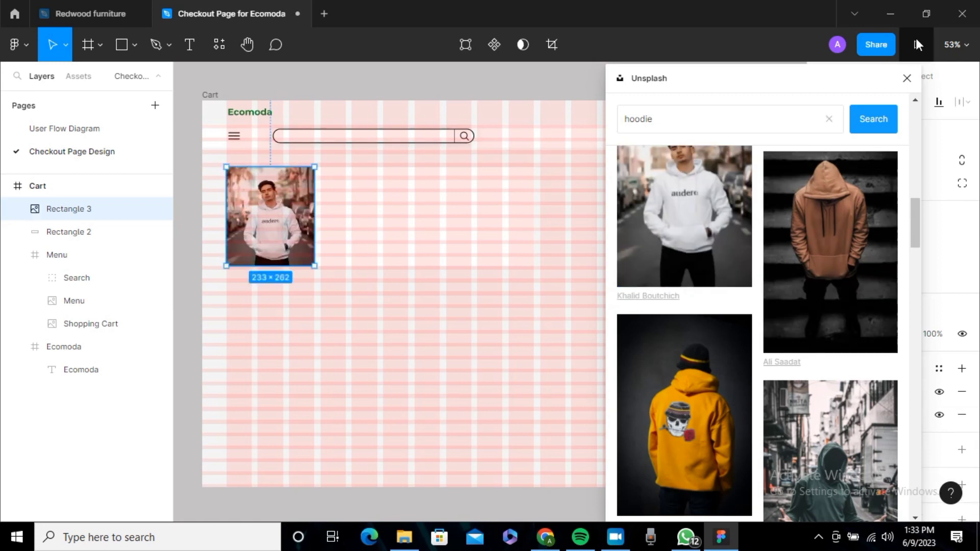
pyautogui.click(907, 79)
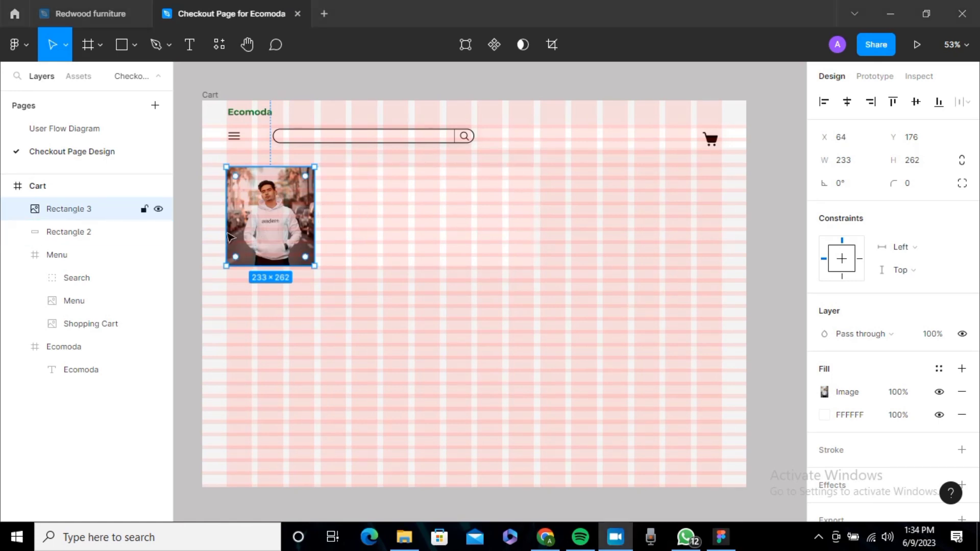
# Add the text "Gray Hooodie" to the right of the hoodie photo and move it clear of the photo's edge
pyautogui.click(190, 45)
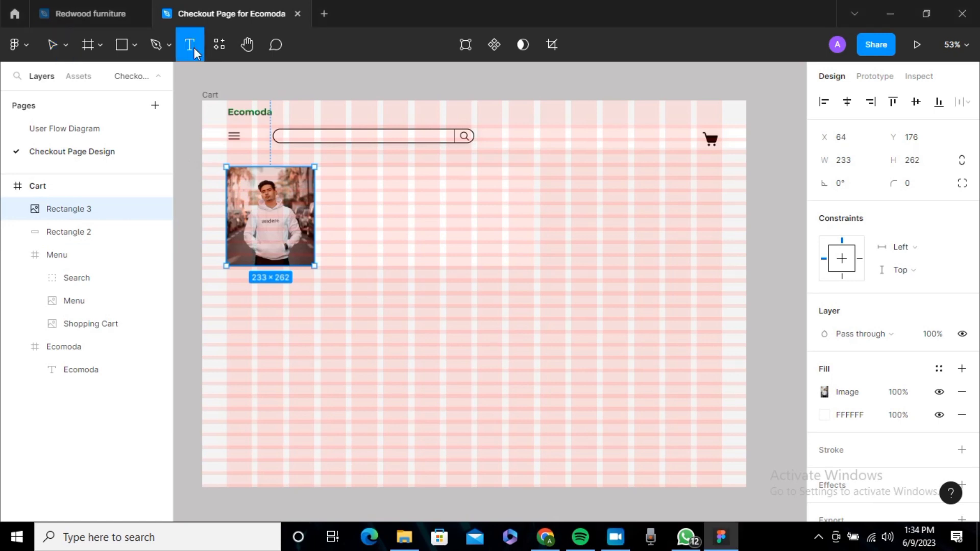
pyautogui.click(335, 186)
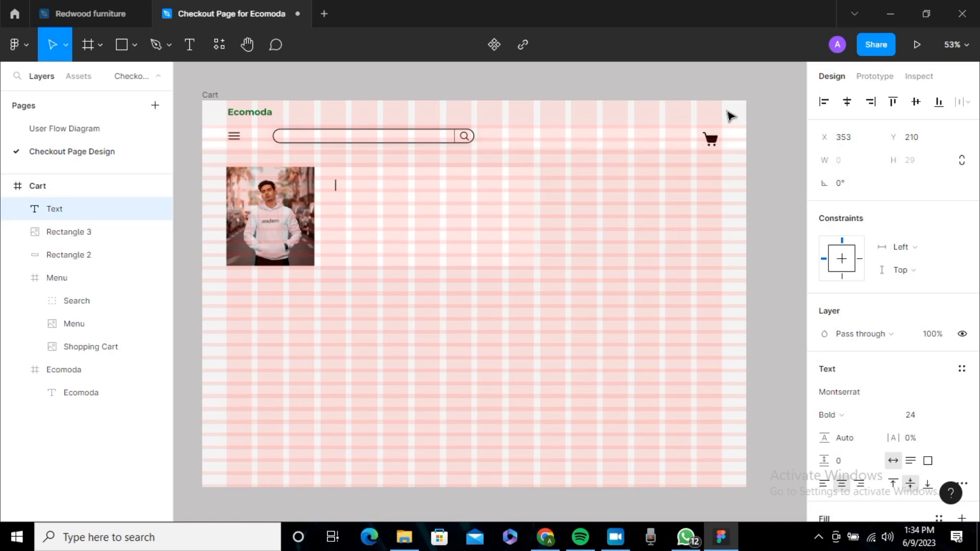
pyautogui.scroll(3, 400, 183)
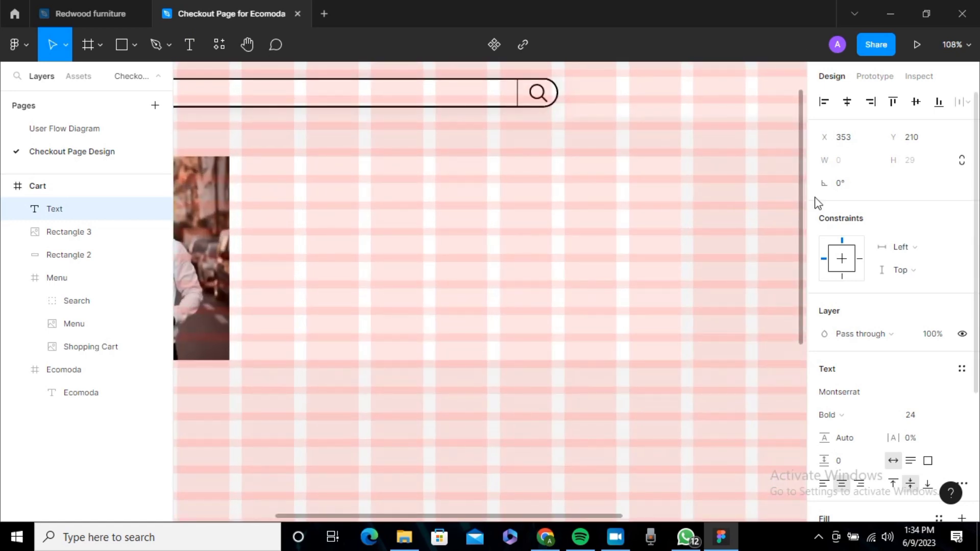
pyautogui.write('Grray')
pyautogui.press('BackSpace')
pyautogui.press('BackSpace')
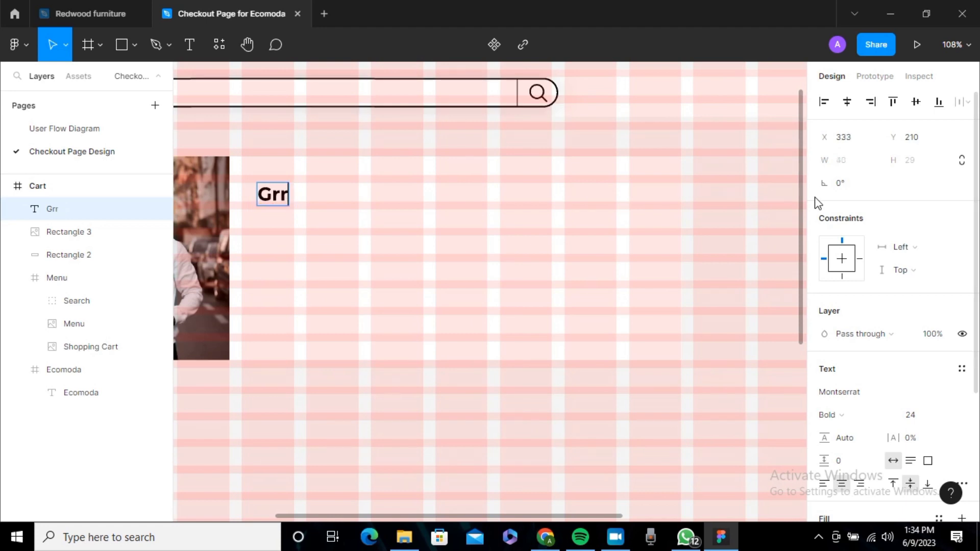
pyautogui.press('BackSpace')
pyautogui.write('ay H')
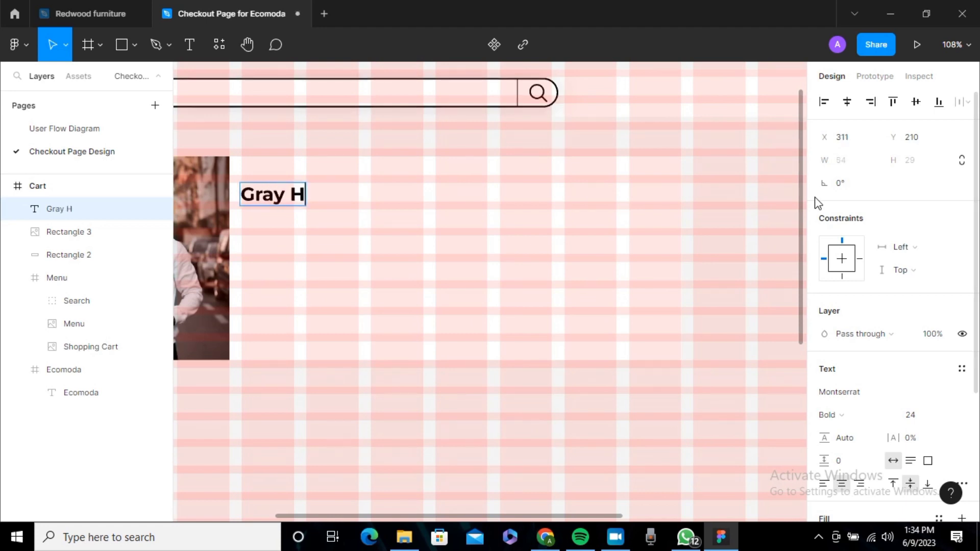
pyautogui.write('ooodi')
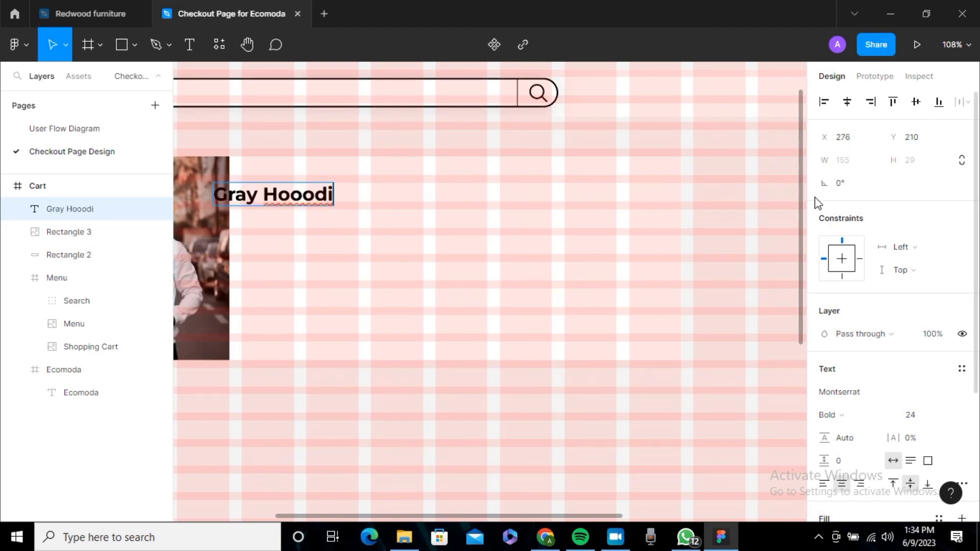
pyautogui.write('e')
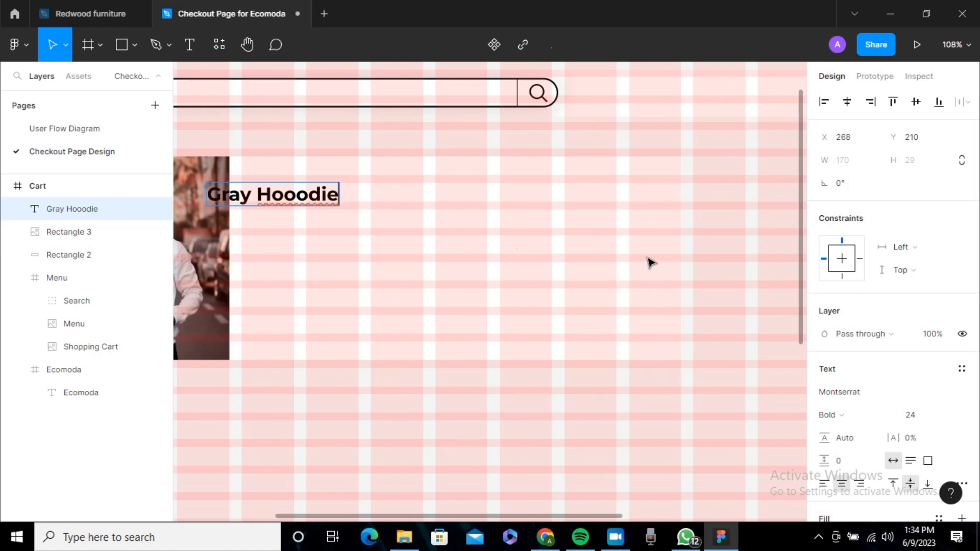
pyautogui.press('Escape')
pyautogui.moveTo(305, 195); pyautogui.dragTo(329, 192)
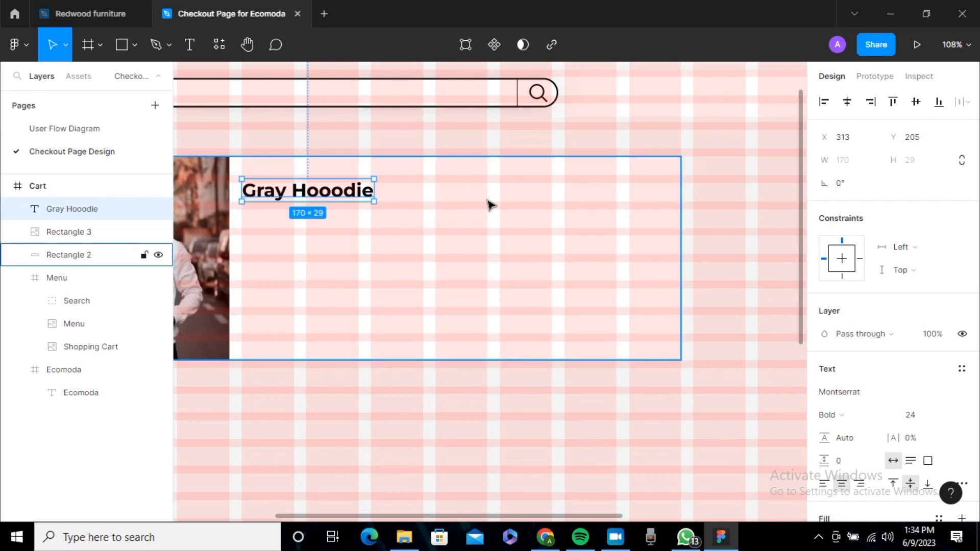
# Try the Medium font weight on the "Gray Hooodie" title and restore Bold
pyautogui.click(935, 421)
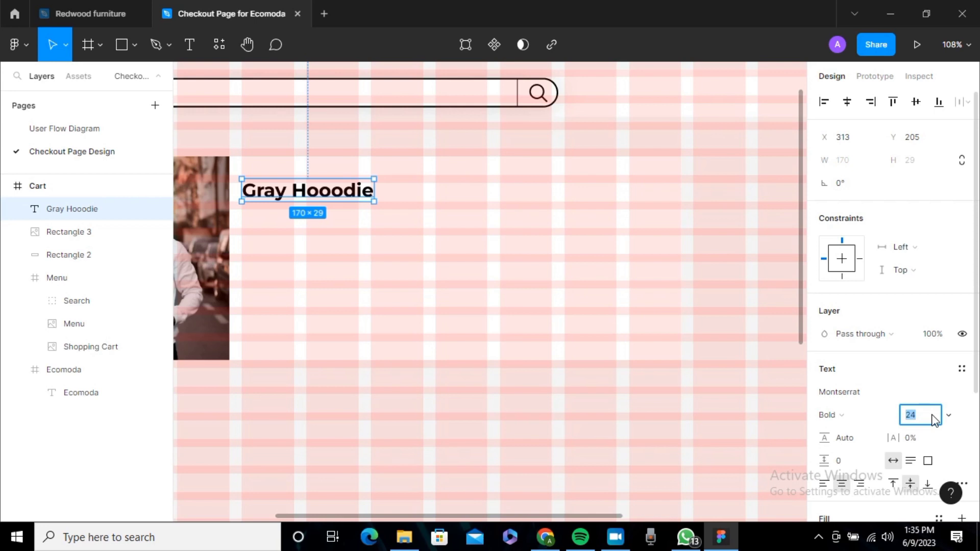
pyautogui.scroll(-2, 936, 421)
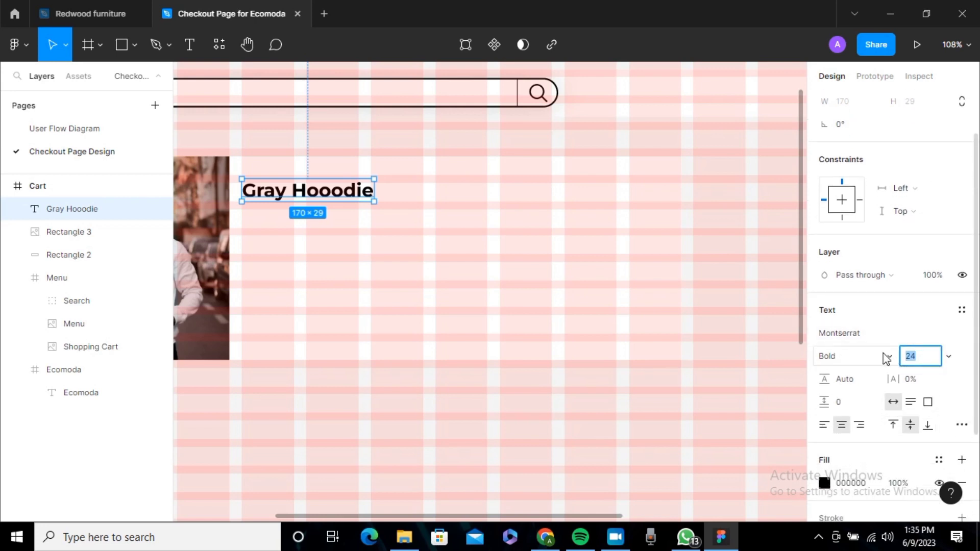
pyautogui.click(886, 357)
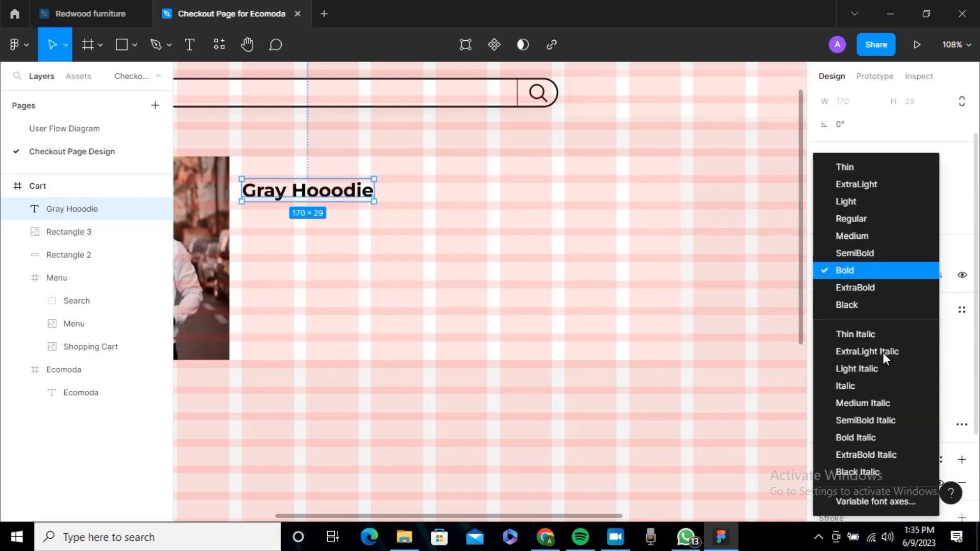
pyautogui.click(860, 235)
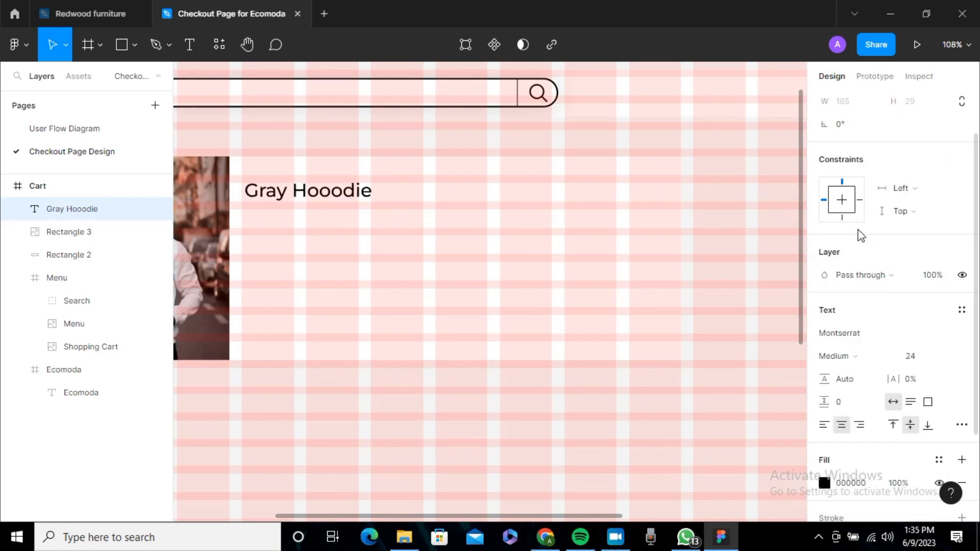
pyautogui.click(866, 364)
pyautogui.click(843, 265)
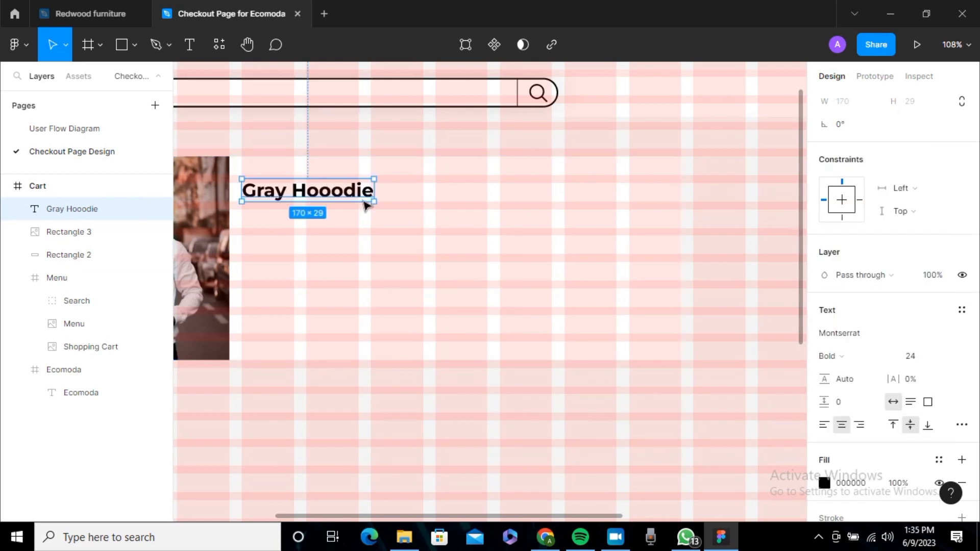
# Duplicate the title just below itself, change the copy's text to "Gray" and left-align it with the title
pyautogui.hotkey('ctrl', 'd')
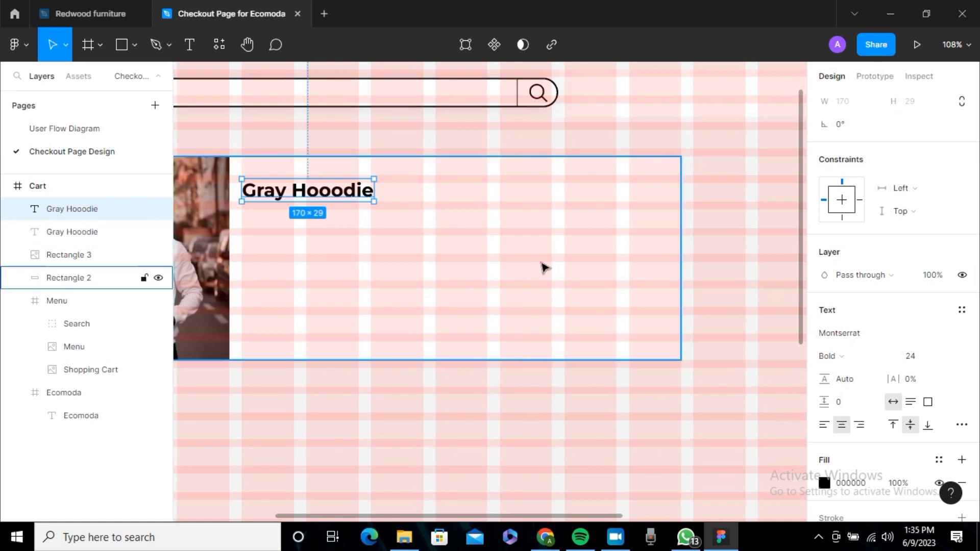
pyautogui.moveTo(330, 190); pyautogui.dragTo(329, 225)
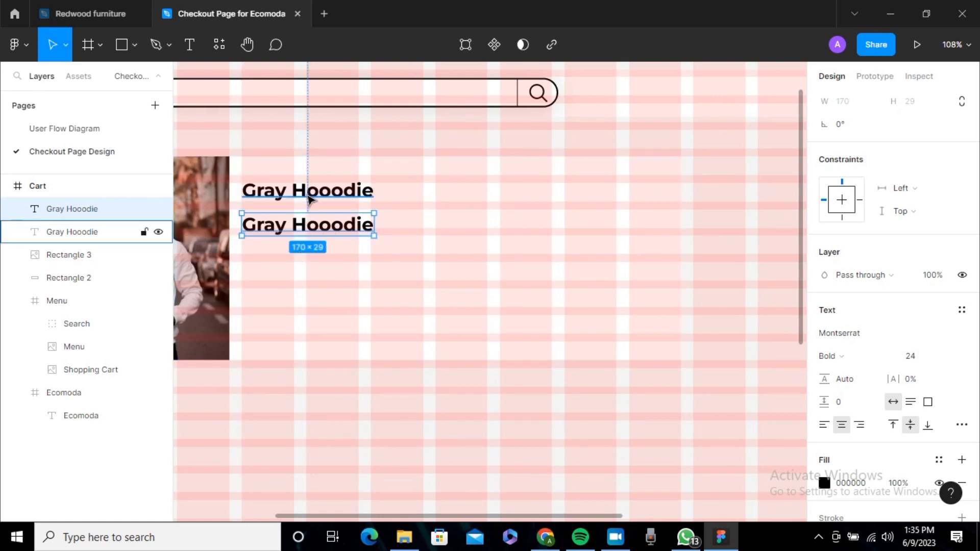
pyautogui.doubleClick(326, 232)
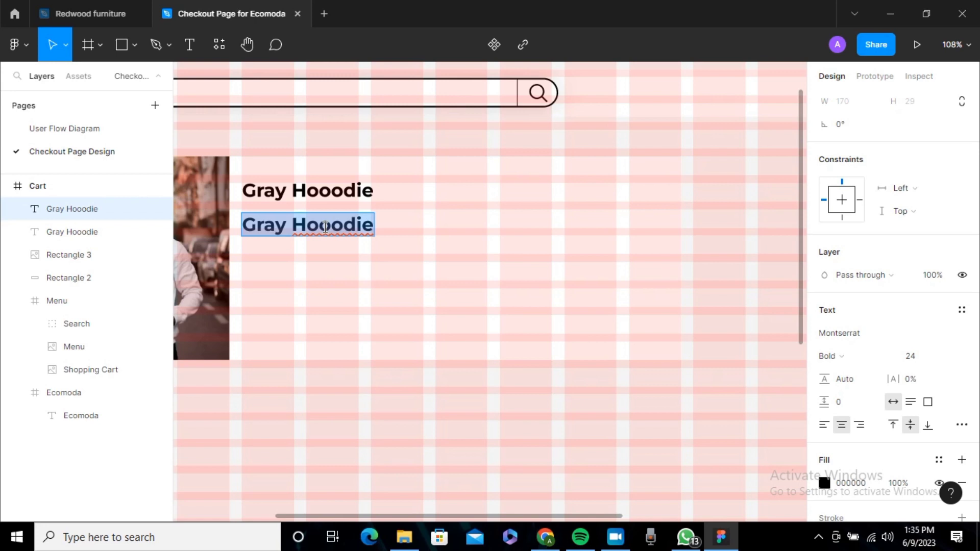
pyautogui.write('Gray')
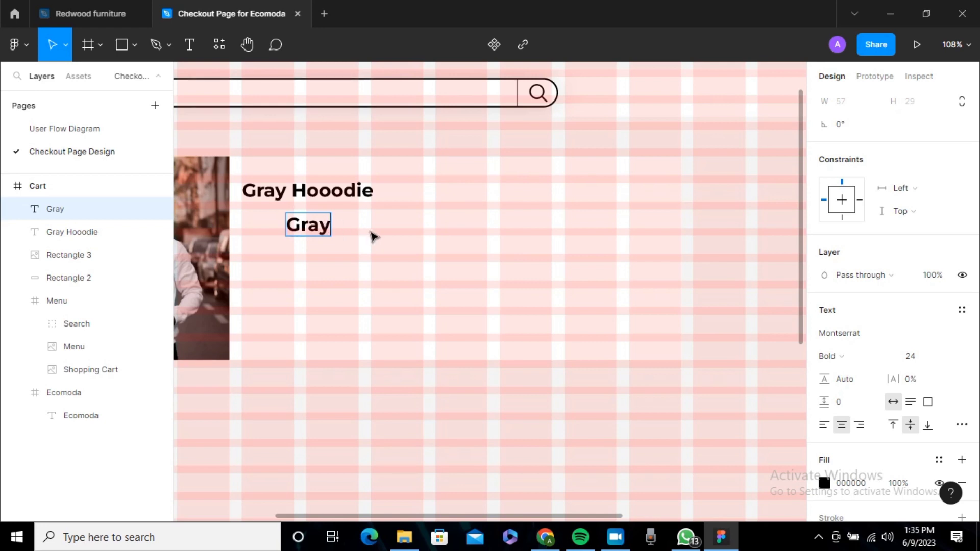
pyautogui.press('Escape')
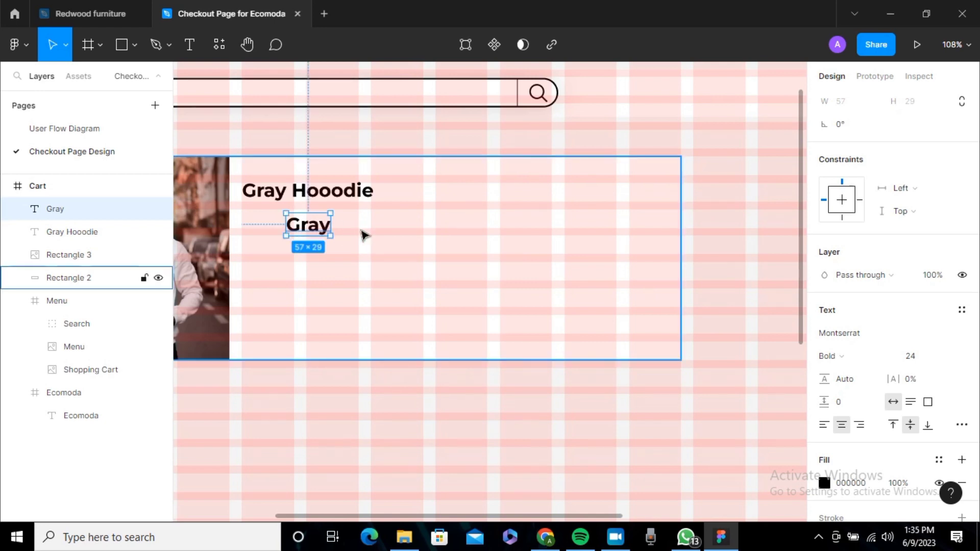
pyautogui.moveTo(305, 226); pyautogui.dragTo(266, 229)
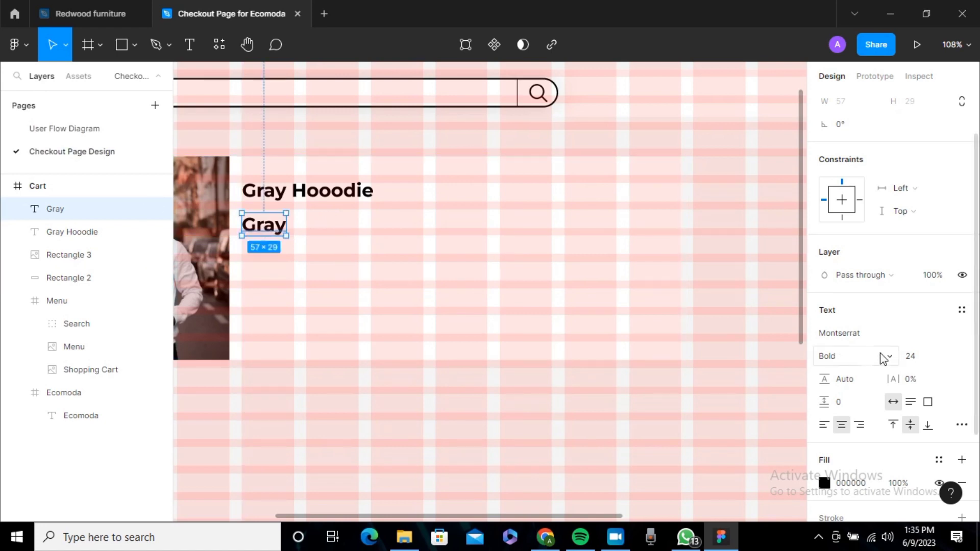
# Set the "Gray" text to size 18 and Regular weight, and realign it with the title's left edge
pyautogui.click(915, 359)
pyautogui.press('Return')
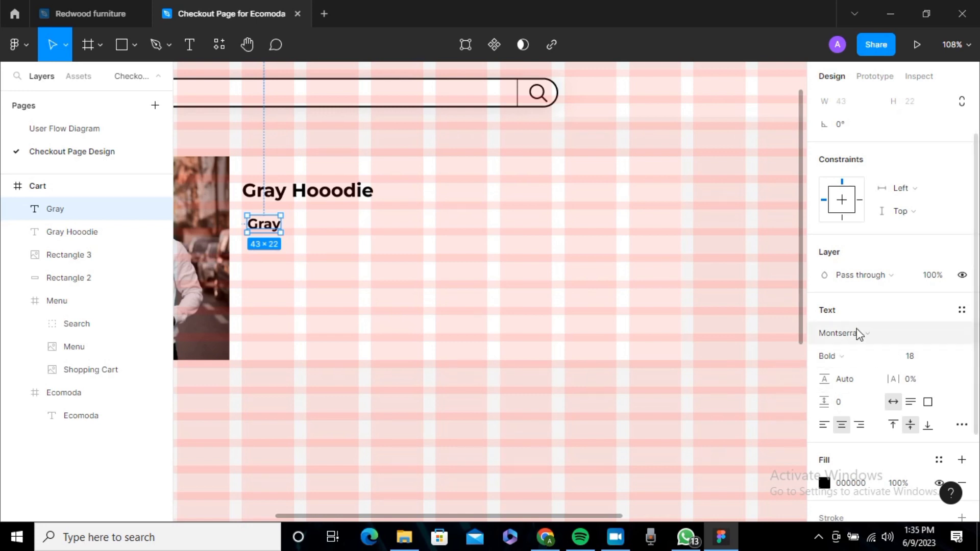
pyautogui.click(853, 363)
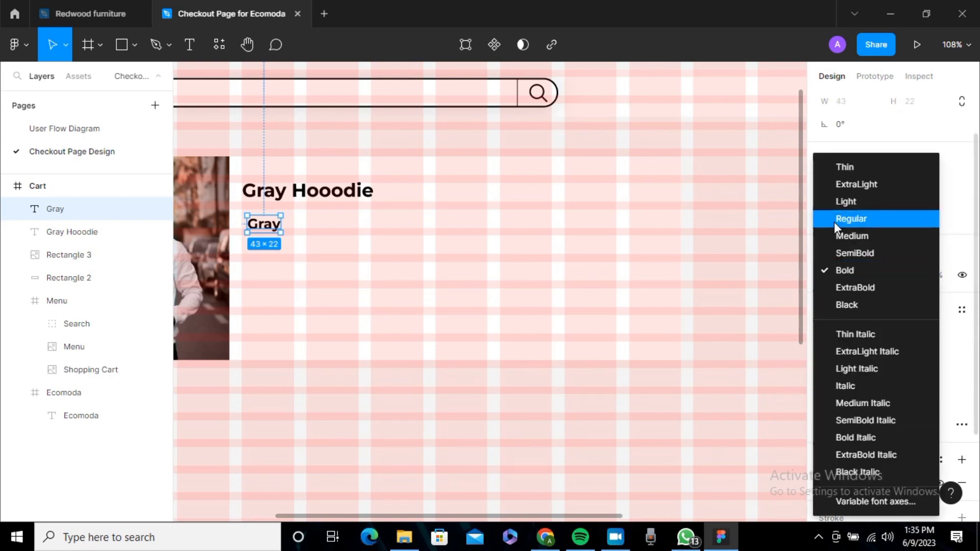
pyautogui.click(834, 220)
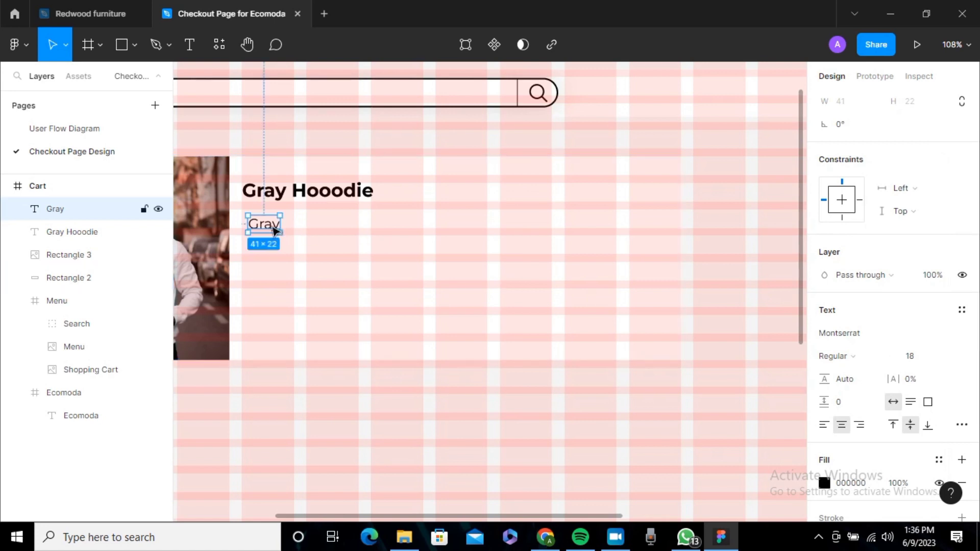
pyautogui.moveTo(274, 229); pyautogui.dragTo(267, 232)
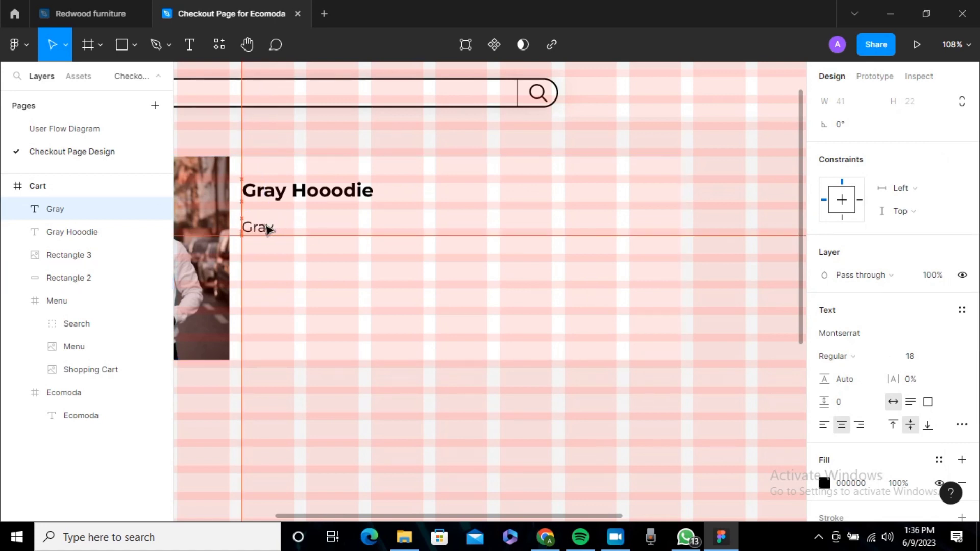
pyautogui.click(351, 193)
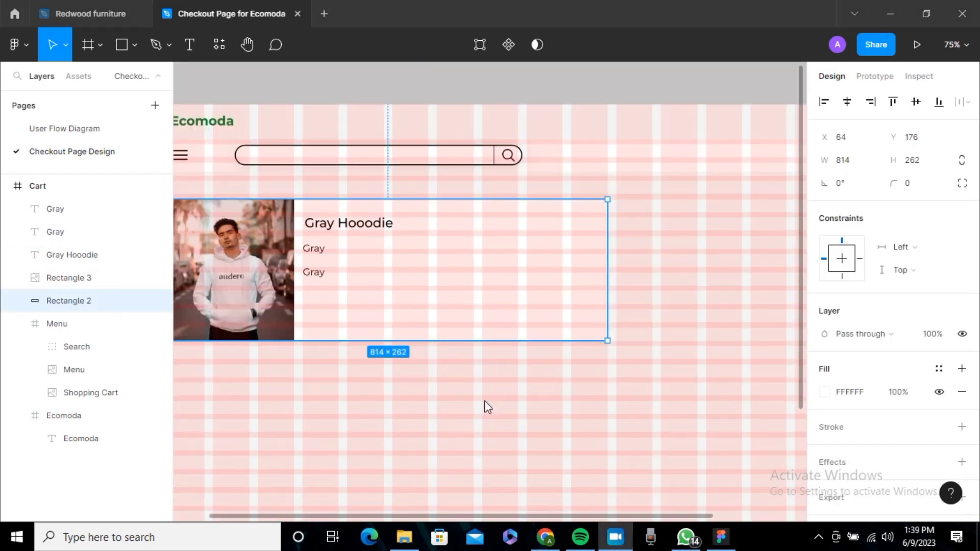
# Change the "Gray" line directly under the title to "Large"
pyautogui.doubleClick(314, 249)
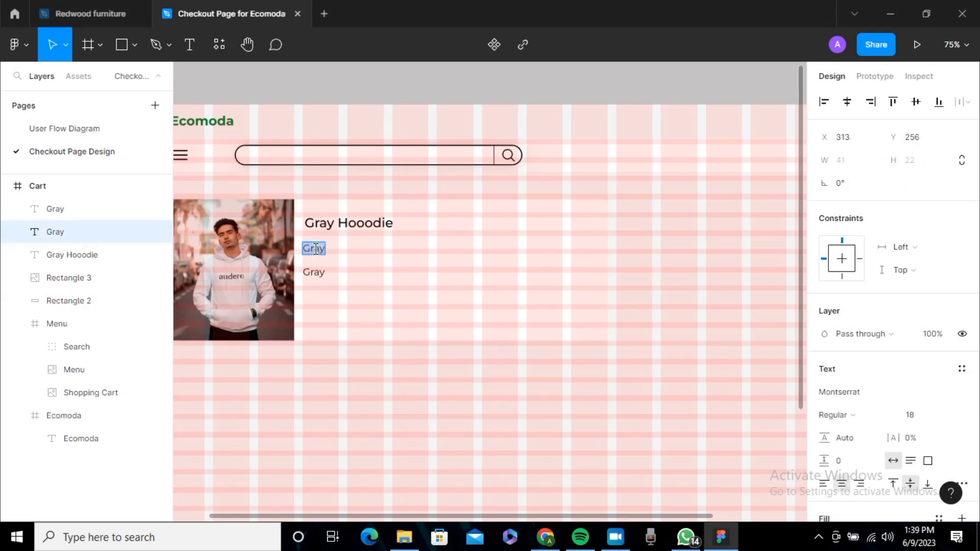
pyautogui.write('Large')
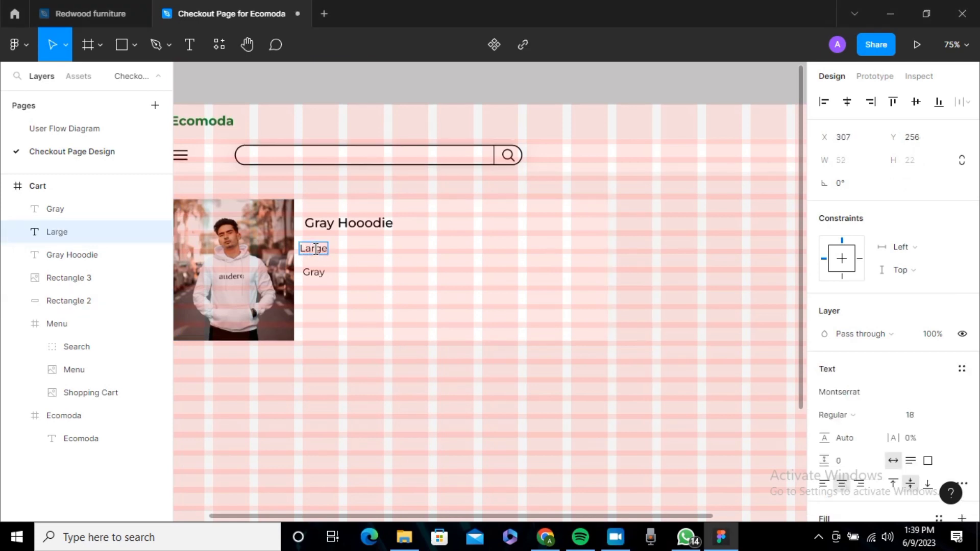
pyautogui.press('Escape')
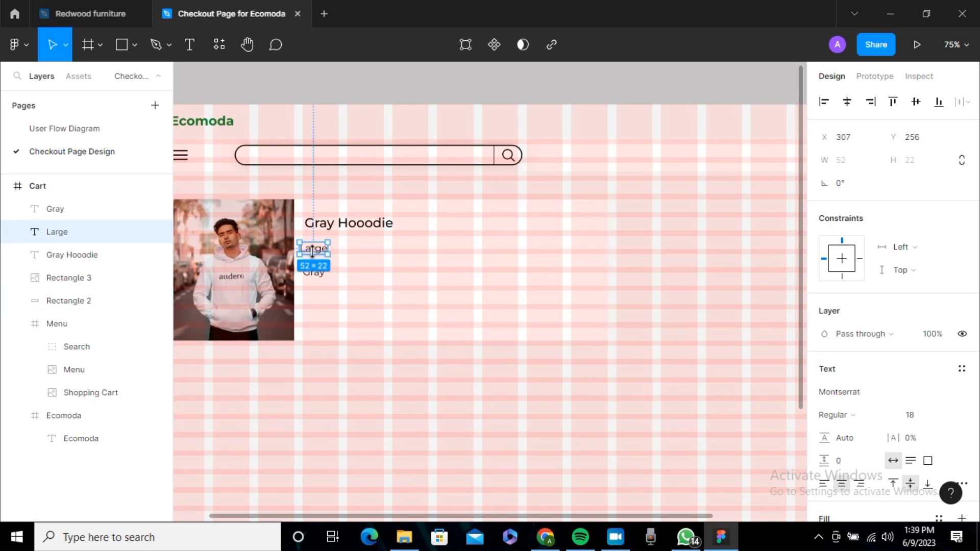
pyautogui.moveTo(316, 255); pyautogui.dragTo(315, 252)
# Replace the remaining "Gray" line below the size with the price "$50"
pyautogui.doubleClick(321, 272)
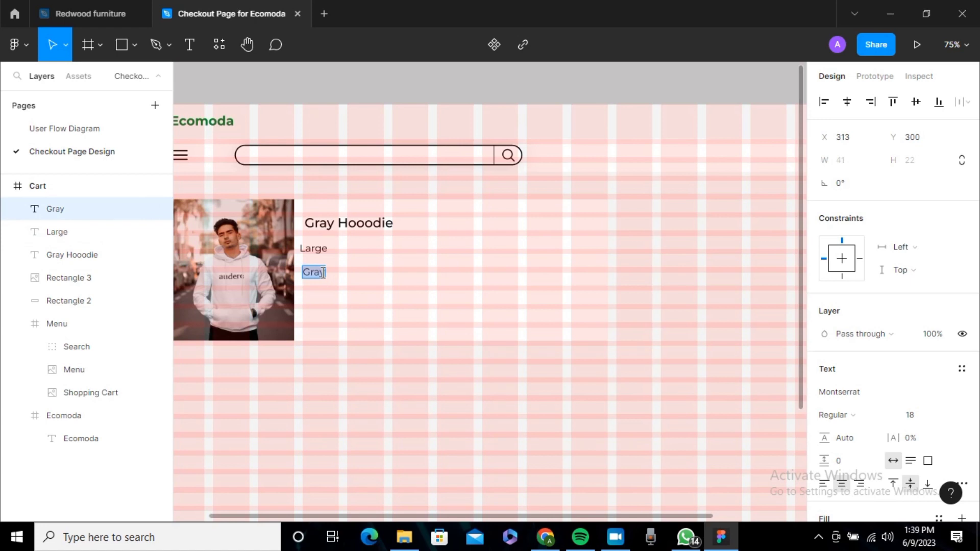
pyautogui.write('$')
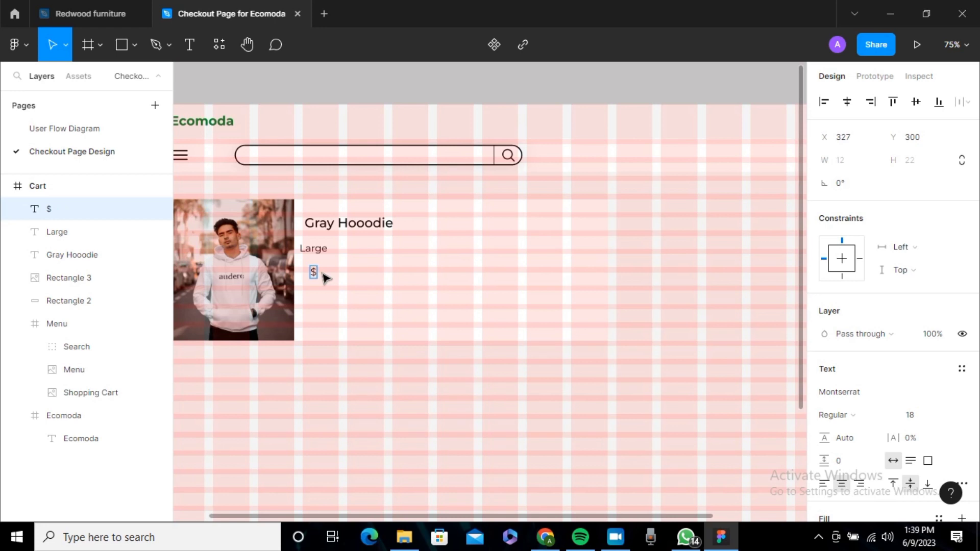
pyautogui.write('50')
pyautogui.press('Escape')
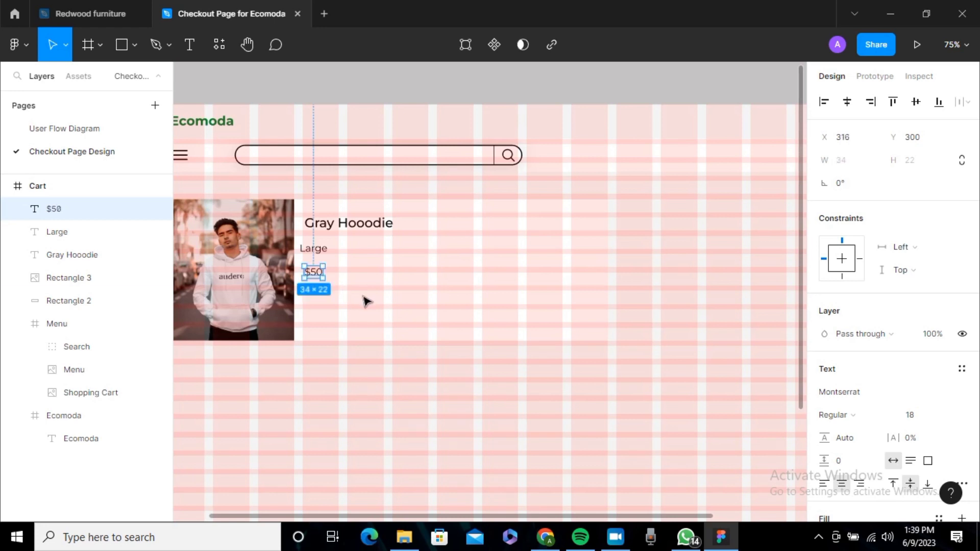
pyautogui.click(388, 292)
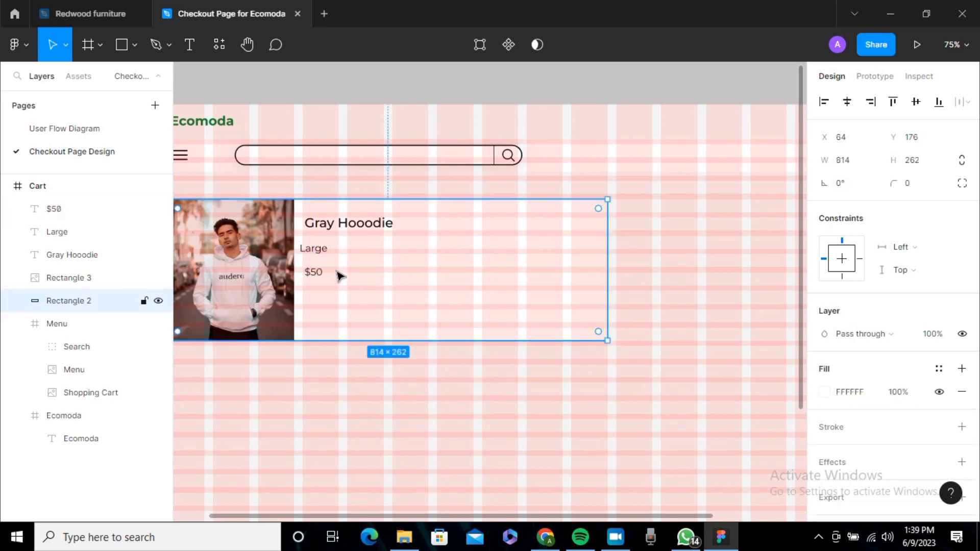
# Set the font weight of the "Large" text to Medium
pyautogui.click(315, 250)
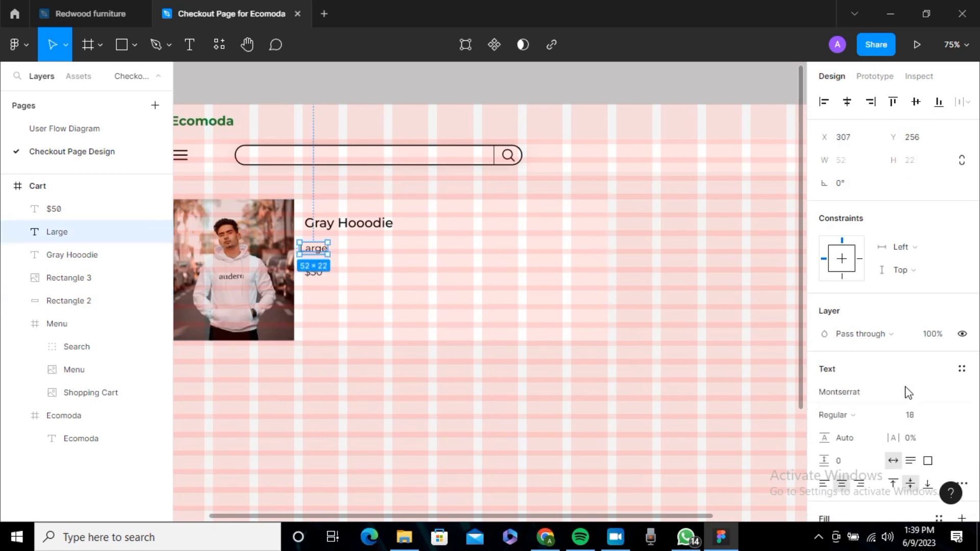
pyautogui.scroll(-4, 904, 391)
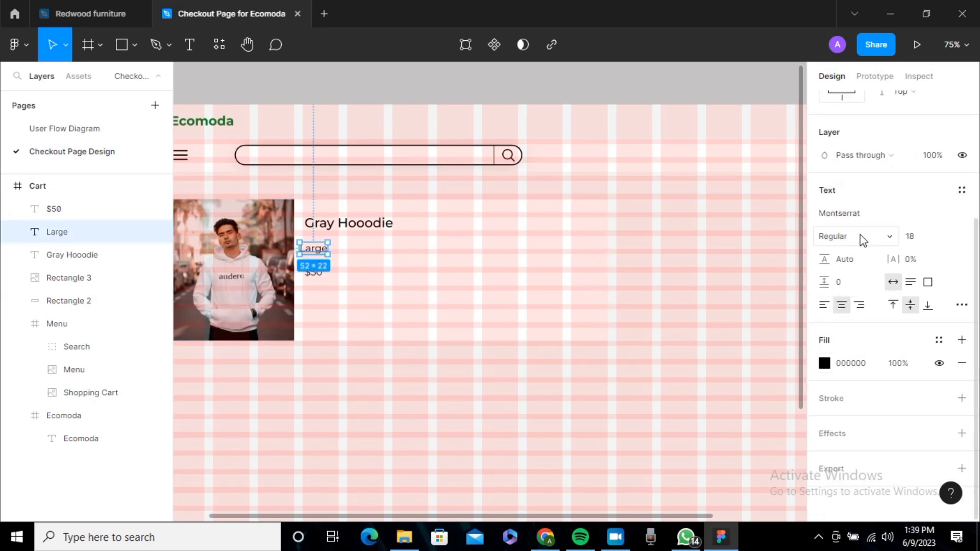
pyautogui.click(863, 239)
pyautogui.click(861, 235)
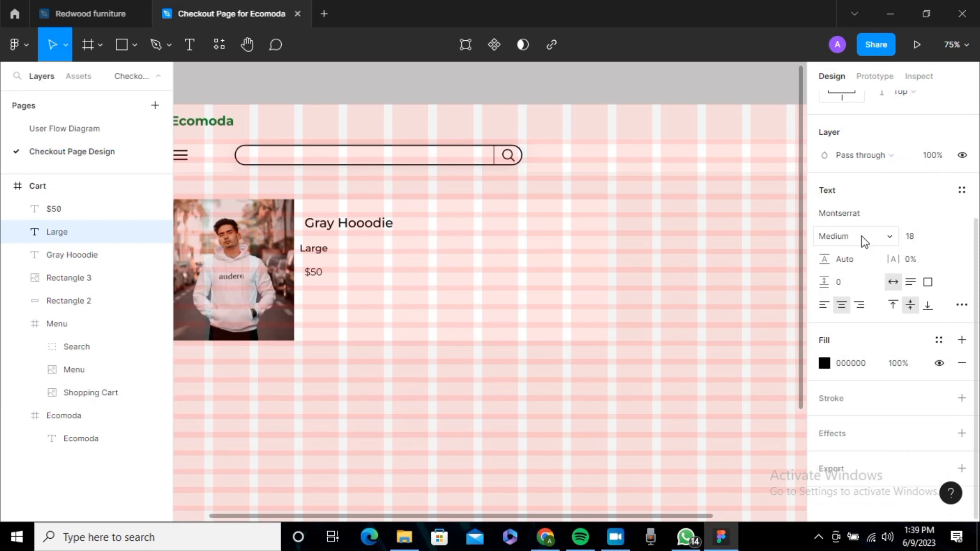
# Set the "$50" price text to Bold at size 24 and realign it with the product title's left edge
pyautogui.click(319, 275)
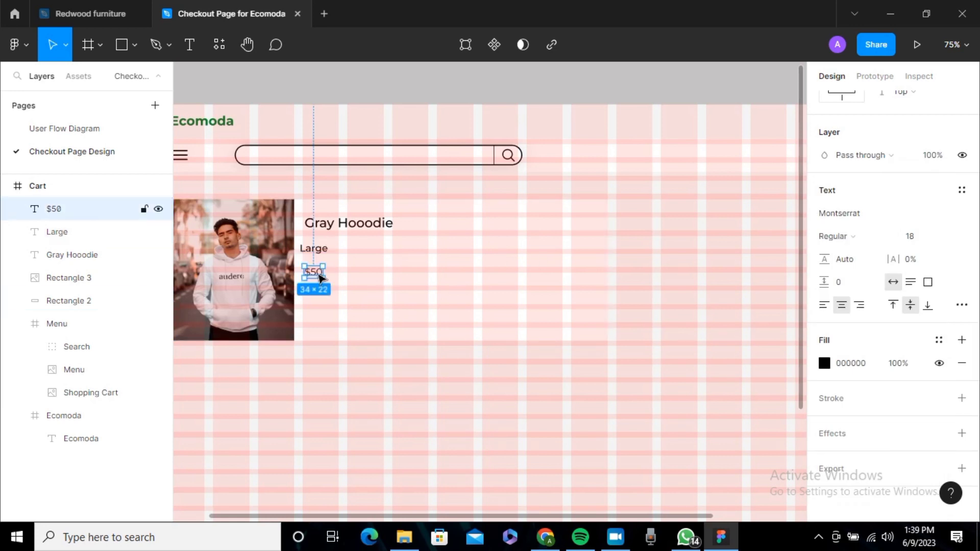
pyautogui.click(879, 238)
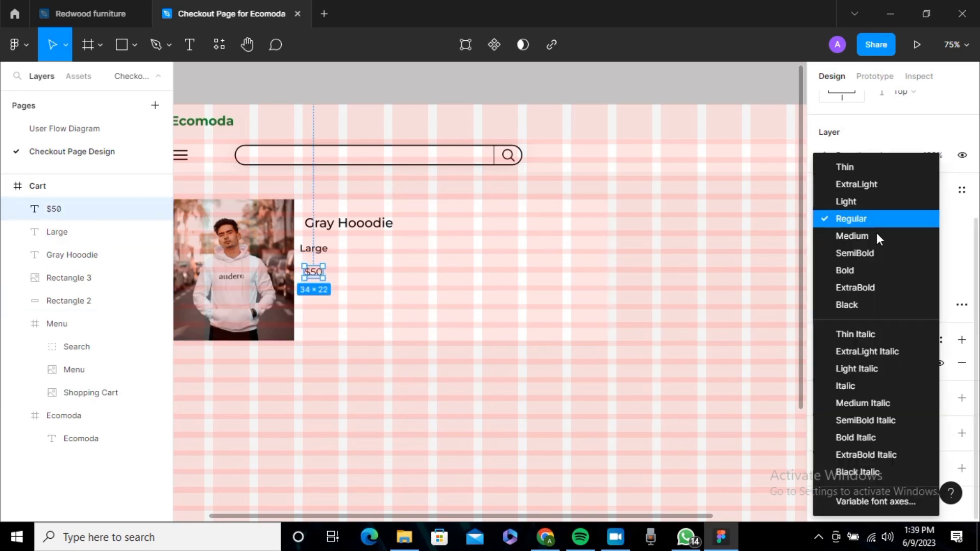
pyautogui.click(869, 272)
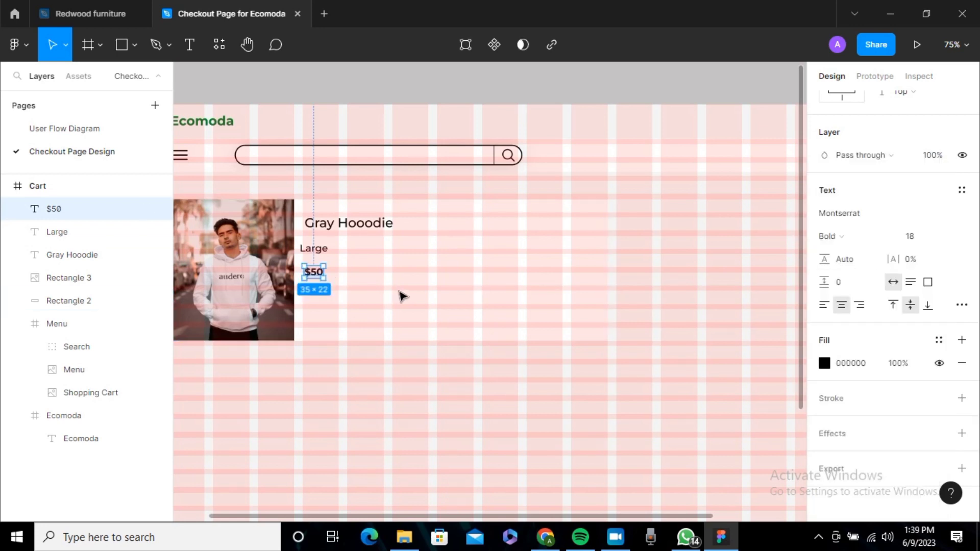
pyautogui.click(934, 238)
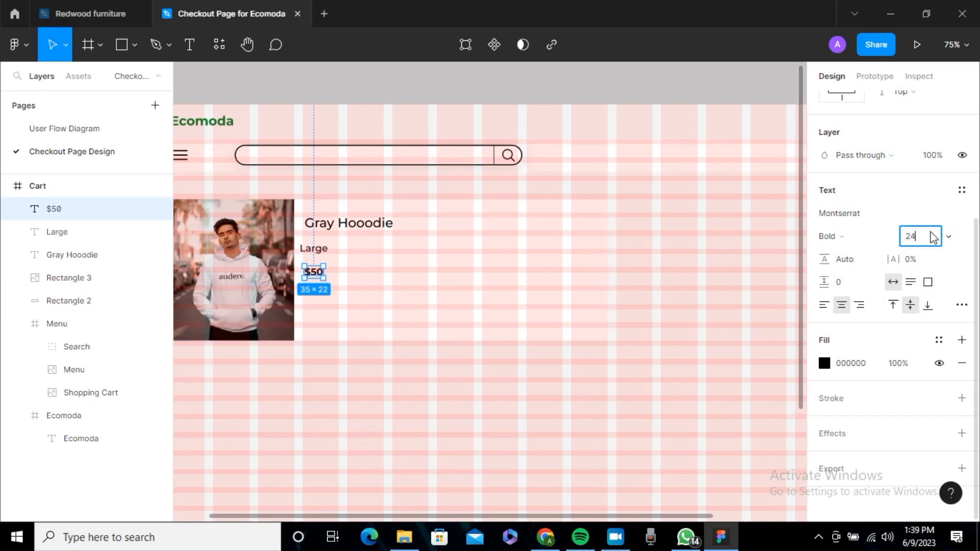
pyautogui.write('24')
pyautogui.press('Return')
pyautogui.click(570, 283)
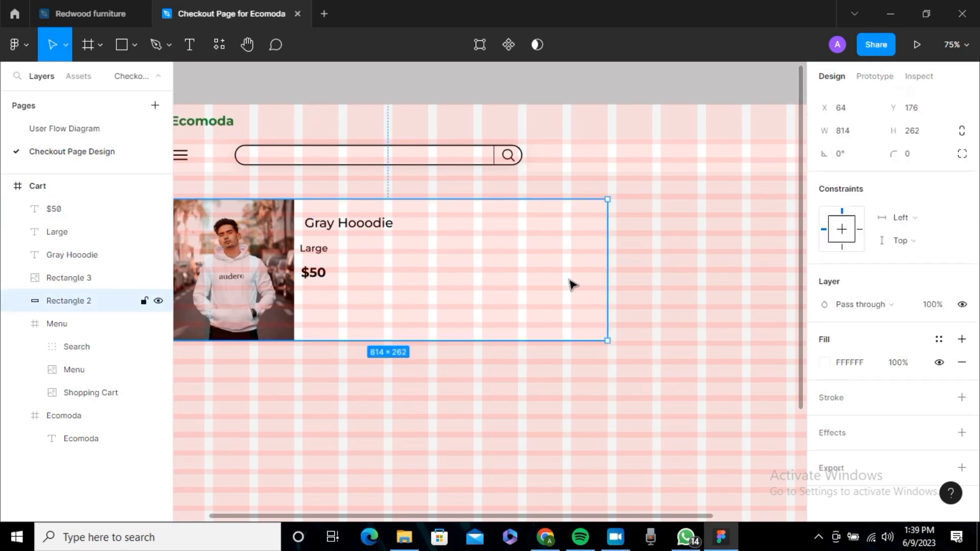
pyautogui.click(313, 276)
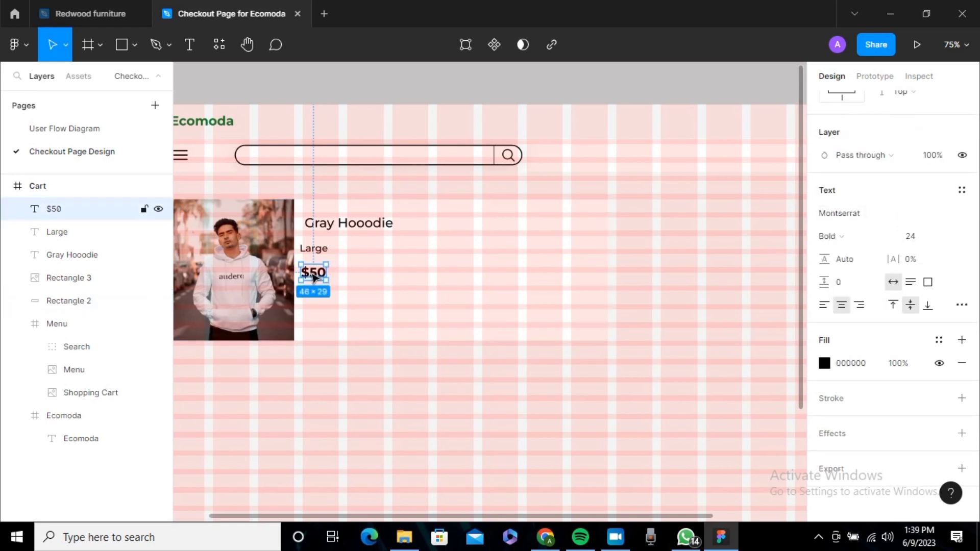
pyautogui.moveTo(314, 275); pyautogui.dragTo(319, 254)
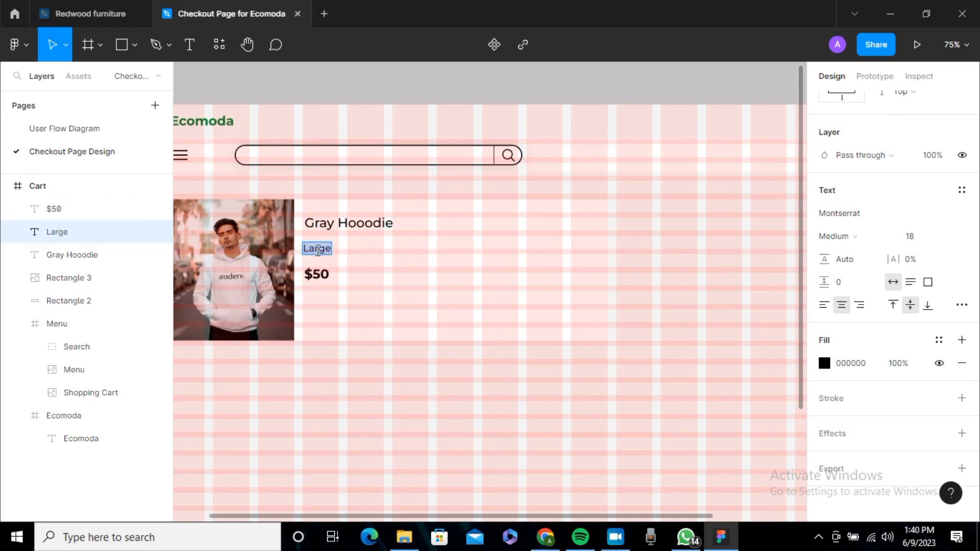
# Set the "Large" text to SemiBold at size 20 and realign it with the product title's left edge
pyautogui.click(864, 244)
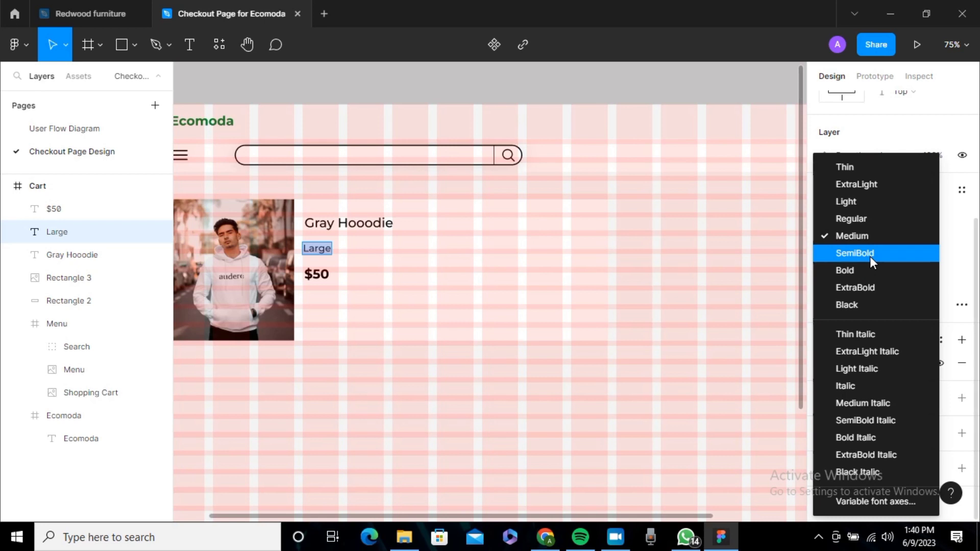
pyautogui.click(870, 256)
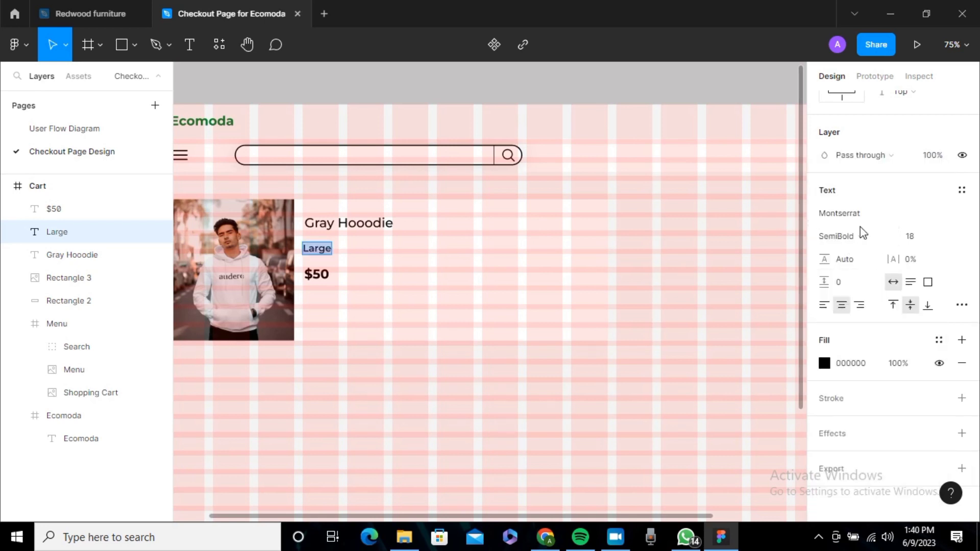
pyautogui.click(917, 250)
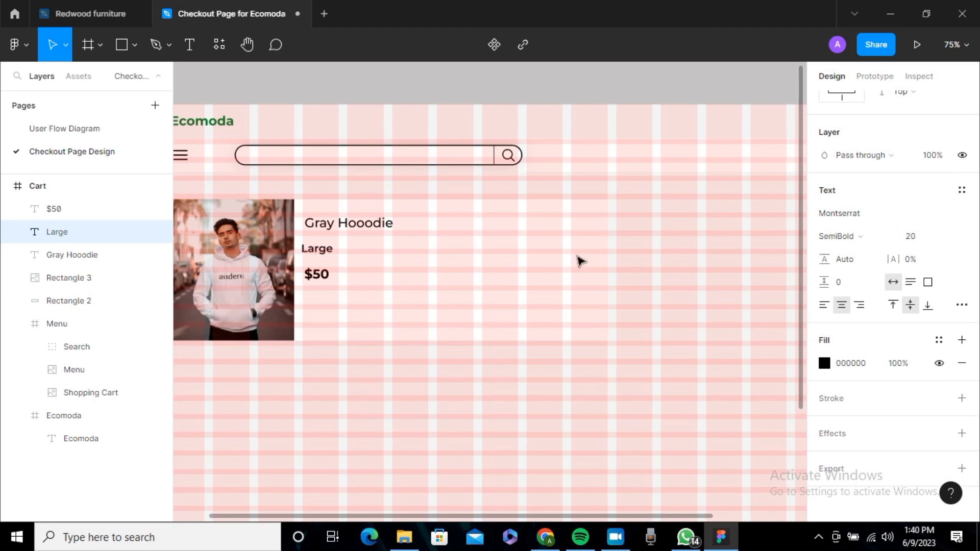
pyautogui.press('Return')
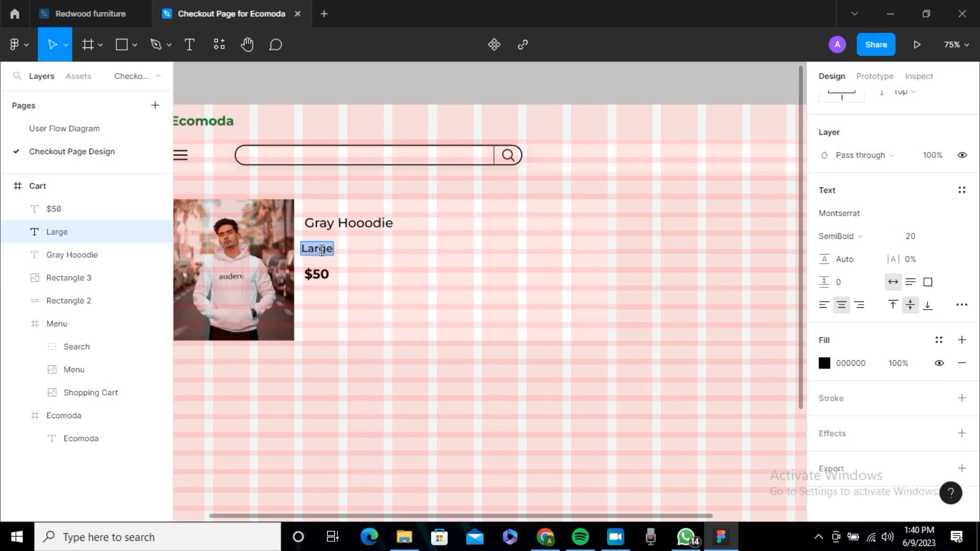
pyautogui.press('Escape')
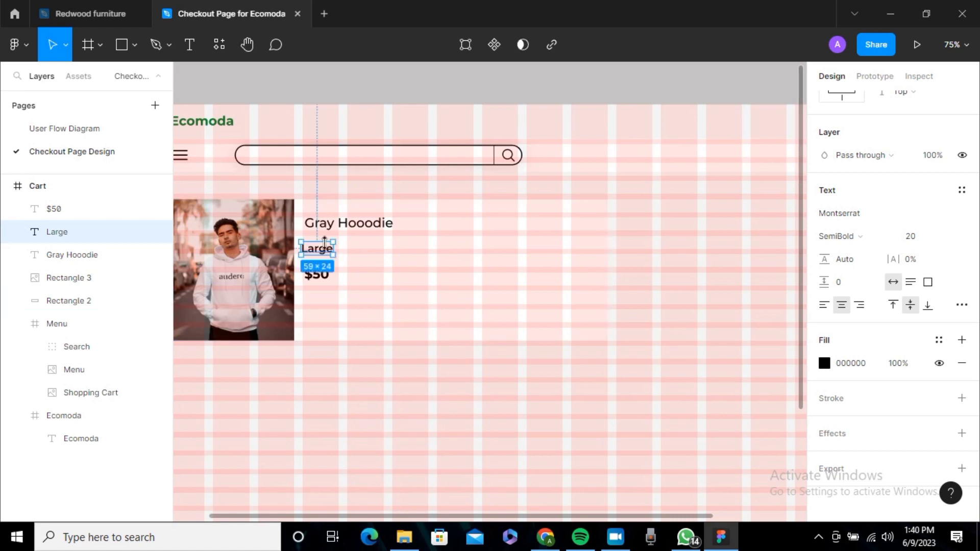
pyautogui.moveTo(332, 251); pyautogui.dragTo(336, 251)
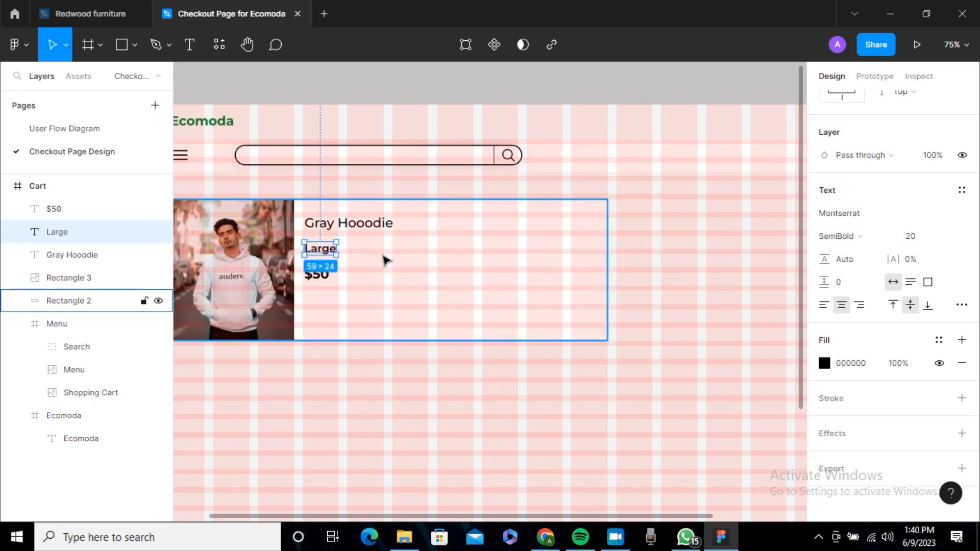
pyautogui.click(393, 290)
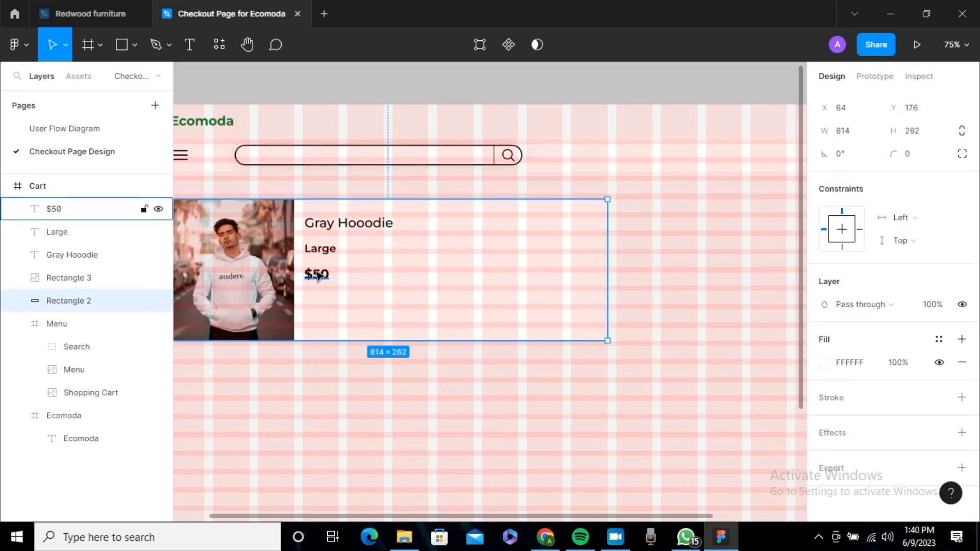
# Group the product title, "Large" and "$50" texts and name the group "Product Details"
pyautogui.keyDown('shift'); pyautogui.click(317, 275); pyautogui.keyUp('shift')
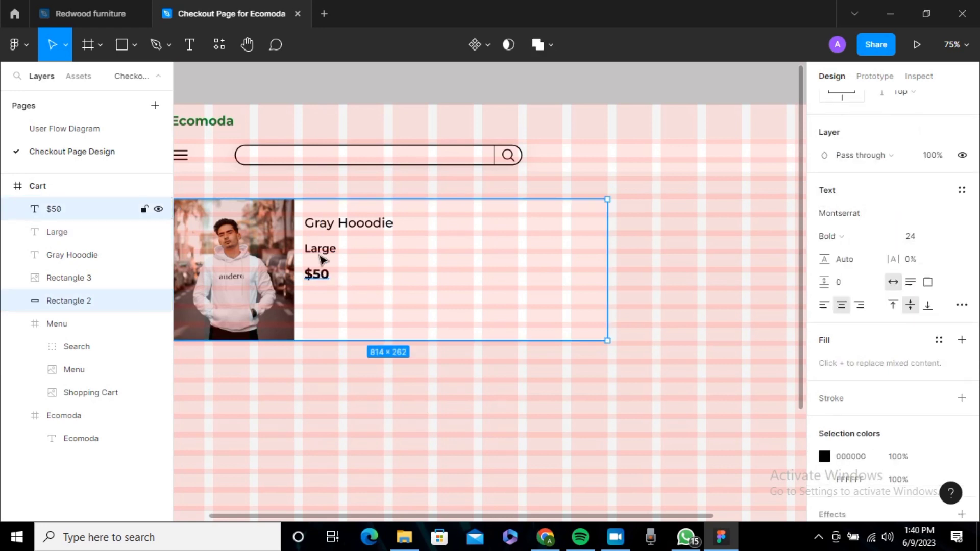
pyautogui.keyDown('shift'); pyautogui.click(301, 295); pyautogui.keyUp('shift')
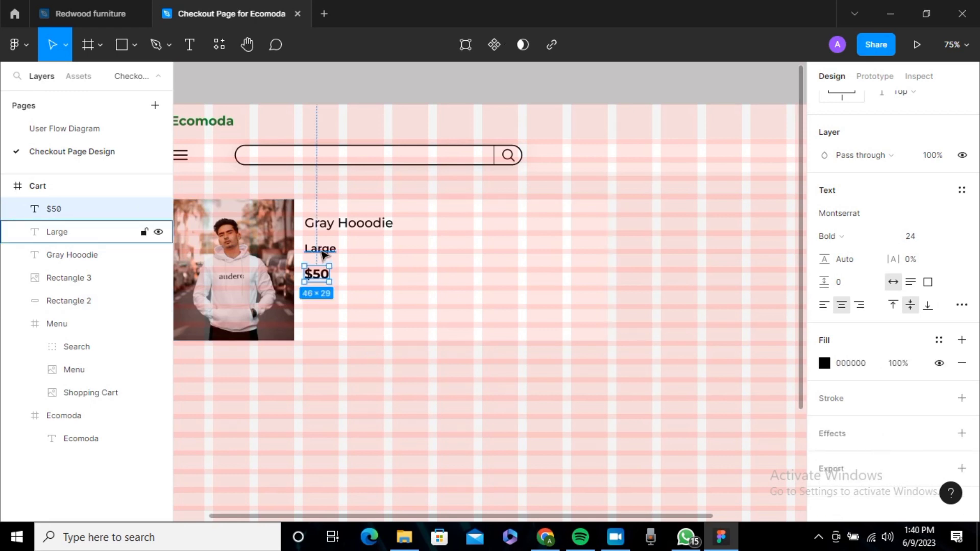
pyautogui.keyDown('shift'); pyautogui.click(322, 253); pyautogui.keyUp('shift')
pyautogui.keyDown('shift'); pyautogui.click(340, 225); pyautogui.keyUp('shift')
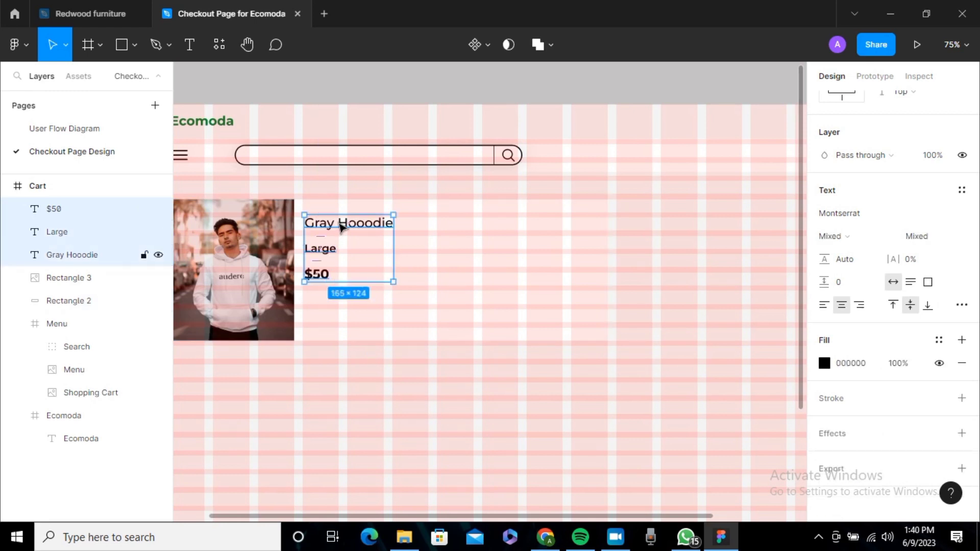
pyautogui.hotkey('ctrl', 'g')
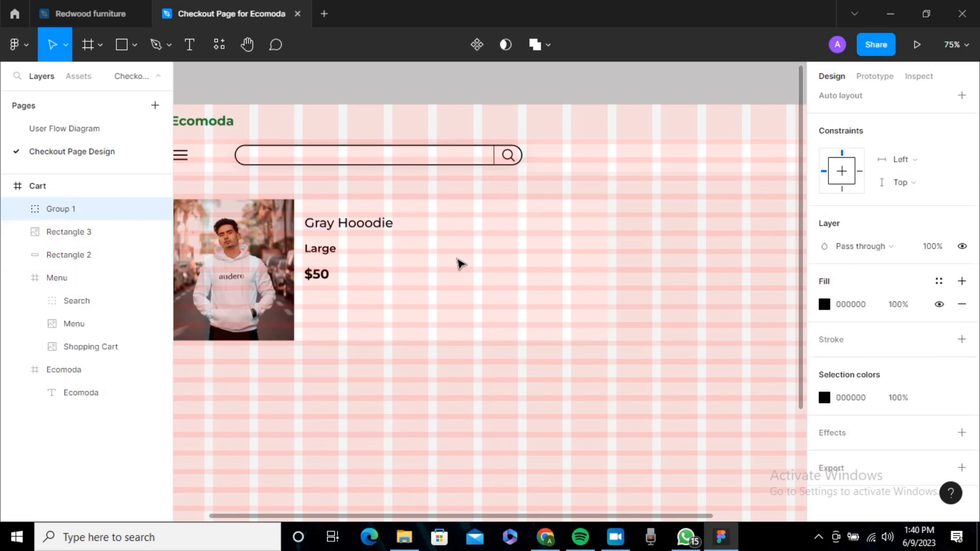
pyautogui.doubleClick(62, 210)
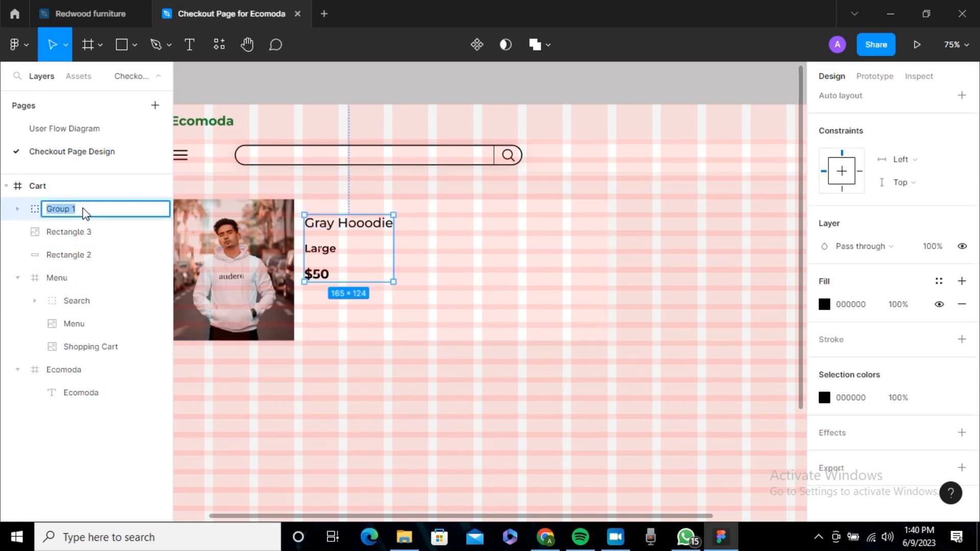
pyautogui.write('Product')
pyautogui.press('Return')
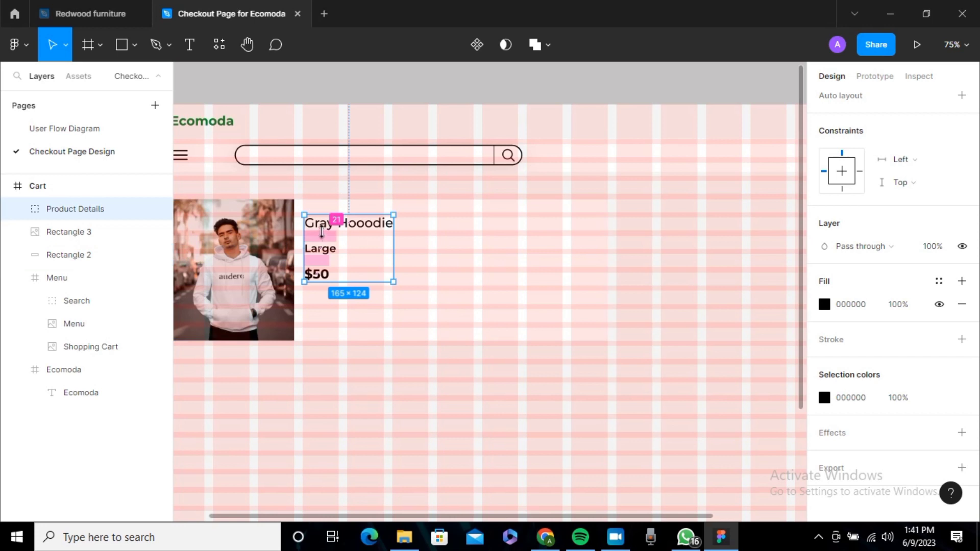
# Tighten the vertical spacing between the three text lines in the Product Details group to 10
pyautogui.moveTo(322, 237); pyautogui.dragTo(321, 232)
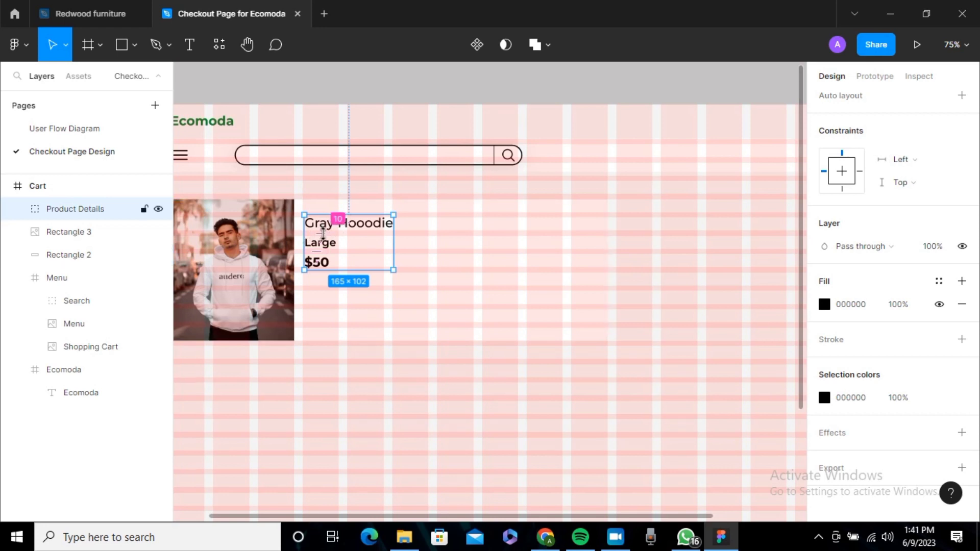
pyautogui.keyDown('ctrl'); pyautogui.scroll(3, 323, 233); pyautogui.keyUp('ctrl')
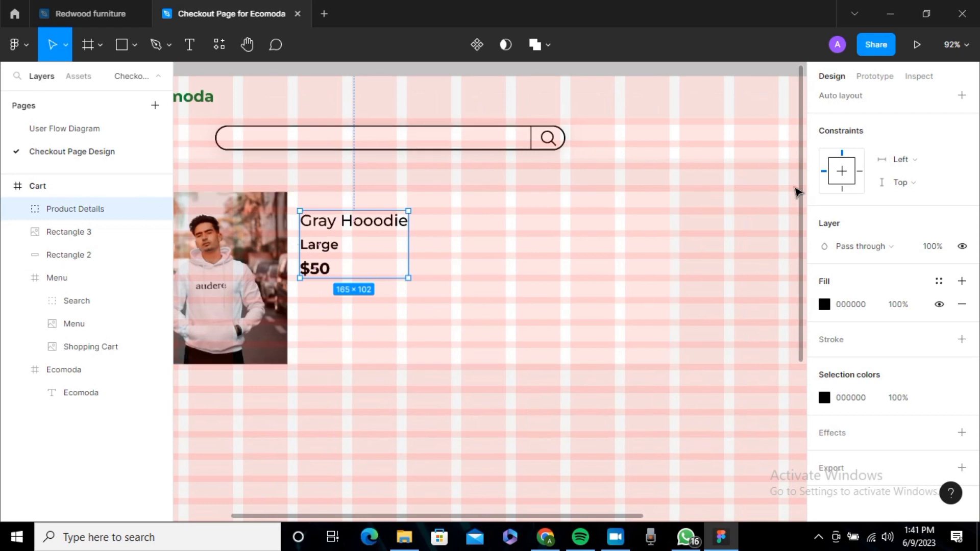
pyautogui.scroll(3, 954, 212)
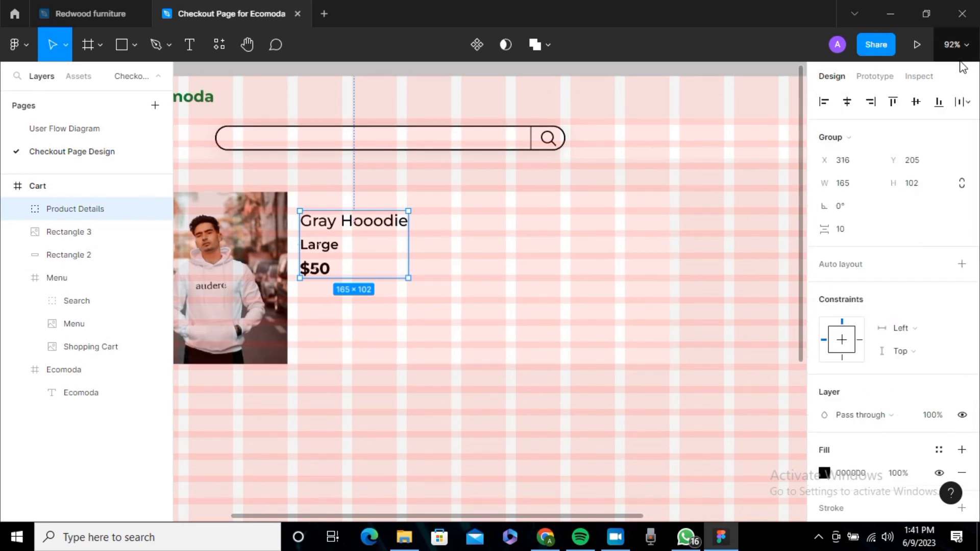
pyautogui.click(968, 108)
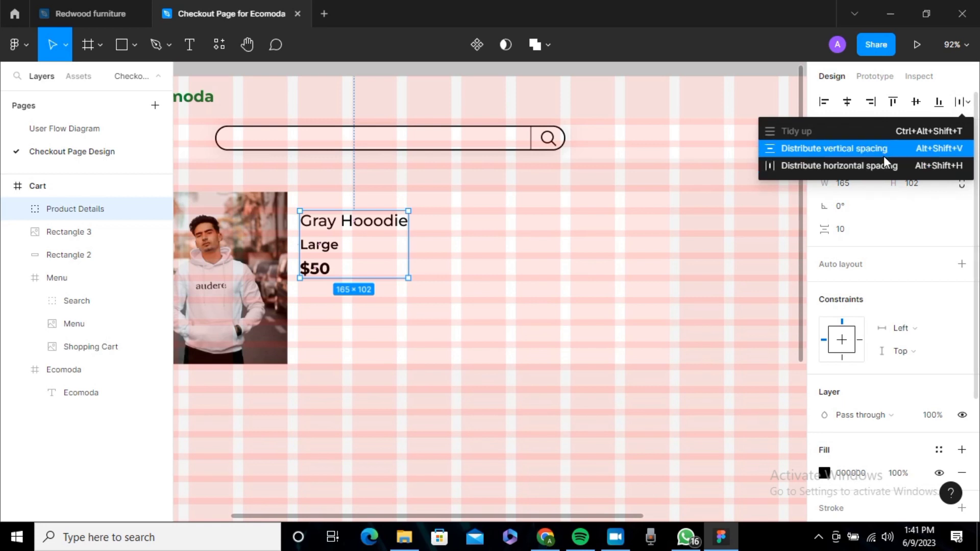
pyautogui.click(620, 241)
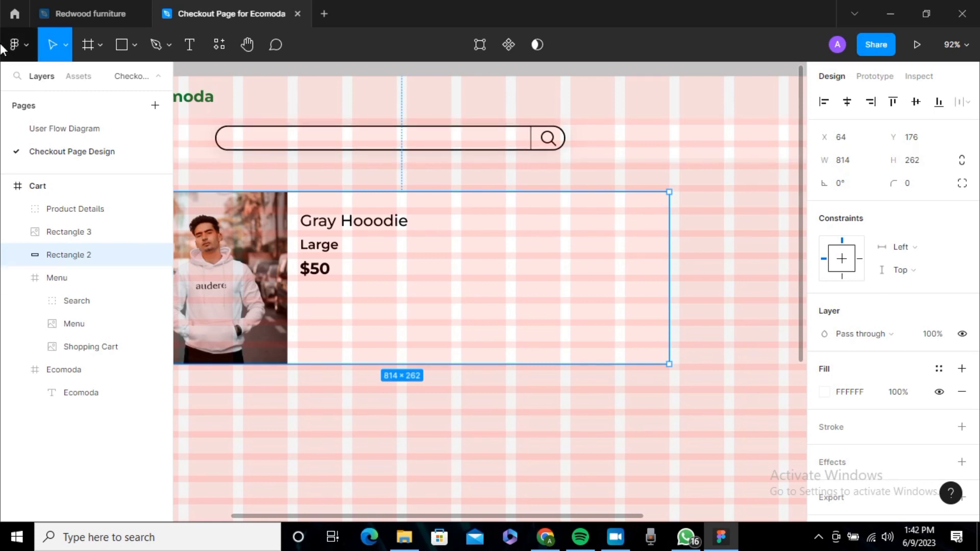
# Launch the Icons8 plugin to browse icons for the product card
pyautogui.click(27, 39)
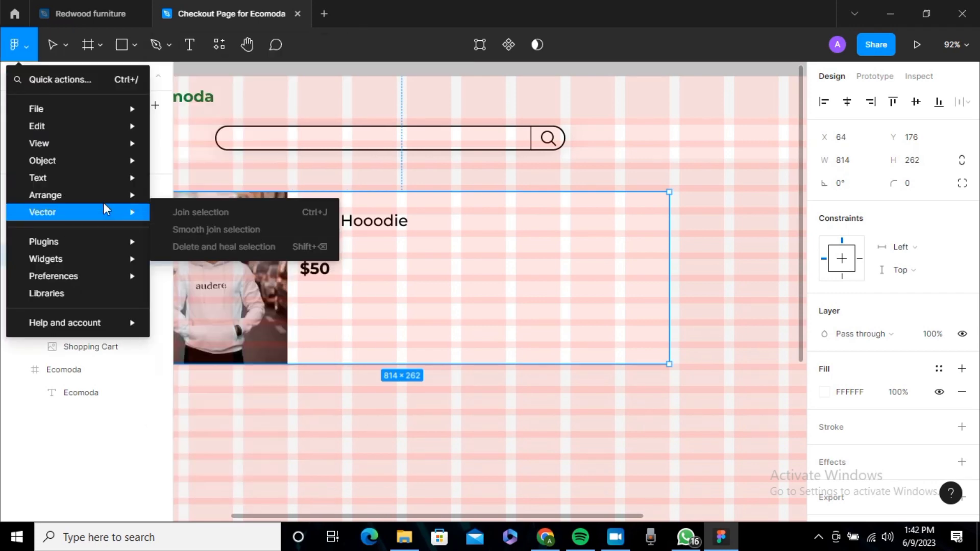
pyautogui.moveTo(113, 244)
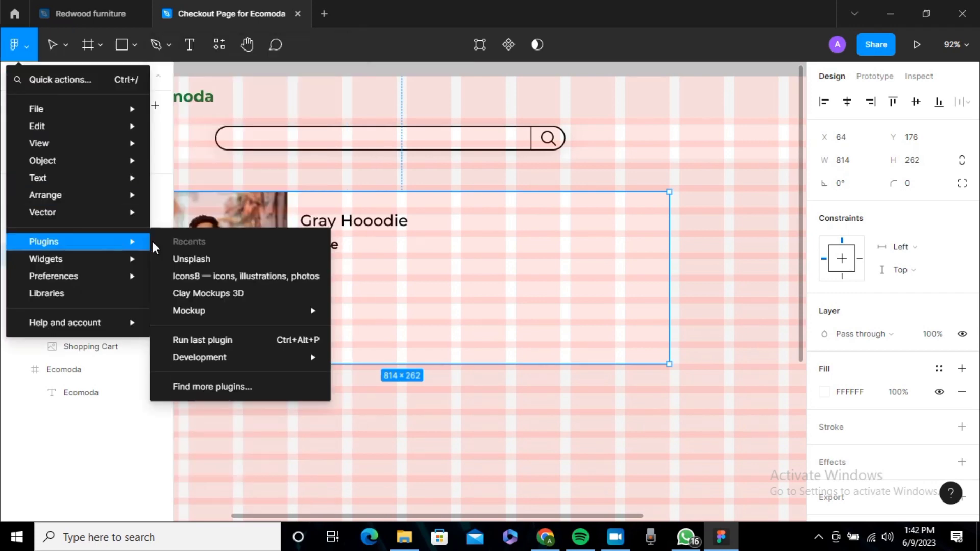
pyautogui.click(200, 277)
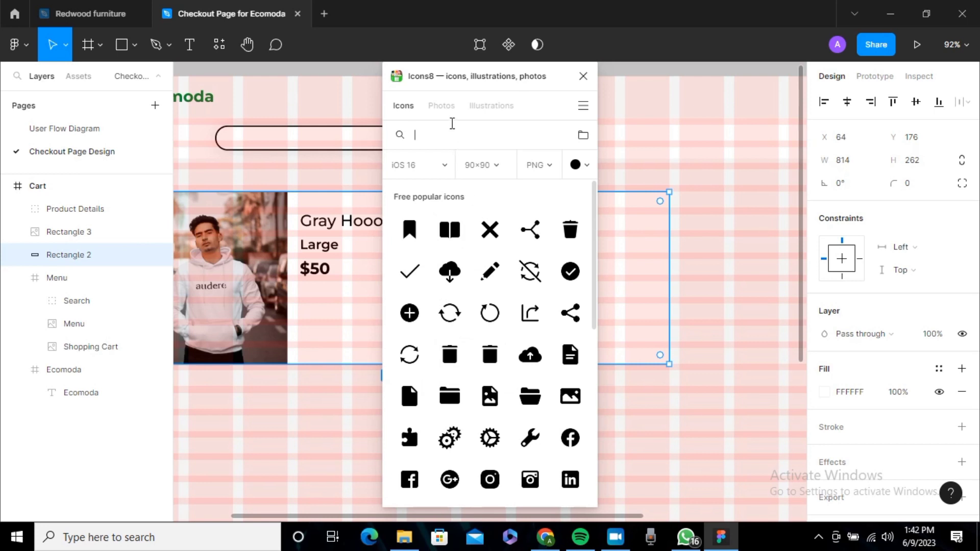
# Insert the free X icon from Icons8 and place it at about 51 × 34 to the right of the Gray Hooodie title
pyautogui.click(490, 230)
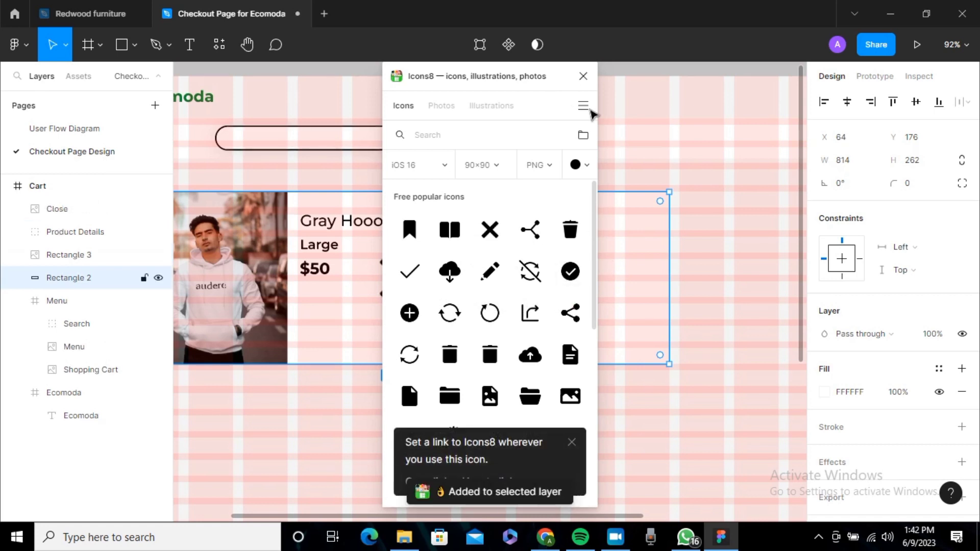
pyautogui.click(584, 72)
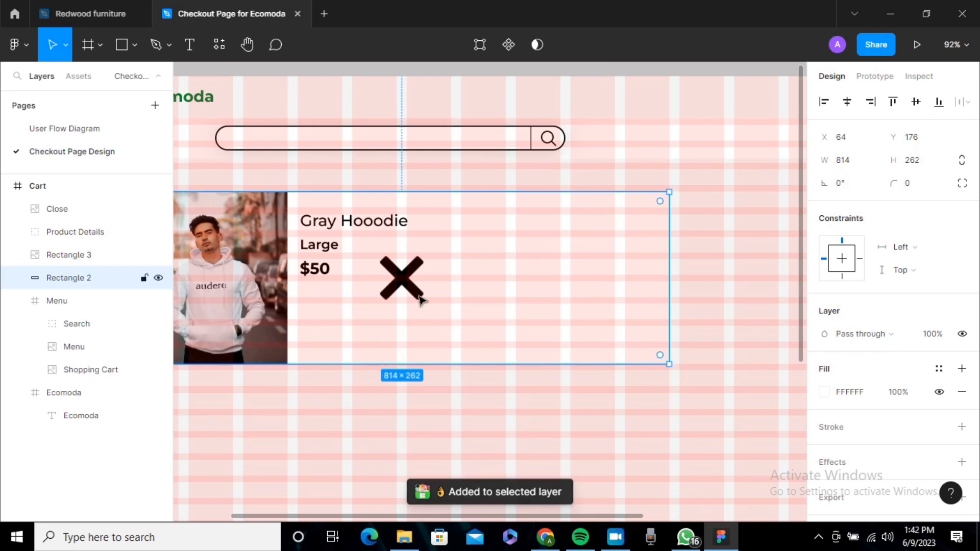
pyautogui.moveTo(410, 283); pyautogui.dragTo(599, 251)
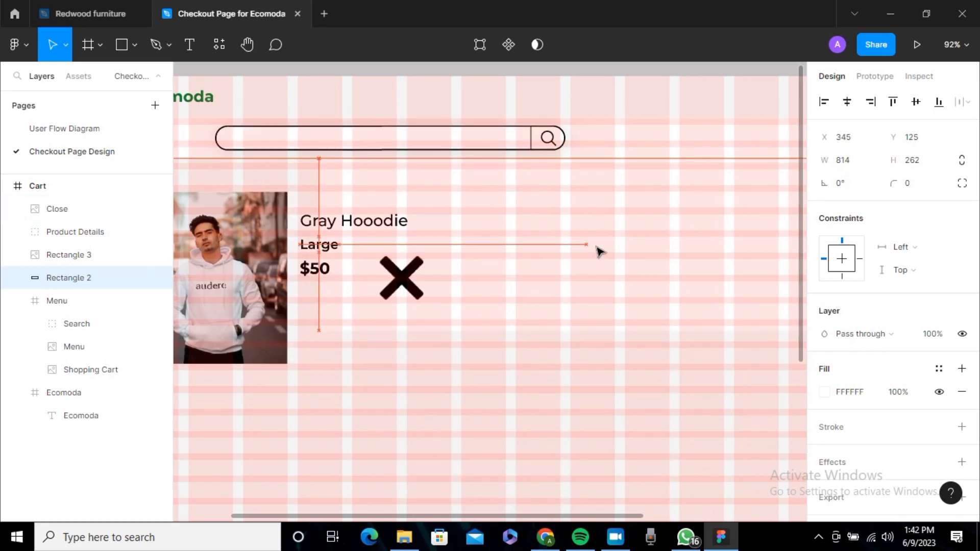
pyautogui.hotkey('ctrl', 'z')
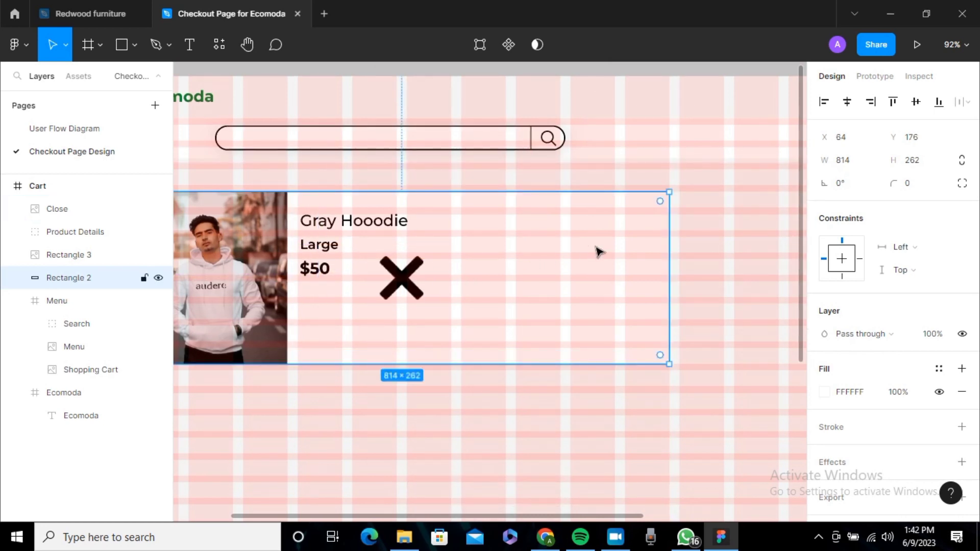
pyautogui.click(420, 286)
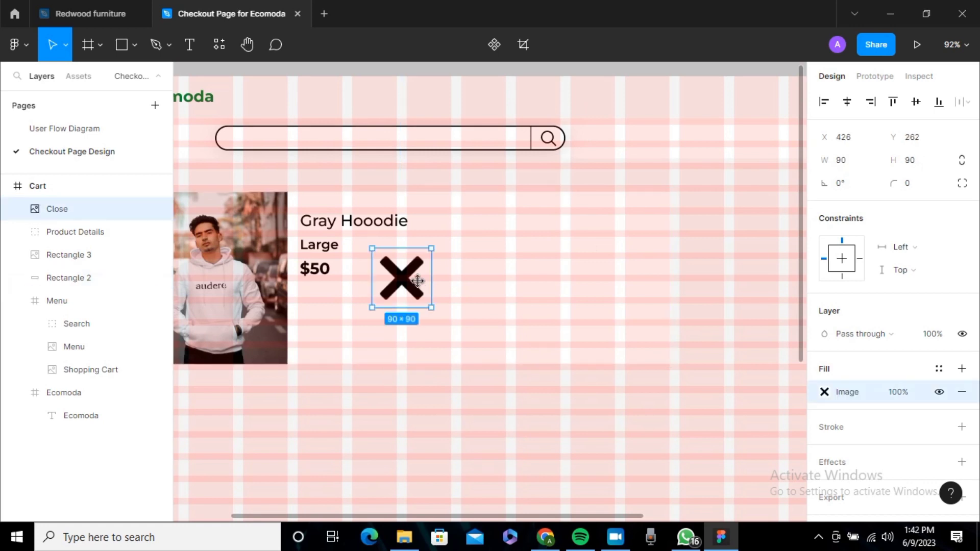
pyautogui.moveTo(420, 285); pyautogui.dragTo(552, 230)
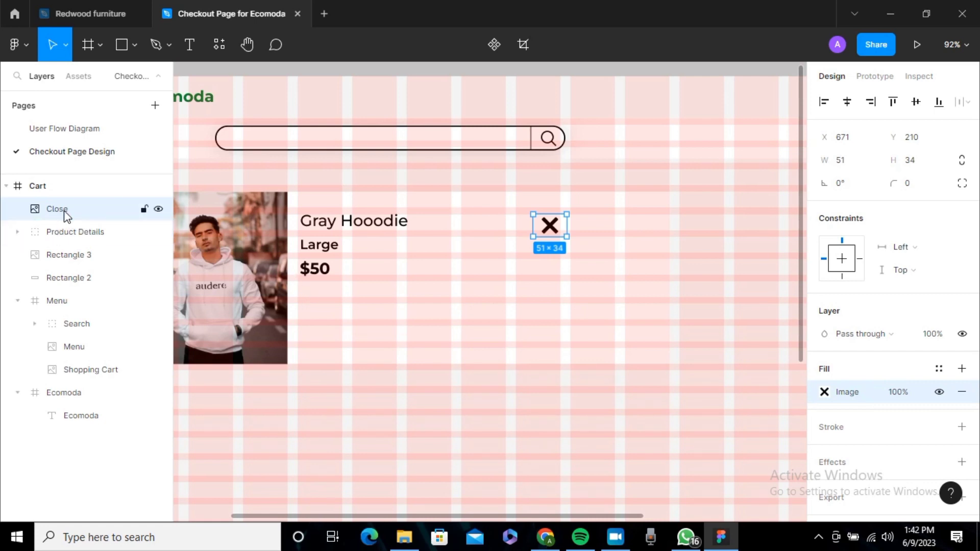
# Reorder the Close layer to sit between Rectangle 3 and Rectangle 2, and expand the Product Details group
pyautogui.moveTo(66, 214); pyautogui.dragTo(72, 265)
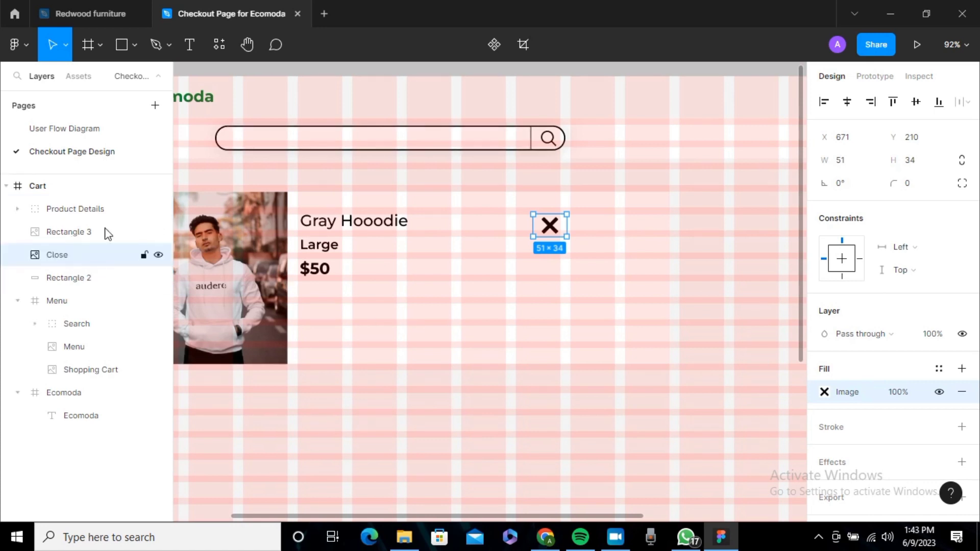
pyautogui.click(18, 208)
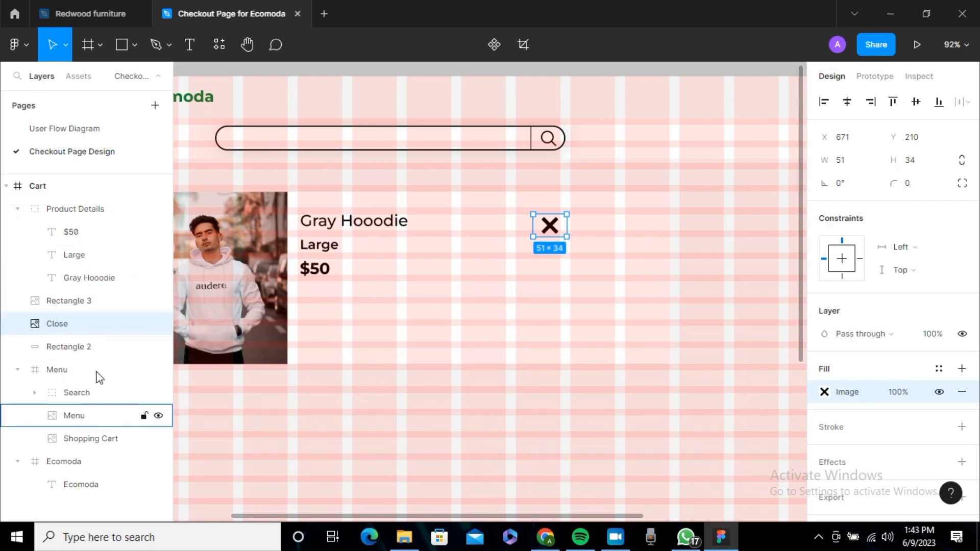
pyautogui.click(94, 343)
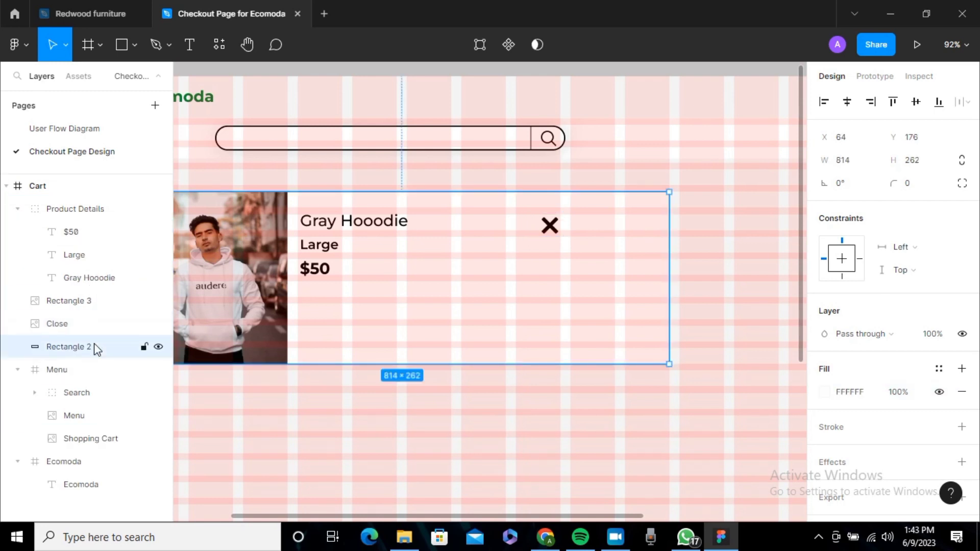
pyautogui.moveTo(94, 343); pyautogui.dragTo(72, 201)
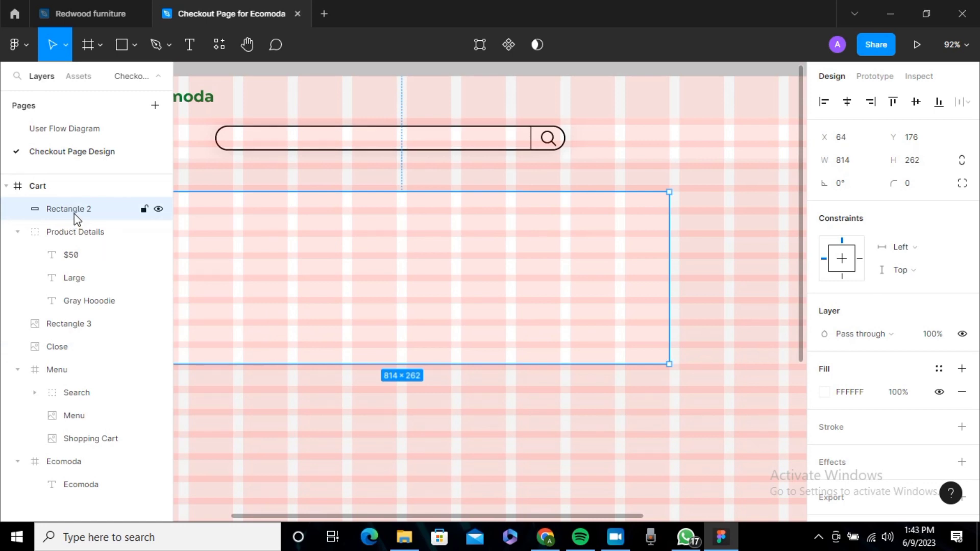
pyautogui.hotkey('ctrl', 'z')
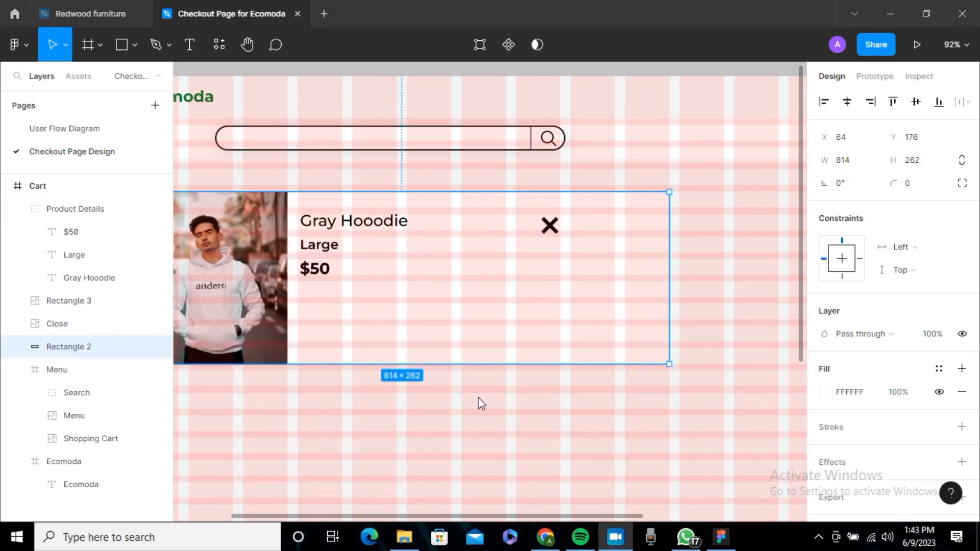
# Set the Gray Hooodie title's font weight to Bold
pyautogui.doubleClick(350, 223)
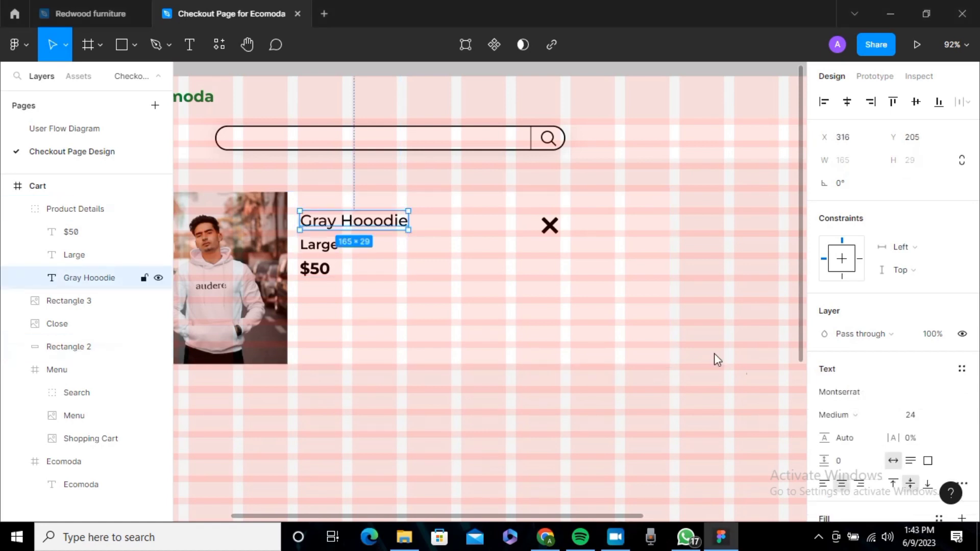
pyautogui.click(892, 418)
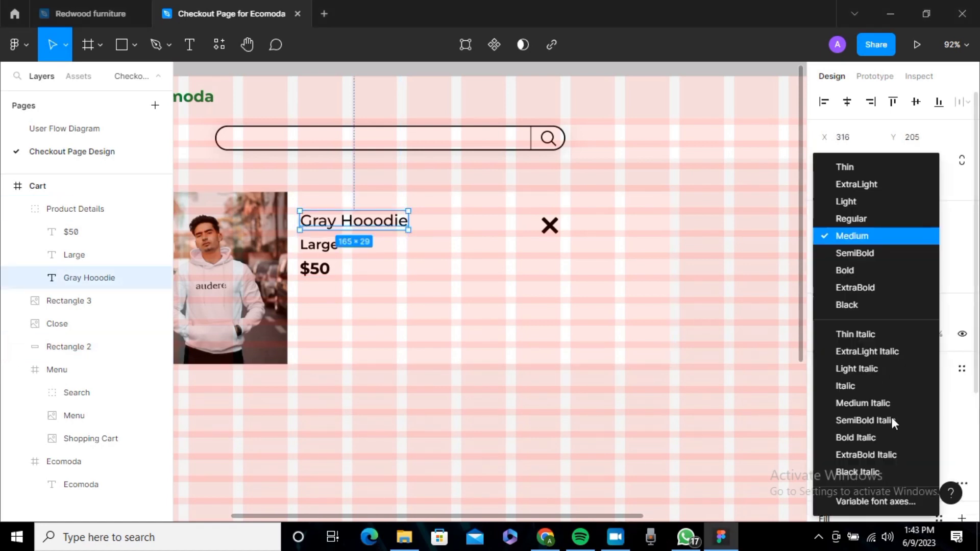
pyautogui.click(875, 278)
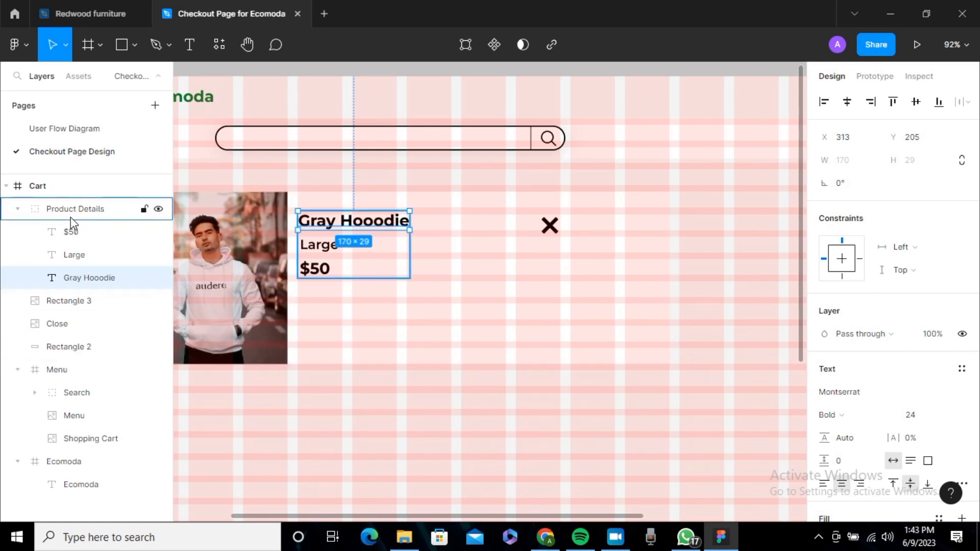
# Group Product Details, Rectangle 3, Close and Rectangle 2 into a single product card group
pyautogui.keyDown('shift'); pyautogui.click(74, 347); pyautogui.keyUp('shift')
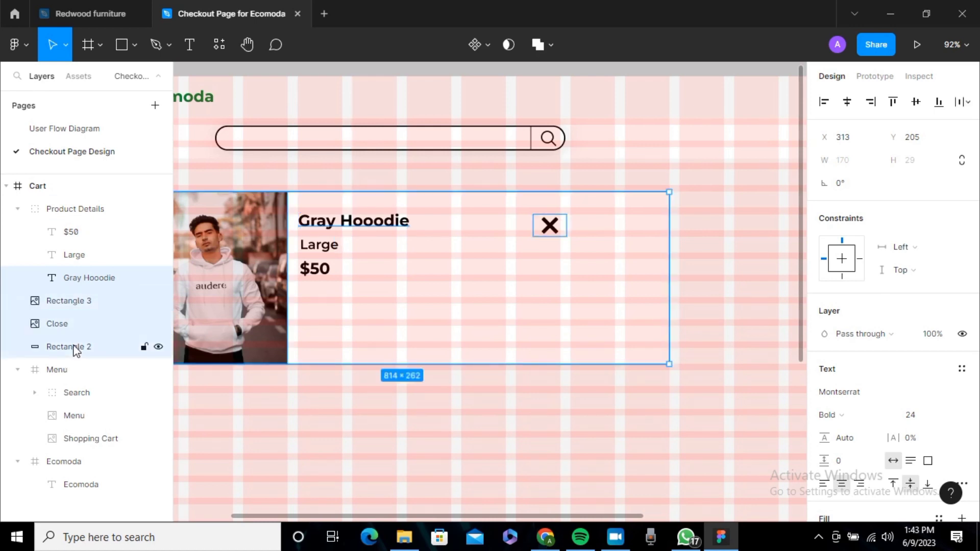
pyautogui.keyDown('shift'); pyautogui.click(87, 256); pyautogui.keyUp('shift')
pyautogui.keyDown('shift'); pyautogui.click(89, 233); pyautogui.keyUp('shift')
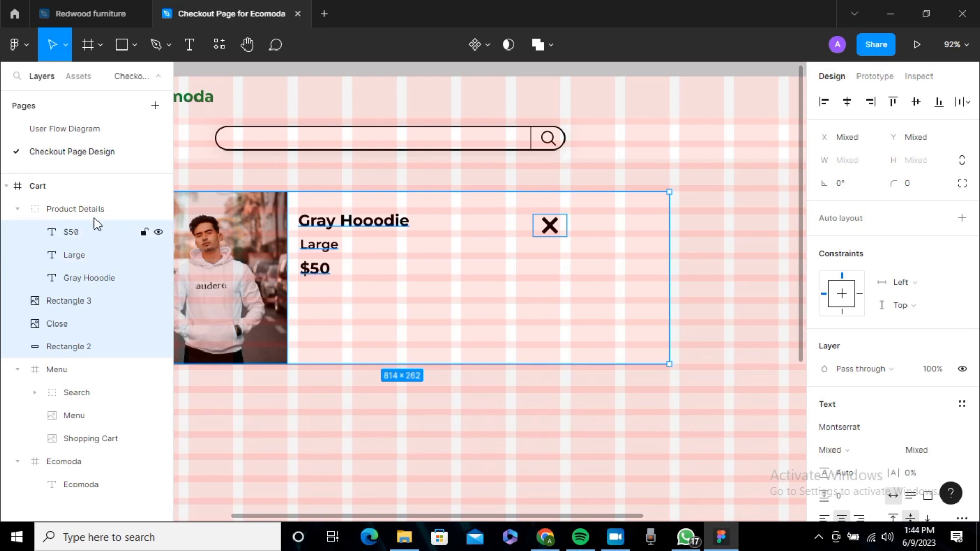
pyautogui.keyDown('shift'); pyautogui.click(99, 210); pyautogui.keyUp('shift')
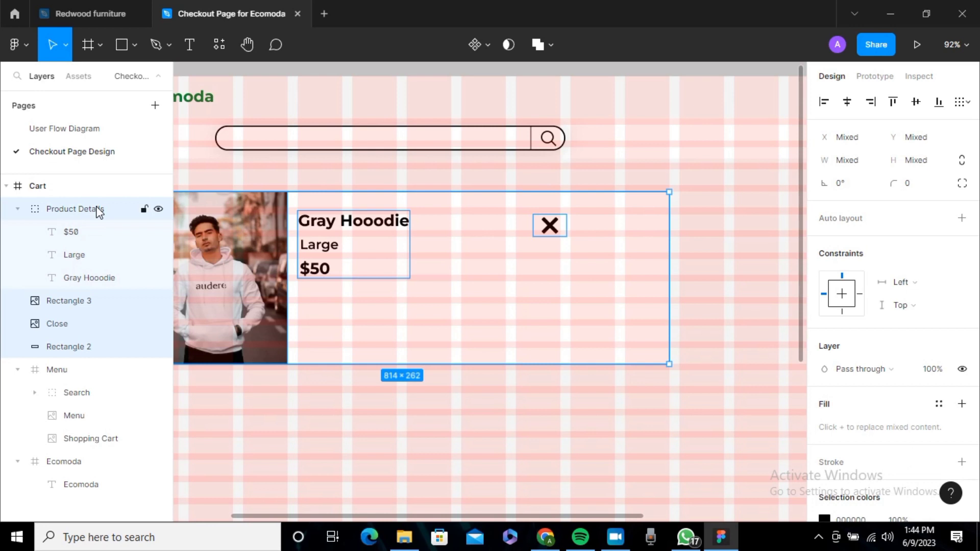
pyautogui.hotkey('ctrl', 'g')
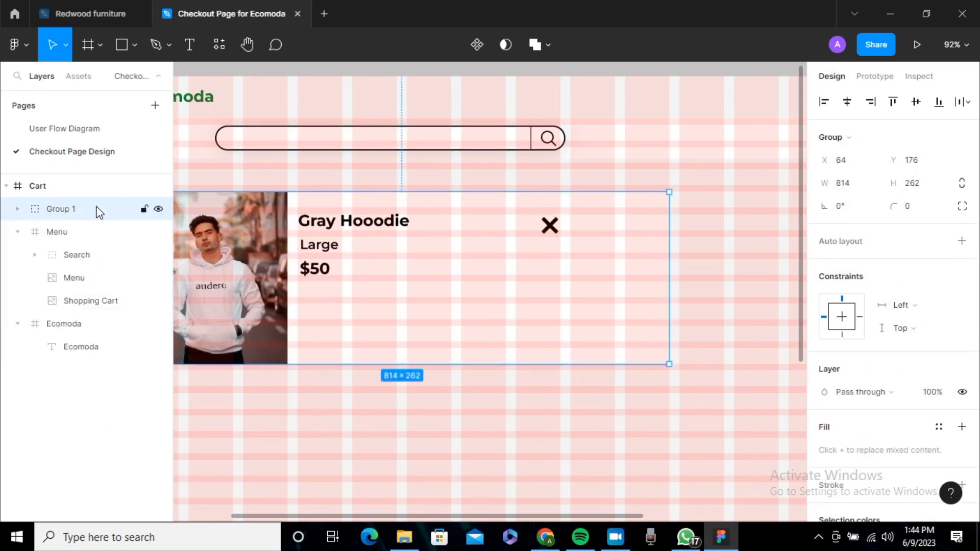
# Hide the layout grids on the canvas
pyautogui.hotkey('ctrl', 'shift', '4')
pyautogui.press('f')
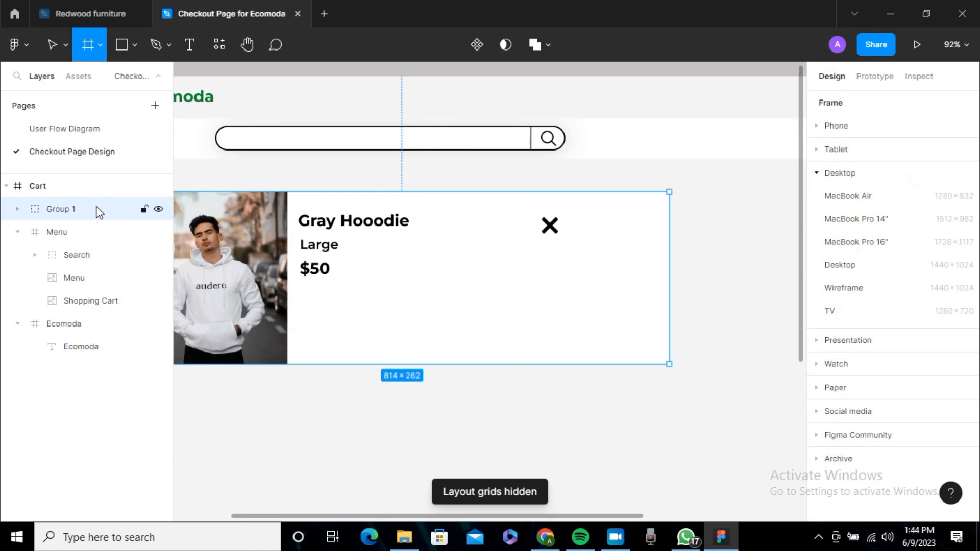
pyautogui.hotkey('shift', 'h')
pyautogui.press('o')
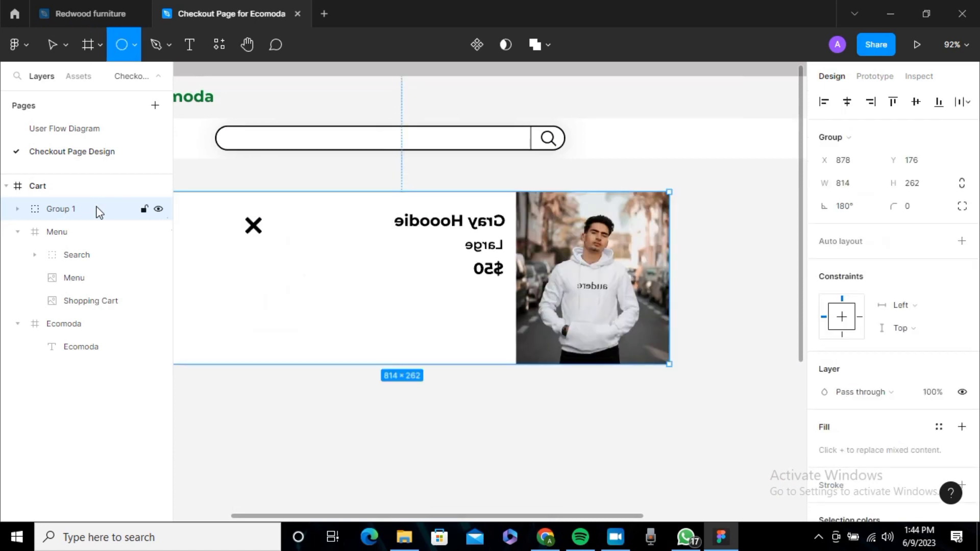
pyautogui.hotkey('shift', 'h')
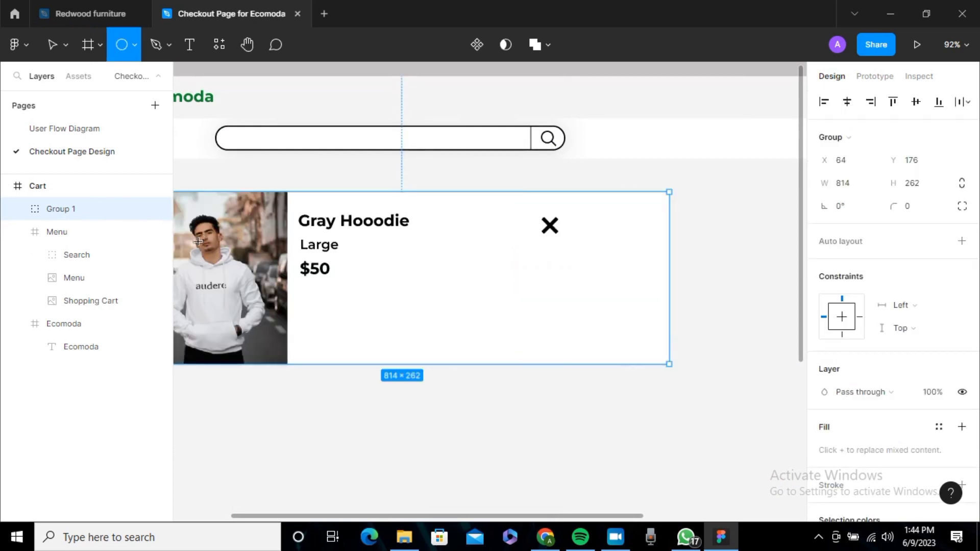
# Rename the new product card group as Gray Hoodie and deselect it
pyautogui.doubleClick(75, 218)
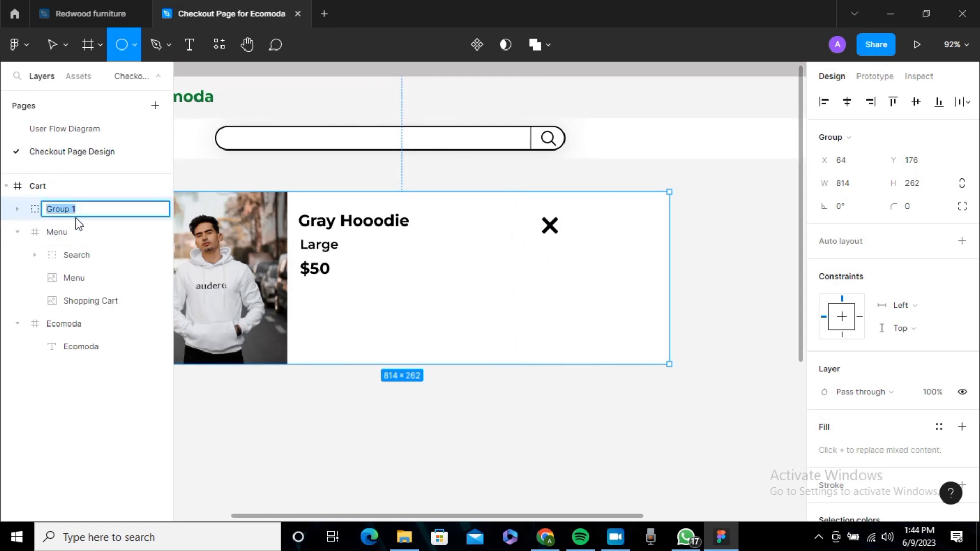
pyautogui.write('Gray Hoodie')
pyautogui.press('Return')
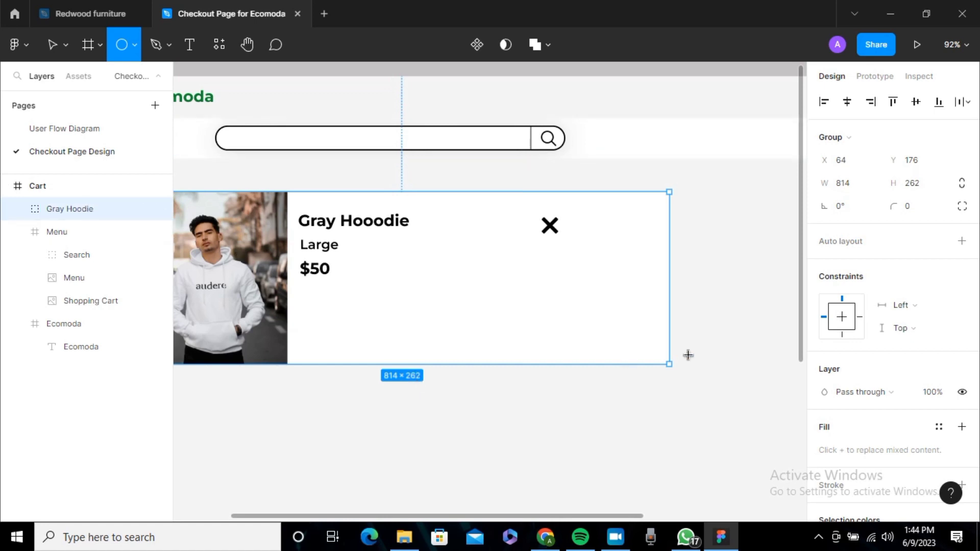
pyautogui.click(712, 333)
# Run the Icons8 plugin, search for "plus" and insert the first circled plus icon
pyautogui.scroll(-3, 720, 340)
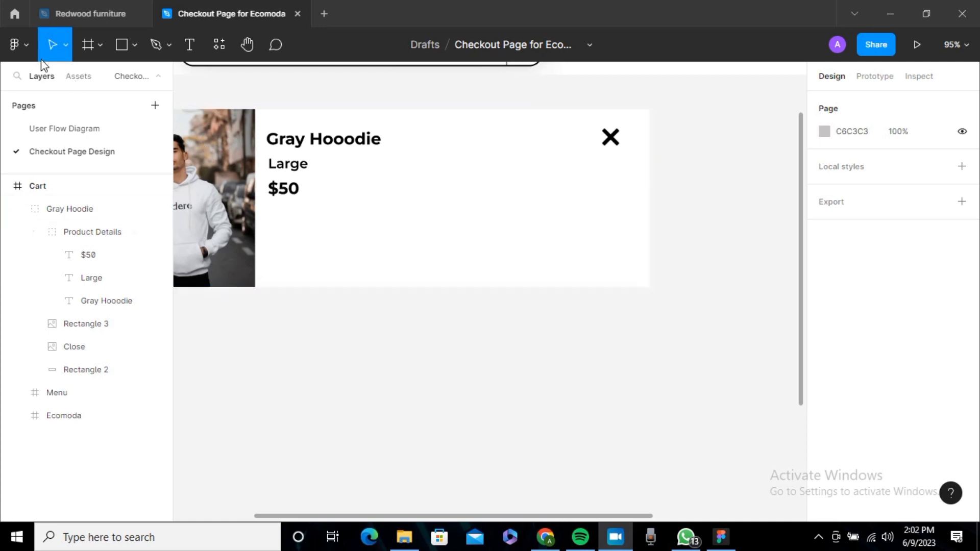
pyautogui.click(29, 44)
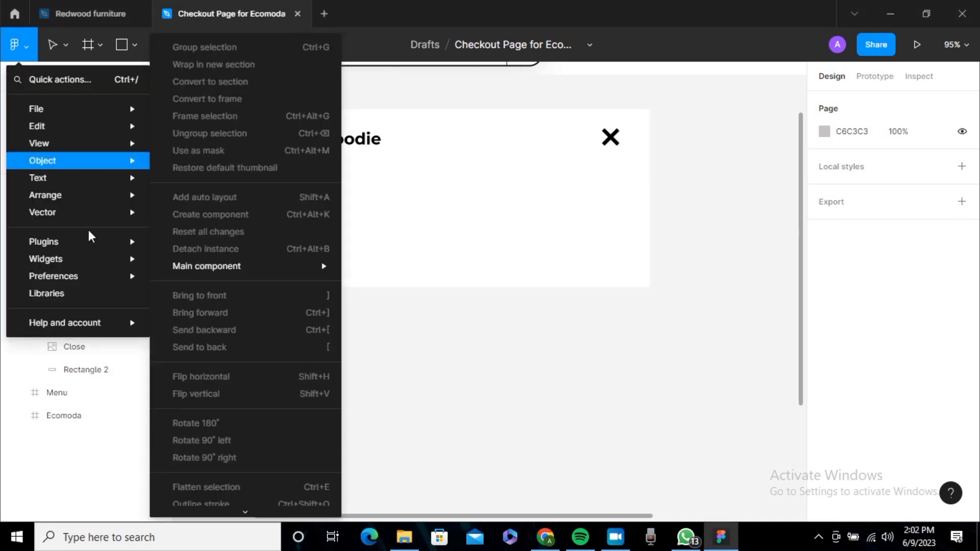
pyautogui.moveTo(94, 246)
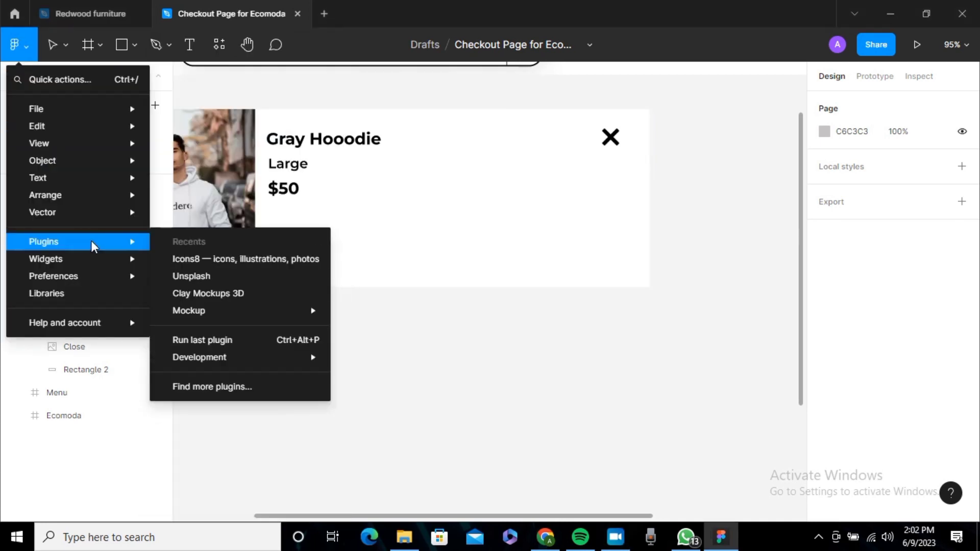
pyautogui.click(206, 265)
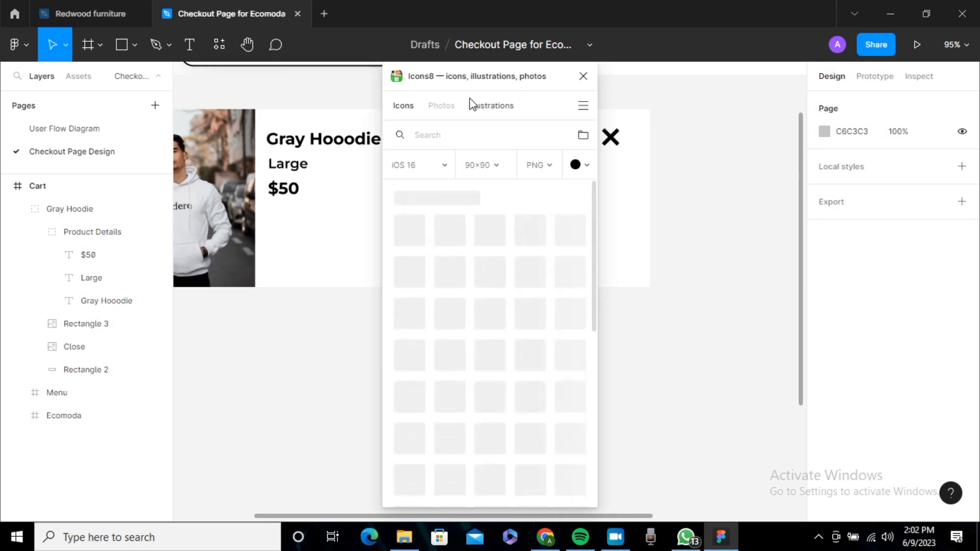
pyautogui.click(475, 131)
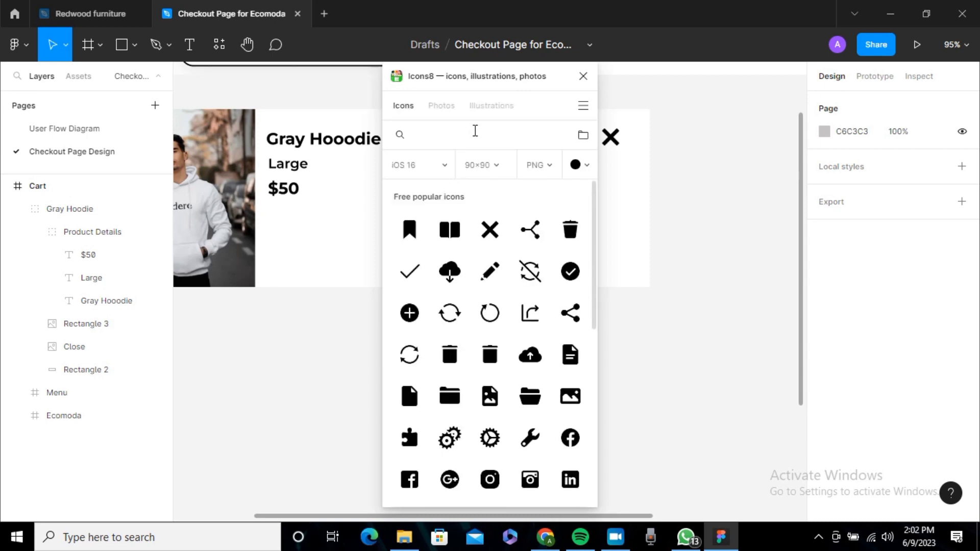
pyautogui.write('plus')
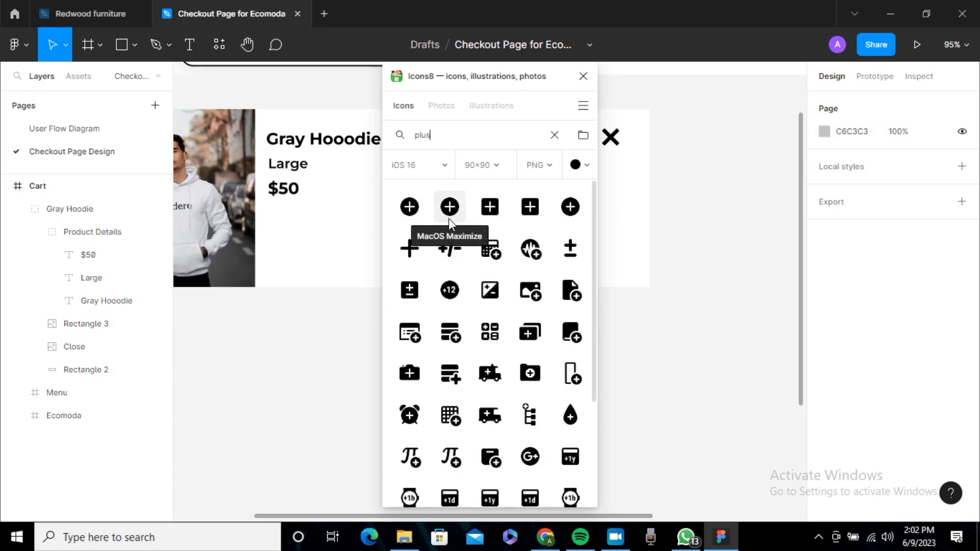
pyautogui.click(410, 207)
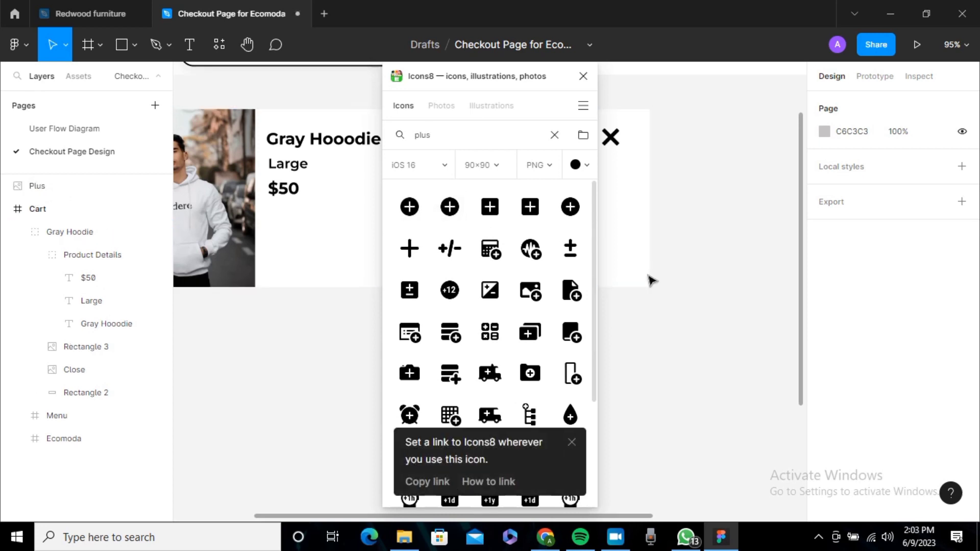
# Search Icons8 for "minus", insert the circled minus icon and close the plugin
pyautogui.click(435, 134)
pyautogui.write('minu')
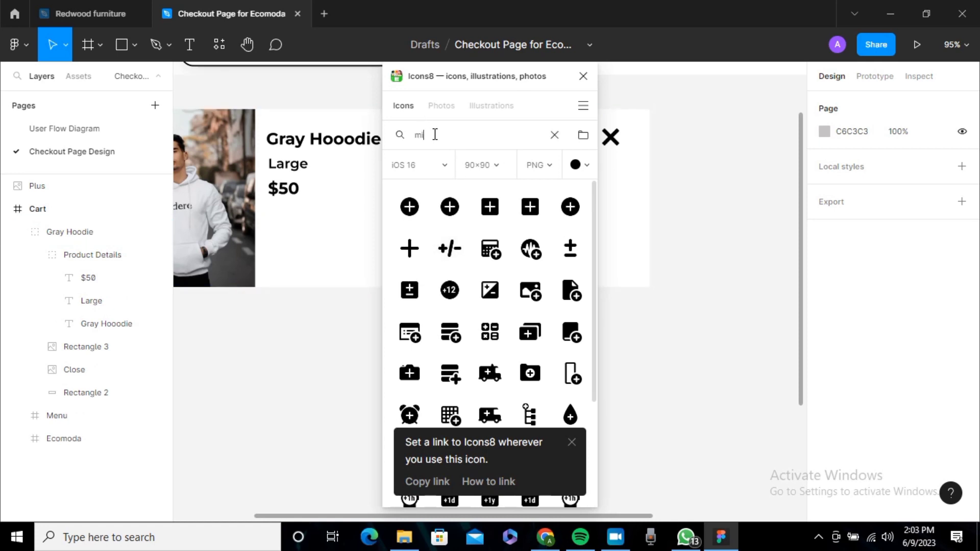
pyautogui.write('s')
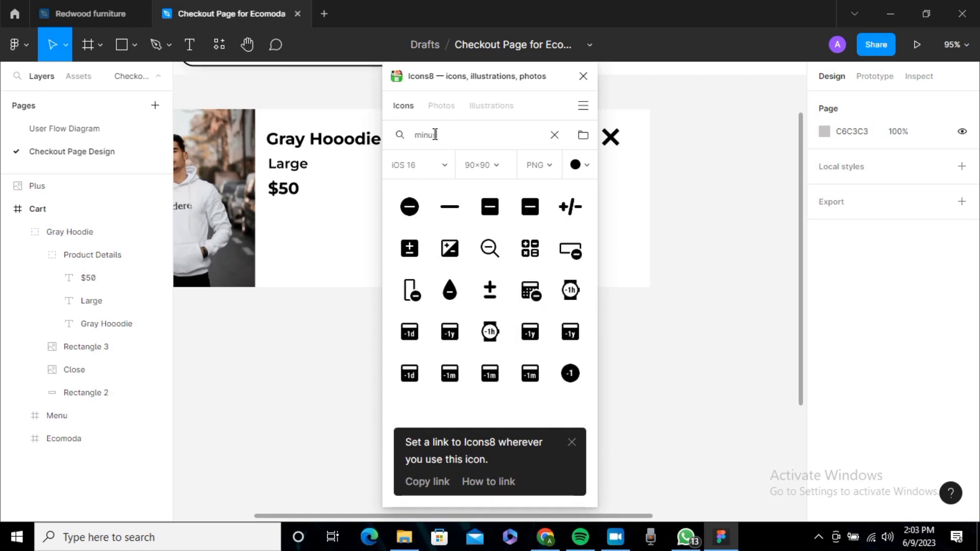
pyautogui.click(404, 215)
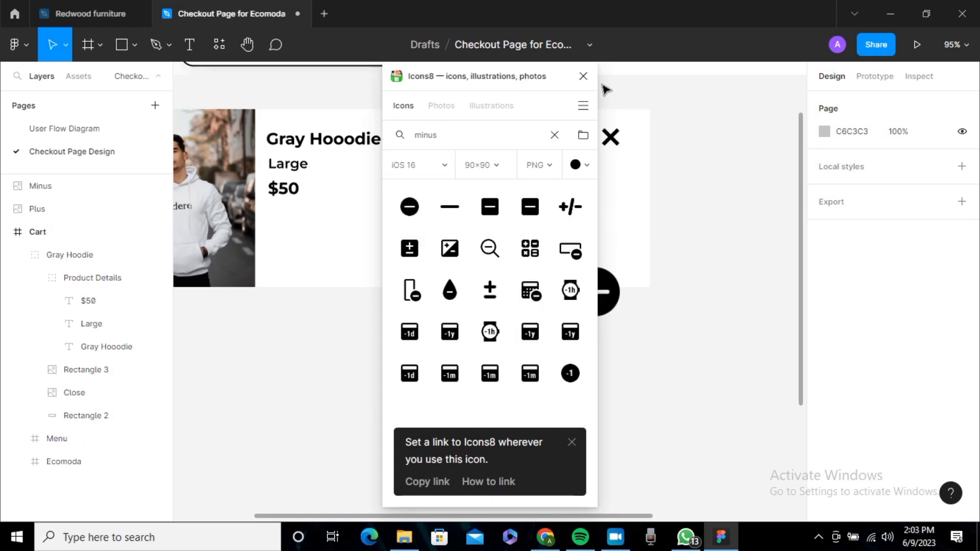
pyautogui.click(585, 76)
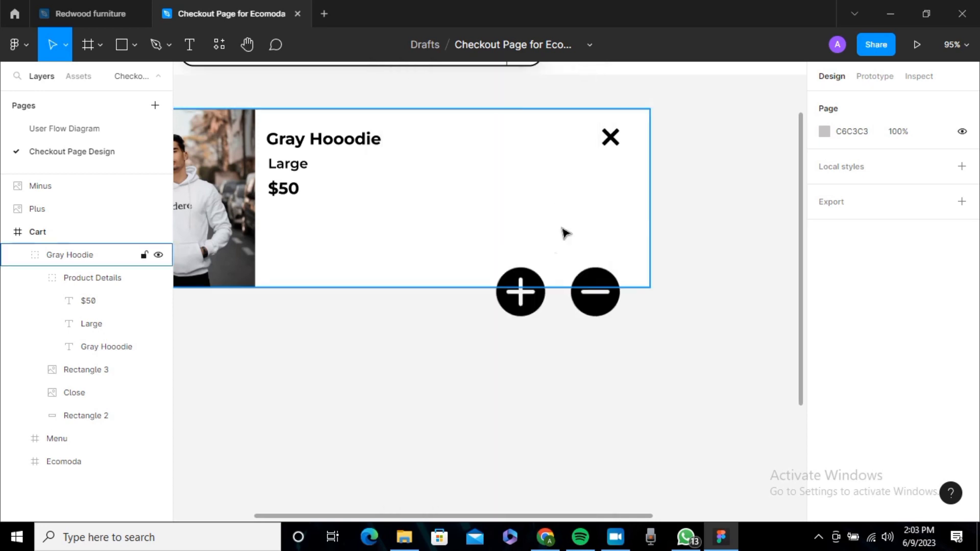
# Shrink the plus icon to about 33 by 45 below the $50 price and move the minus icon onto the card beside it
pyautogui.click(547, 296)
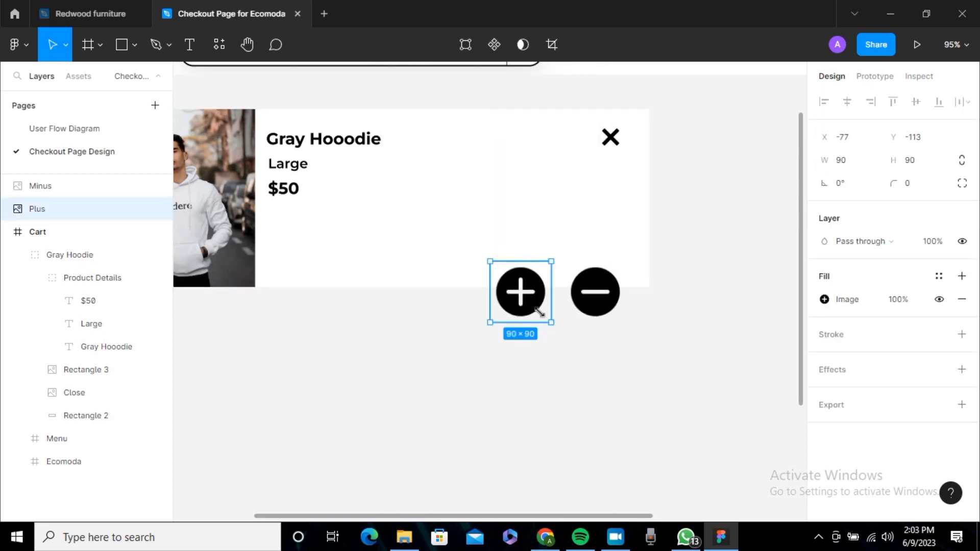
pyautogui.moveTo(540, 313); pyautogui.dragTo(290, 252)
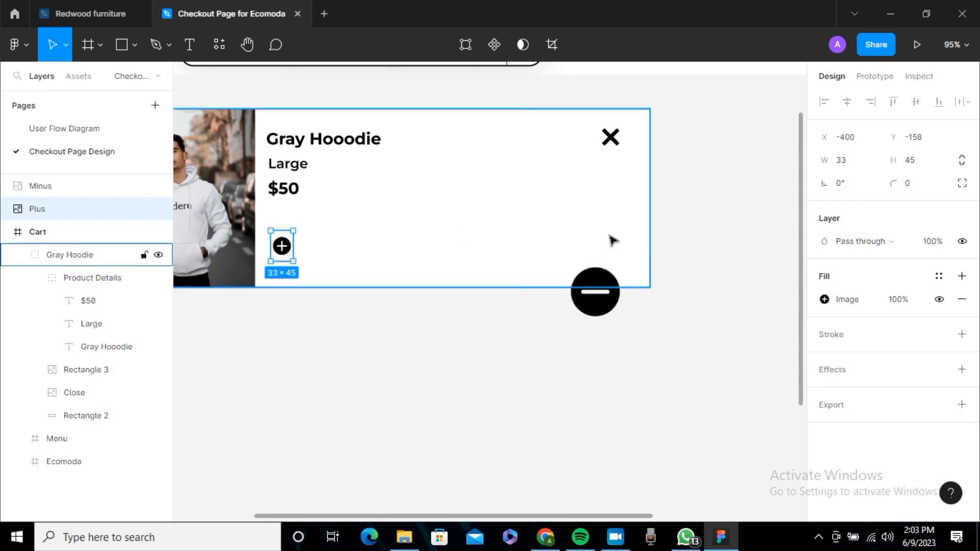
pyautogui.click(593, 302)
pyautogui.moveTo(607, 305); pyautogui.dragTo(438, 255)
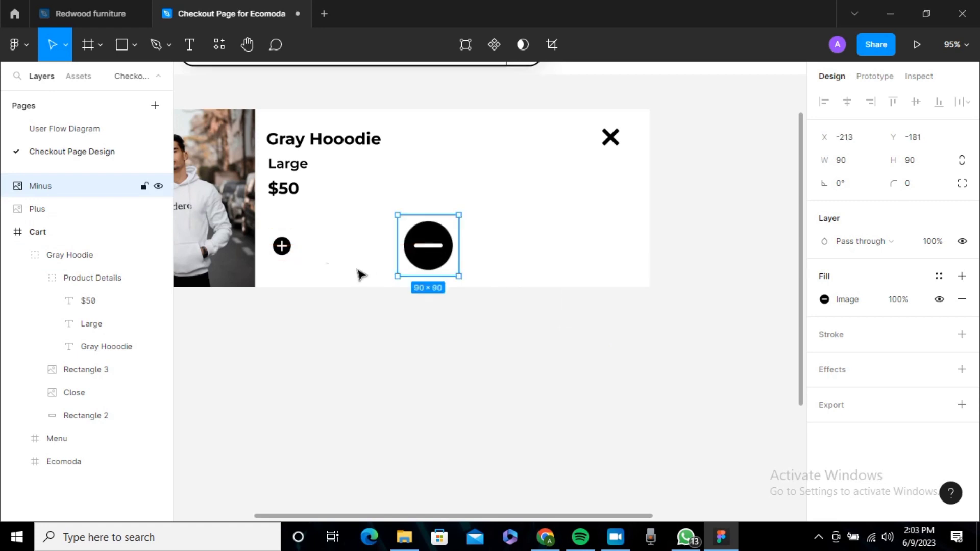
# Resize the minus icon to 33 by 45, matching the plus icon, and position it level with the plus icon
pyautogui.click(289, 253)
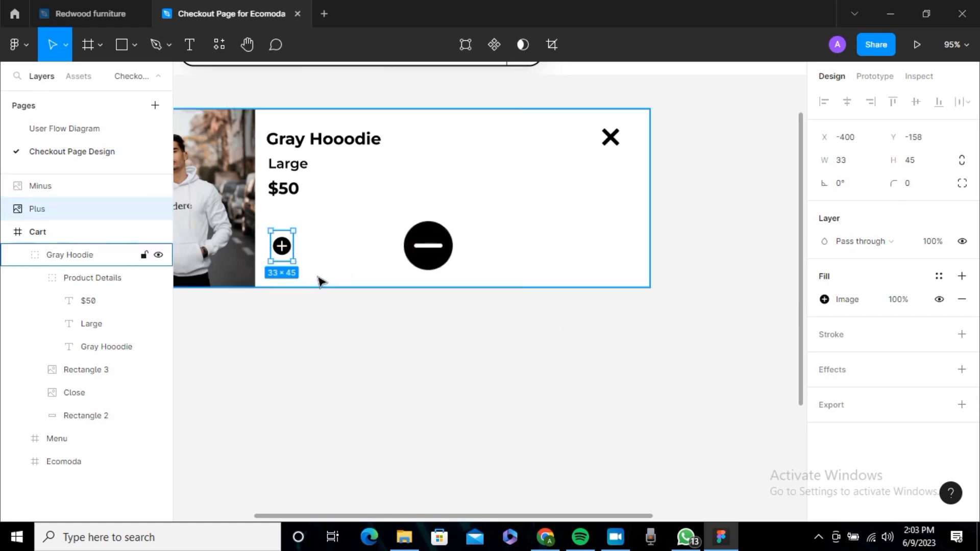
pyautogui.click(928, 171)
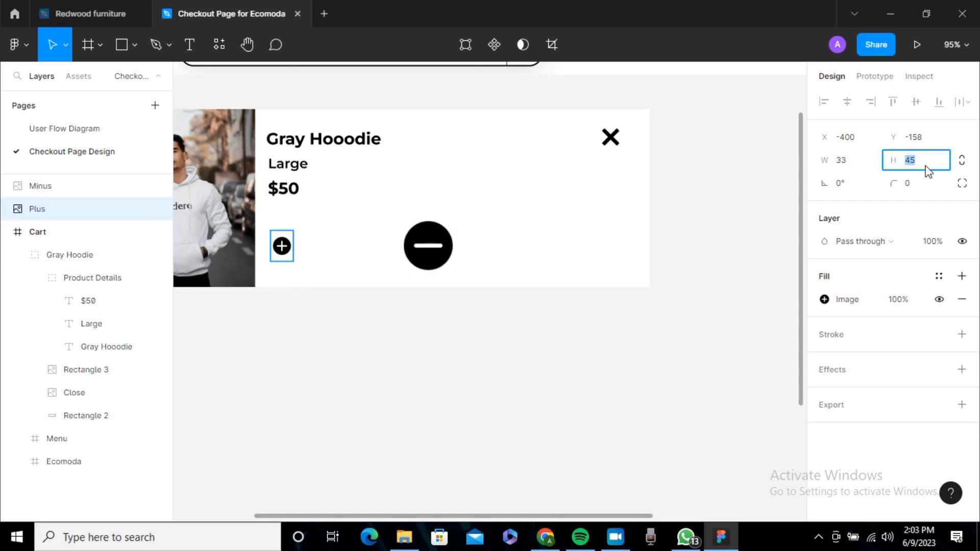
pyautogui.click(445, 243)
pyautogui.click(851, 156)
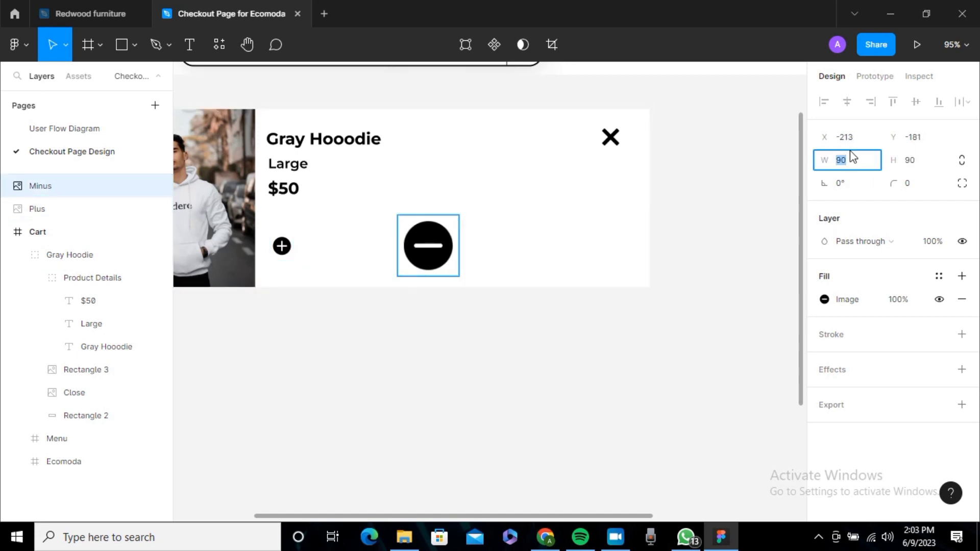
pyautogui.write('33')
pyautogui.press('Return')
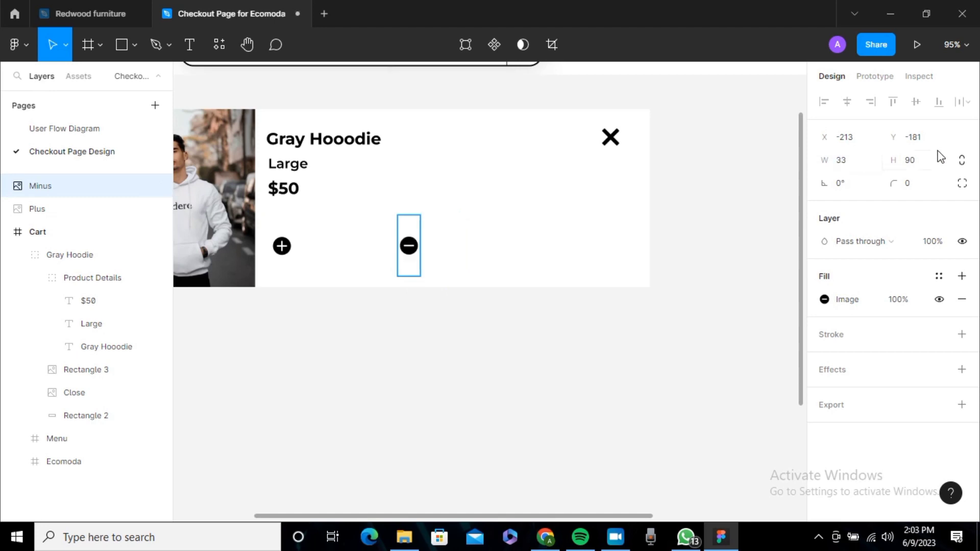
pyautogui.click(938, 162)
pyautogui.write('45')
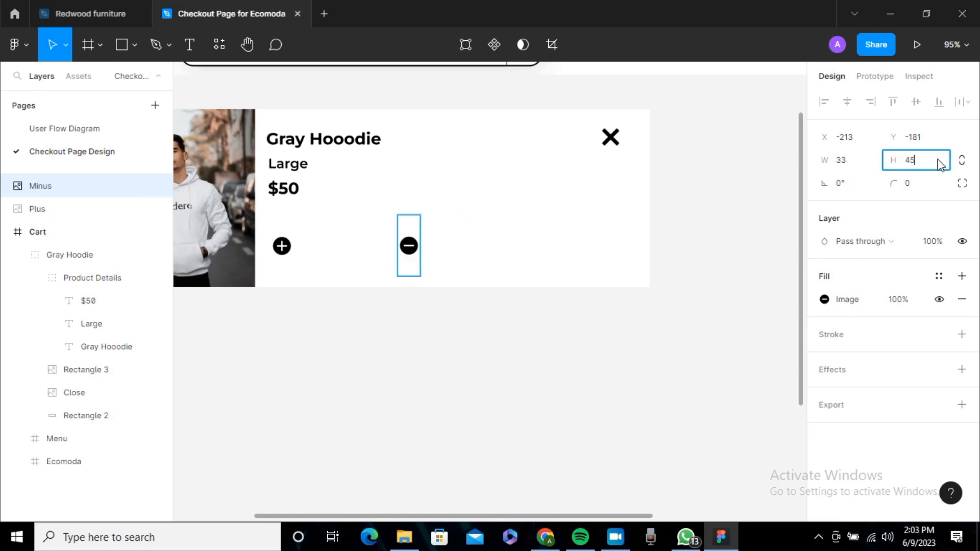
pyautogui.press('Return')
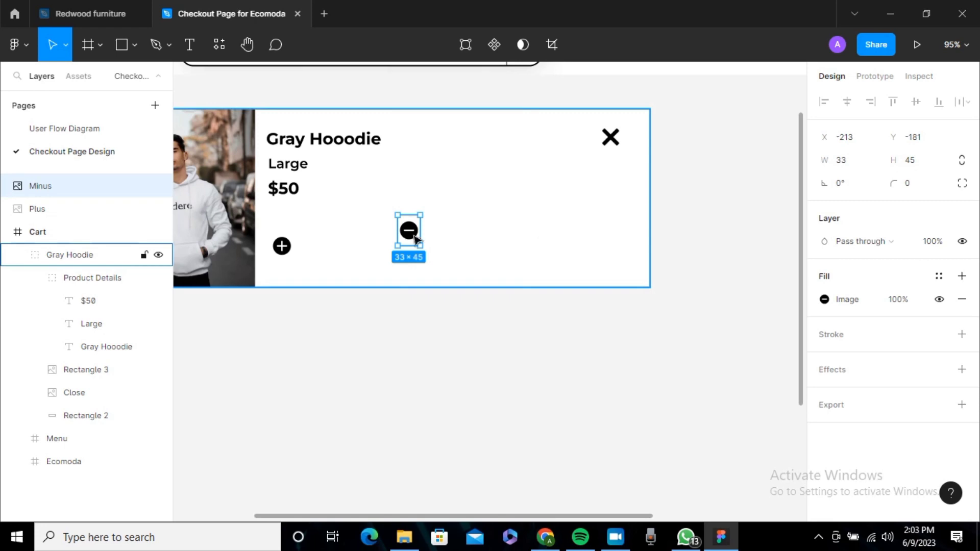
pyautogui.moveTo(411, 236); pyautogui.dragTo(360, 250)
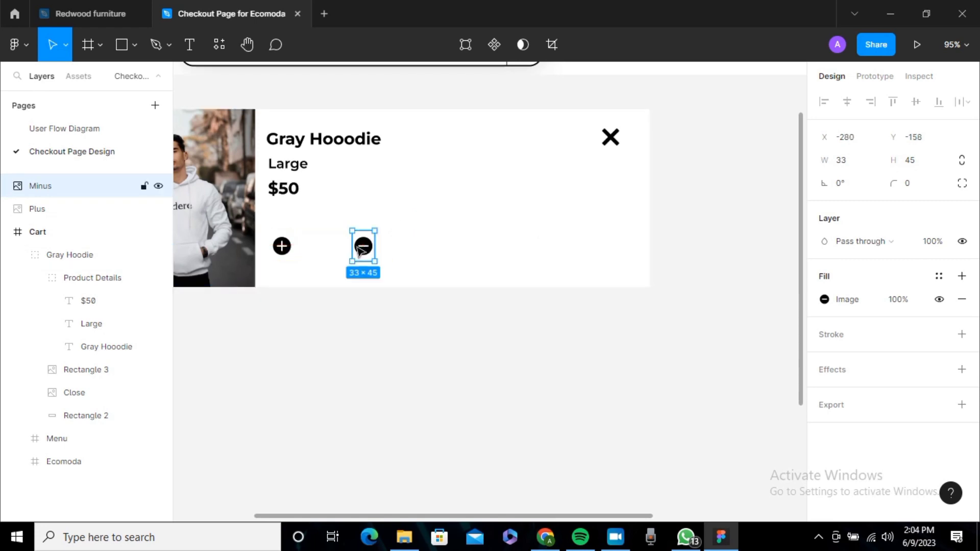
# Draw a grey rectangle about 167 by 33 behind the plus and minus icons on the product card
pyautogui.click(125, 36)
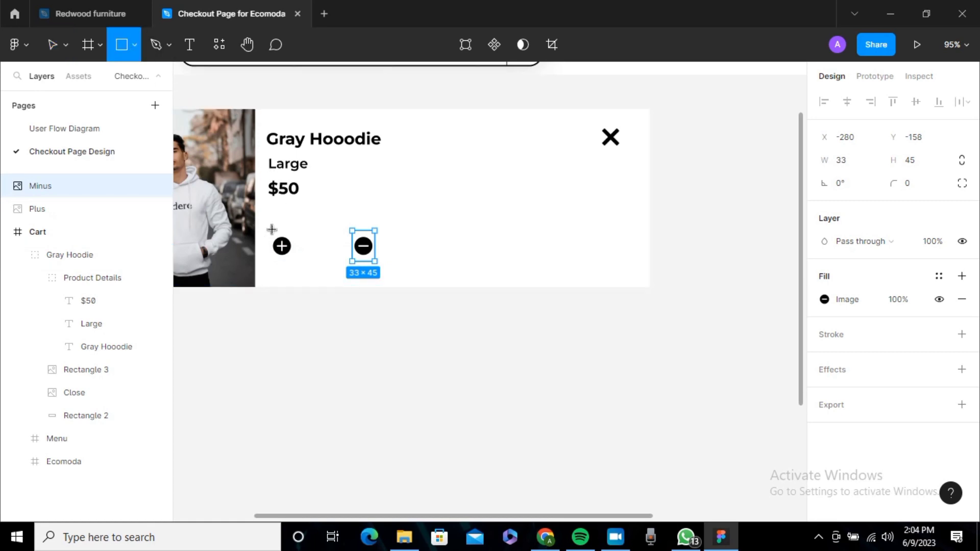
pyautogui.moveTo(242, 230)
pyautogui.mouseDown()
pyautogui.moveTo(273, 259)
pyautogui.moveTo(396, 269)
pyautogui.moveTo(374, 271)
pyautogui.moveTo(384, 244)
pyautogui.moveTo(358, 260)
pyautogui.mouseUp()
pyautogui.hotkey('ctrl', 'z')
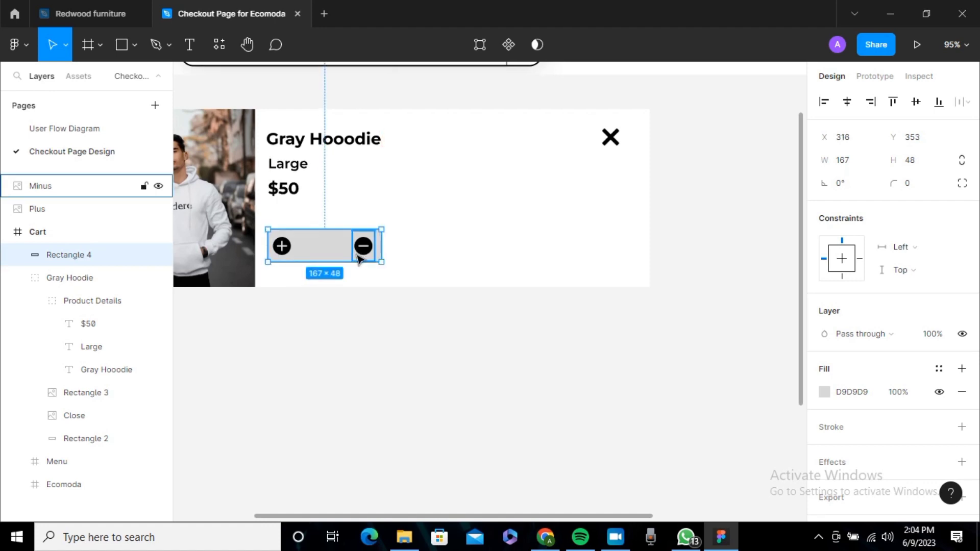
pyautogui.hotkey('ctrl', 'z')
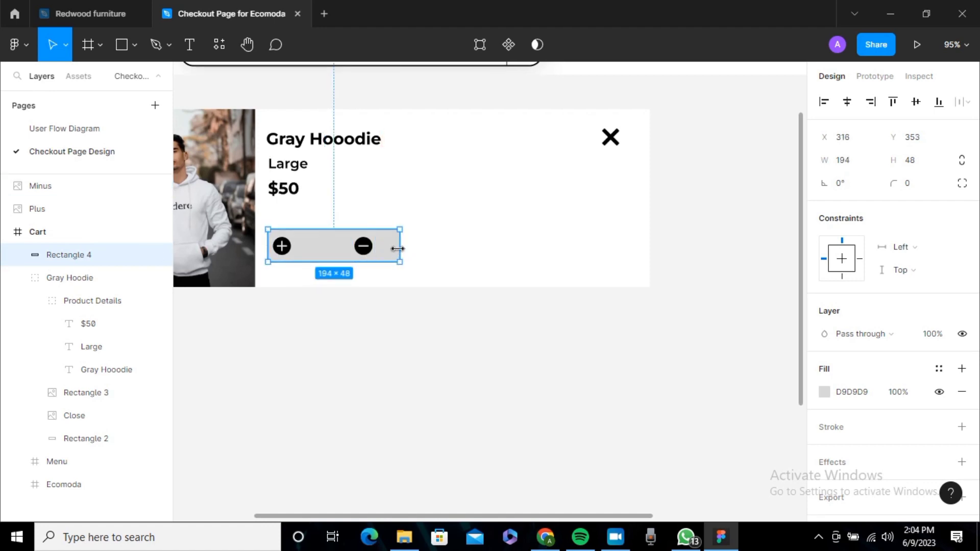
pyautogui.moveTo(398, 248)
pyautogui.mouseDown()
pyautogui.moveTo(366, 248)
pyautogui.moveTo(381, 247)
pyautogui.mouseUp()
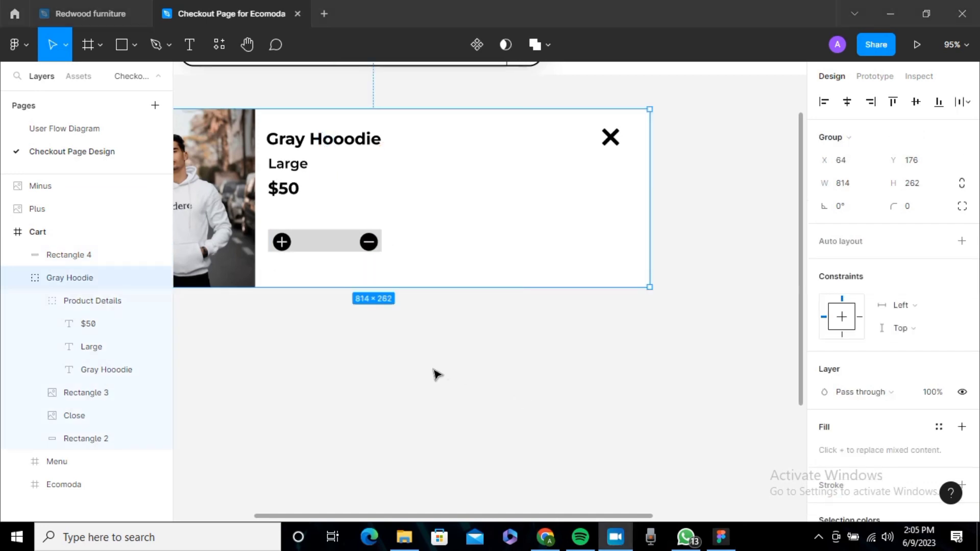
# Round the corners of the grey quantity rectangle with a radius of 40
pyautogui.click(346, 240)
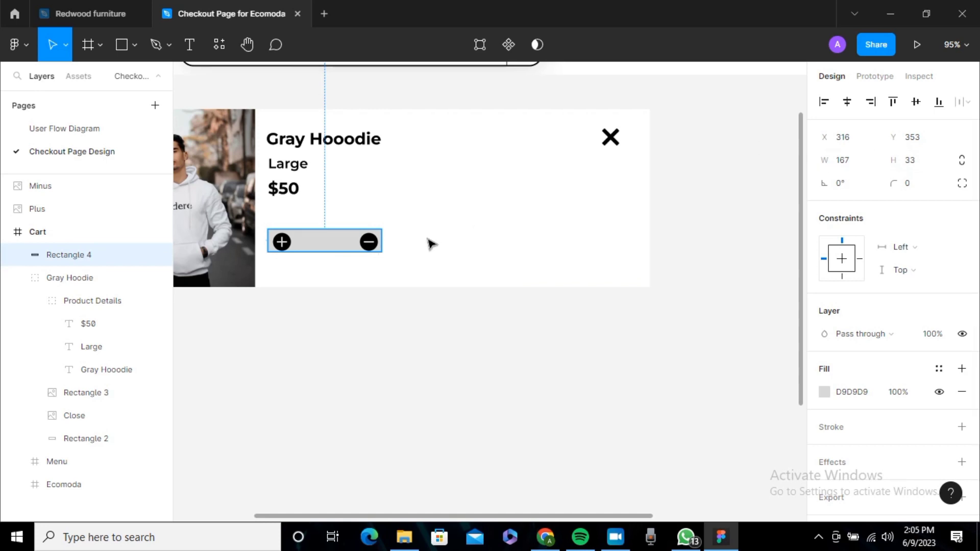
pyautogui.click(279, 247)
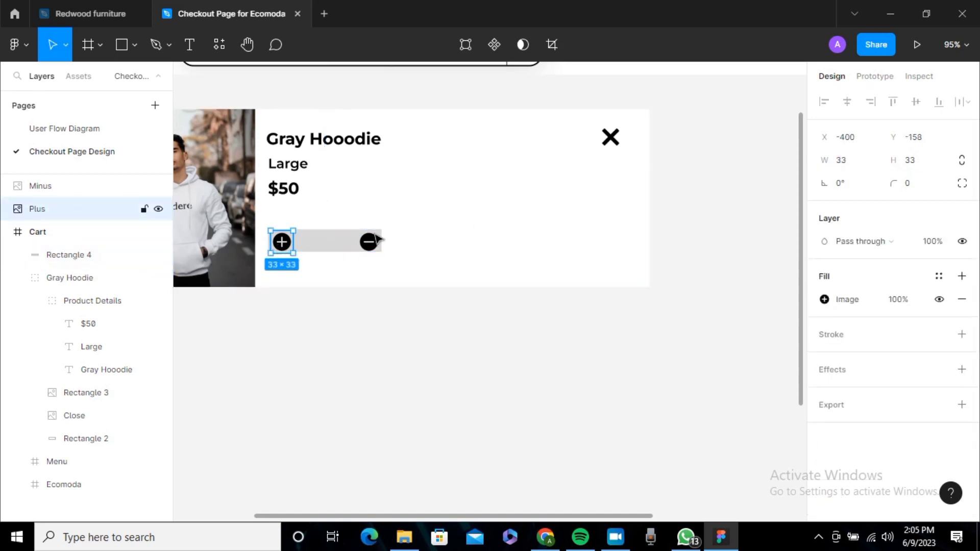
pyautogui.click(338, 247)
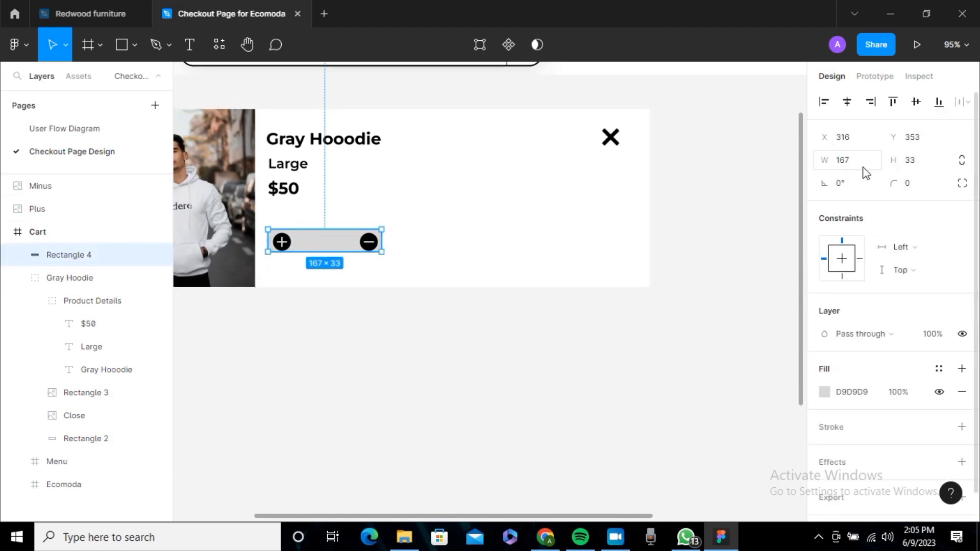
pyautogui.click(919, 190)
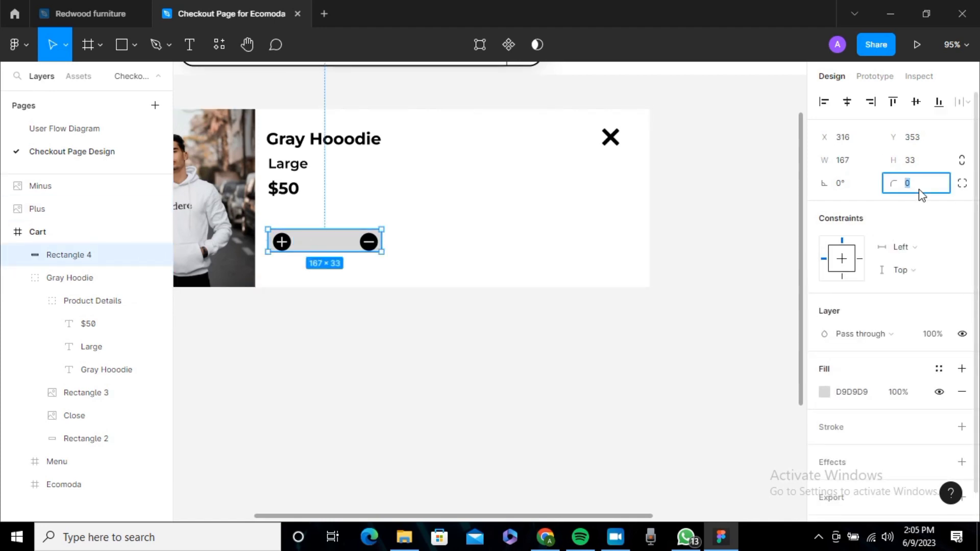
pyautogui.press('Return')
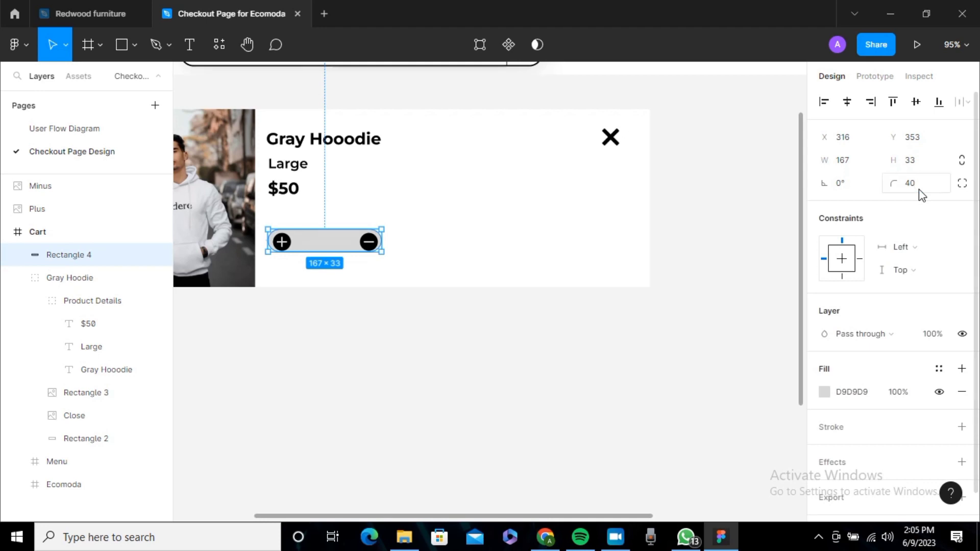
# Change the grey quantity rectangle's corner radius to 33 and deselect it
pyautogui.click(917, 190)
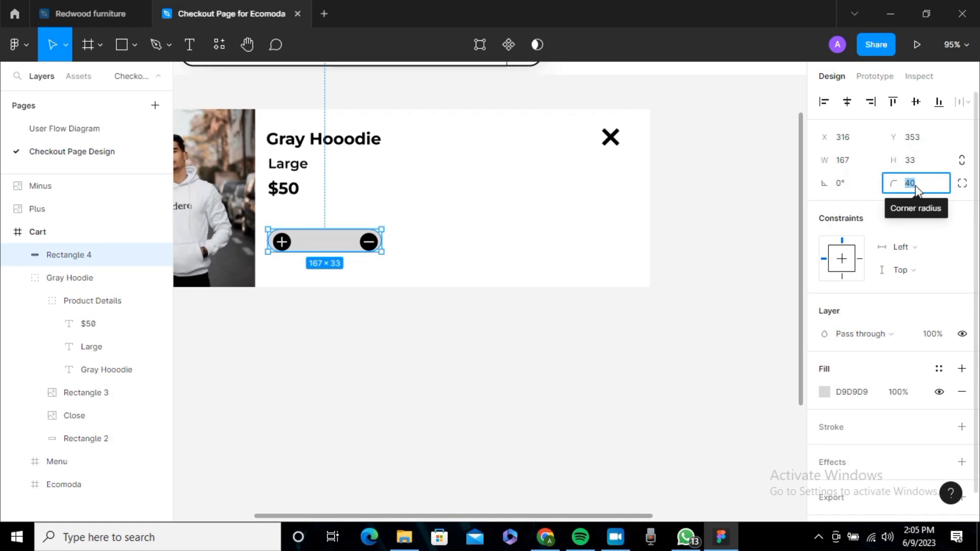
pyautogui.write('33')
pyautogui.press('Return')
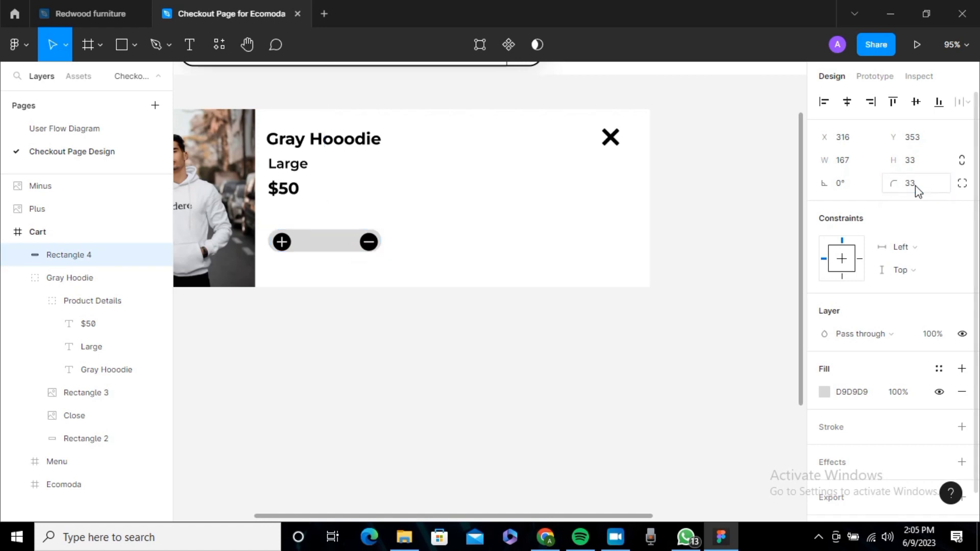
pyautogui.click(918, 190)
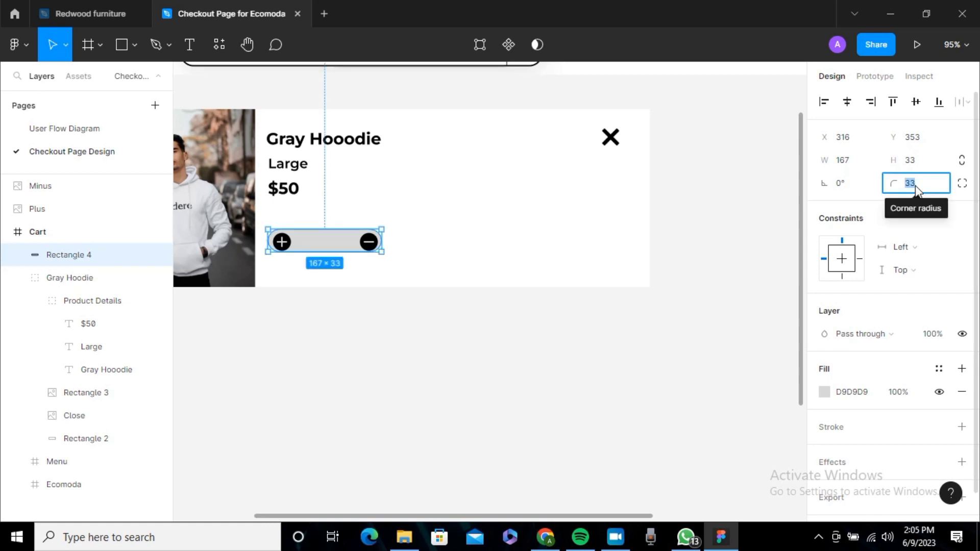
pyautogui.click(729, 219)
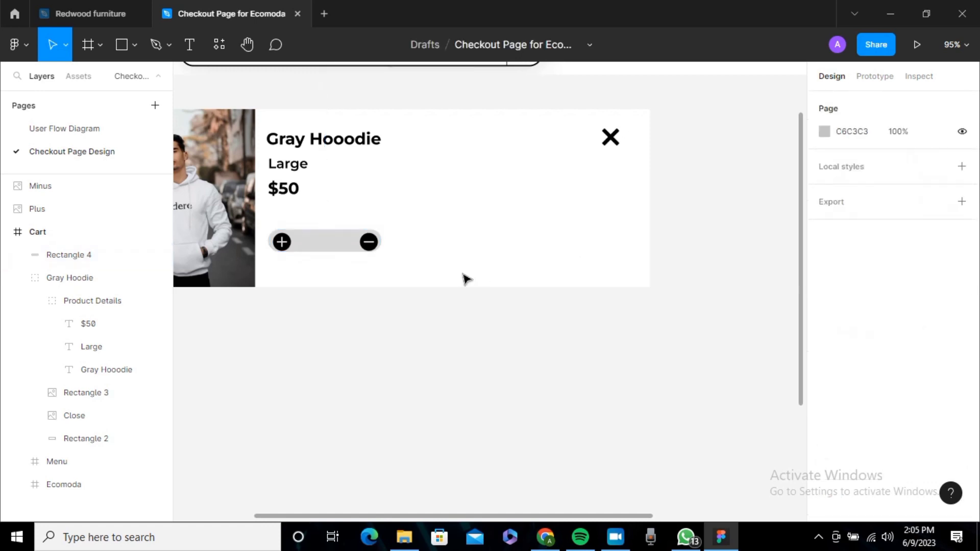
# Undo the corner rounding on the grey quantity rectangle
pyautogui.click(369, 242)
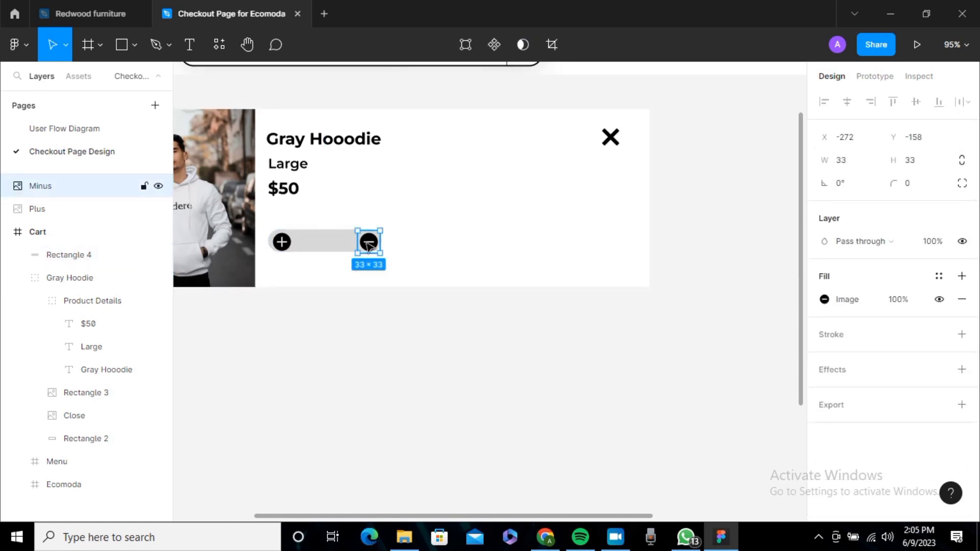
pyautogui.click(640, 255)
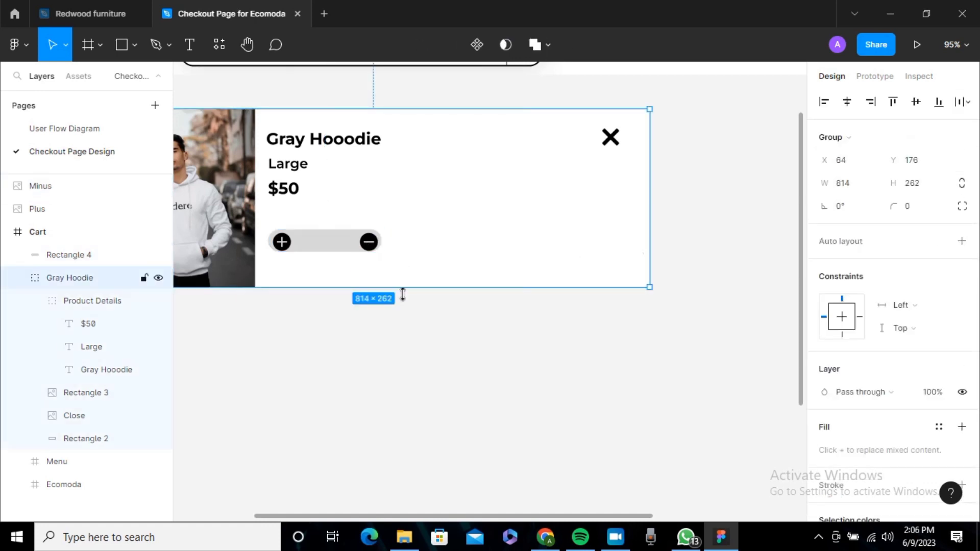
pyautogui.doubleClick(325, 254)
pyautogui.hotkey('ctrl', 'z')
pyautogui.hotkey('ctrl', 'z')
pyautogui.hotkey('ctrl', 'z')
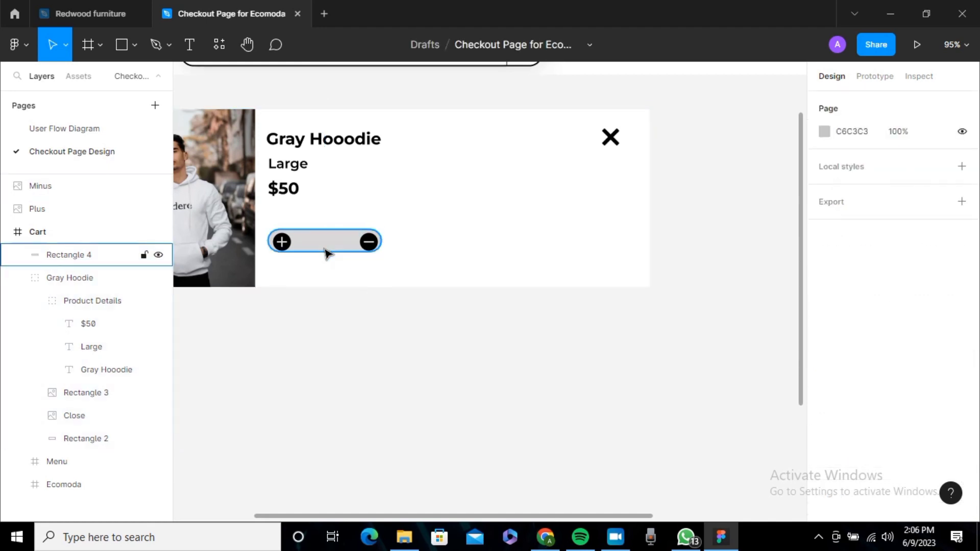
pyautogui.click(325, 254)
pyautogui.hotkey('ctrl', 'z')
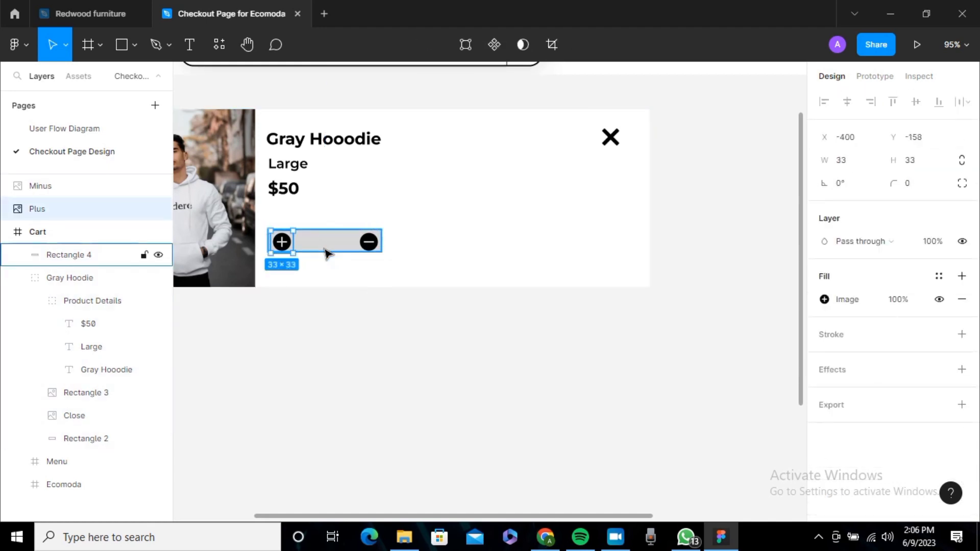
pyautogui.click(396, 273)
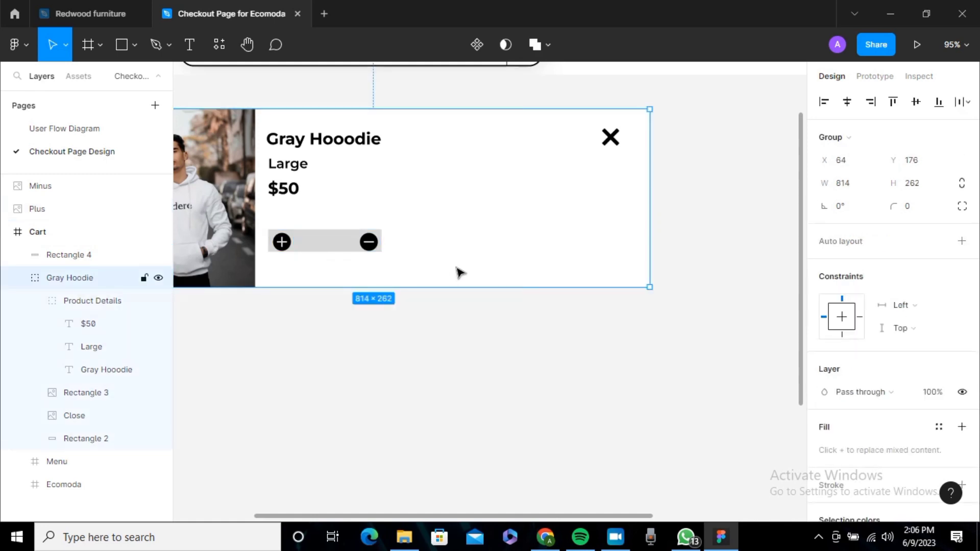
# Nudge the plus icon one pixel to the left within the grey rectangle
pyautogui.click(281, 243)
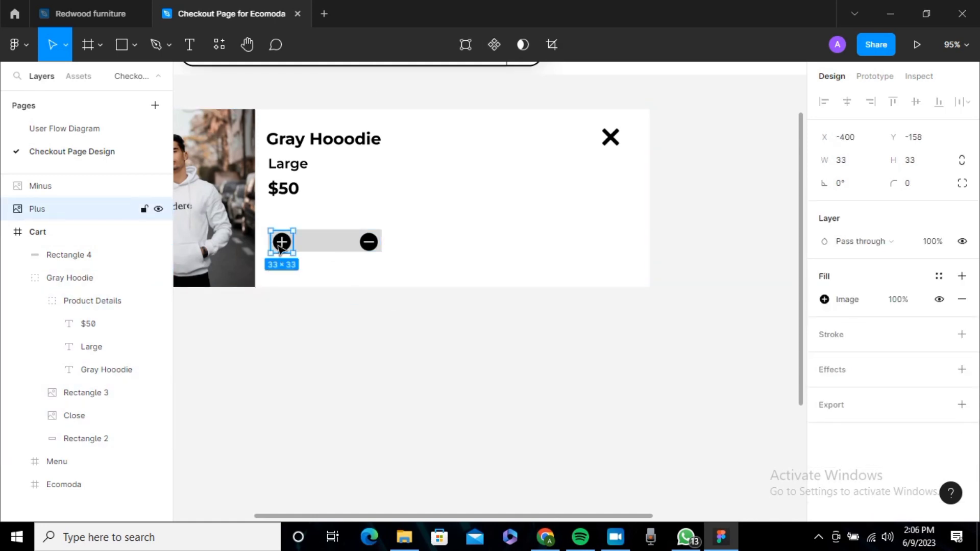
pyautogui.press('Left')
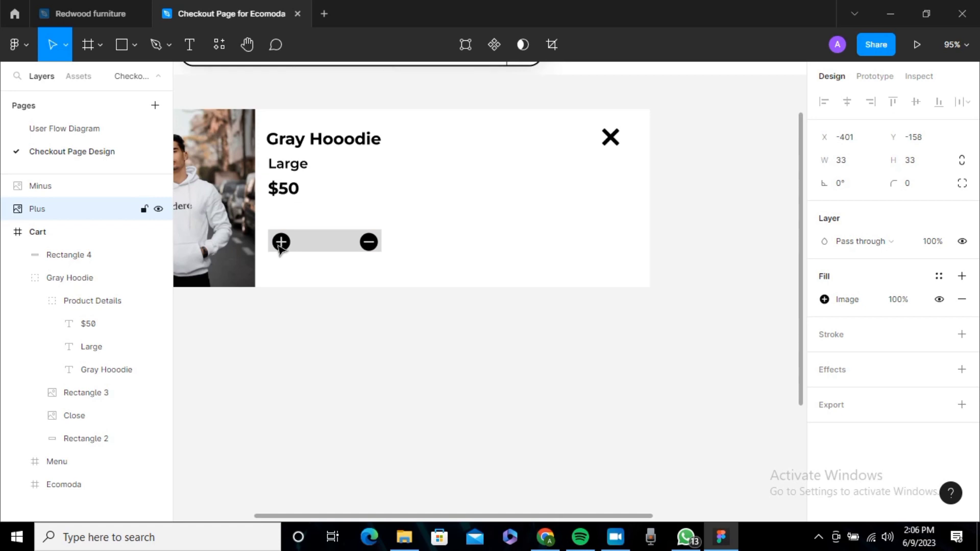
pyautogui.press('Down')
pyautogui.click(438, 285)
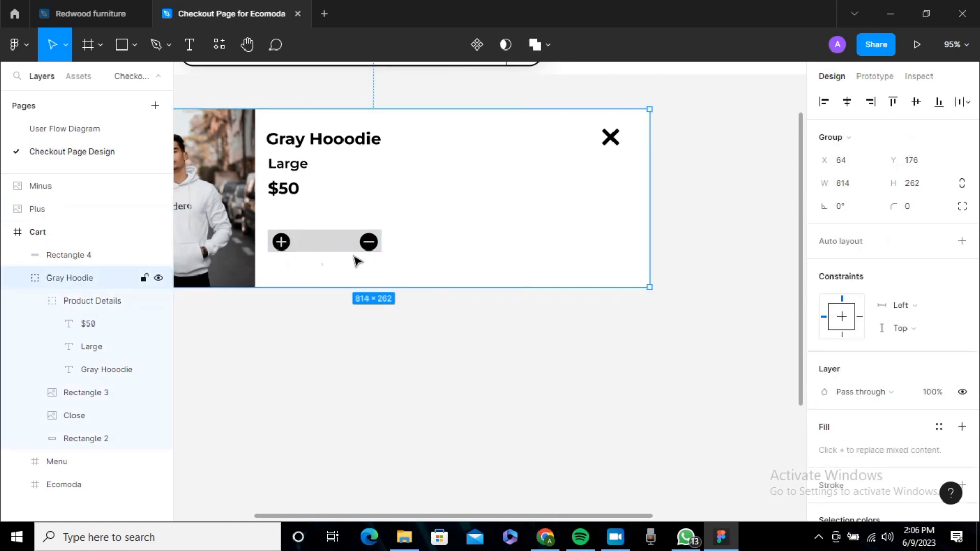
# Duplicate the grey quantity rectangle and narrow the copy to a width of 36, so it sits behind the plus icon
pyautogui.doubleClick(314, 241)
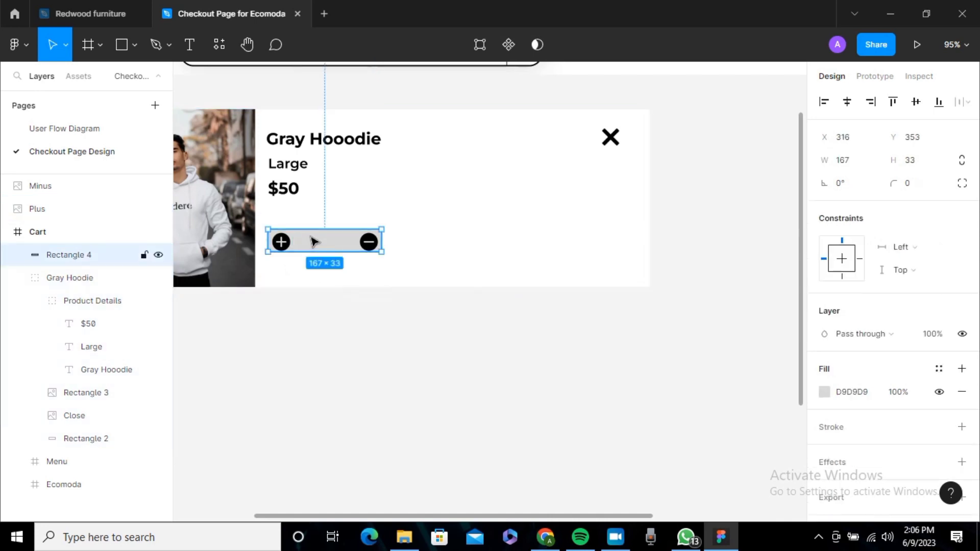
pyautogui.hotkey('ctrl', 'd')
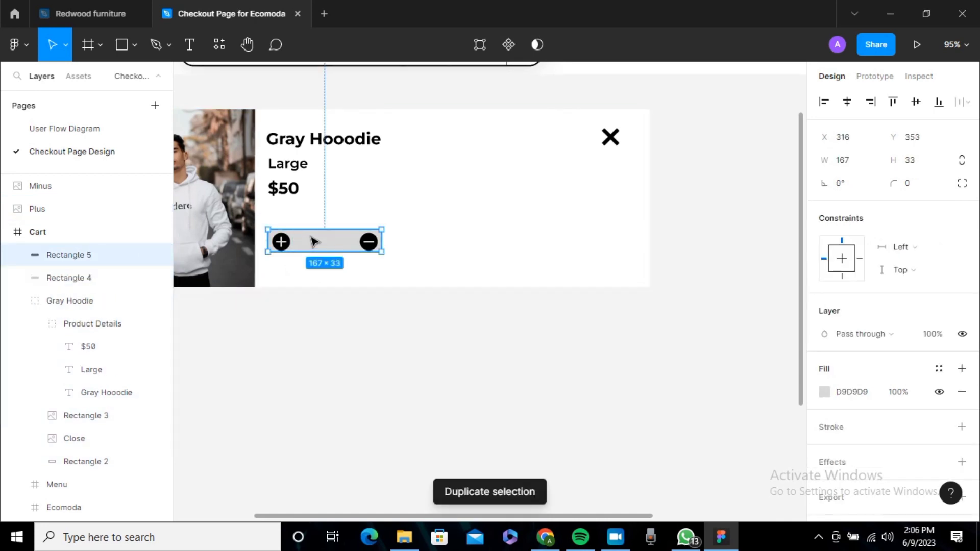
pyautogui.moveTo(384, 239); pyautogui.dragTo(295, 239)
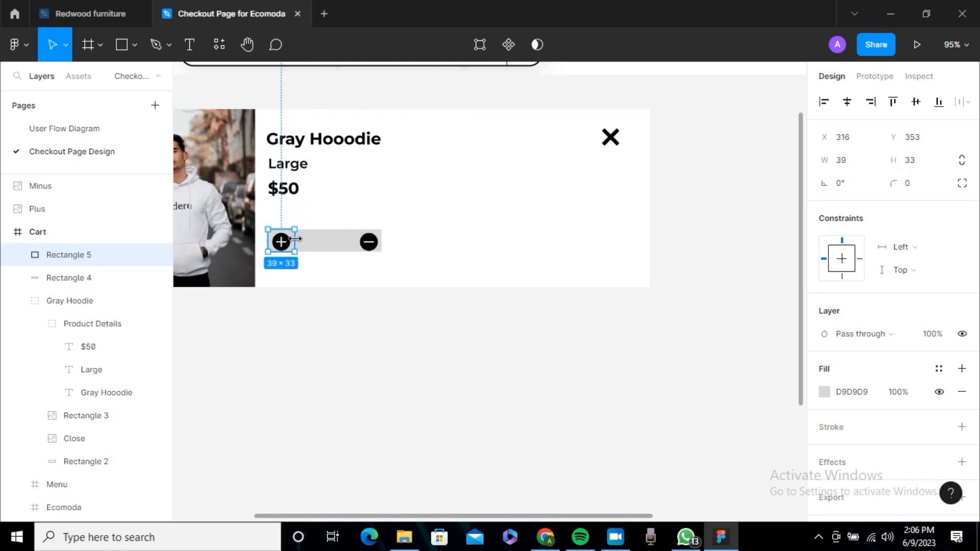
pyautogui.click(857, 167)
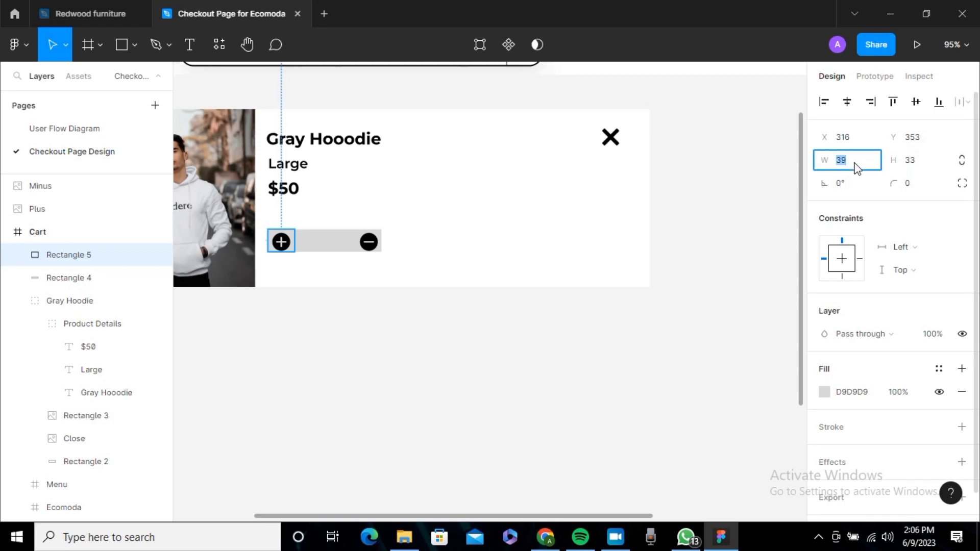
pyautogui.write('36')
pyautogui.press('Return')
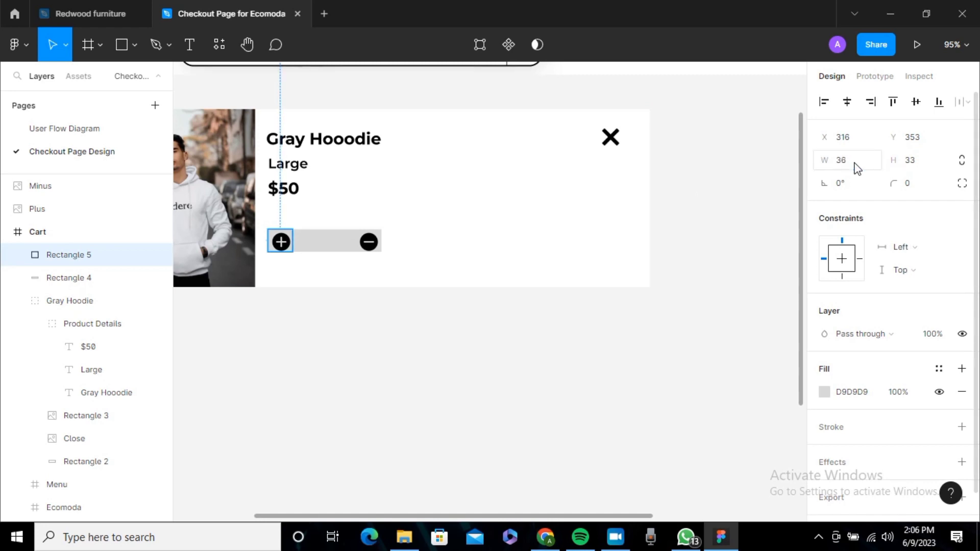
# Duplicate the 36-wide rectangle and move the copy horizontally to X 447, behind the minus icon at the quantity bar's right end
pyautogui.hotkey('ctrl', 'd')
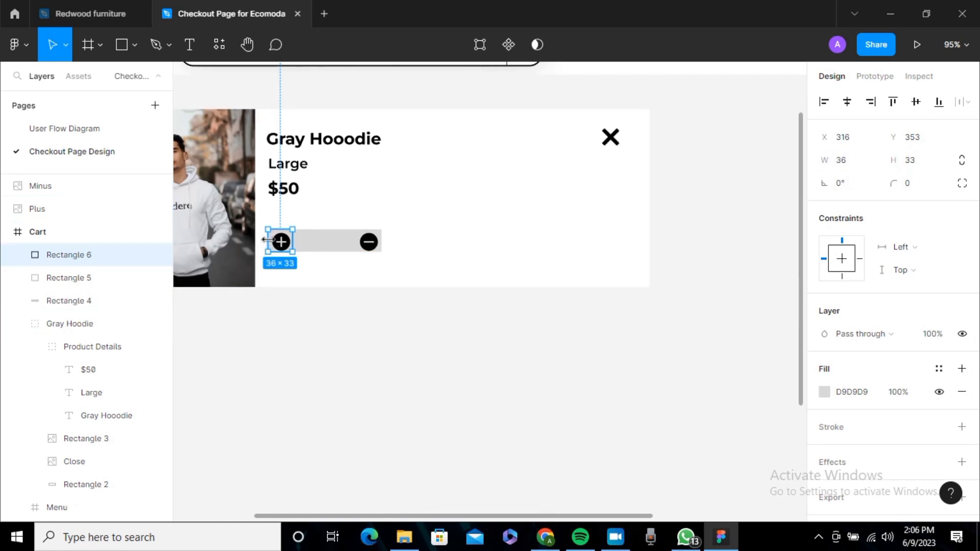
pyautogui.press('Right')
pyautogui.press('Right')
pyautogui.press('Right')
pyautogui.press('Right')
pyautogui.press('Right')
pyautogui.press('Right')
pyautogui.press('Right')
pyautogui.press('Right')
pyautogui.press('Right')
pyautogui.press('Right')
pyautogui.press('Right')
pyautogui.press('Right')
pyautogui.press('Right')
pyautogui.press('Right')
pyautogui.press('Right')
pyautogui.press('Right')
pyautogui.press('Right')
pyautogui.press('Right')
pyautogui.press('Right')
pyautogui.press('Right')
pyautogui.press('Right')
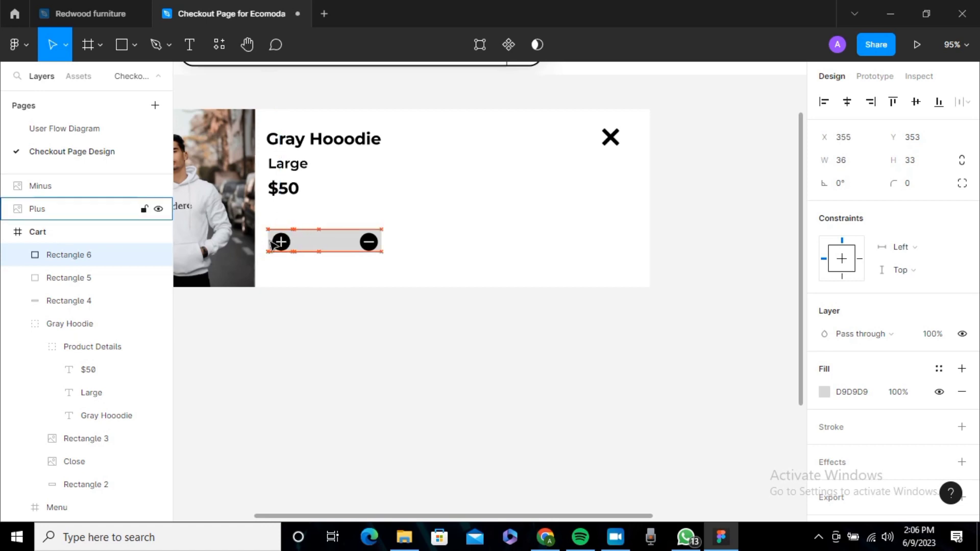
pyautogui.press('Right')
pyautogui.press('Right')
pyautogui.press('Right')
pyautogui.press('Right')
pyautogui.press('Right')
pyautogui.press('Right')
pyautogui.press('Right')
pyautogui.press('Right')
pyautogui.press('Right')
pyautogui.press('Right')
pyautogui.press('Right')
pyautogui.press('Right')
pyautogui.press('Right')
pyautogui.press('Right')
pyautogui.press('Right')
pyautogui.press('Right')
pyautogui.press('Right')
pyautogui.press('Right')
pyautogui.press('Right')
pyautogui.press('Right')
pyautogui.press('Right')
pyautogui.press('Right')
pyautogui.press('Right')
pyautogui.press('Right')
pyautogui.press('Right')
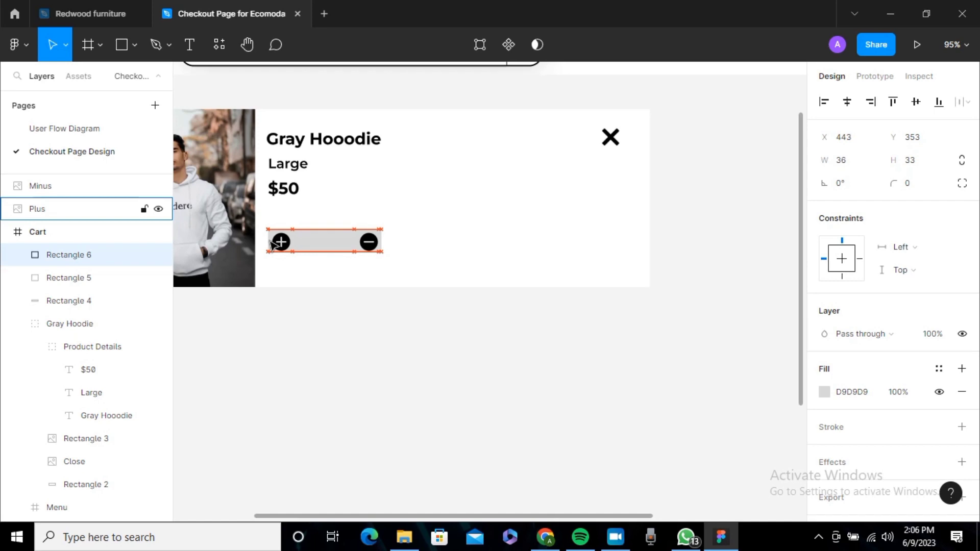
# Add a black 000000 inside stroke with a thickness of 2 to the full-width grey quantity rectangle
pyautogui.click(314, 243)
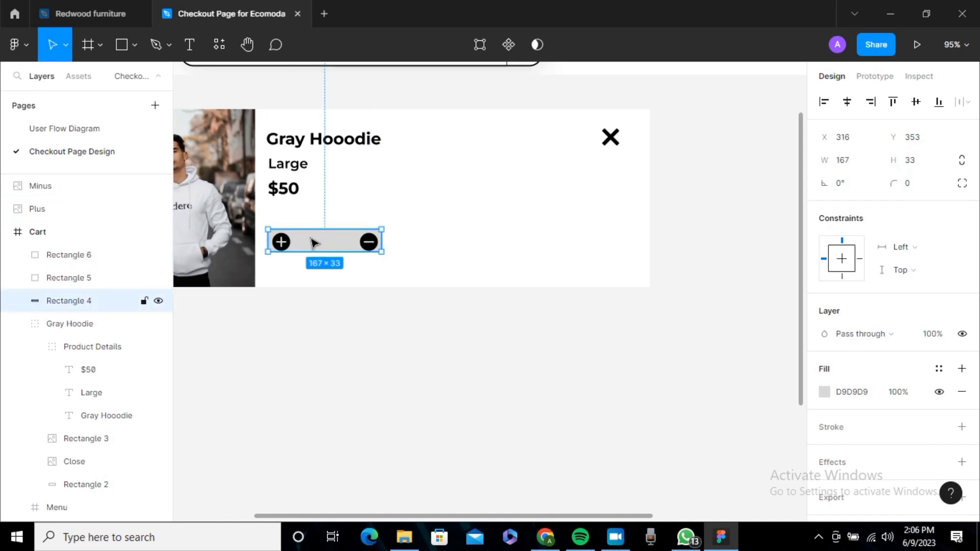
pyautogui.scroll(-1, 861, 364)
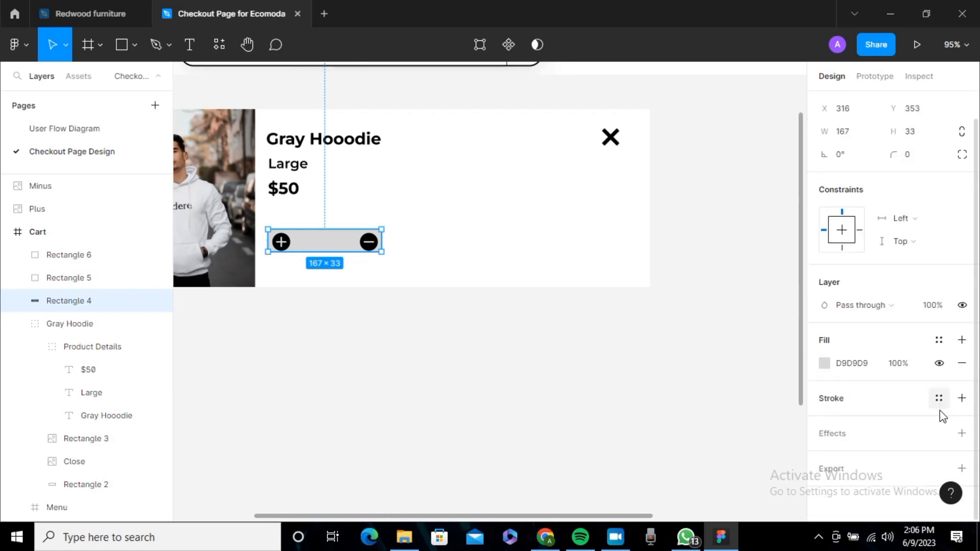
pyautogui.click(962, 401)
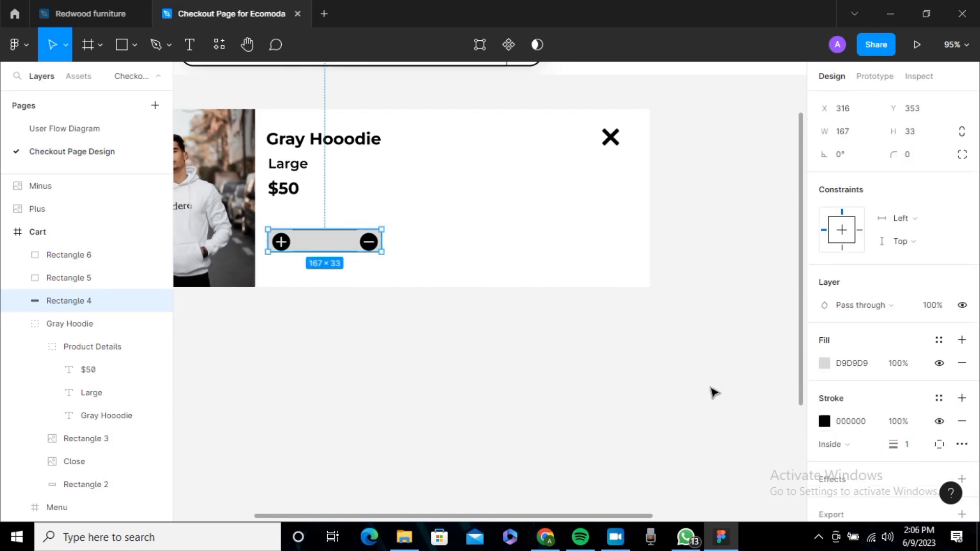
pyautogui.click(918, 449)
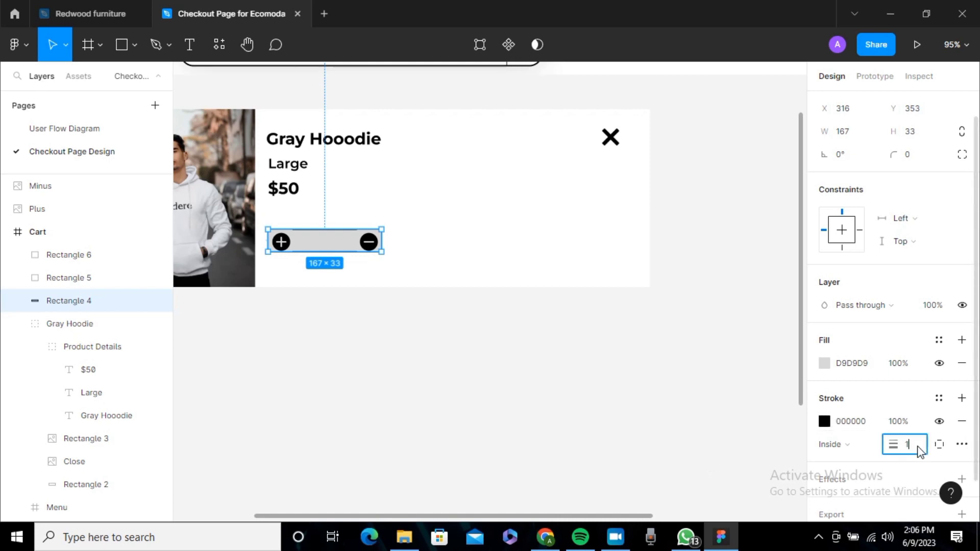
pyautogui.doubleClick(918, 449)
pyautogui.press('Return')
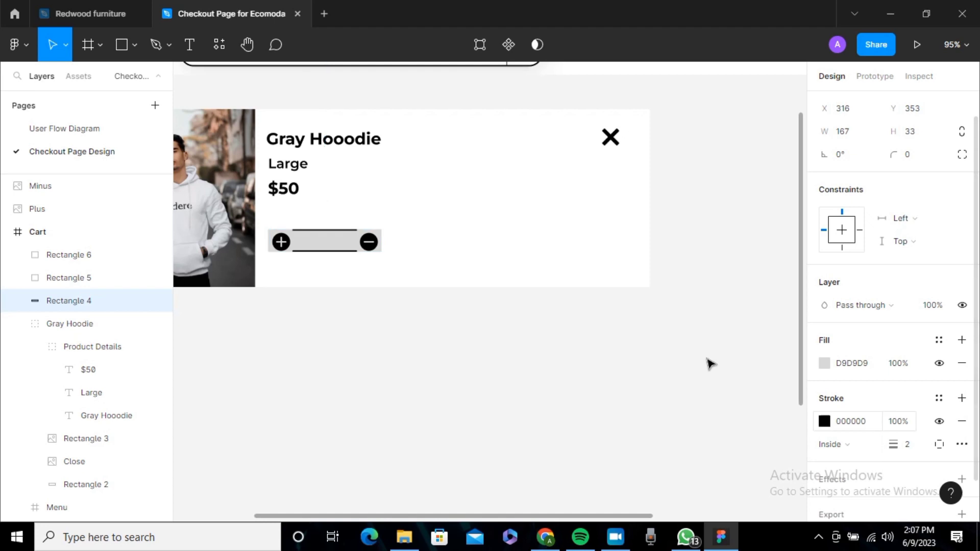
# Give the minus icon a black inside stroke with a thickness of 2
pyautogui.click(361, 243)
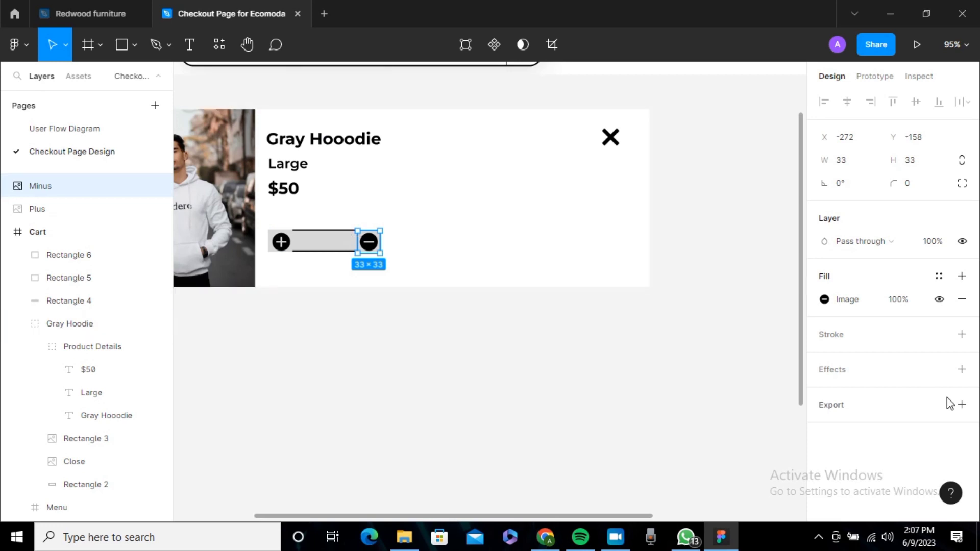
pyautogui.click(962, 337)
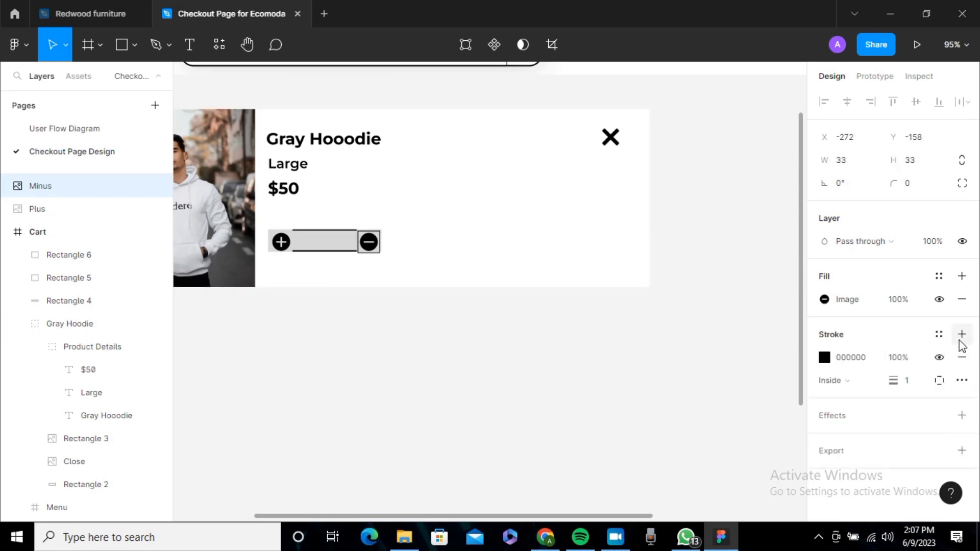
pyautogui.click(919, 387)
pyautogui.write('2')
pyautogui.press('Return')
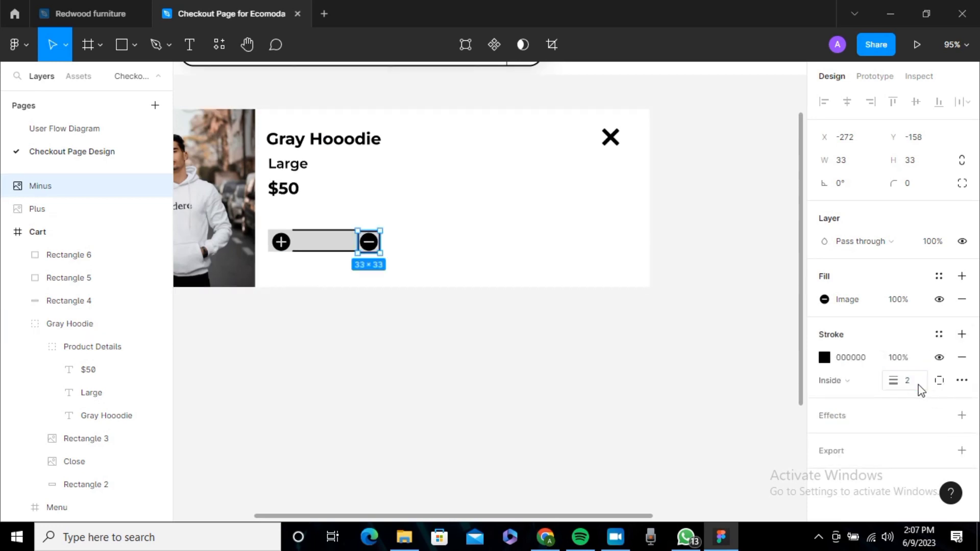
# Give the plus icon a black inside stroke with a thickness of 2 and deselect it
pyautogui.click(281, 242)
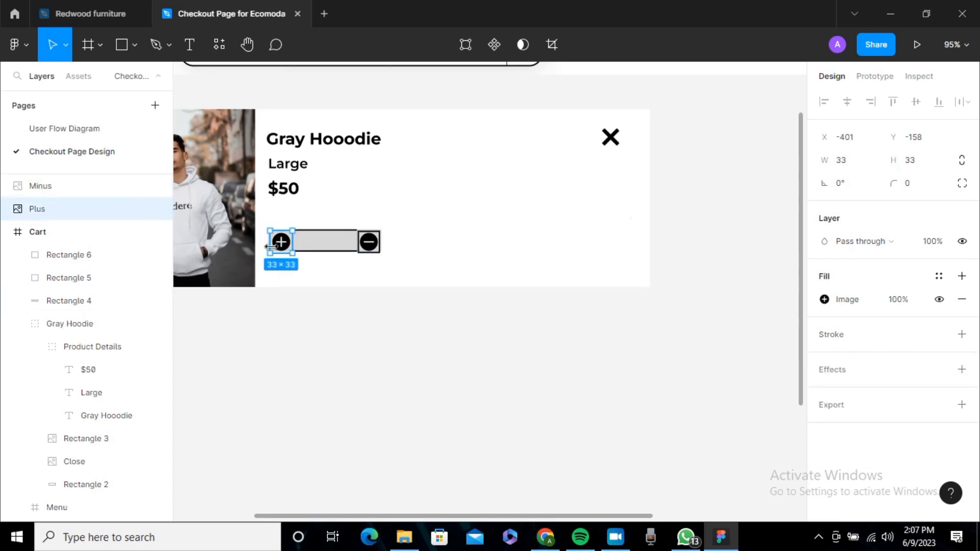
pyautogui.click(962, 335)
pyautogui.click(919, 382)
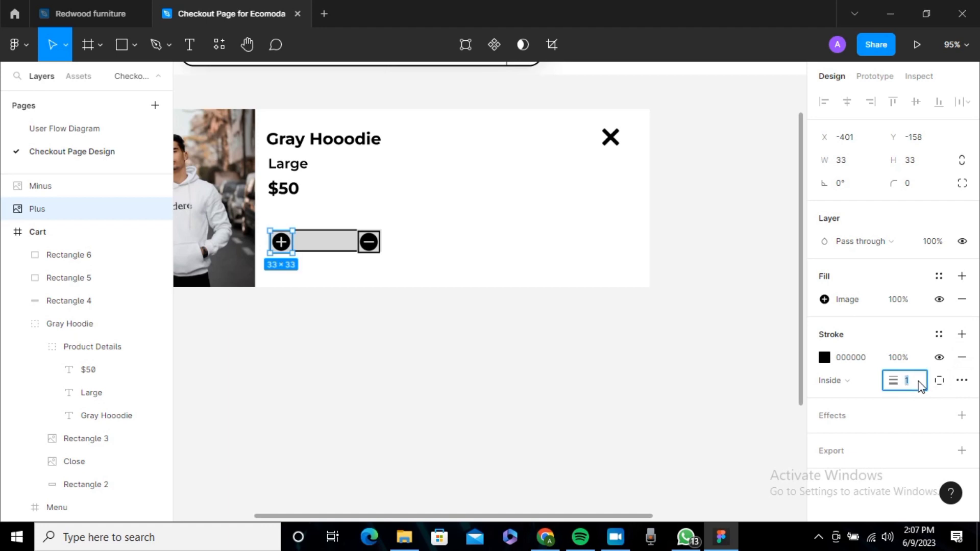
pyautogui.press('Return')
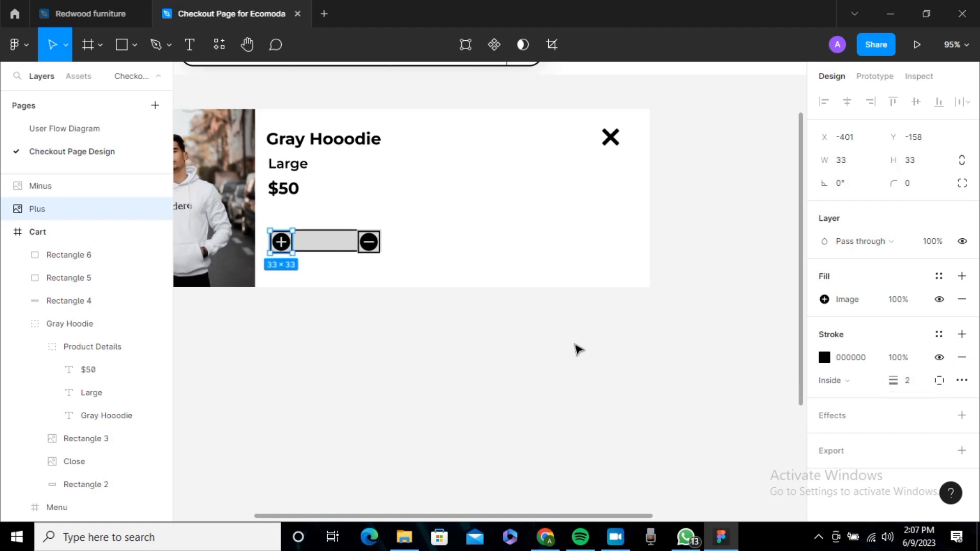
pyautogui.click(577, 350)
# Nudge the full-width quantity rectangle down two pixels to Y 355
pyautogui.click(329, 250)
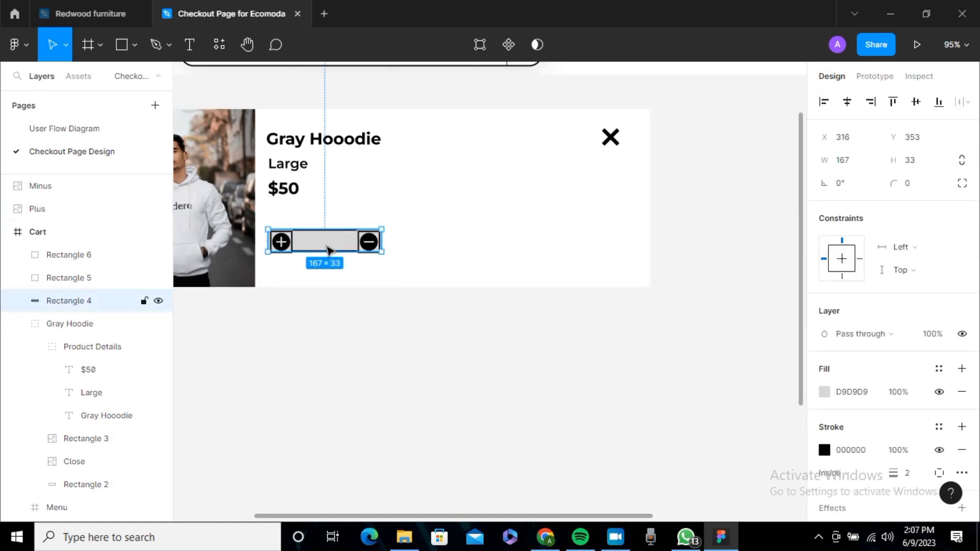
pyautogui.press('Down')
pyautogui.press('Down')
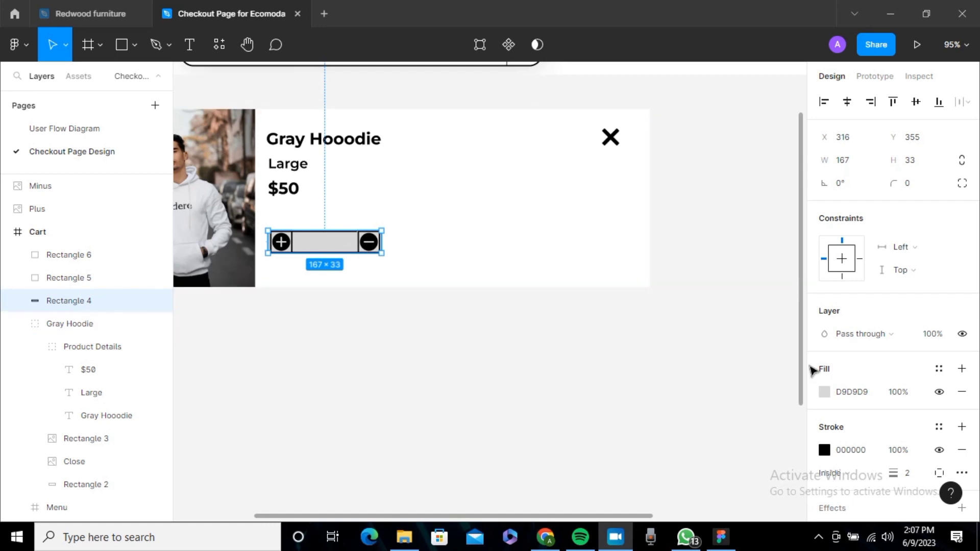
# Change the full-width quantity rectangle's fill to white FFFFFF and close the colour picker
pyautogui.click(824, 394)
pyautogui.click(824, 393)
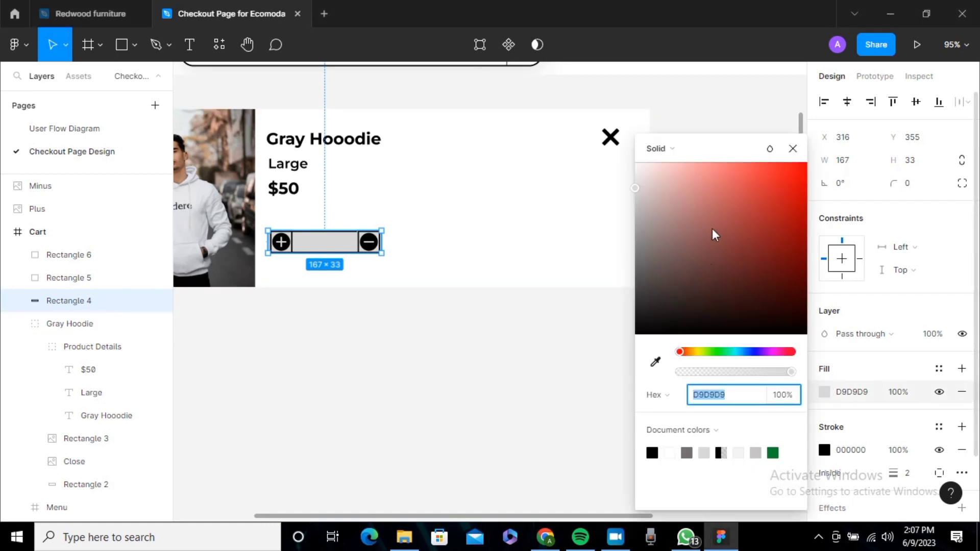
pyautogui.moveTo(713, 234); pyautogui.dragTo(635, 163)
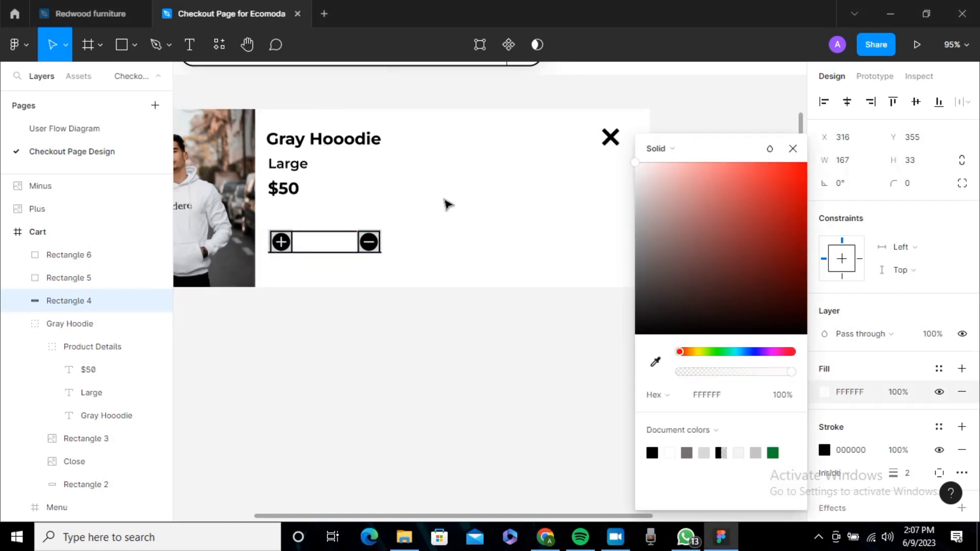
pyautogui.click(367, 276)
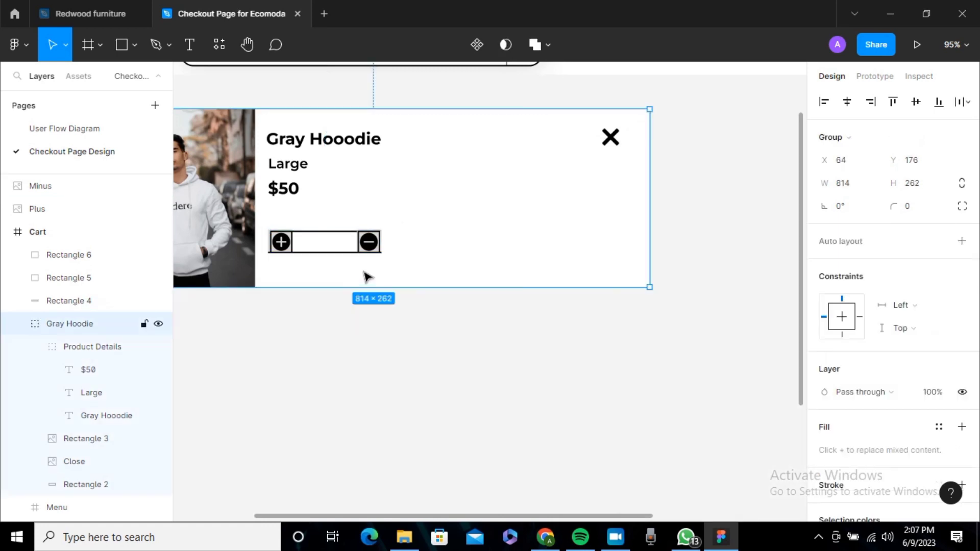
# Nudge the small grey rectangle behind the minus icon to the right, to X 449
pyautogui.click(386, 255)
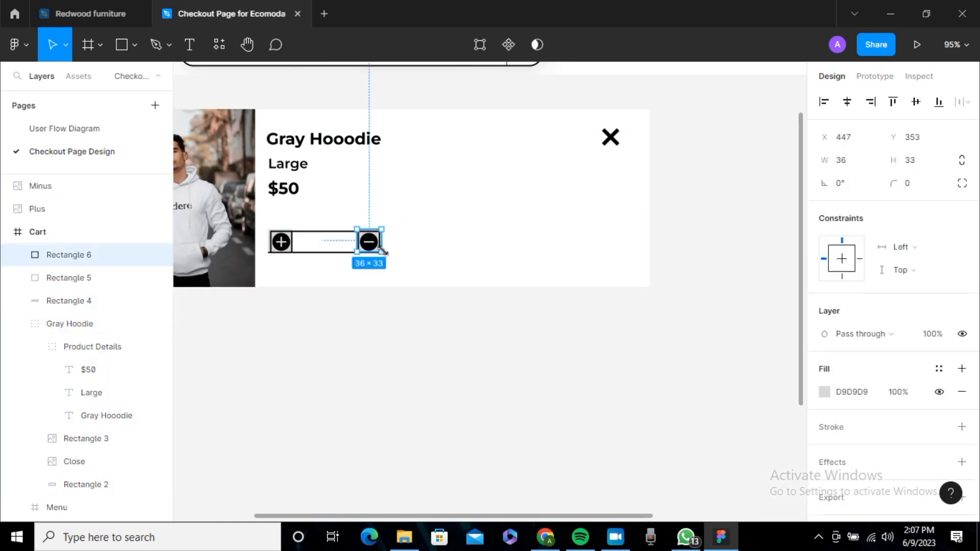
pyautogui.press('Right')
pyautogui.press('Right')
pyautogui.press('Right')
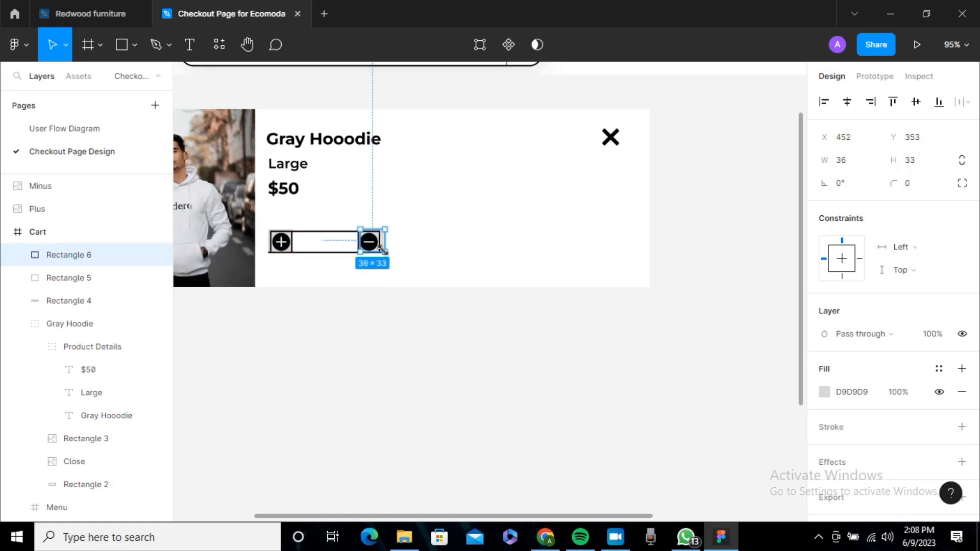
pyautogui.press('Left')
pyautogui.press('Left')
pyautogui.press('Left')
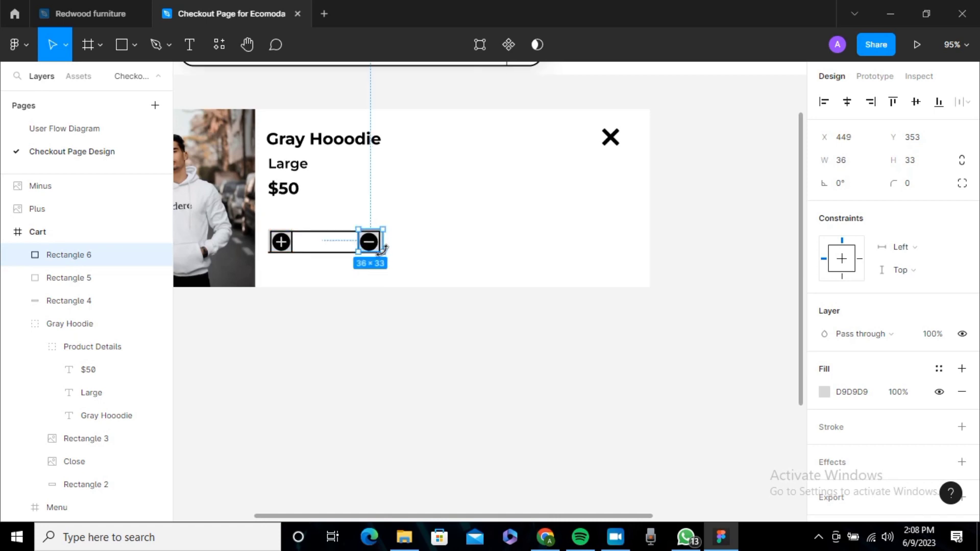
pyautogui.click(289, 249)
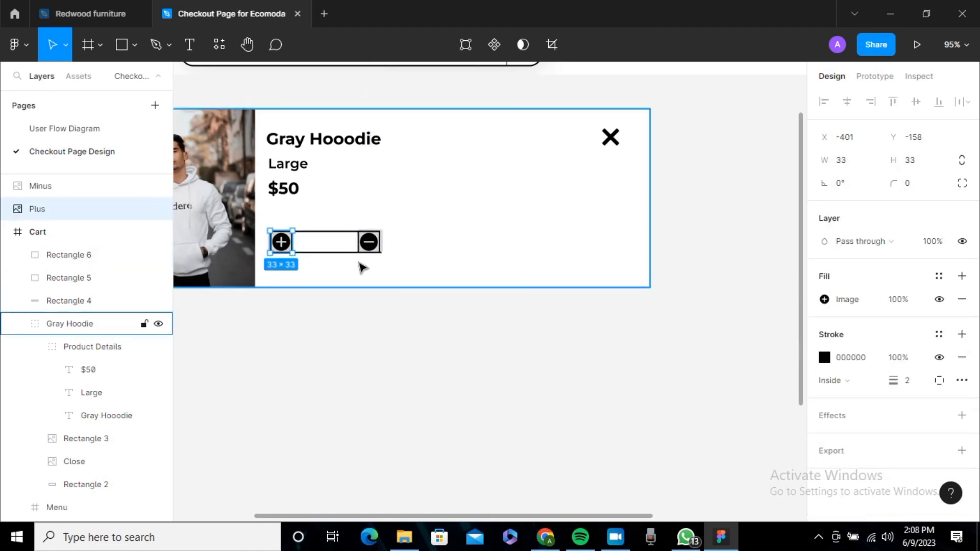
pyautogui.click(388, 274)
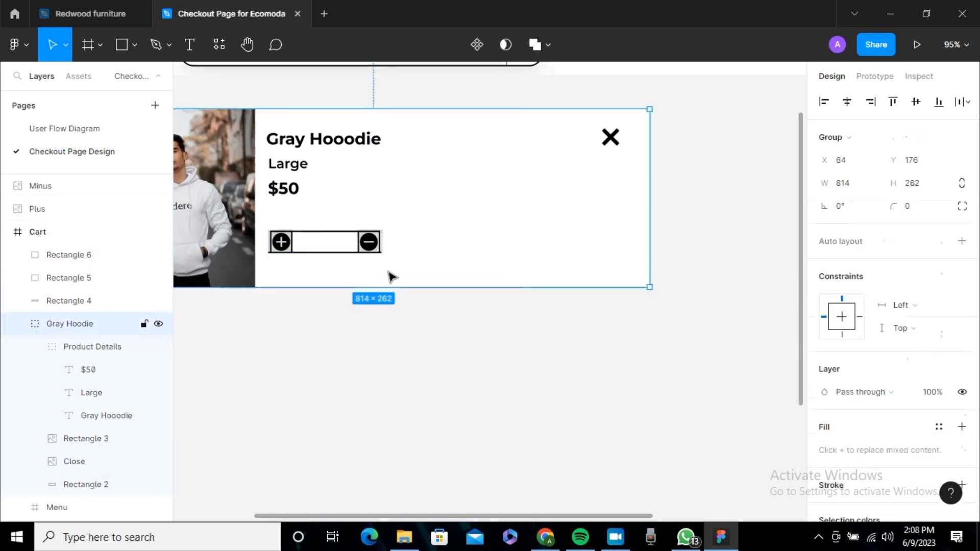
pyautogui.click(456, 334)
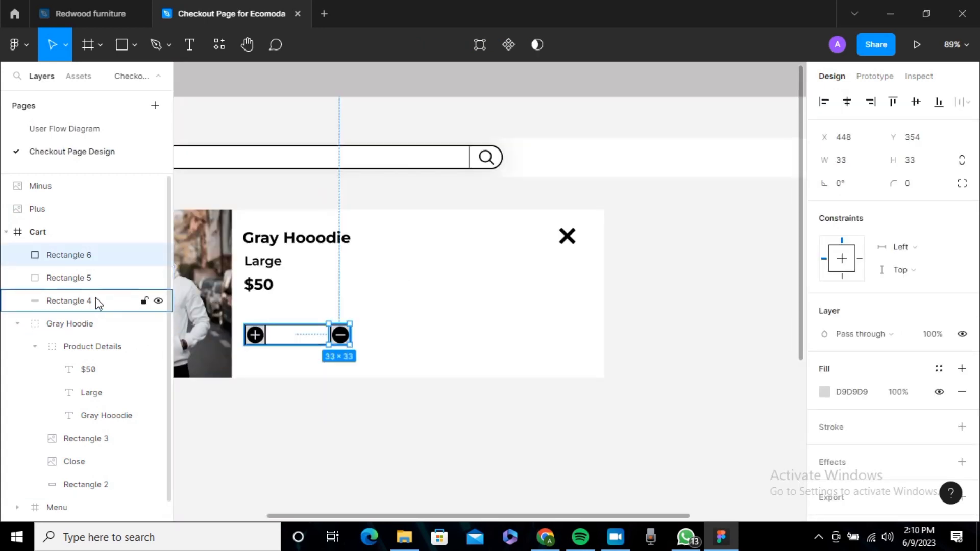
# Group Rectangle 4, Rectangle 5 and Rectangle 6 together with the Plus and Minus icons
pyautogui.keyDown('shift'); pyautogui.click(97, 300); pyautogui.keyUp('shift')
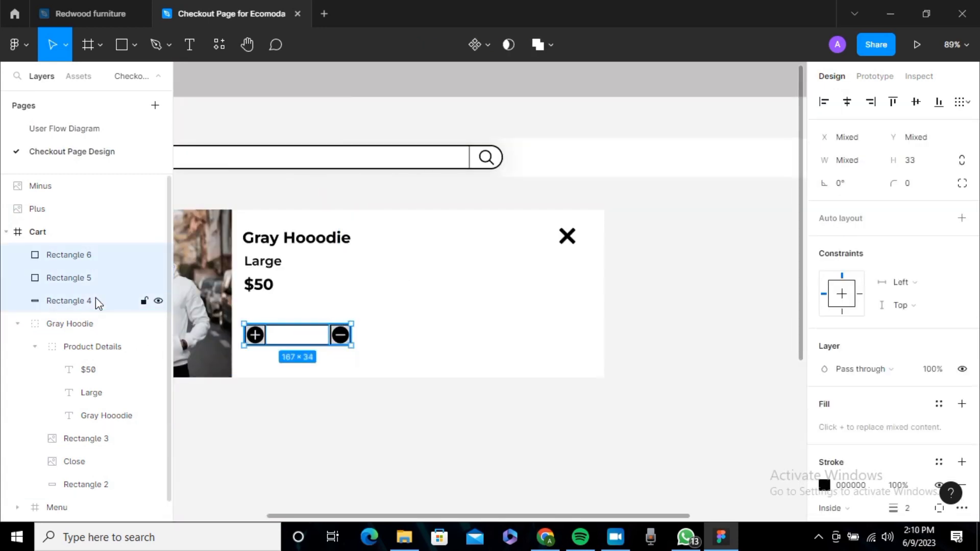
pyautogui.keyDown('shift'); pyautogui.click(42, 214); pyautogui.keyUp('shift')
pyautogui.keyDown('shift'); pyautogui.click(45, 186); pyautogui.keyUp('shift')
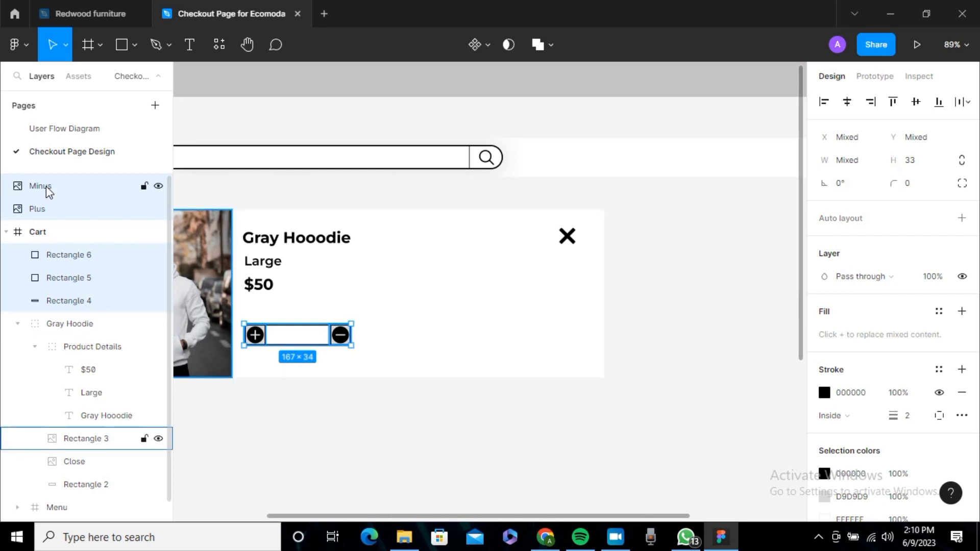
pyautogui.hotkey('ctrl', 'g')
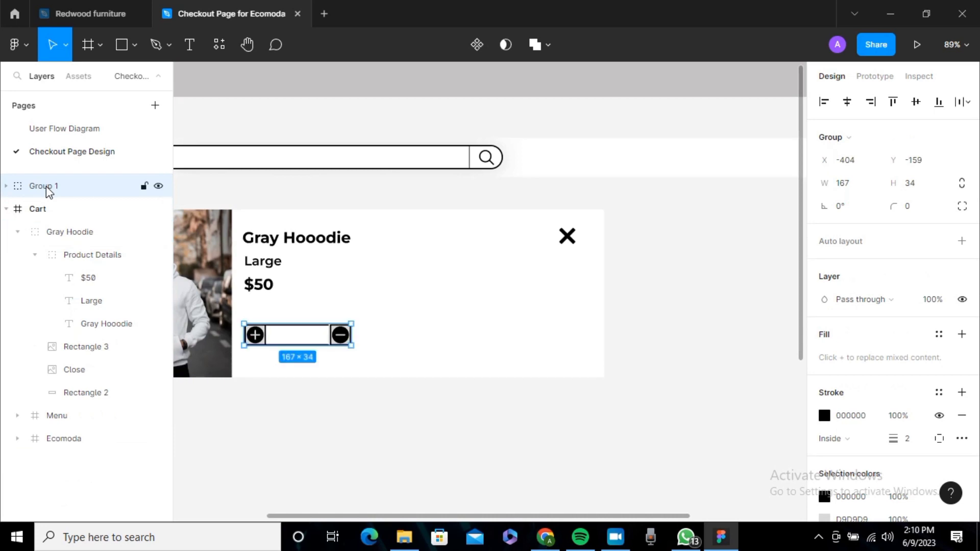
# Rename the quantity selector group as "Add more"
pyautogui.doubleClick(36, 186)
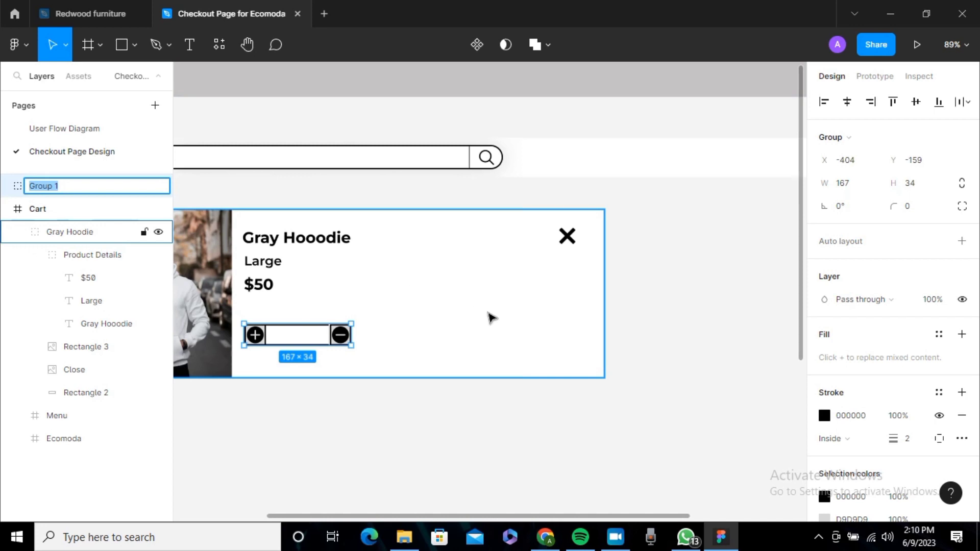
pyautogui.write('a')
pyautogui.press('Return')
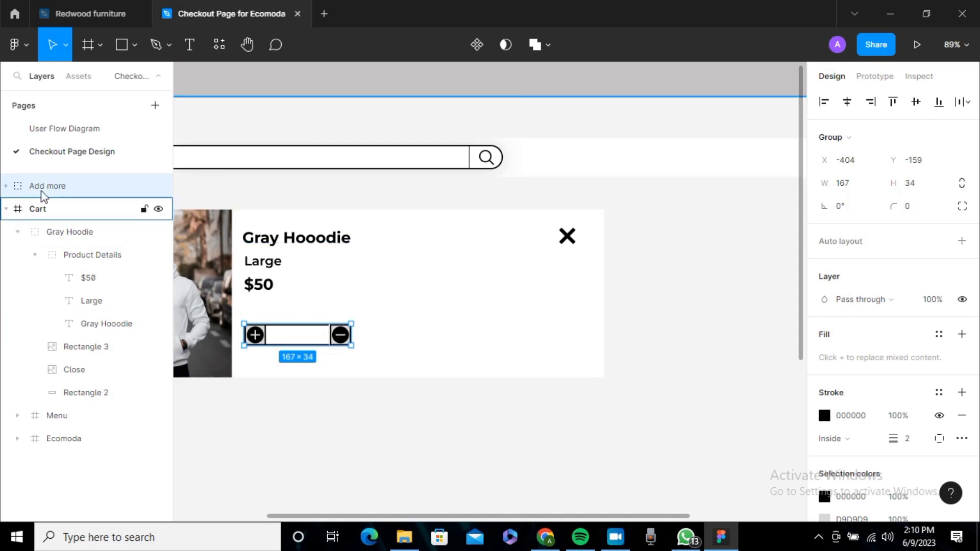
pyautogui.click(6, 186)
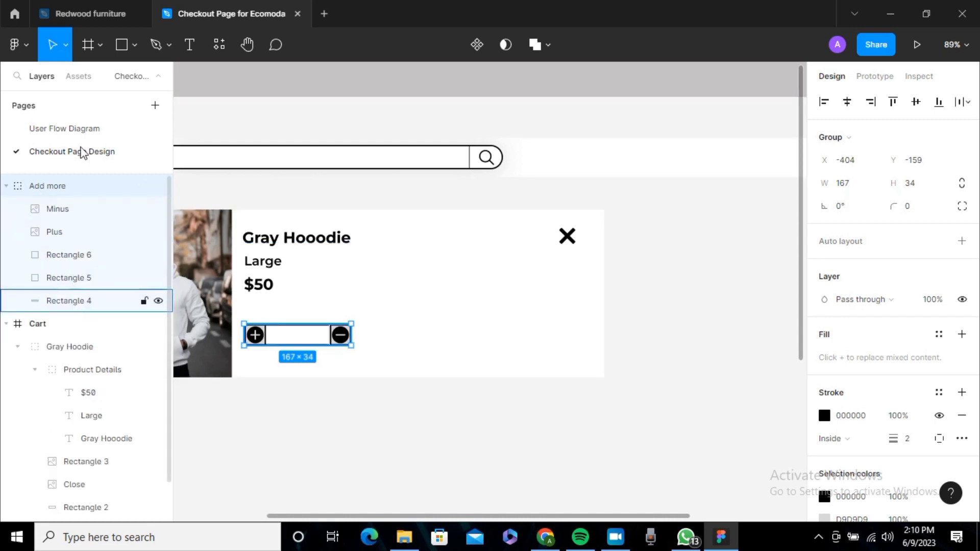
pyautogui.click(6, 186)
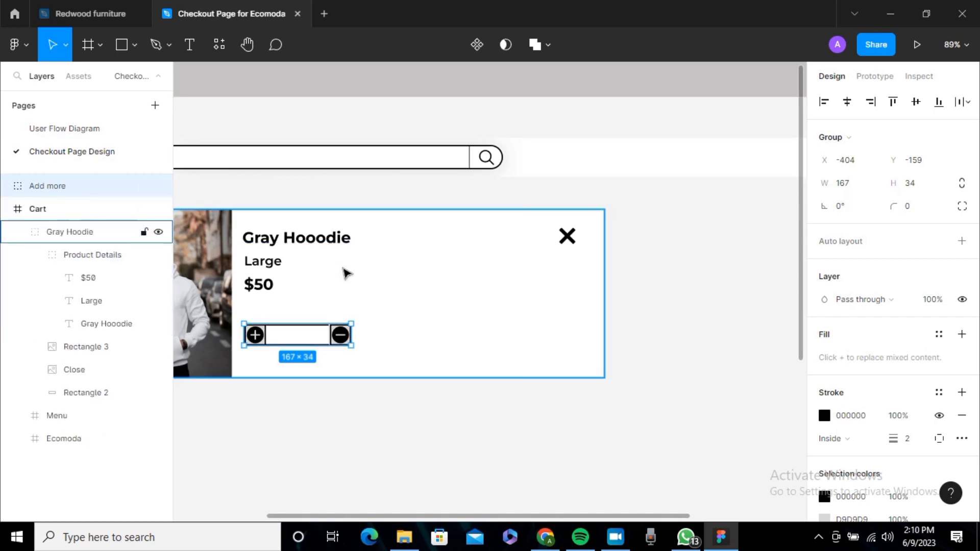
pyautogui.click(382, 302)
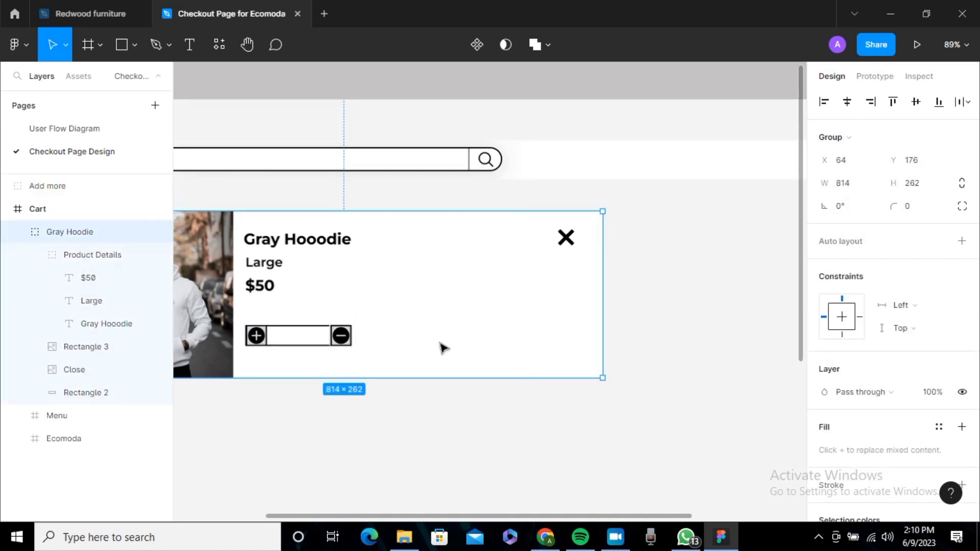
pyautogui.scroll(-1, 442, 347)
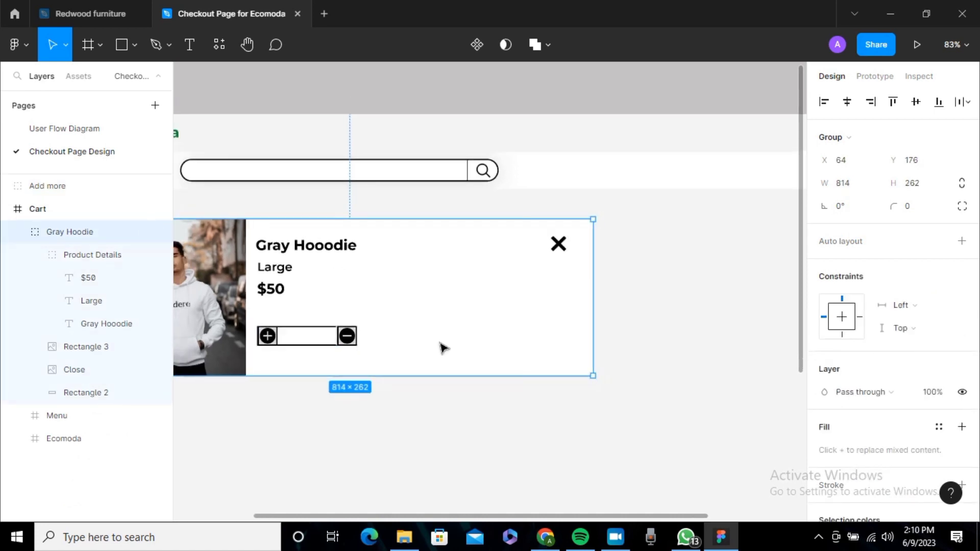
# Duplicate the $50 price text and place the copy between the plus and minus icons, at X 375, Y 361
pyautogui.click(300, 340)
pyautogui.click(275, 291)
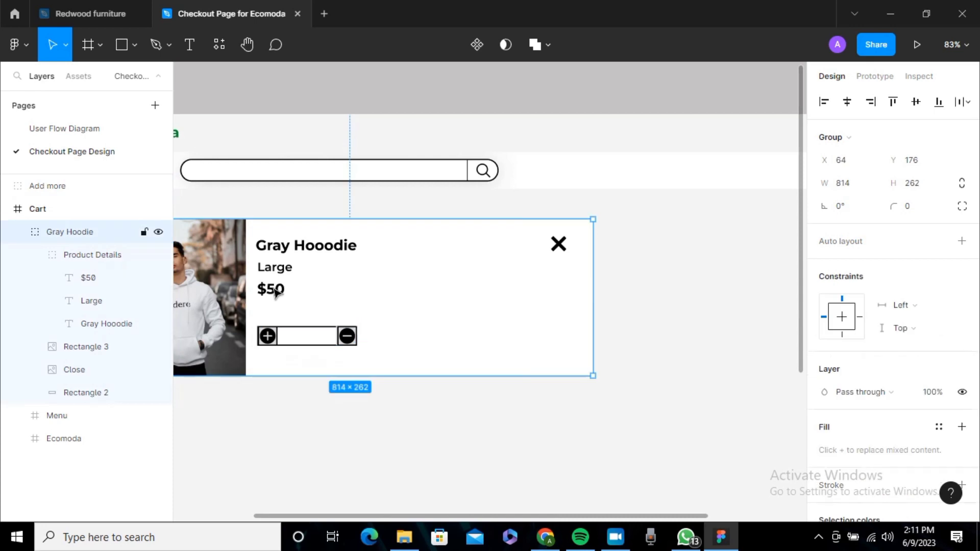
pyautogui.doubleClick(275, 291)
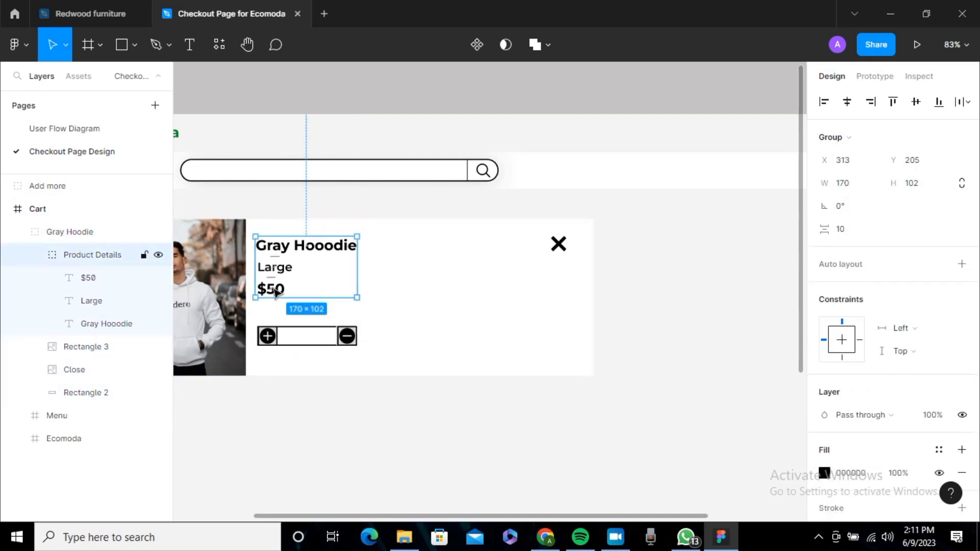
pyautogui.doubleClick(276, 291)
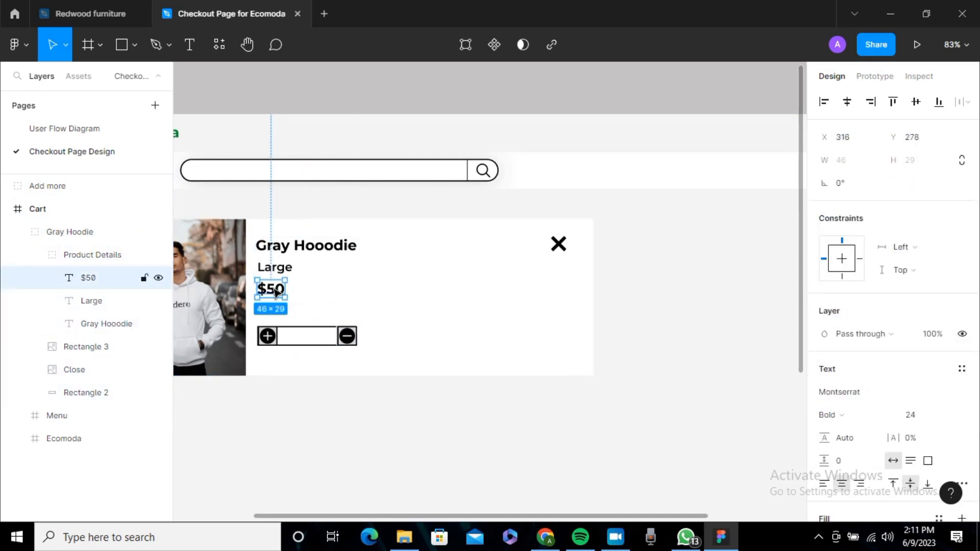
pyautogui.hotkey('ctrl', 'd')
pyautogui.moveTo(276, 291); pyautogui.dragTo(311, 339)
# Move the copied $50 text into the Add more group above Minus and position it at X -343, Y -158
pyautogui.moveTo(92, 280); pyautogui.dragTo(85, 246)
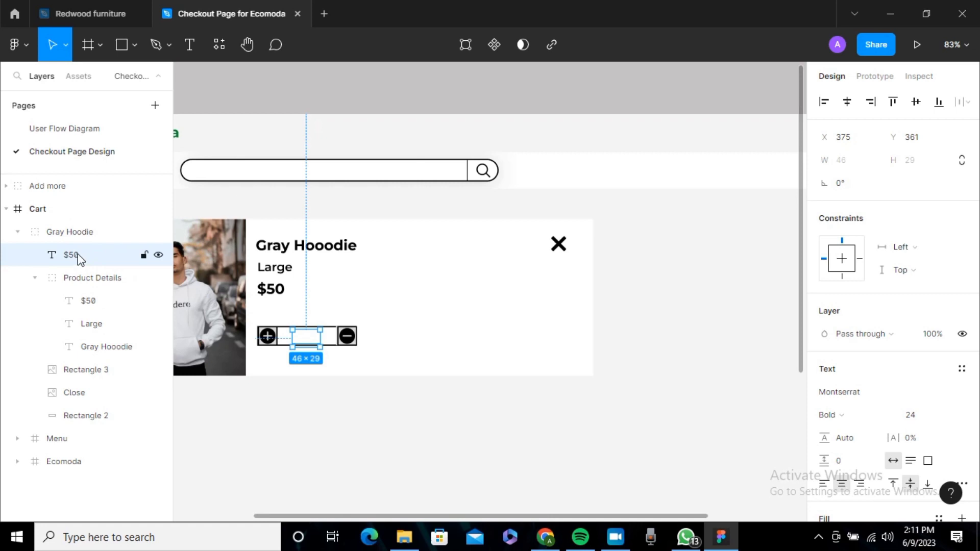
pyautogui.moveTo(78, 253); pyautogui.dragTo(62, 210)
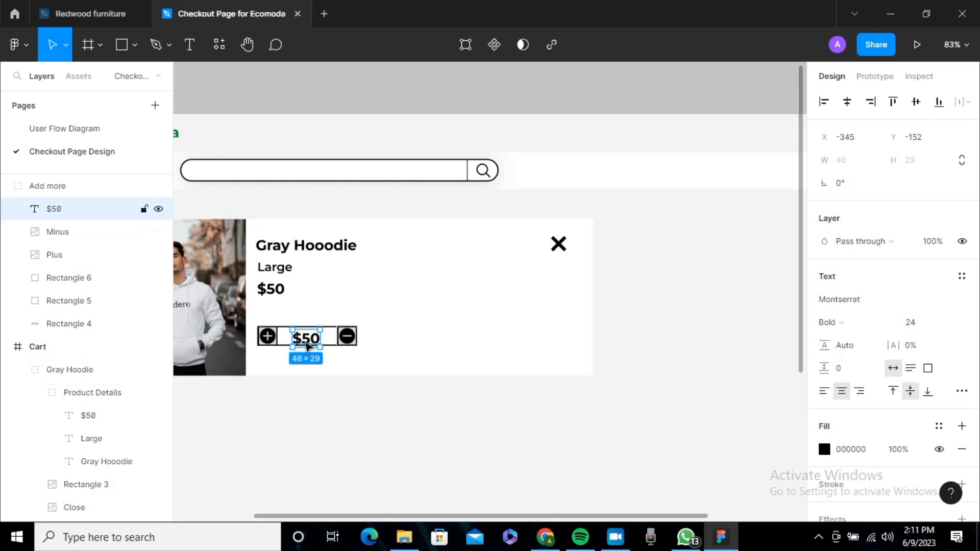
pyautogui.moveTo(307, 331); pyautogui.dragTo(309, 343)
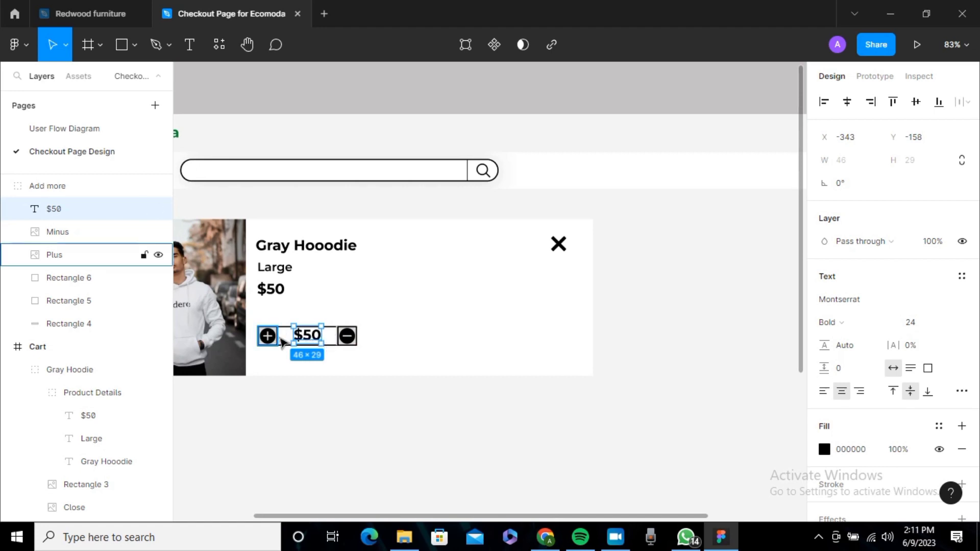
# Nest the Add more group inside the Gray Hoodie group above Product Details and collapse the Gray Hoodie layers
pyautogui.click(381, 340)
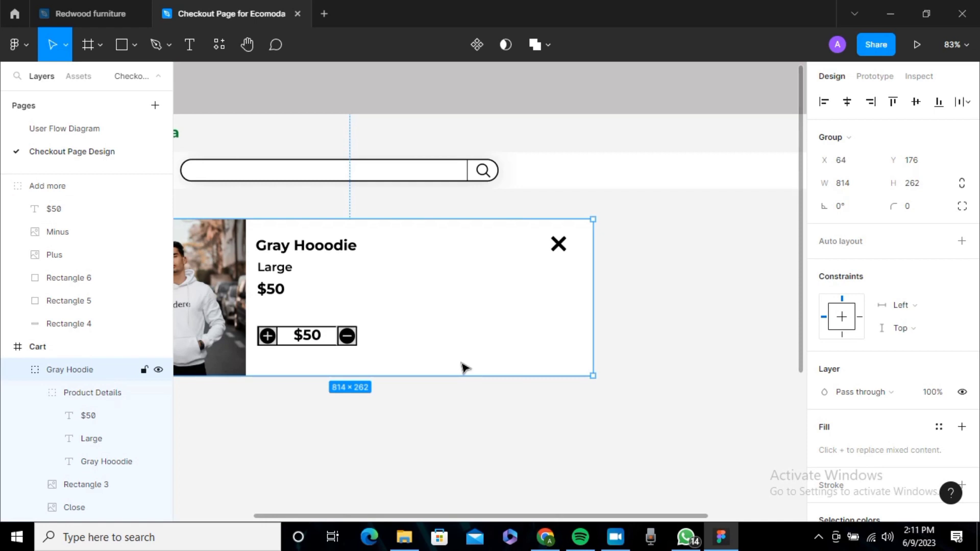
pyautogui.scroll(-3, 463, 367)
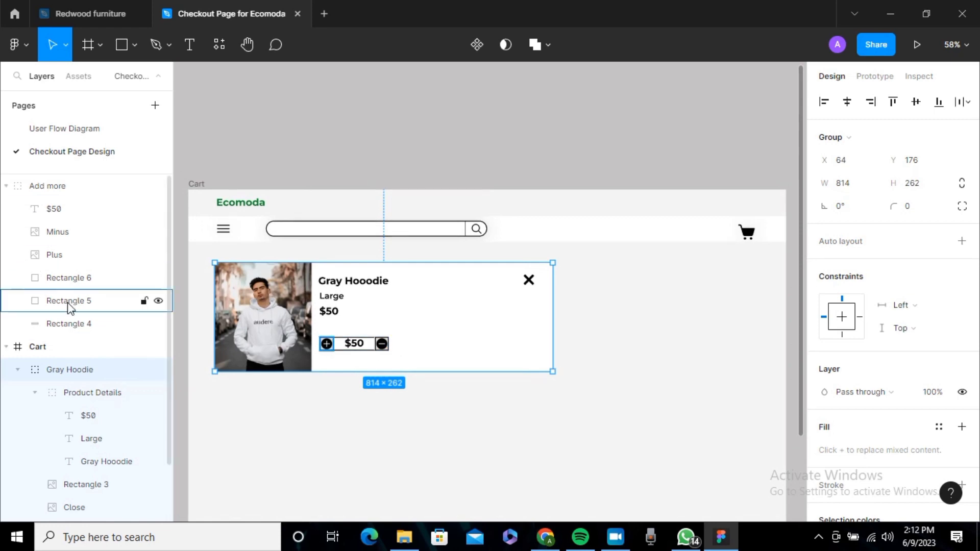
pyautogui.scroll(-2, 61, 219)
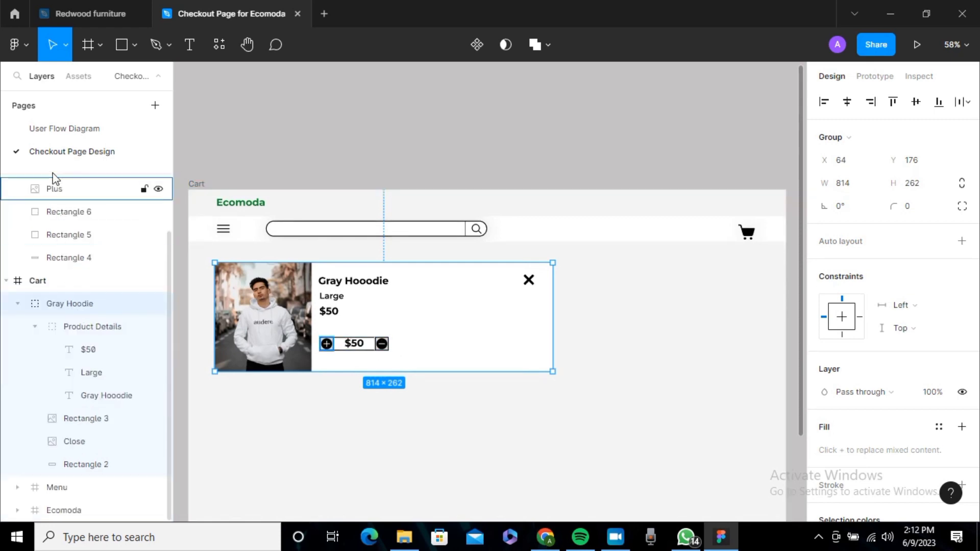
pyautogui.scroll(2, 54, 256)
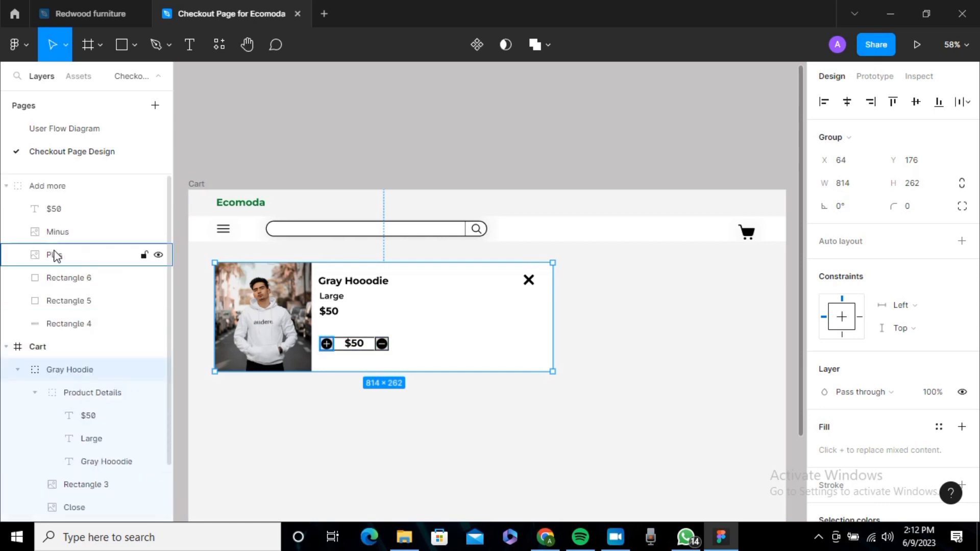
pyautogui.click(6, 186)
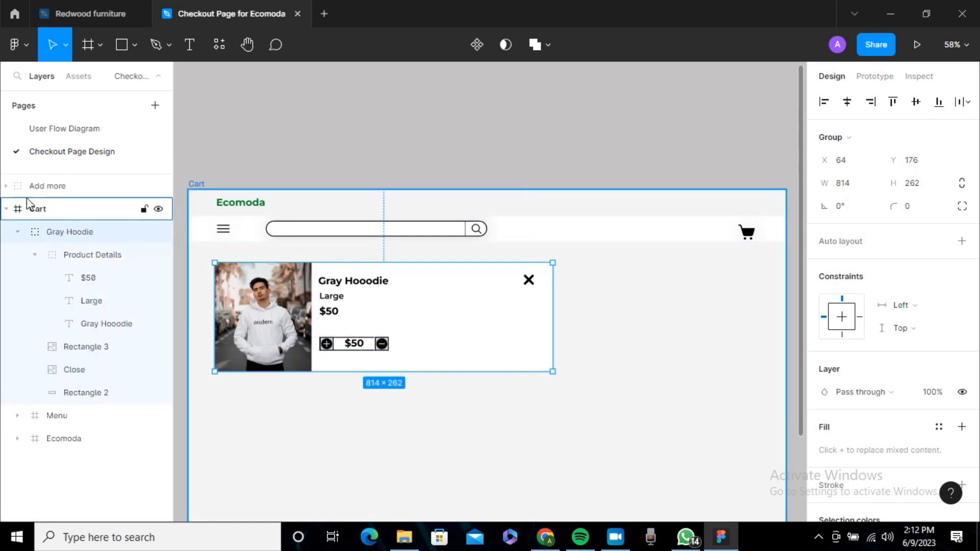
pyautogui.moveTo(55, 190); pyautogui.dragTo(76, 245)
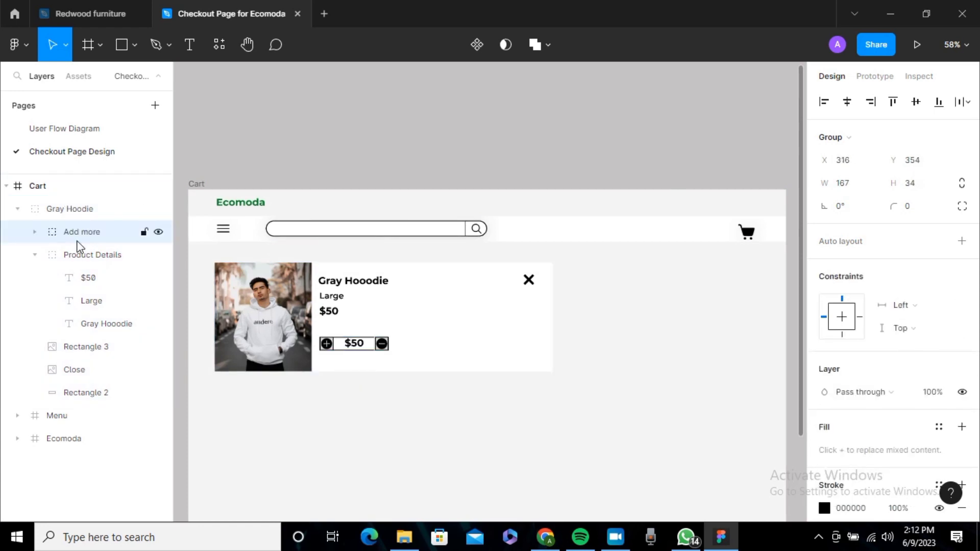
pyautogui.click(19, 209)
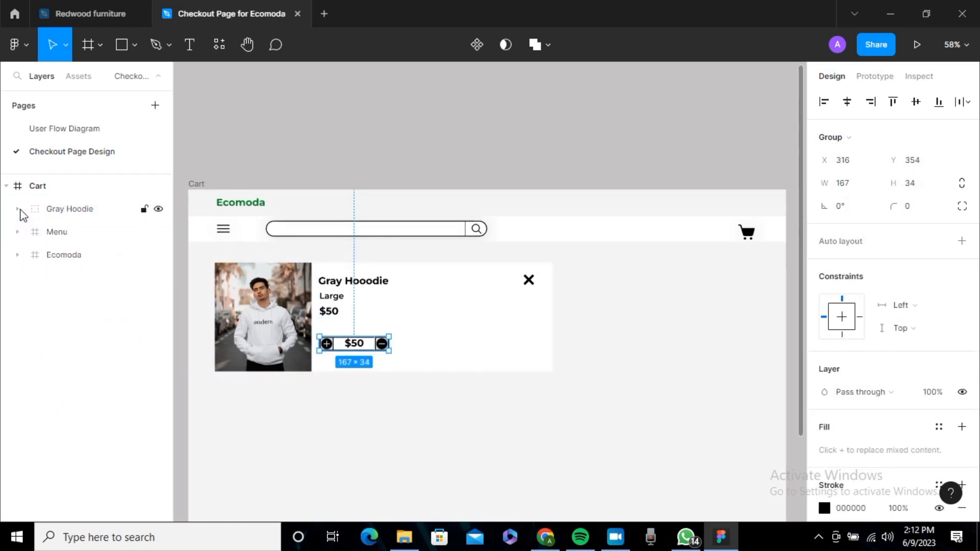
pyautogui.click(516, 391)
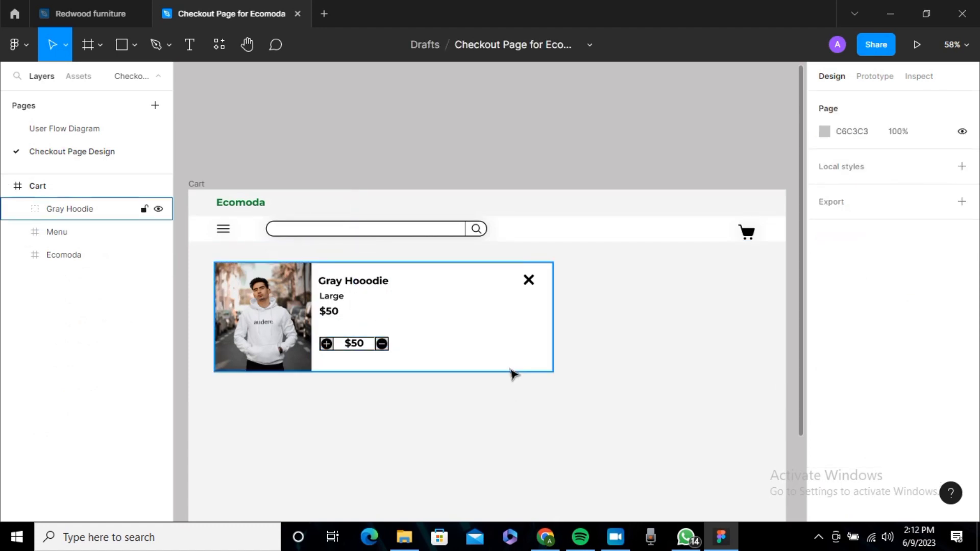
# Add a drop shadow to the Gray Hoodie group and set its X offset to 4
pyautogui.click(509, 368)
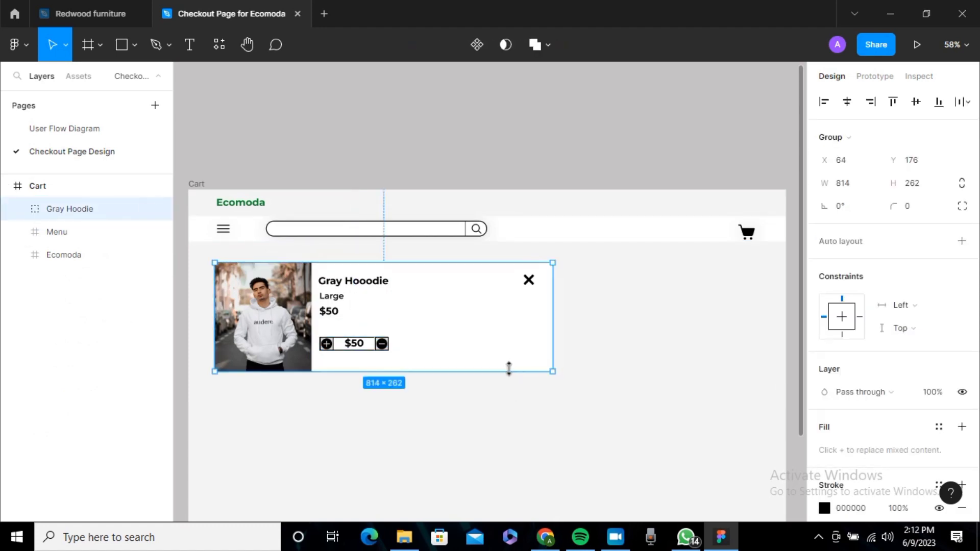
pyautogui.scroll(-5, 896, 376)
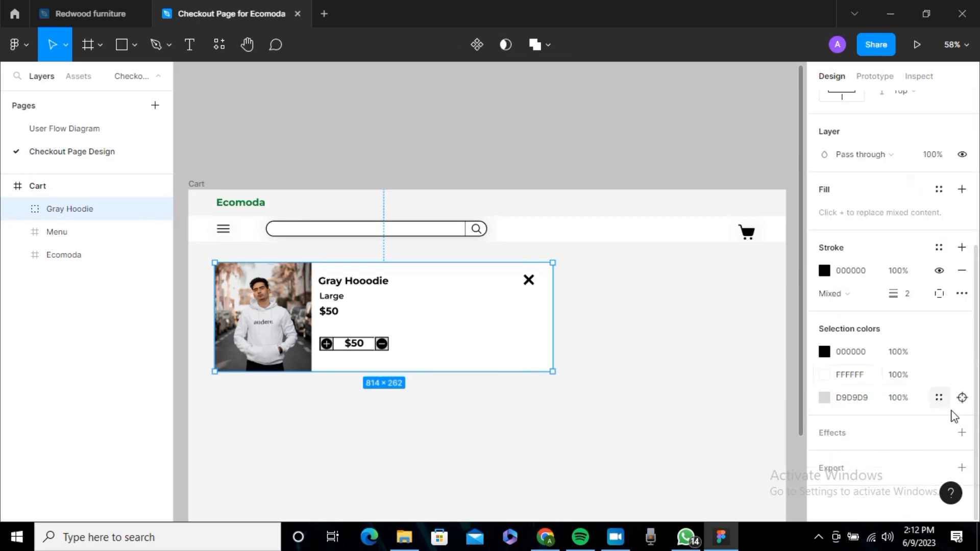
pyautogui.click(962, 433)
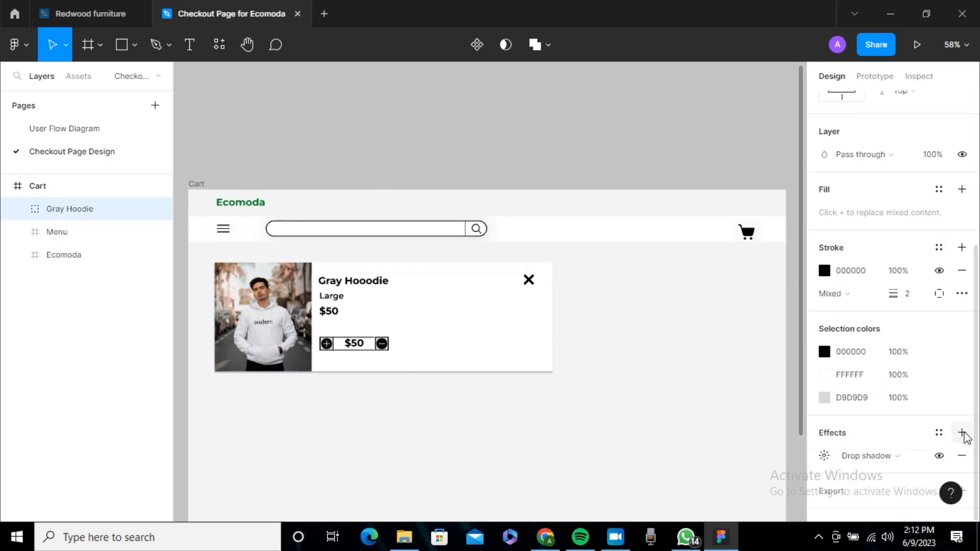
pyautogui.click(824, 455)
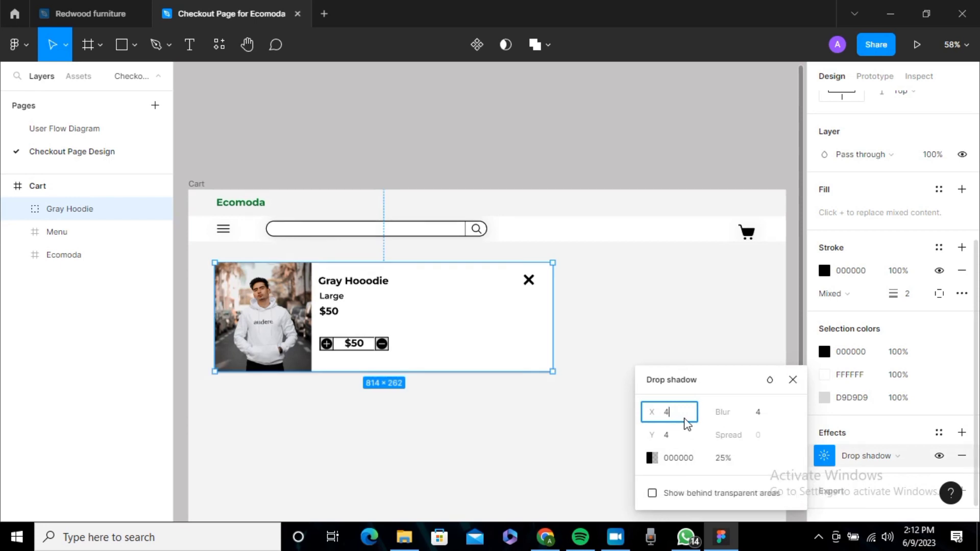
pyautogui.write('4')
pyautogui.press('Return')
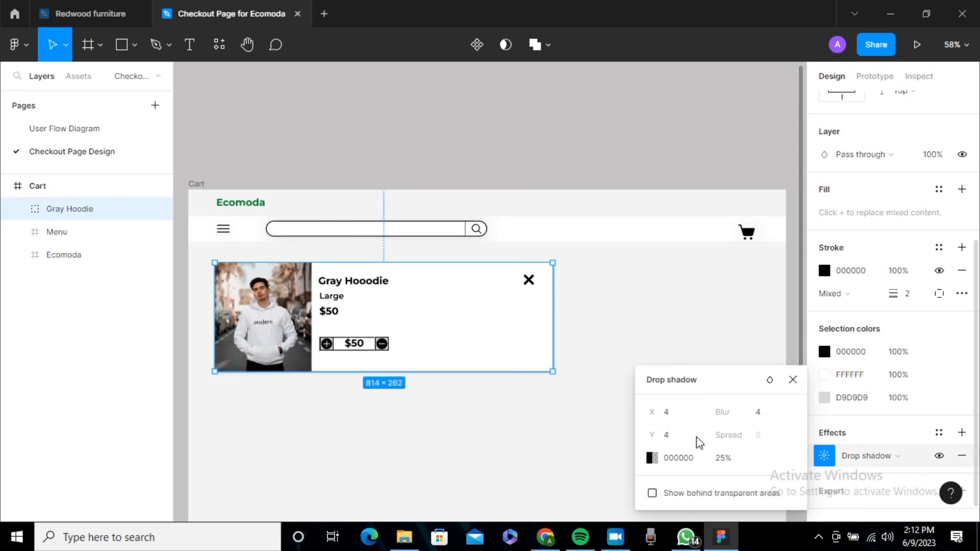
# Set the drop shadow's blur to 10 and its opacity to 20%, and close the shadow settings
pyautogui.click(771, 419)
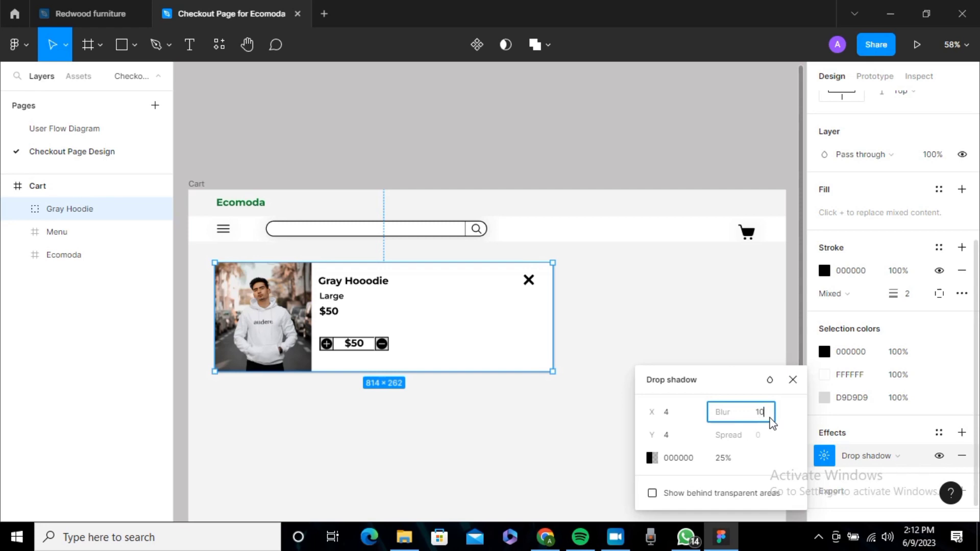
pyautogui.press('Return')
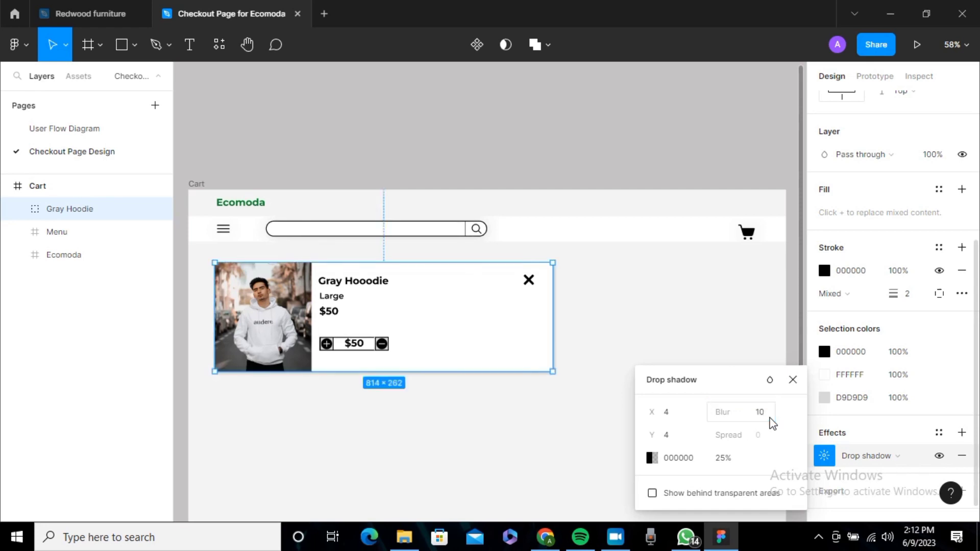
pyautogui.click(725, 458)
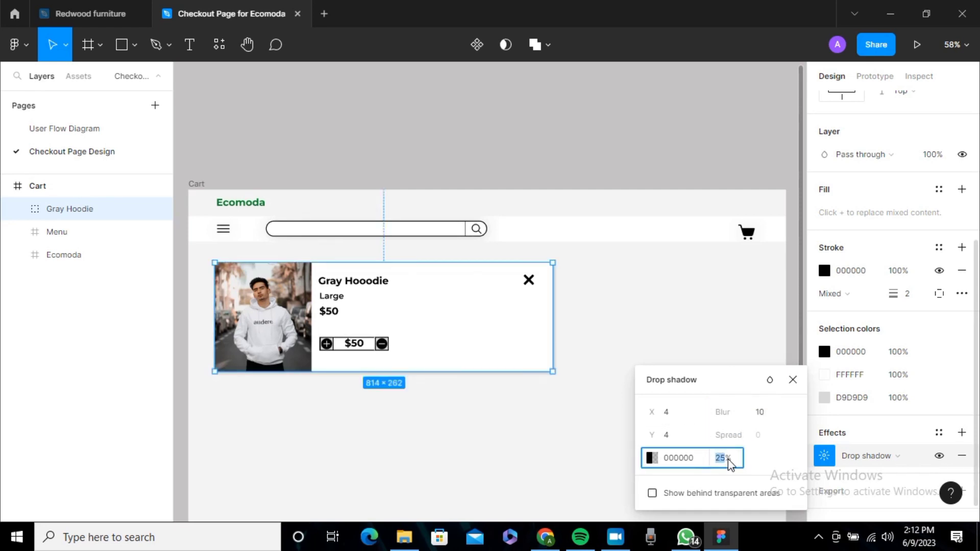
pyautogui.write('20')
pyautogui.press('Return')
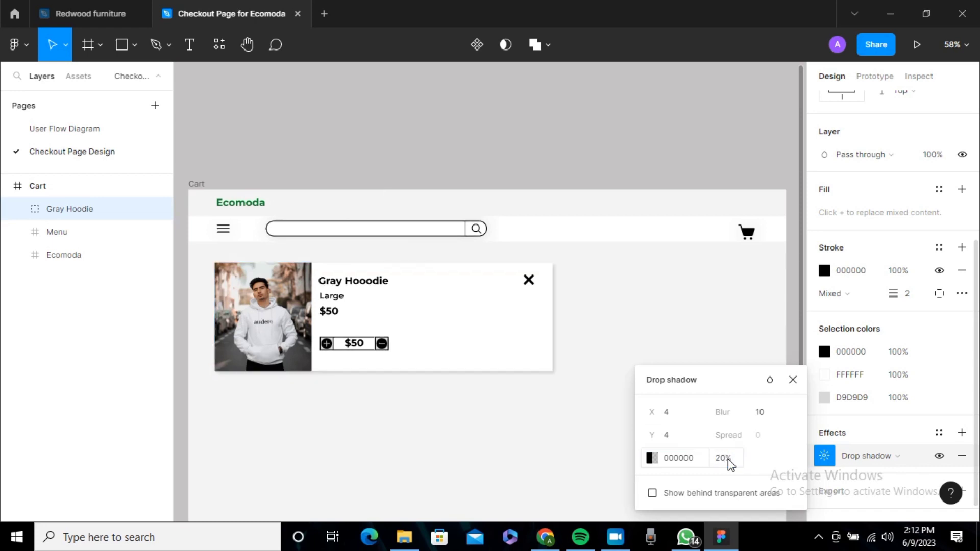
pyautogui.click(793, 380)
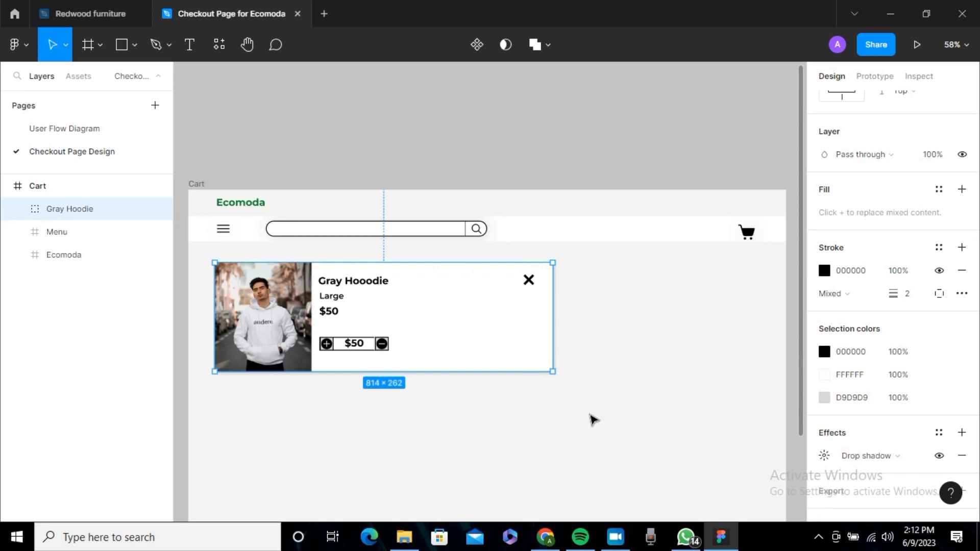
# Move the Gray Hoodie card to X 46, Y 226 and show the Cart frame's row and column layout grids
pyautogui.scroll(-3, 594, 419)
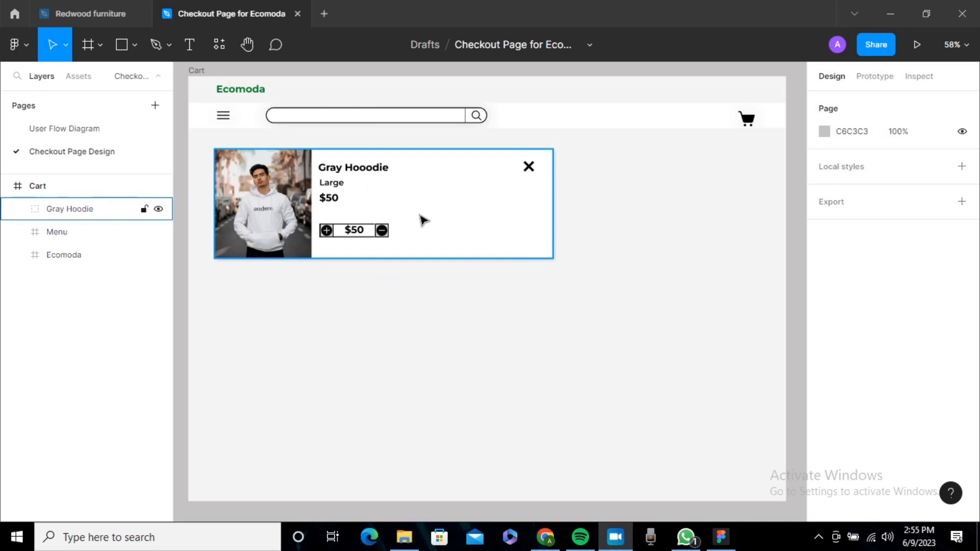
pyautogui.moveTo(421, 220); pyautogui.dragTo(418, 241)
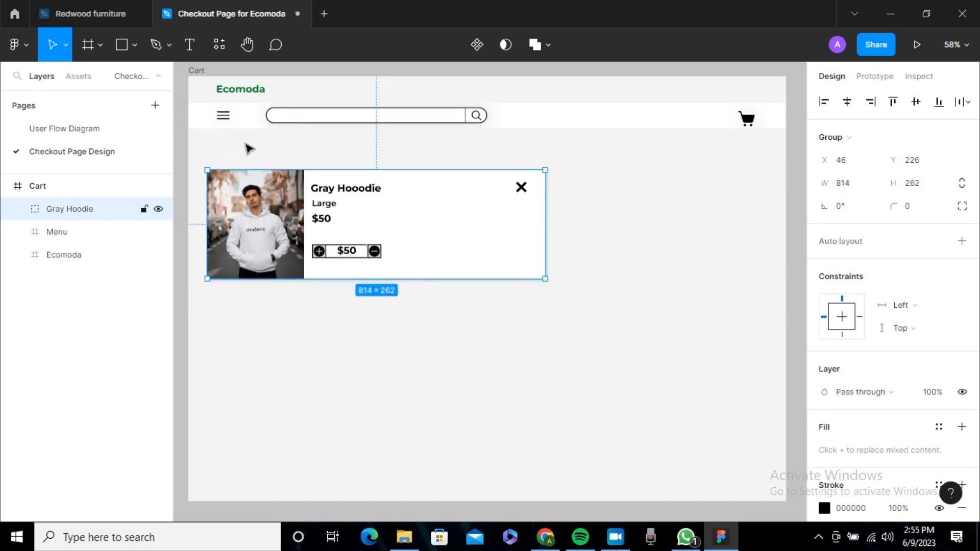
pyautogui.click(204, 74)
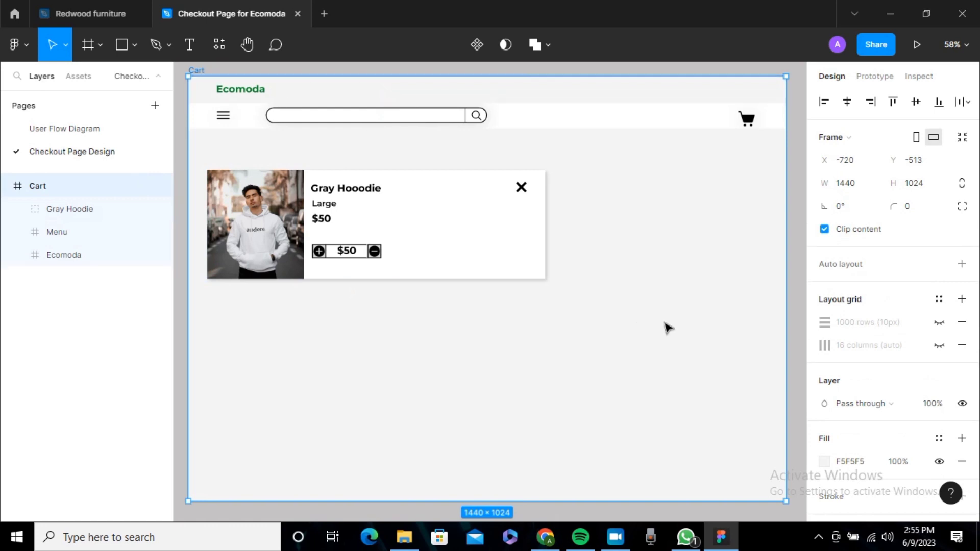
pyautogui.click(941, 346)
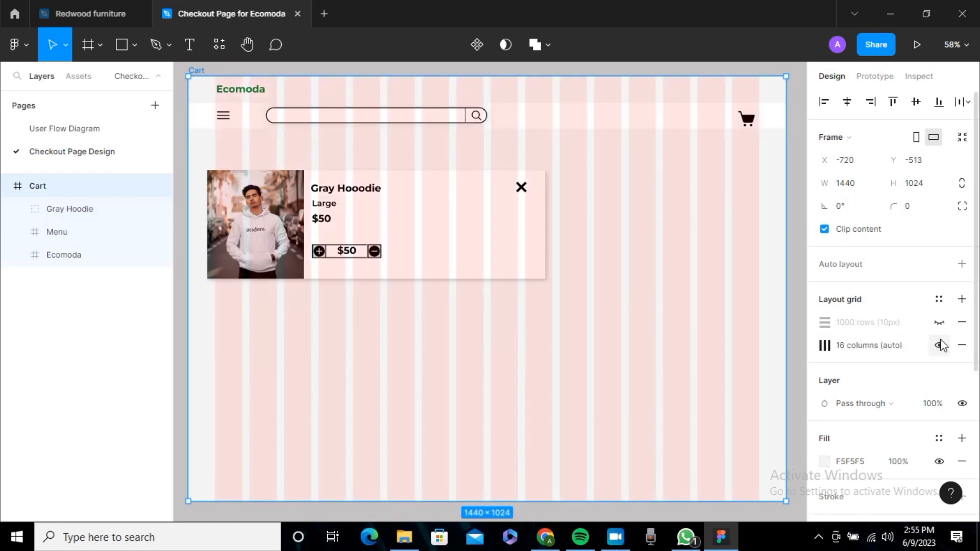
pyautogui.click(940, 323)
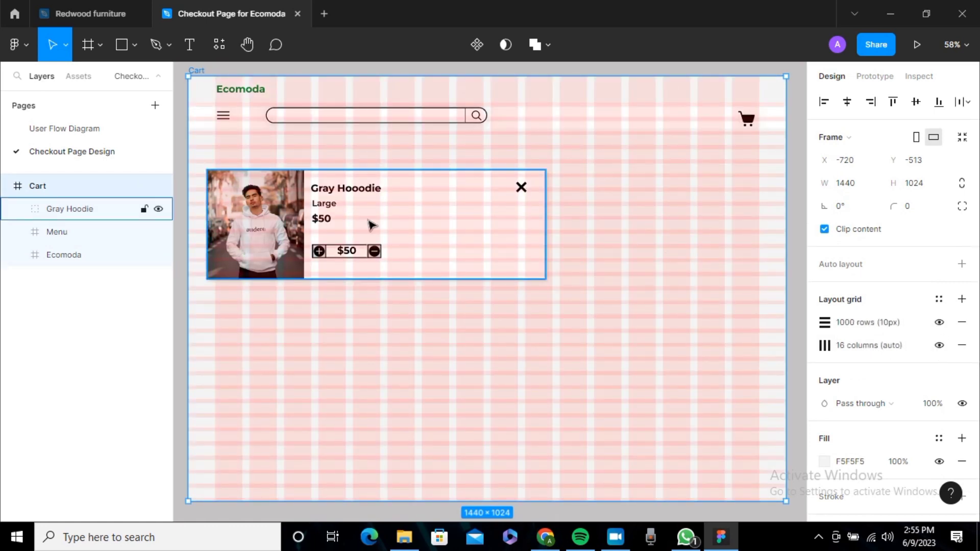
# Move the Gray Hoodie card to X 64, Y 250 so it lines up with the layout grid
pyautogui.moveTo(371, 221)
pyautogui.mouseDown()
pyautogui.moveTo(379, 226)
pyautogui.moveTo(371, 223)
pyautogui.mouseUp()
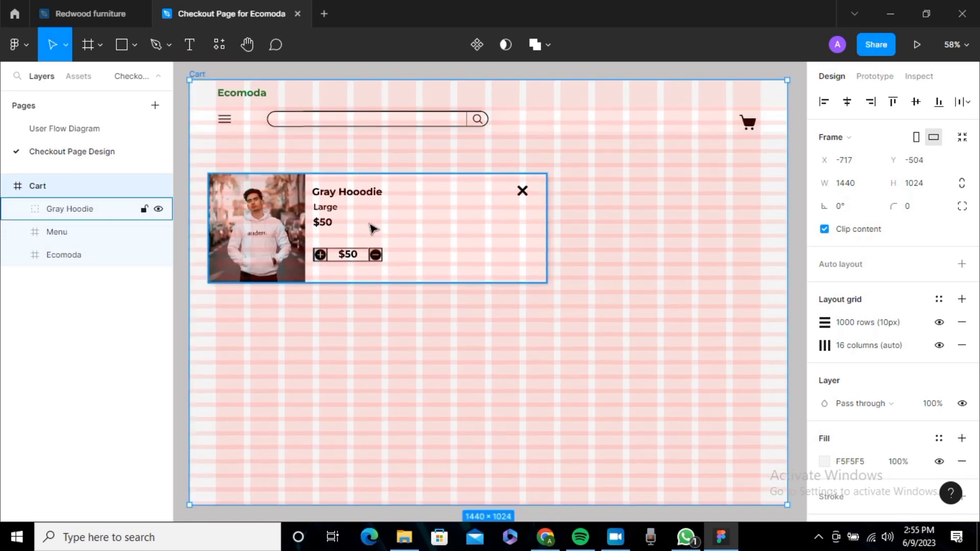
pyautogui.click(402, 247)
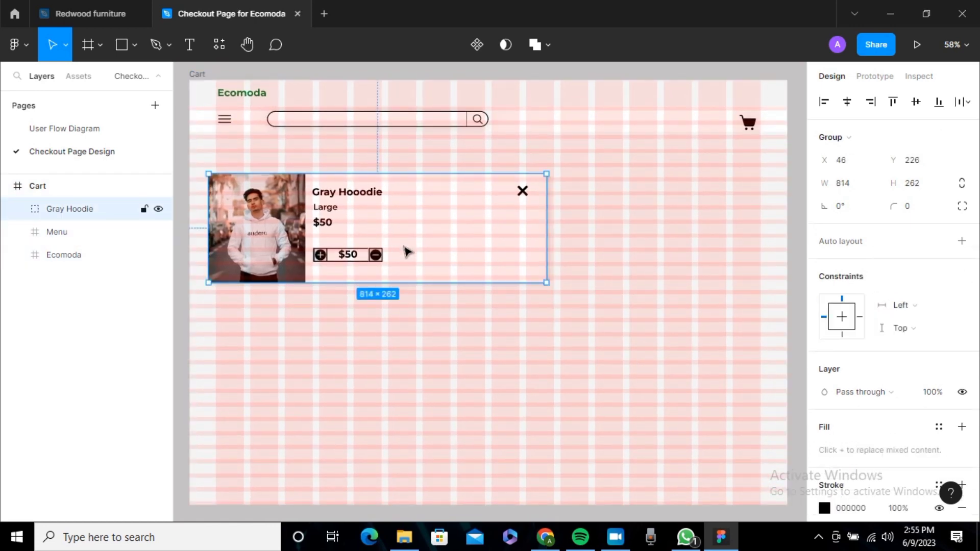
pyautogui.moveTo(405, 250); pyautogui.dragTo(409, 257)
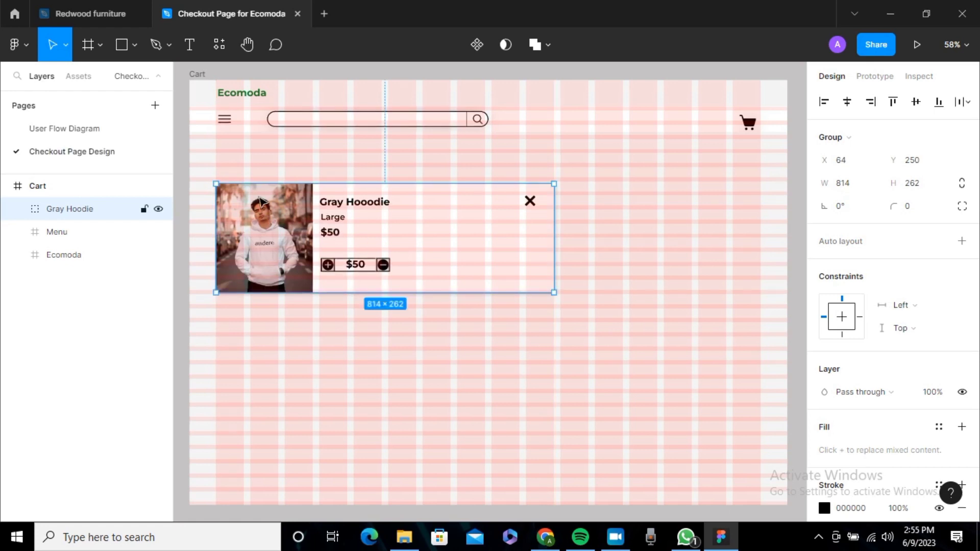
pyautogui.click(203, 179)
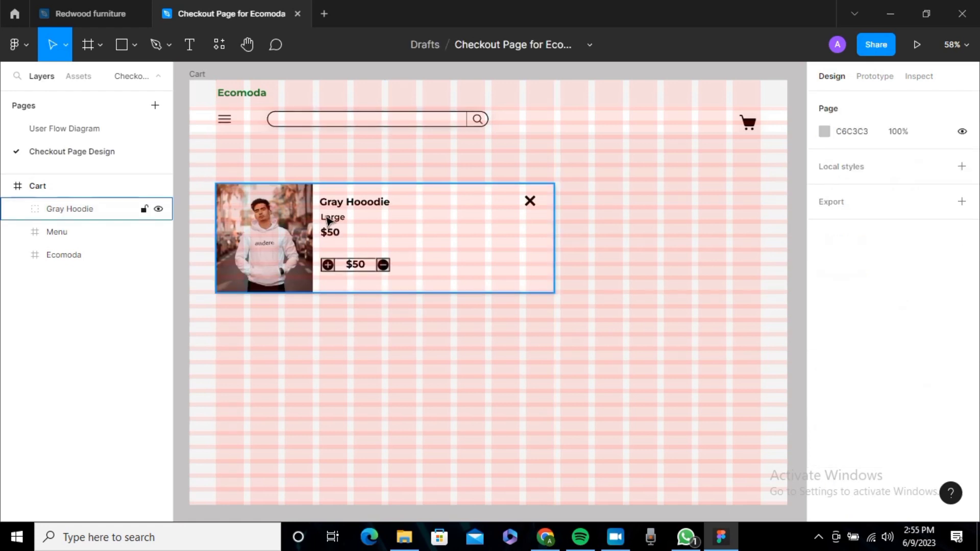
# Duplicate the Gray Hooodie title text and place the copy above the product image at X 67, Y 205
pyautogui.click(337, 207)
pyautogui.doubleClick(337, 207)
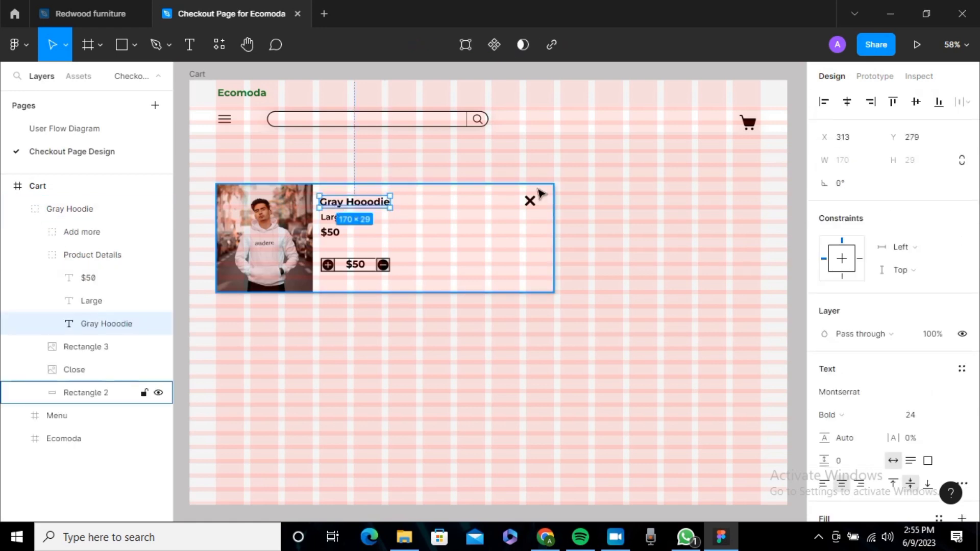
pyautogui.hotkey('ctrl', 'd')
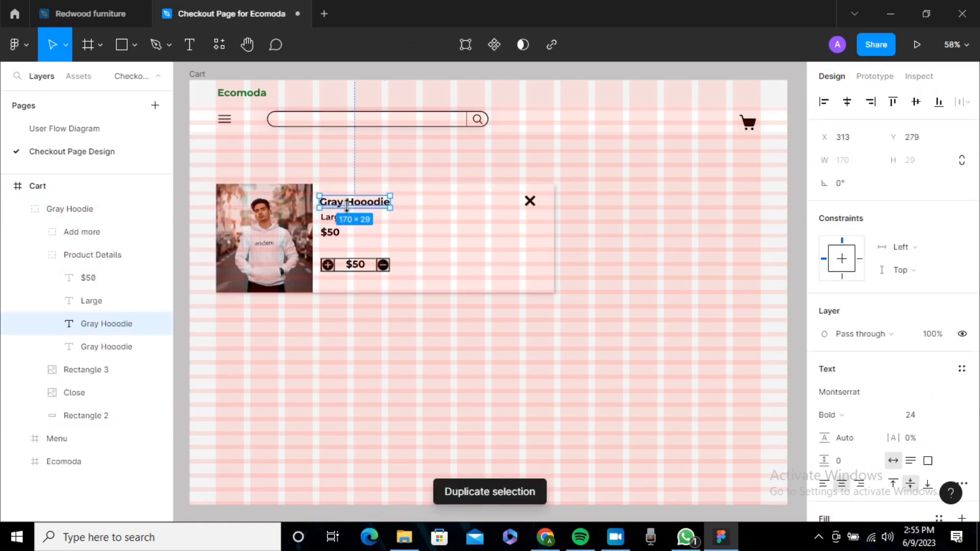
pyautogui.moveTo(347, 205); pyautogui.dragTo(257, 176)
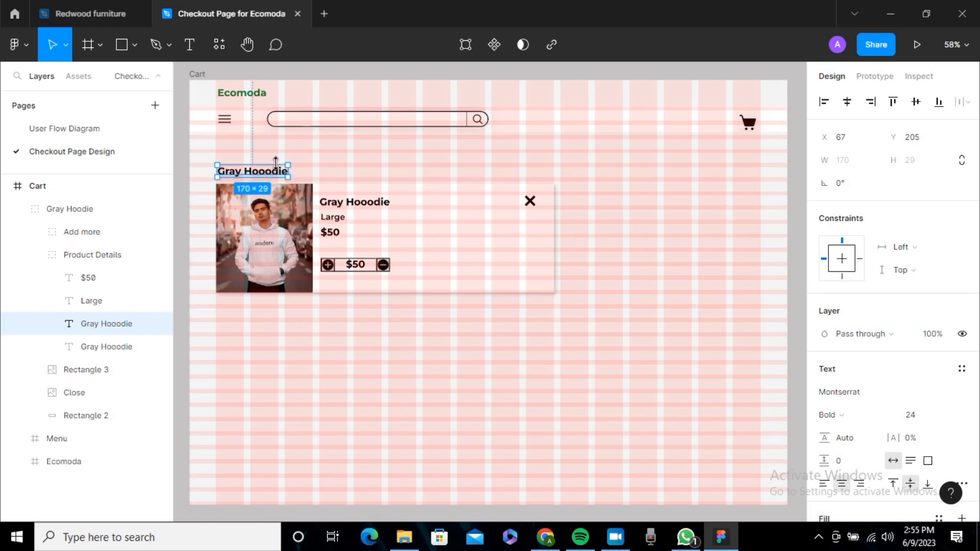
# Change the duplicated title's text to "Cart" and align it with the product card's left edge
pyautogui.doubleClick(278, 172)
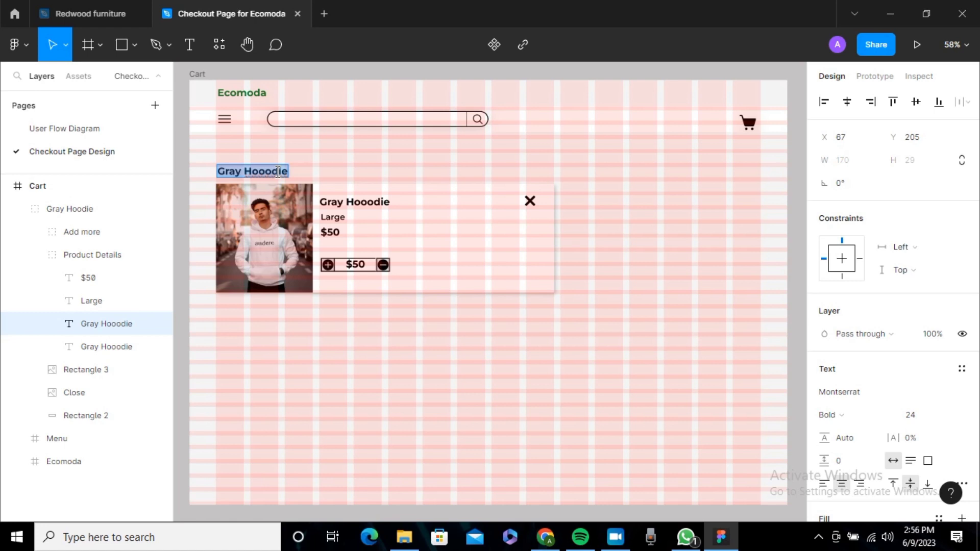
pyautogui.write('Cart')
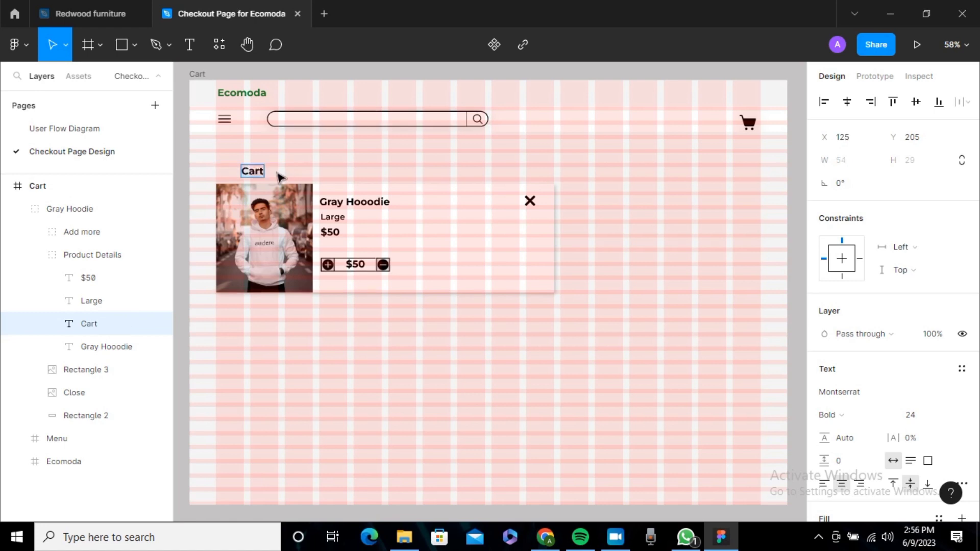
pyautogui.press('Escape')
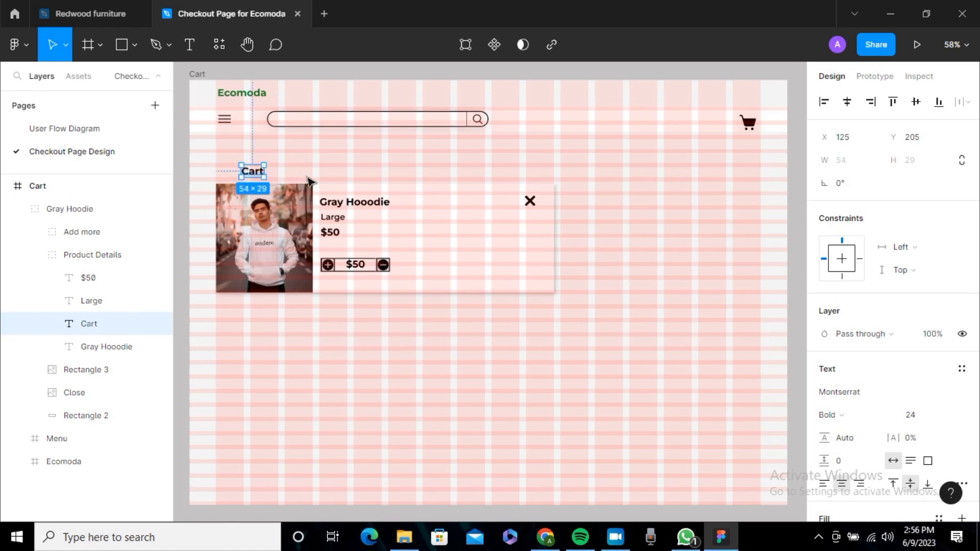
pyautogui.moveTo(257, 176); pyautogui.dragTo(233, 175)
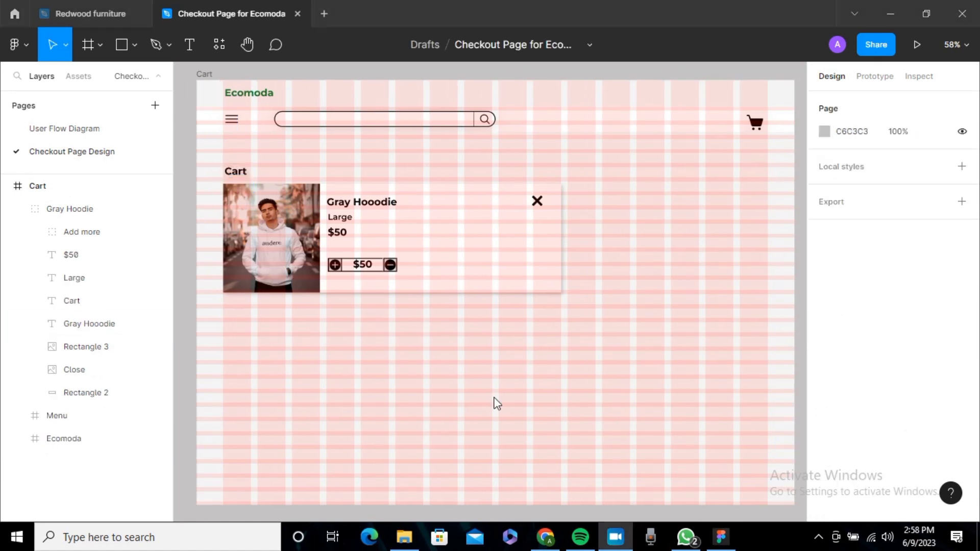
# Hide the Cart frame's column and row layout grids
pyautogui.click(203, 75)
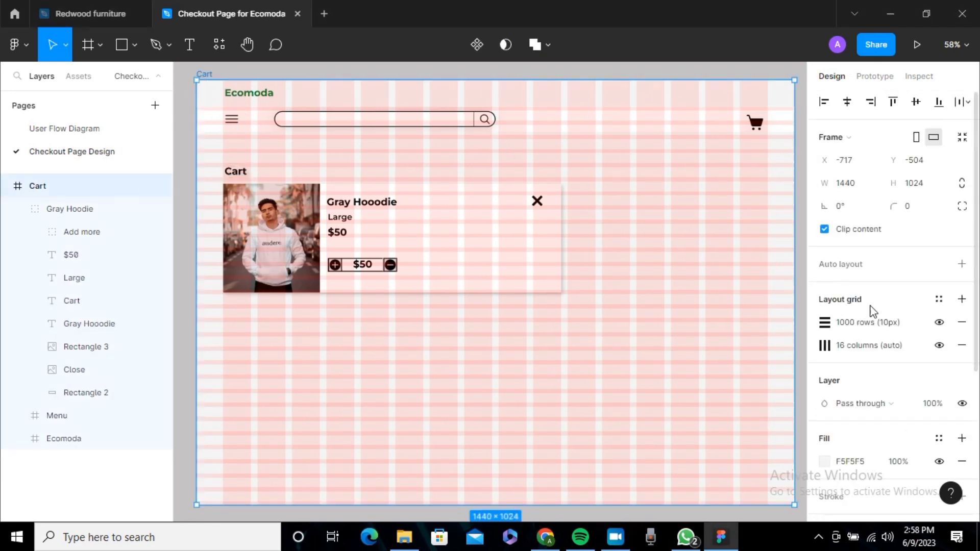
pyautogui.click(939, 347)
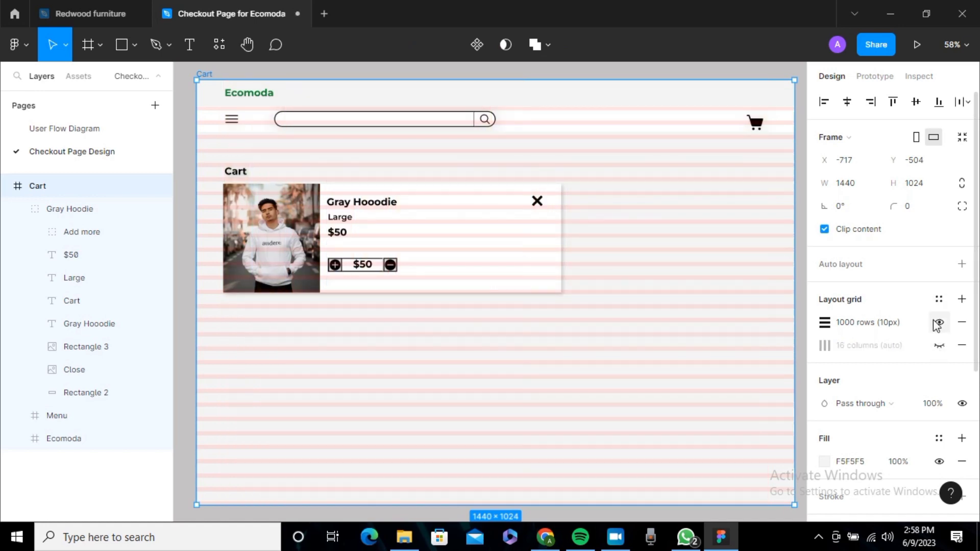
pyautogui.click(939, 325)
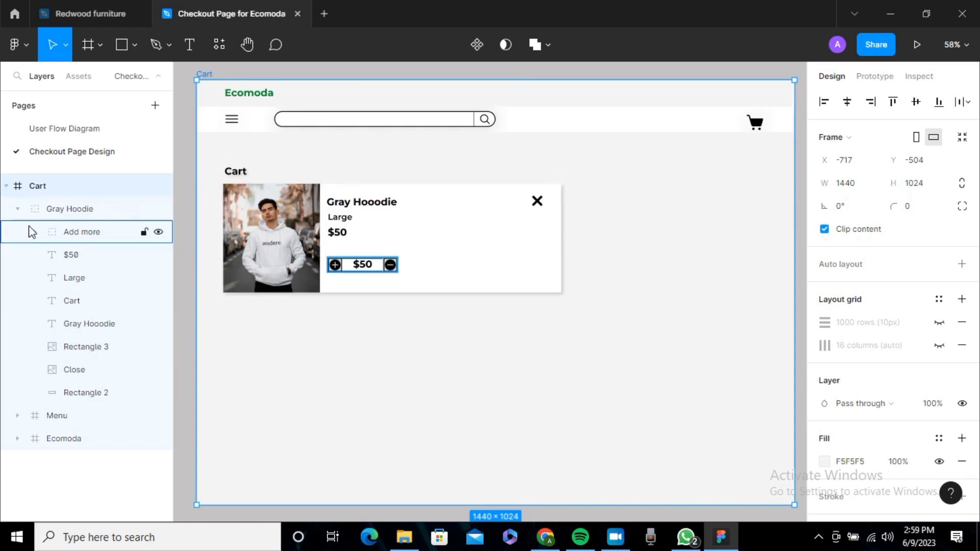
# Move the Cart text layer out of the Gray Hoodie group to the top of the layer list, above the Cart frame
pyautogui.click(71, 304)
pyautogui.moveTo(69, 312); pyautogui.dragTo(40, 167)
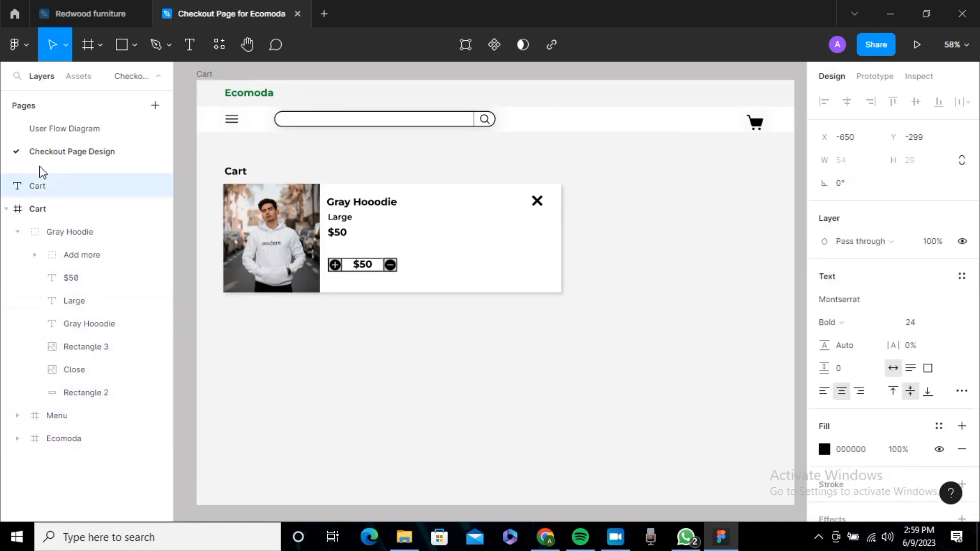
pyautogui.click(344, 166)
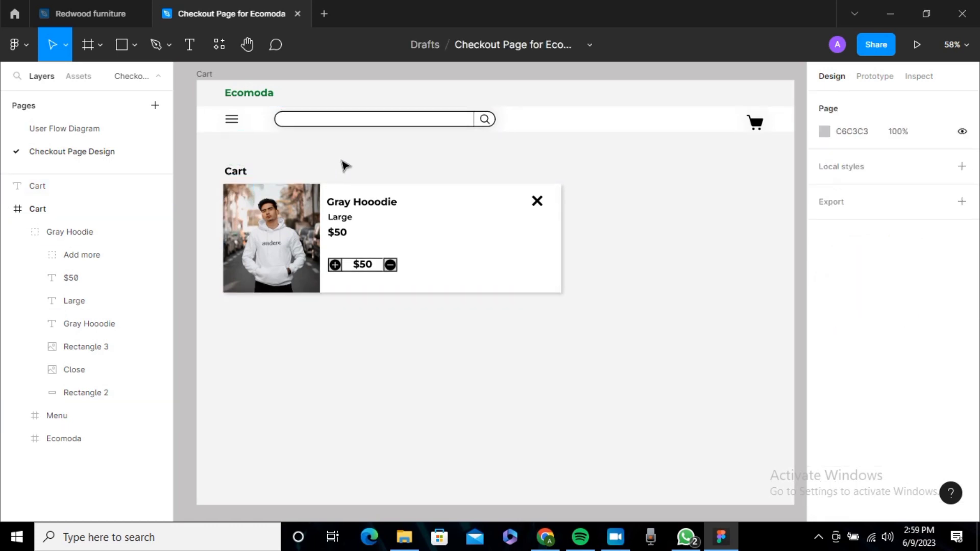
# Duplicate the Gray Hoodie card twice, stacking the copies below the original at Y 546 and Y 842
pyautogui.click(394, 250)
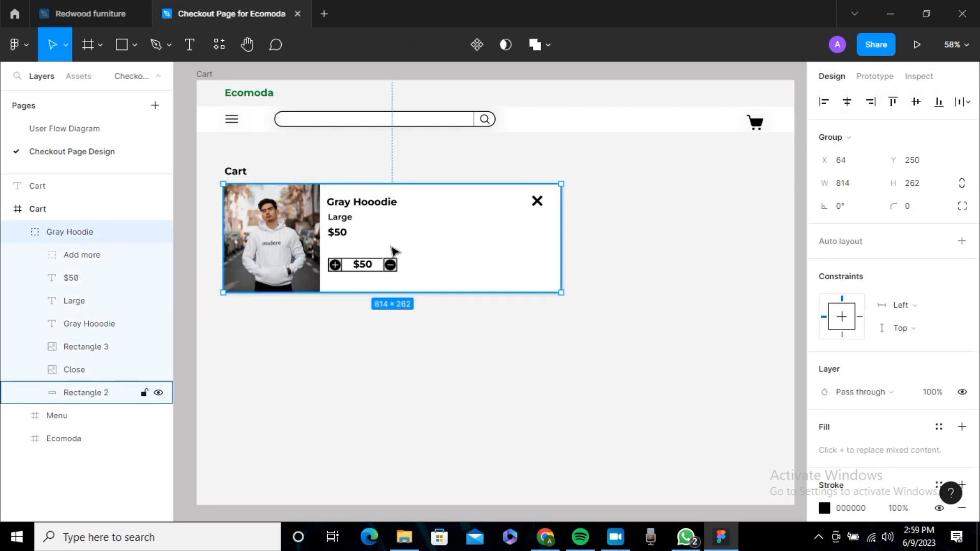
pyautogui.hotkey('ctrl', 'd')
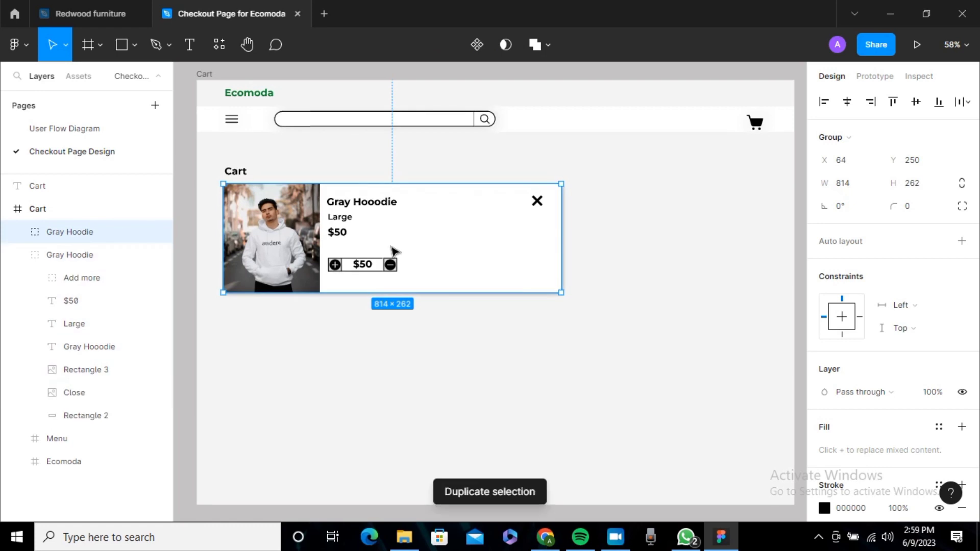
pyautogui.moveTo(393, 251); pyautogui.dragTo(394, 374)
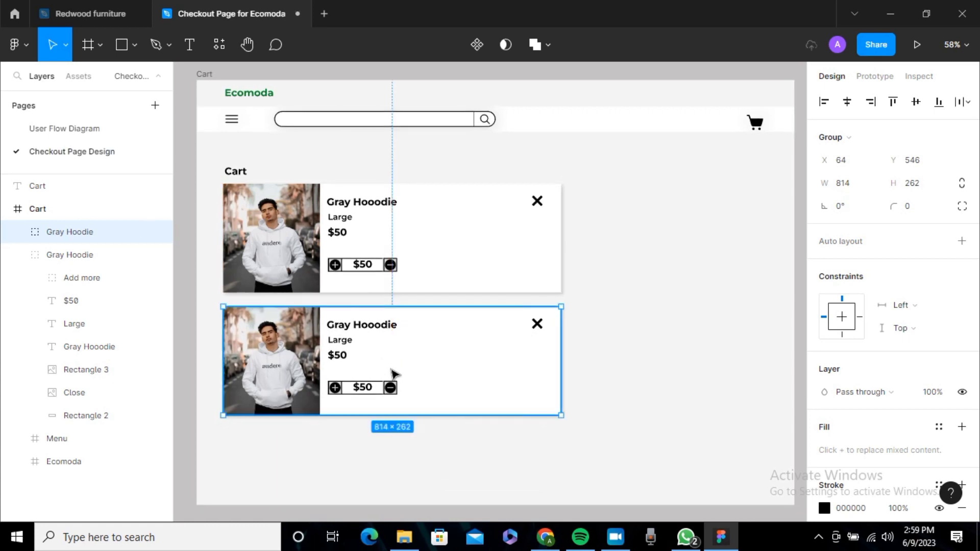
pyautogui.hotkey('ctrl', 'd')
pyautogui.scroll(-2, 395, 374)
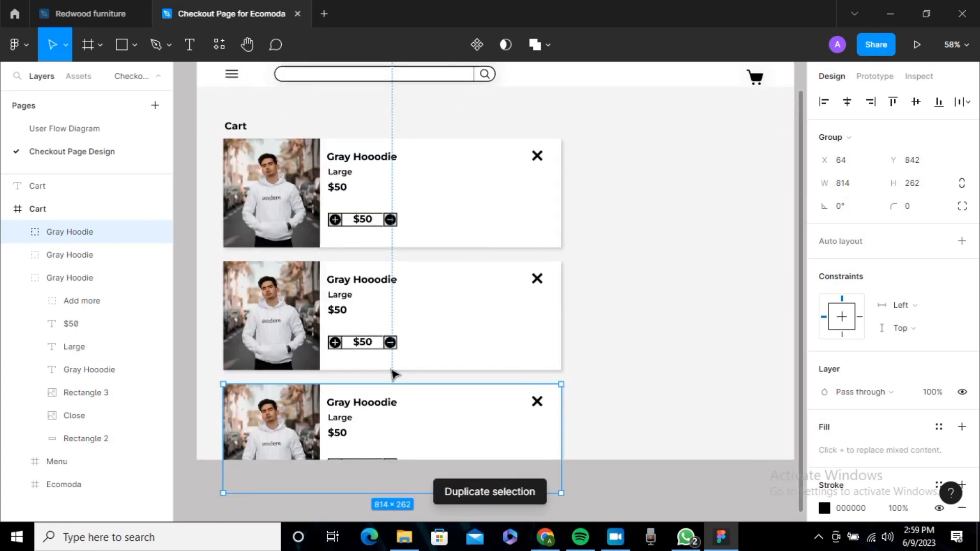
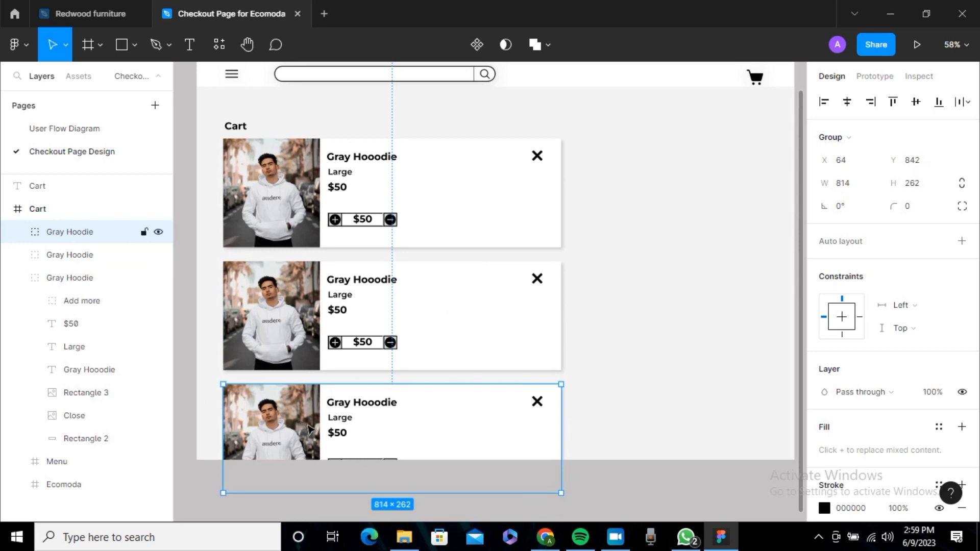
# Select the product image inside the second Gray Hoodie card
pyautogui.click(273, 324)
pyautogui.click(274, 324)
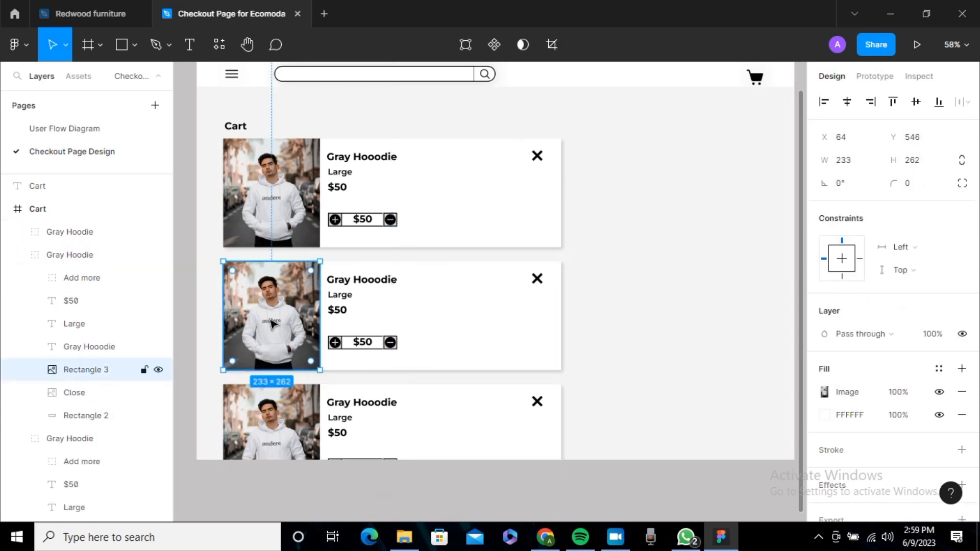
pyautogui.rightClick(273, 323)
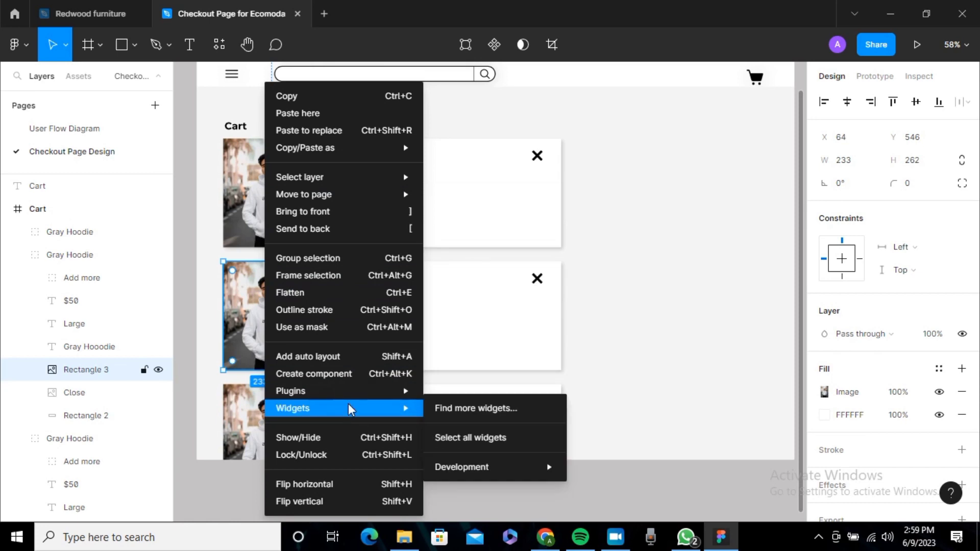
pyautogui.moveTo(353, 400)
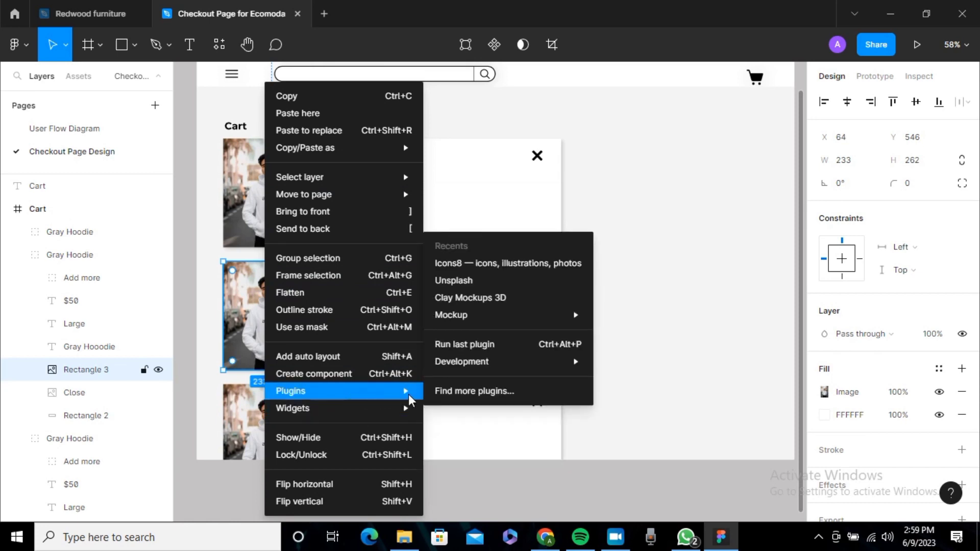
pyautogui.click(468, 263)
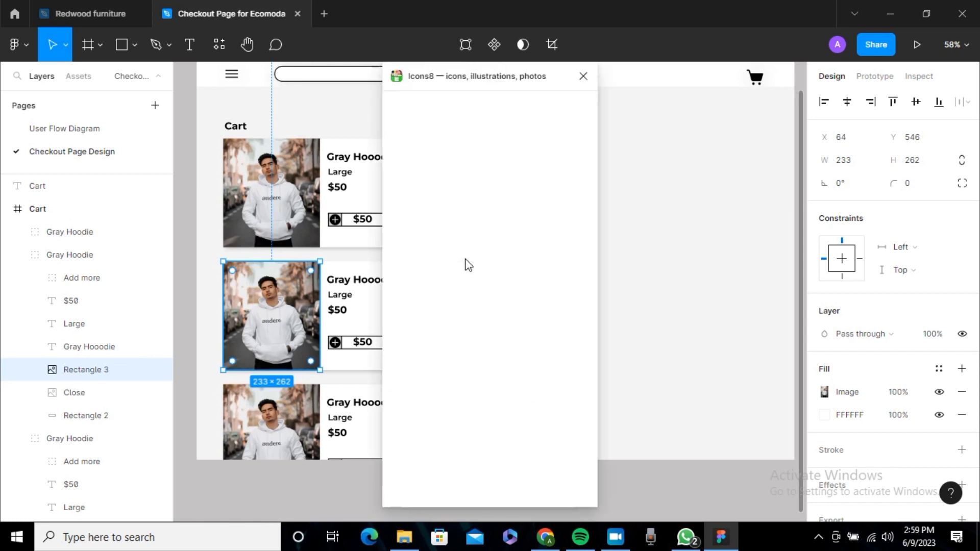
pyautogui.click(583, 76)
# Open the Unsplash plugin for the second card's product image
pyautogui.rightClick(296, 319)
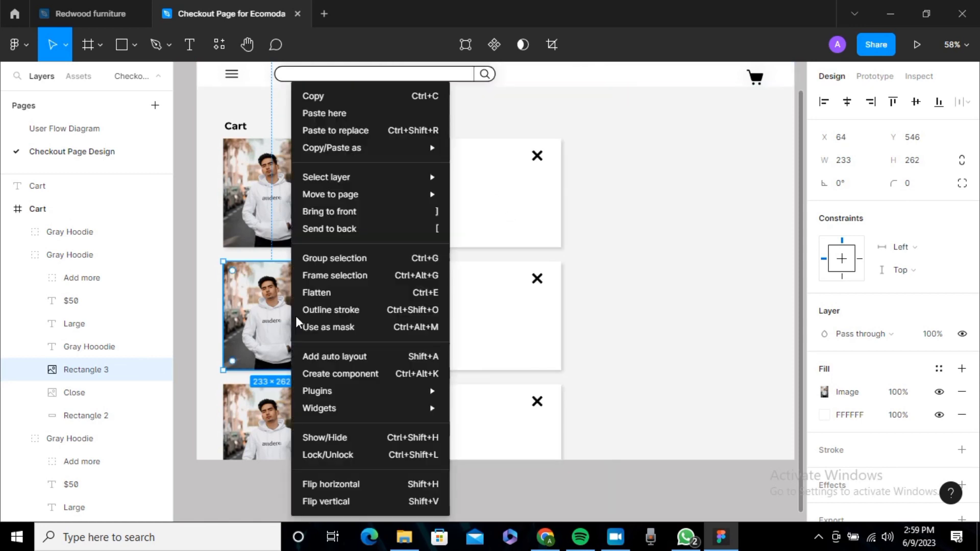
pyautogui.moveTo(383, 392)
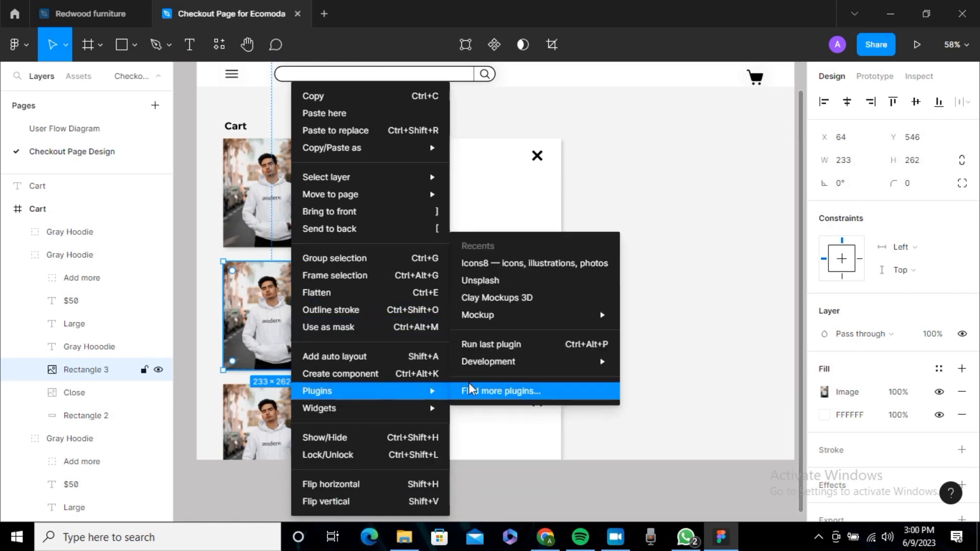
pyautogui.moveTo(494, 313)
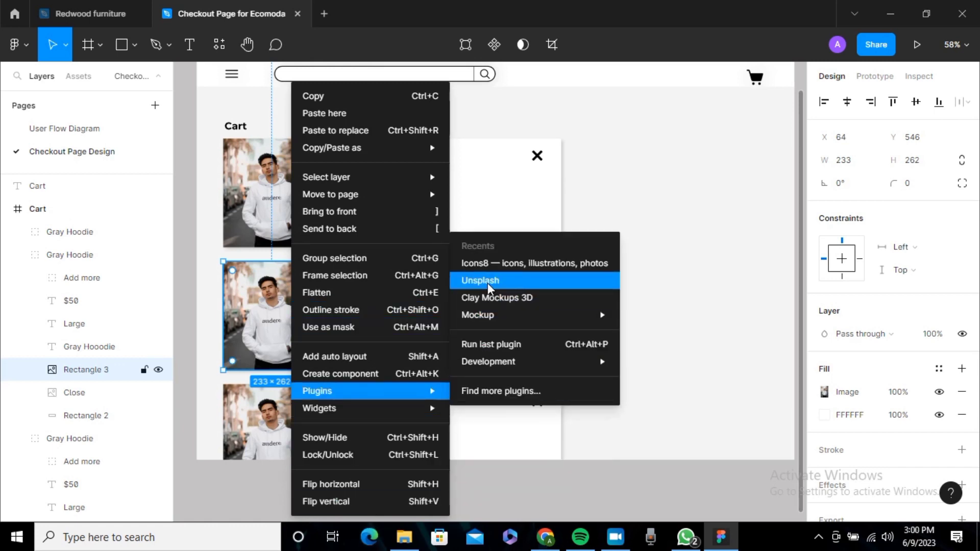
pyautogui.click(488, 283)
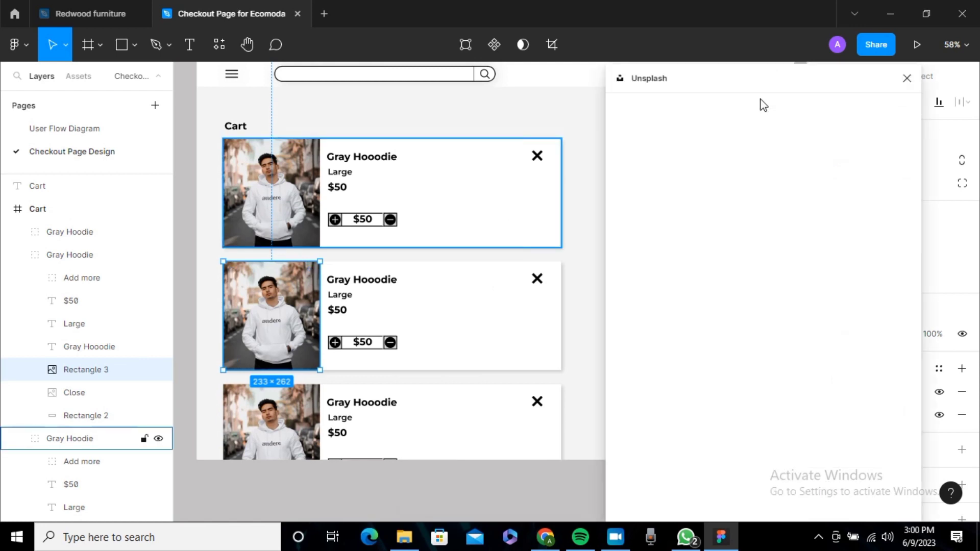
# Search Unsplash for "eco friendly cap" photos for the second card's product image
pyautogui.click(783, 148)
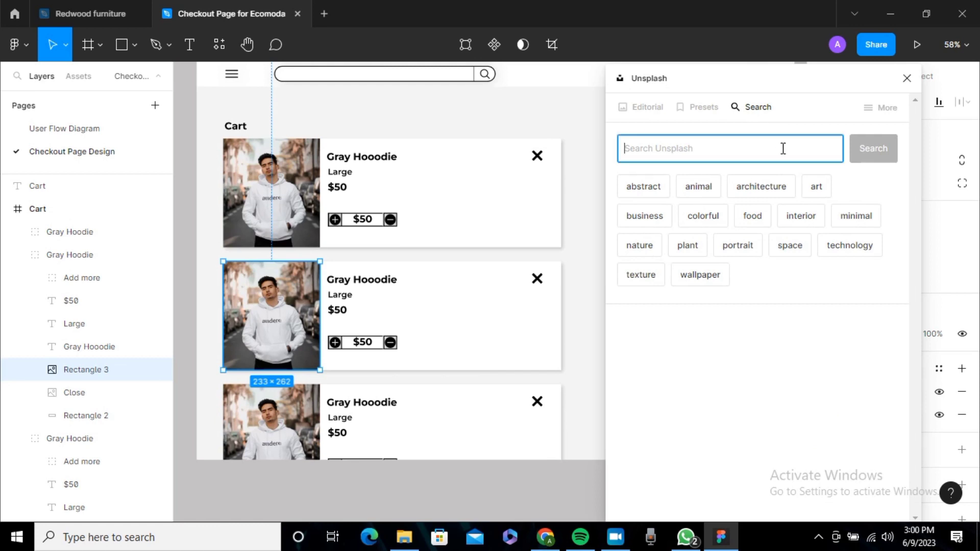
pyautogui.write('caap')
pyautogui.press('BackSpace')
pyautogui.press('BackSpace')
pyautogui.press('BackSpace')
pyautogui.write('ec')
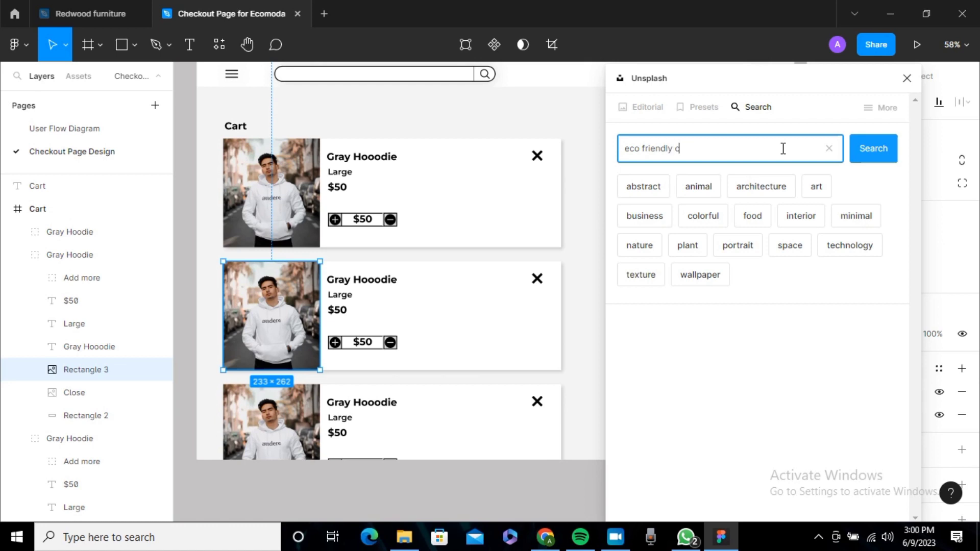
pyautogui.press('Return')
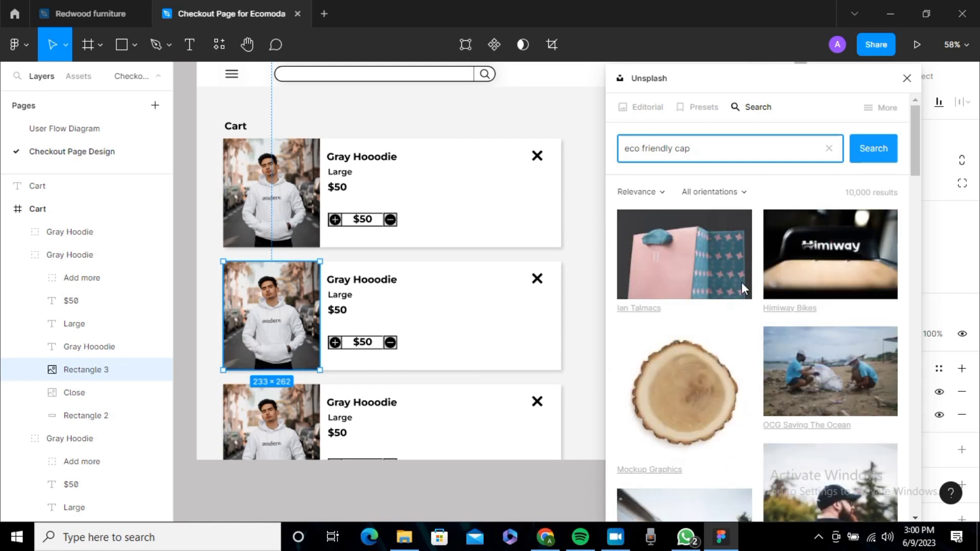
# Fill the second card's product image with the photo of the blue Dope cap
pyautogui.scroll(-5, 814, 276)
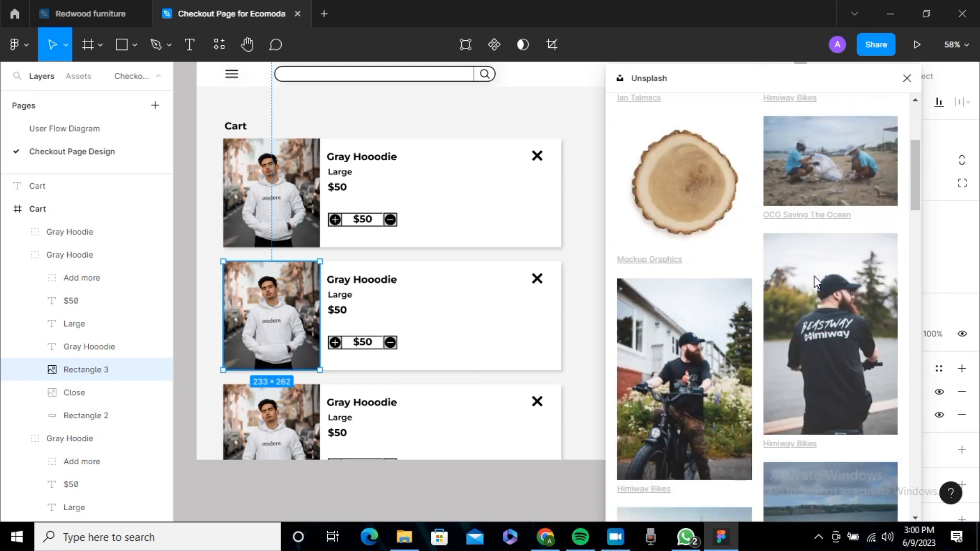
pyautogui.scroll(-4, 699, 384)
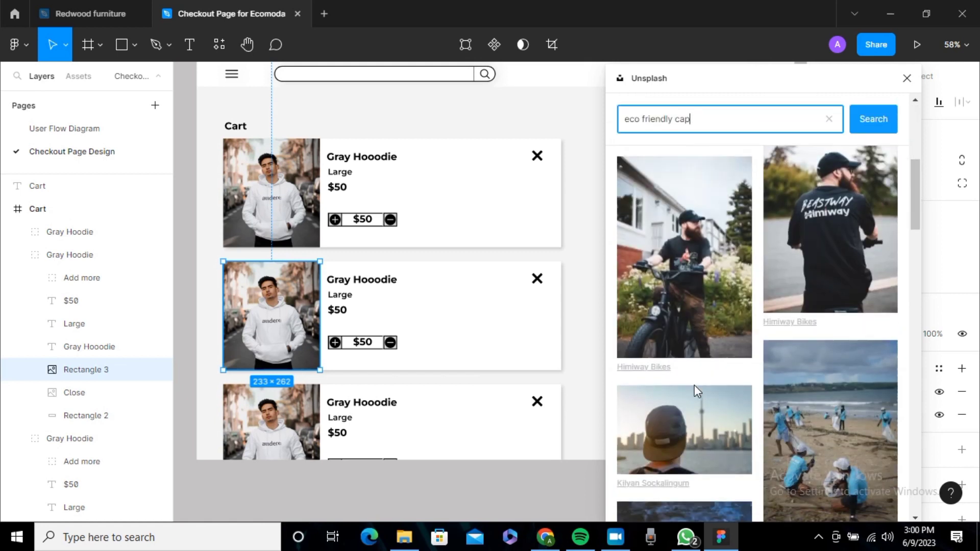
pyautogui.scroll(-2, 694, 385)
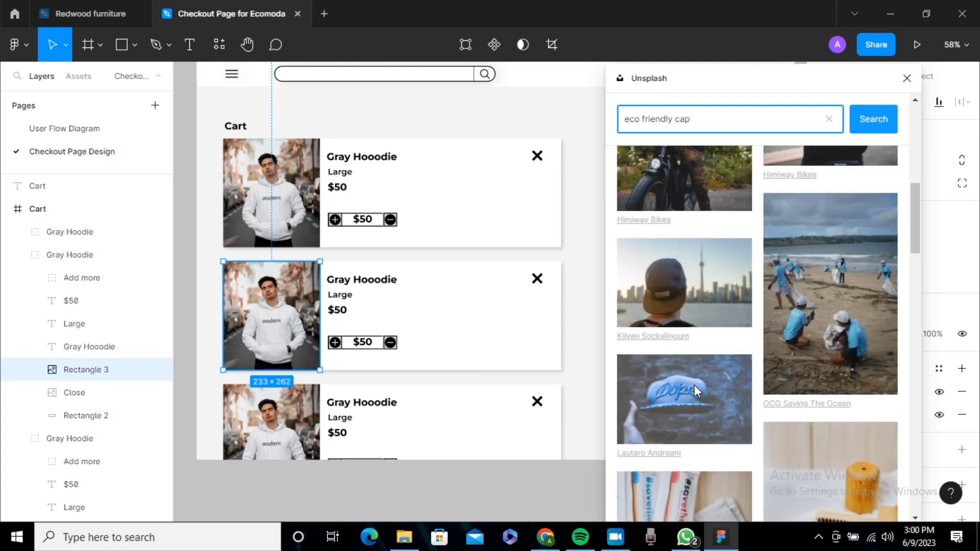
pyautogui.click(694, 385)
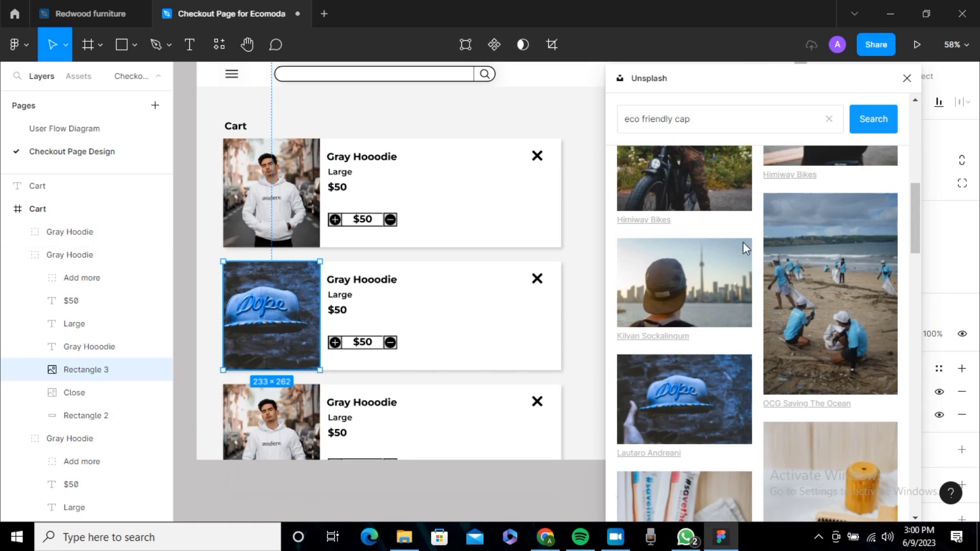
# Fill the second card's product image with the photo of a seated person wearing a red cap
pyautogui.scroll(-2, 722, 273)
pyautogui.scroll(-7, 721, 268)
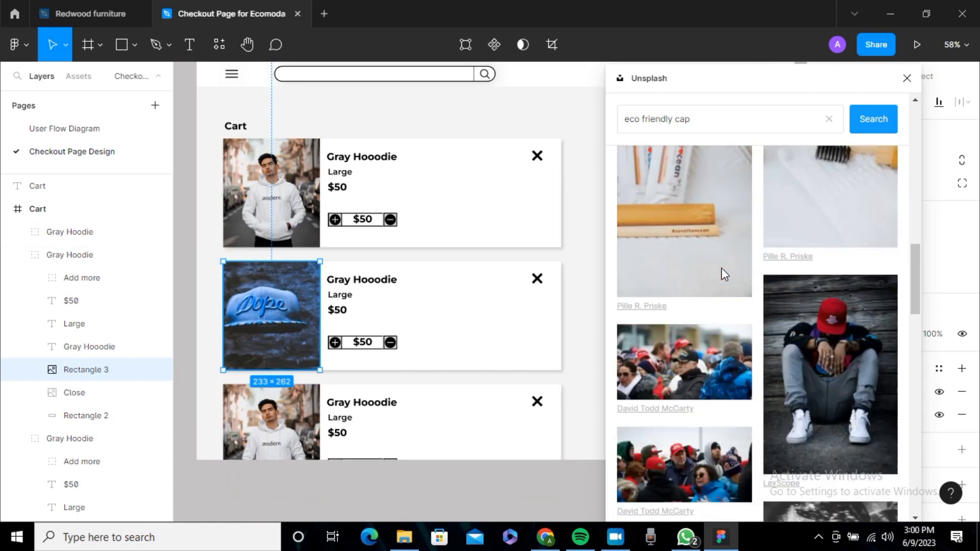
pyautogui.scroll(-1, 721, 268)
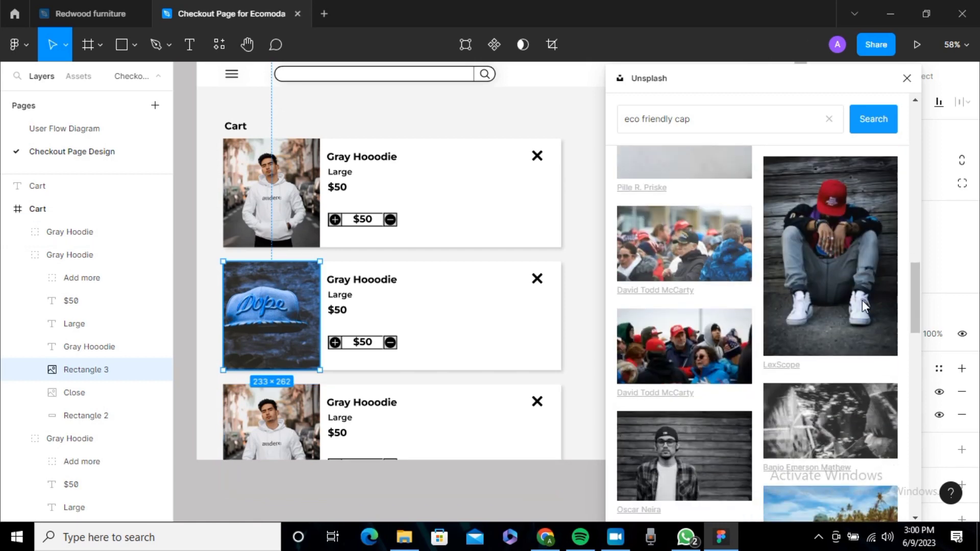
pyautogui.click(850, 258)
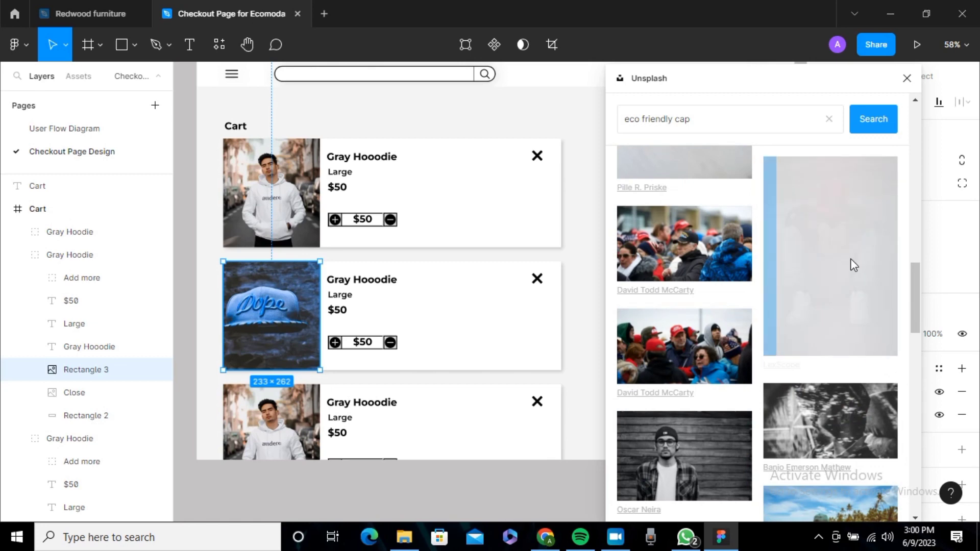
pyautogui.scroll(4, 851, 258)
# Select the third card's product image and browse Unsplash photos for "eco friendly sneakers"
pyautogui.click(503, 404)
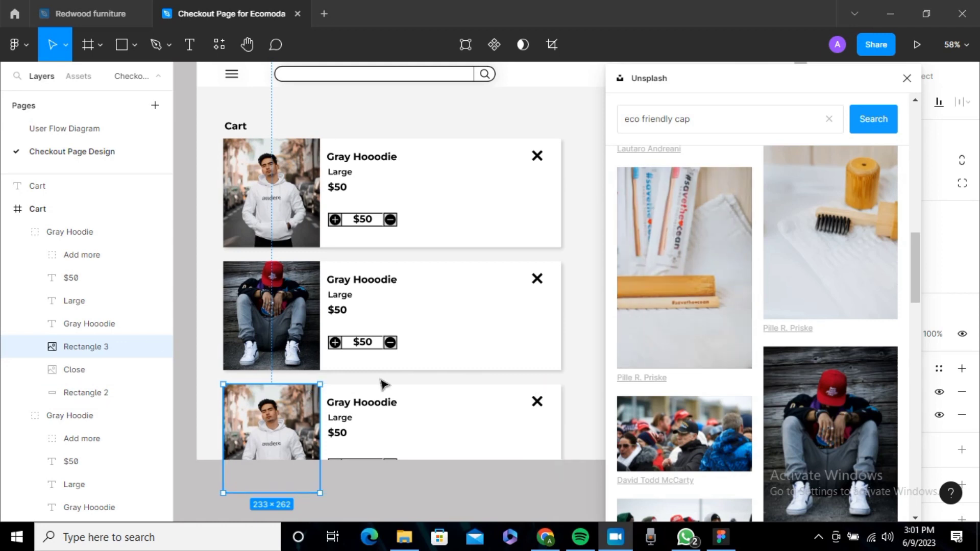
pyautogui.click(703, 120)
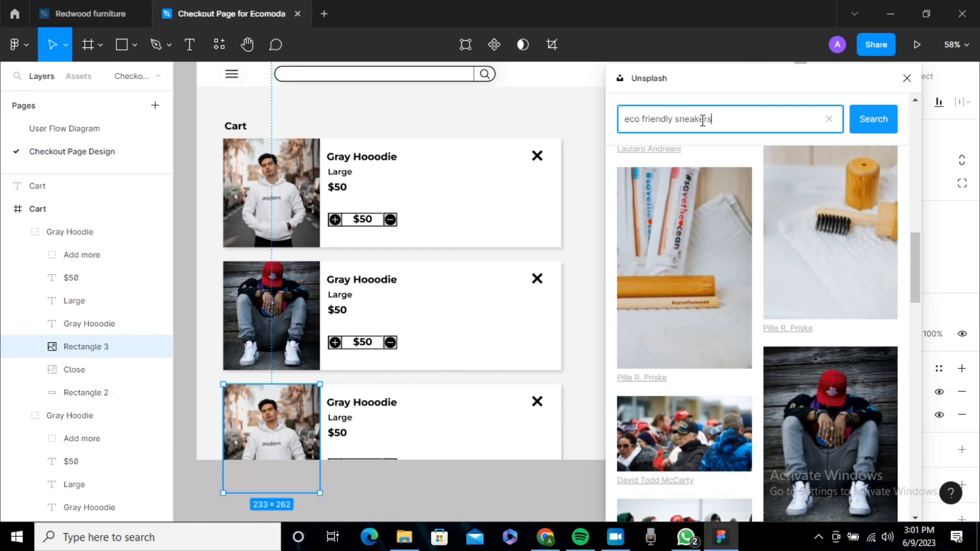
pyautogui.press('Return')
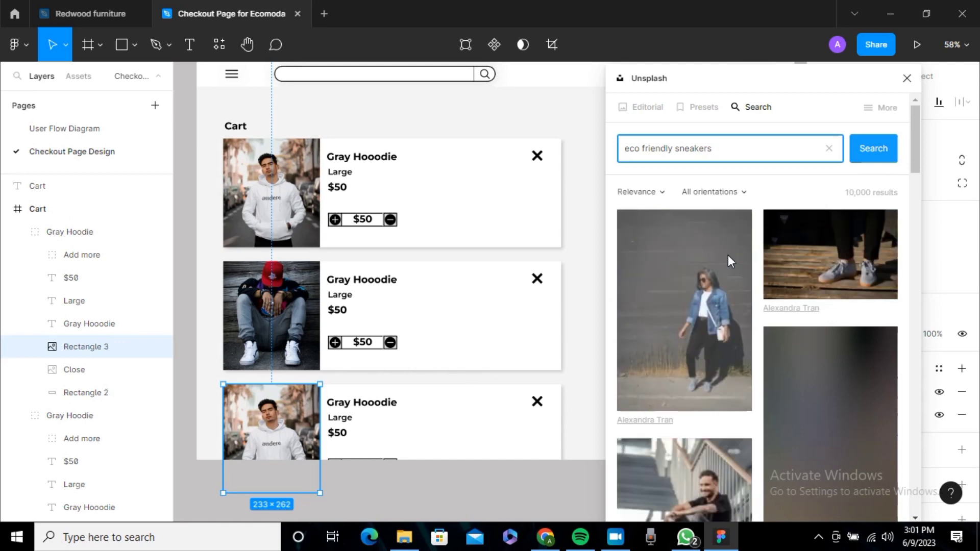
pyautogui.scroll(-8, 731, 286)
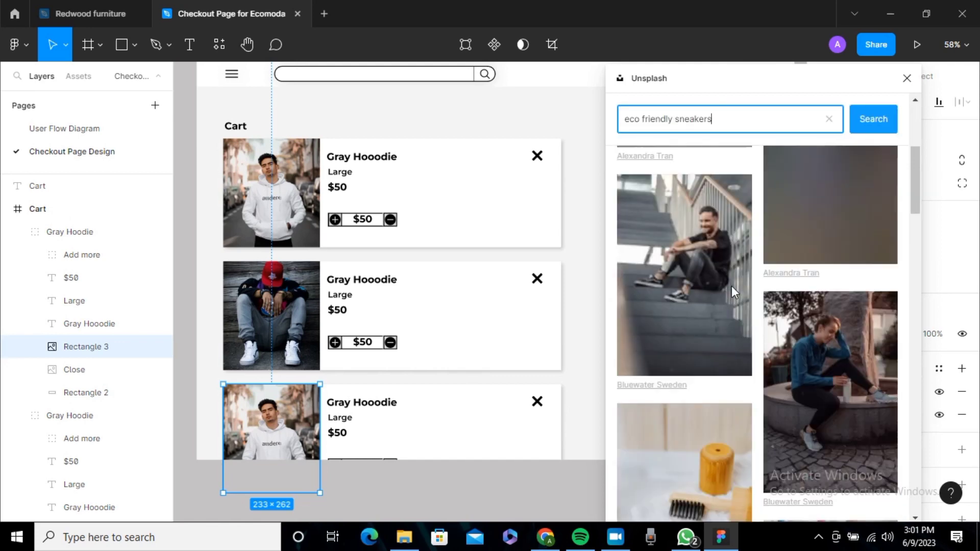
pyautogui.scroll(-10, 731, 287)
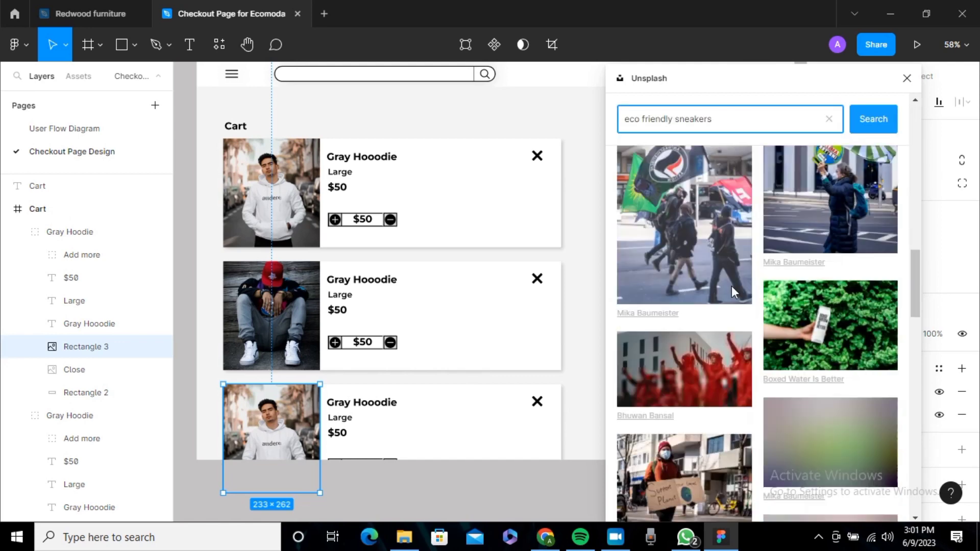
pyautogui.scroll(-10, 732, 291)
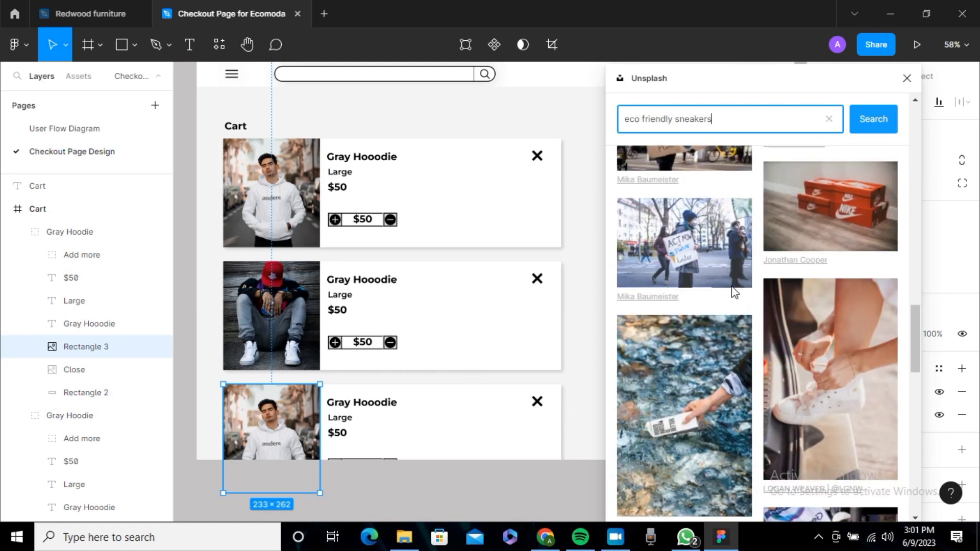
pyautogui.scroll(-8, 731, 286)
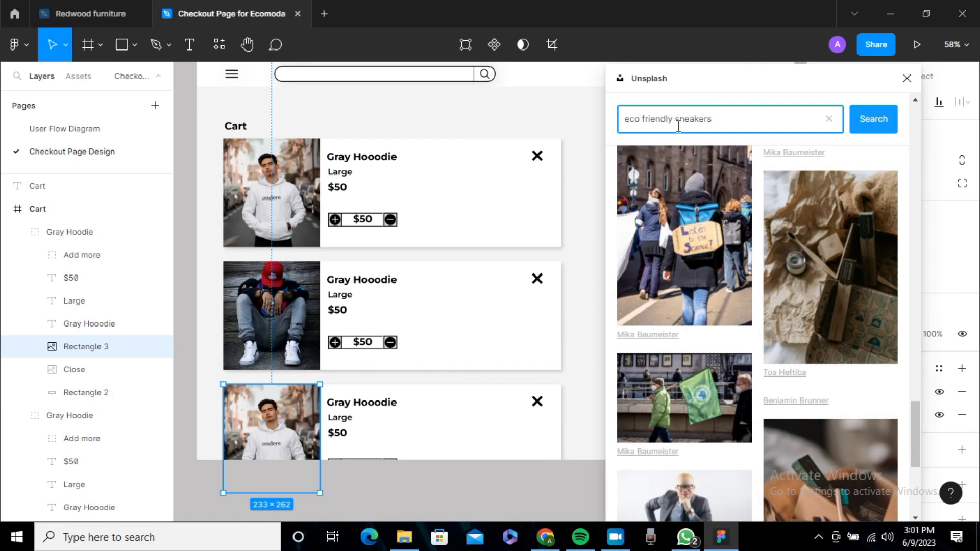
# Shorten the Unsplash search to "sneakers" and run it for the third card's product image
pyautogui.click(676, 127)
pyautogui.press('BackSpace')
pyautogui.press('BackSpace')
pyautogui.press('BackSpace')
pyautogui.press('BackSpace')
pyautogui.press('BackSpace')
pyautogui.press('BackSpace')
pyautogui.press('BackSpace')
pyautogui.press('BackSpace')
pyautogui.press('BackSpace')
pyautogui.press('BackSpace')
pyautogui.press('BackSpace')
pyautogui.press('BackSpace')
pyautogui.press('BackSpace')
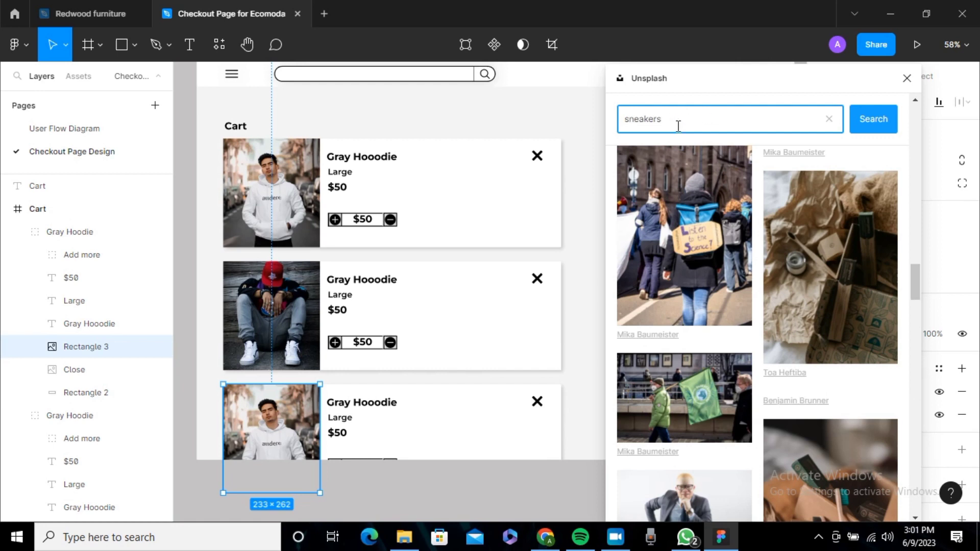
pyautogui.press('Return')
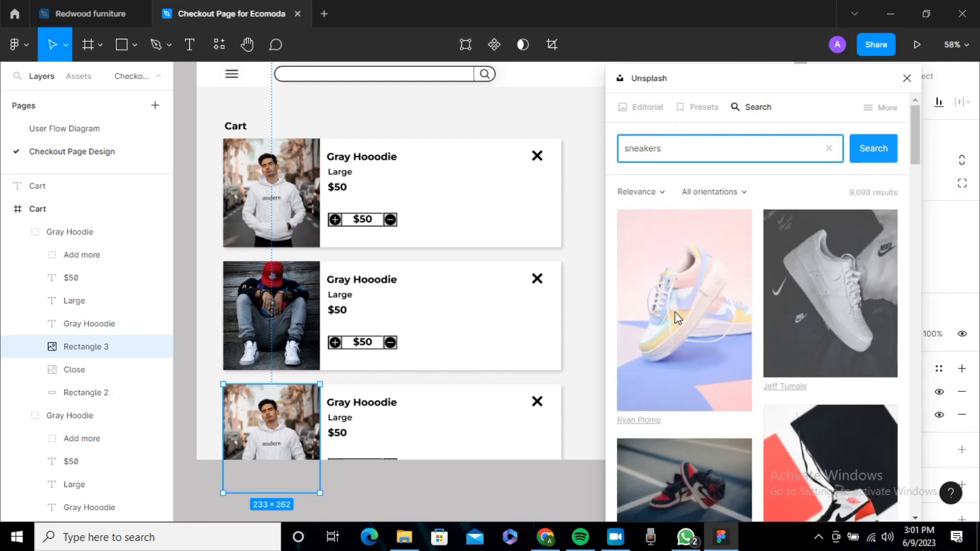
# Try the pastel sneaker photo on the third card, settle on the white Nike sneaker against black, and close Unsplash
pyautogui.click(712, 318)
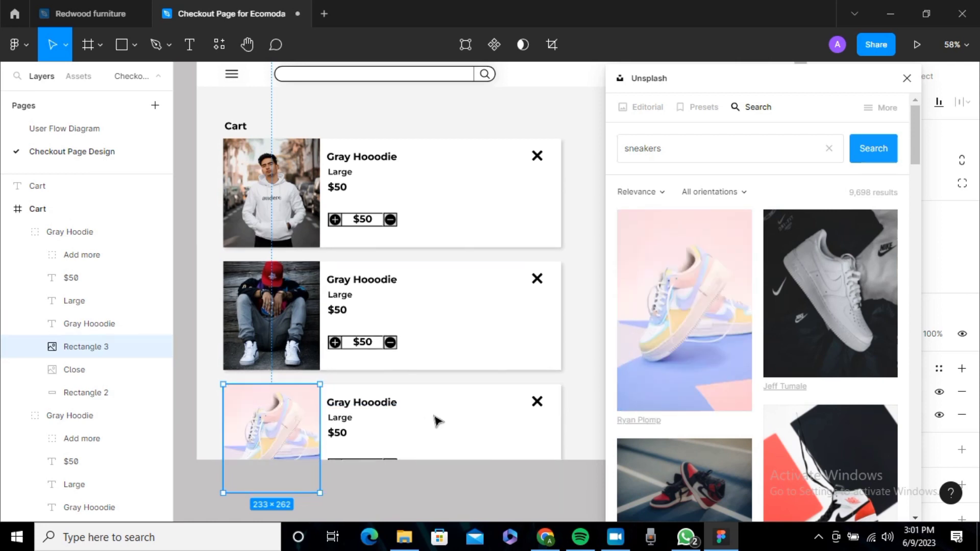
pyautogui.scroll(-2, 753, 335)
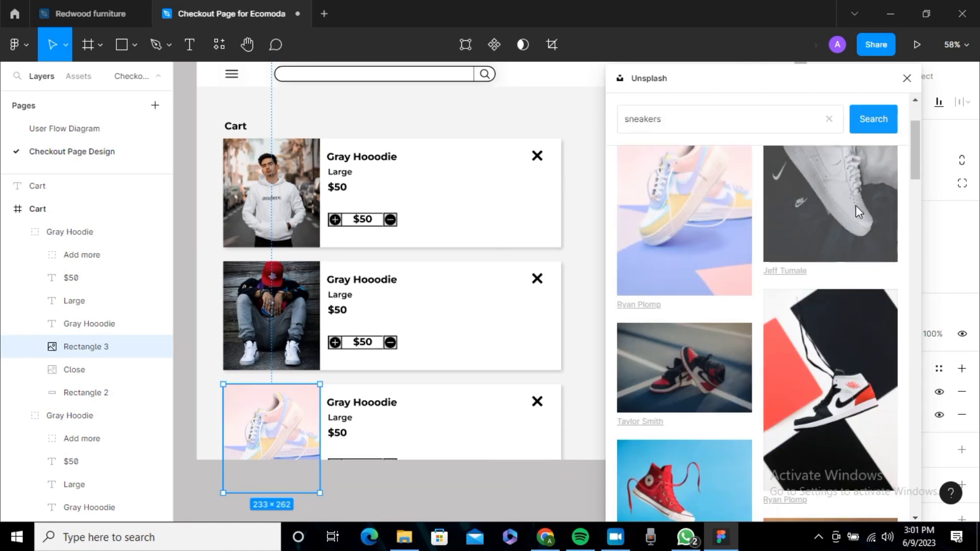
pyautogui.click(853, 196)
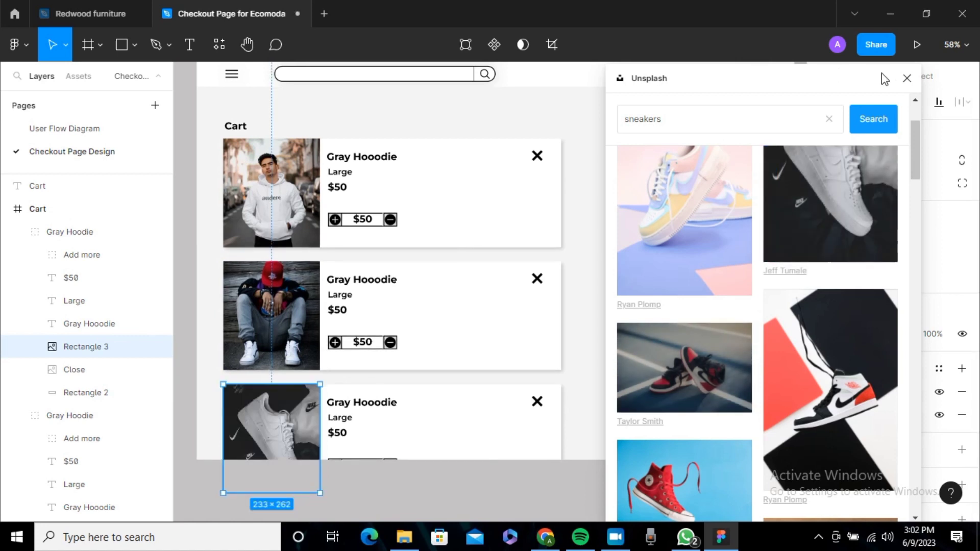
pyautogui.click(907, 81)
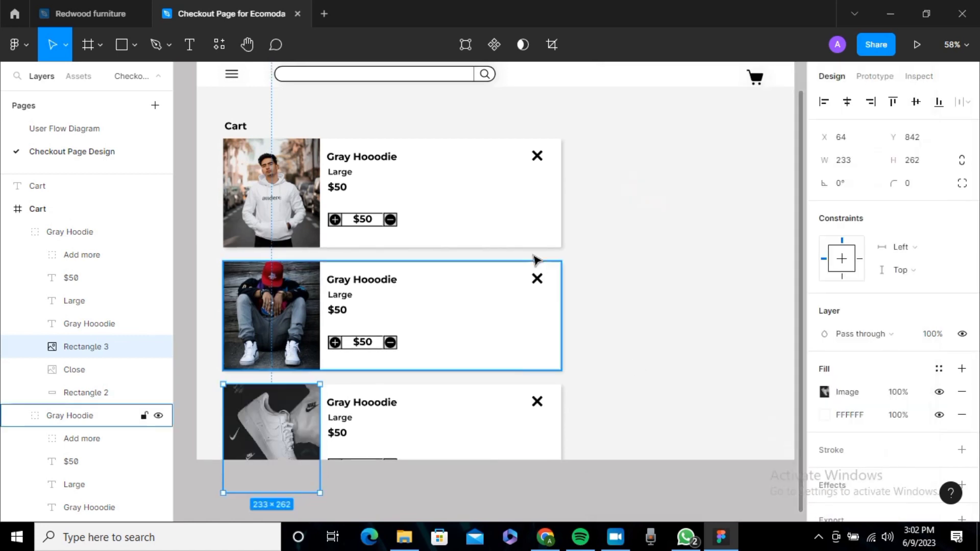
# Change the product title in the second card to "Red Face Cap"
pyautogui.click(347, 284)
pyautogui.click(347, 284)
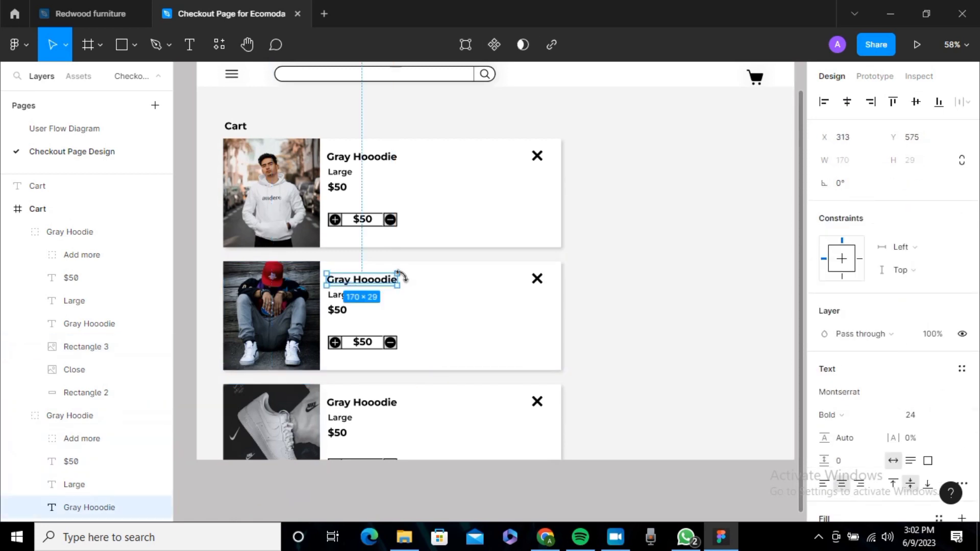
pyautogui.doubleClick(369, 286)
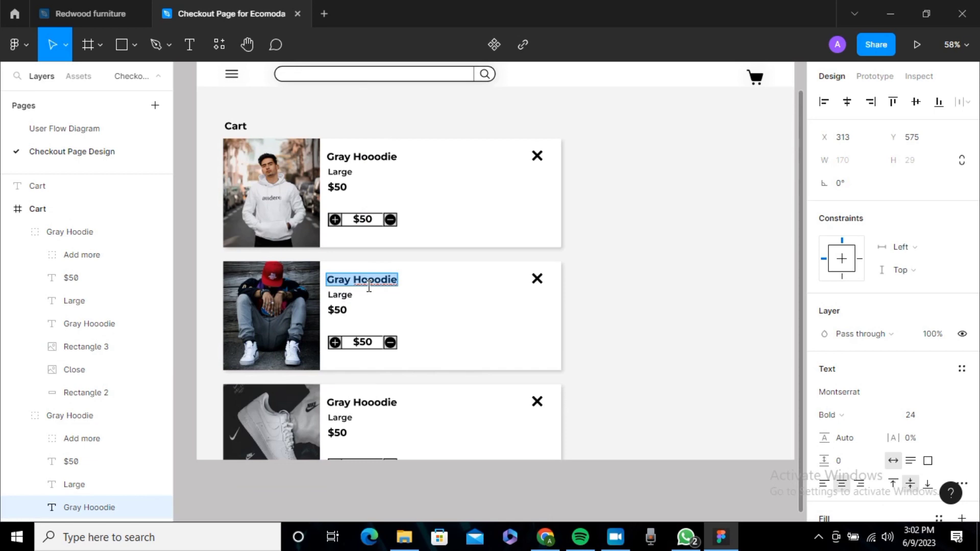
pyautogui.write('Red')
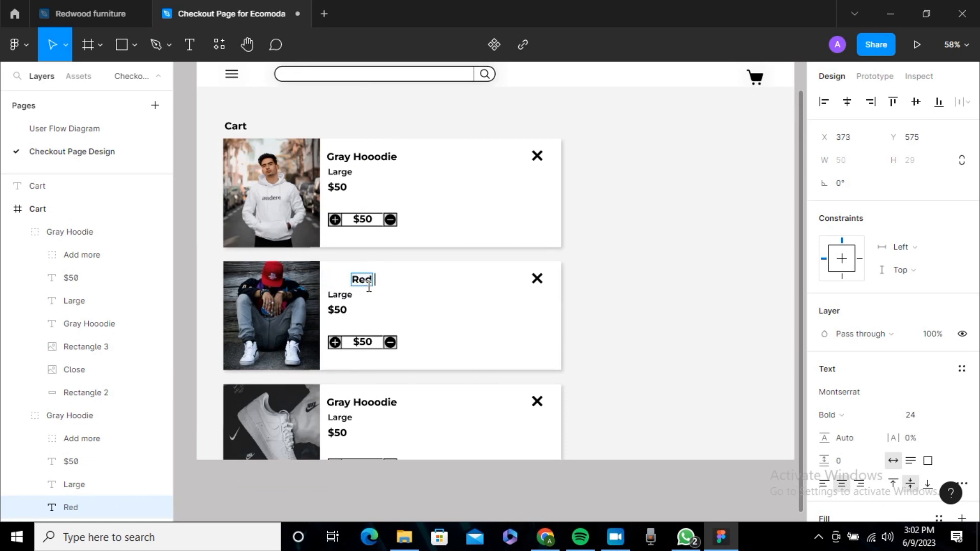
pyautogui.write(' facw')
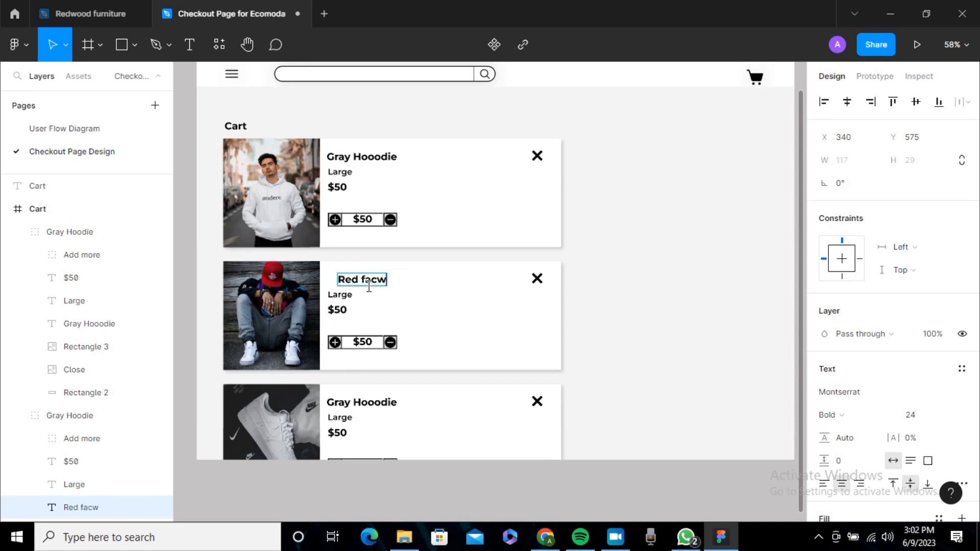
pyautogui.press('BackSpace')
pyautogui.press('BackSpace')
pyautogui.press('BackSpace')
pyautogui.press('BackSpace')
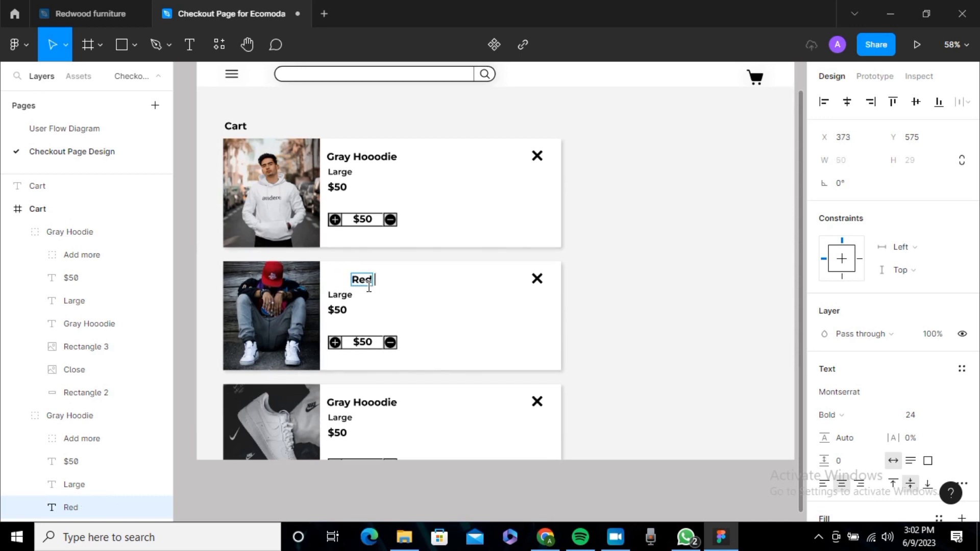
pyautogui.write('Face Cap')
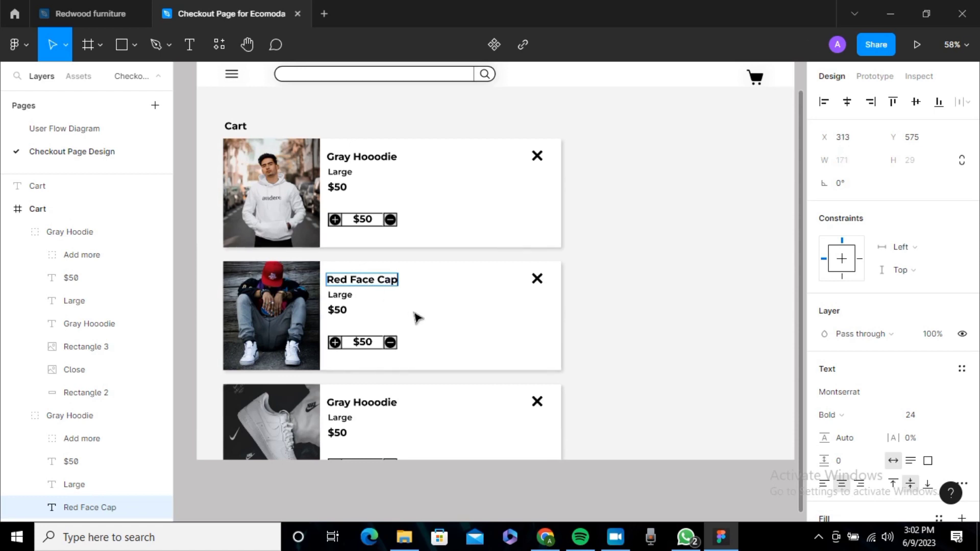
pyautogui.press('Escape')
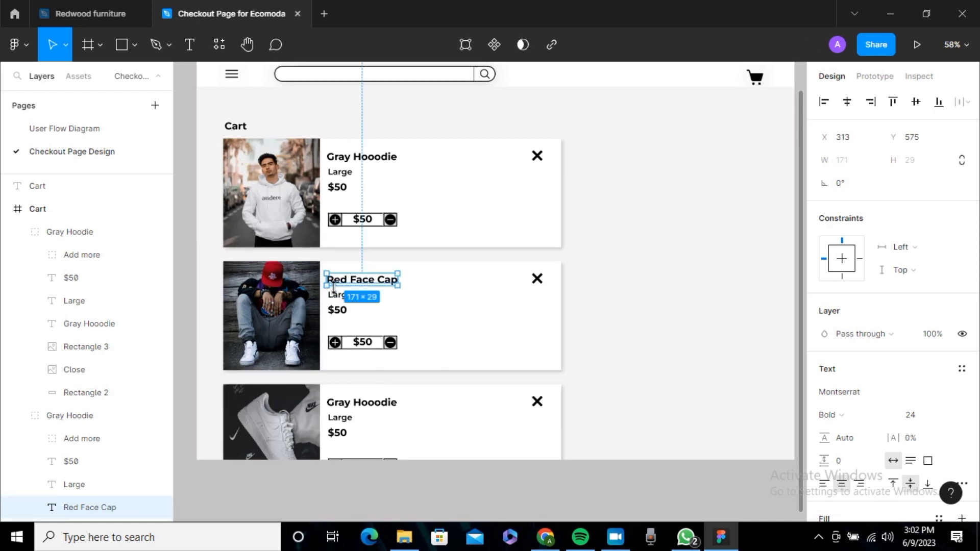
# Set the price below the size label in the Red Face Cap card to $15
pyautogui.doubleClick(341, 307)
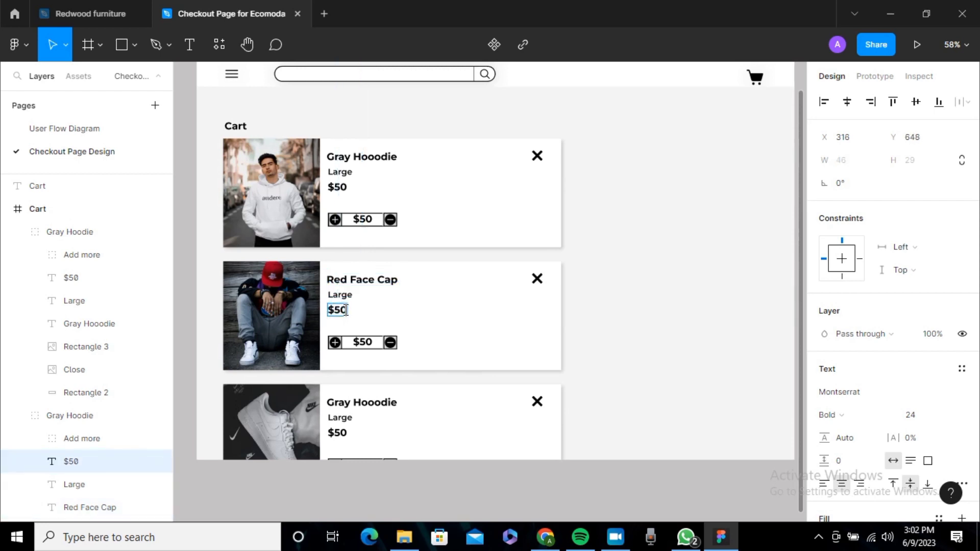
pyautogui.write('$15')
pyautogui.press('Escape')
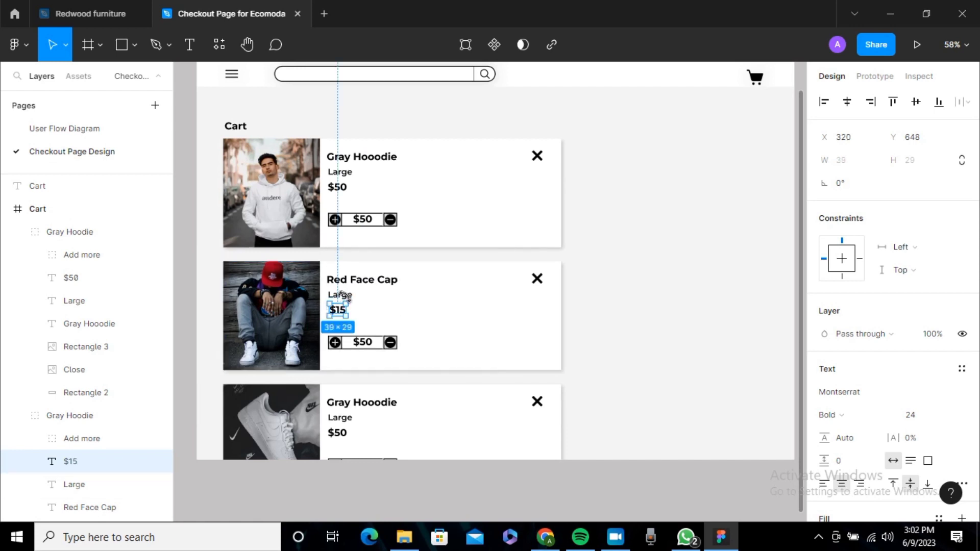
# Delete the Large size label from the Red Face Cap card and select the card's group
pyautogui.click(373, 310)
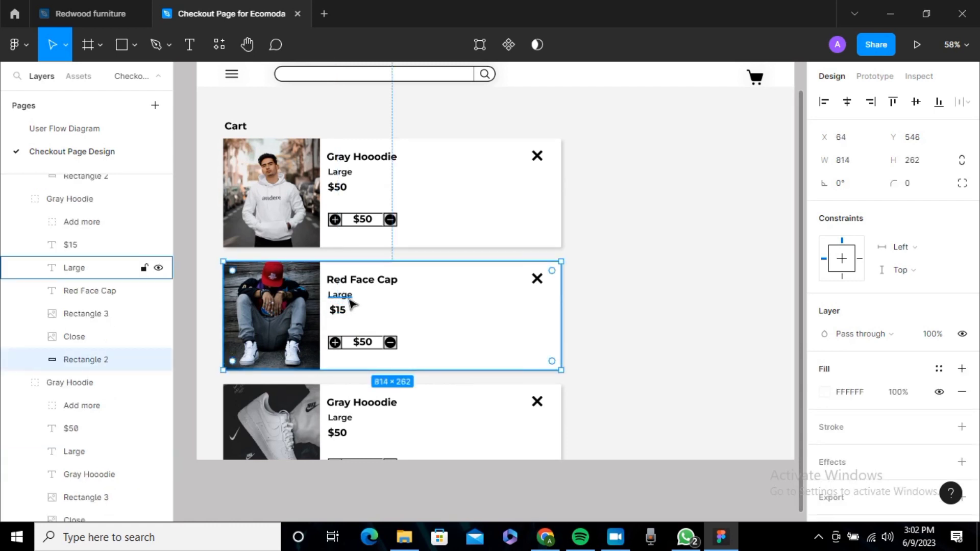
pyautogui.click(351, 297)
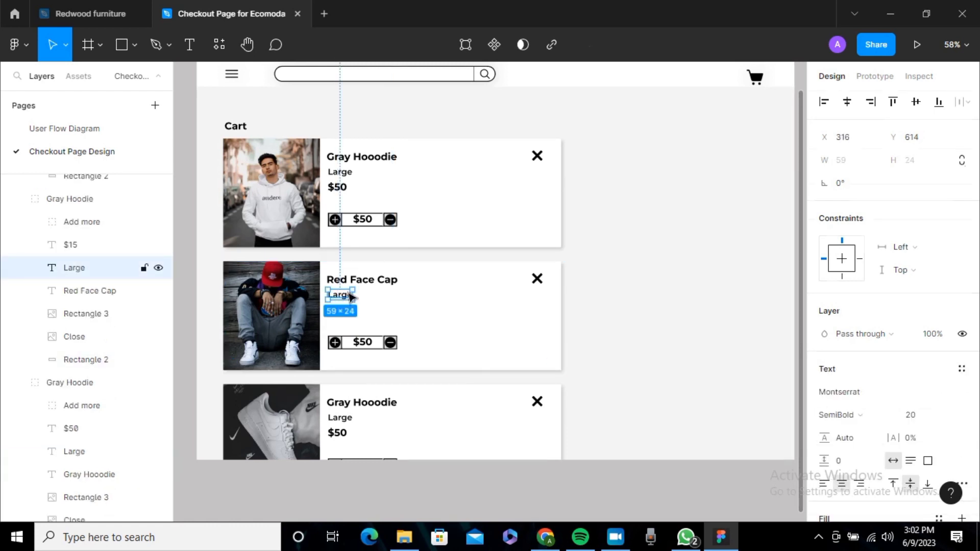
pyautogui.press('Delete')
pyautogui.click(344, 311)
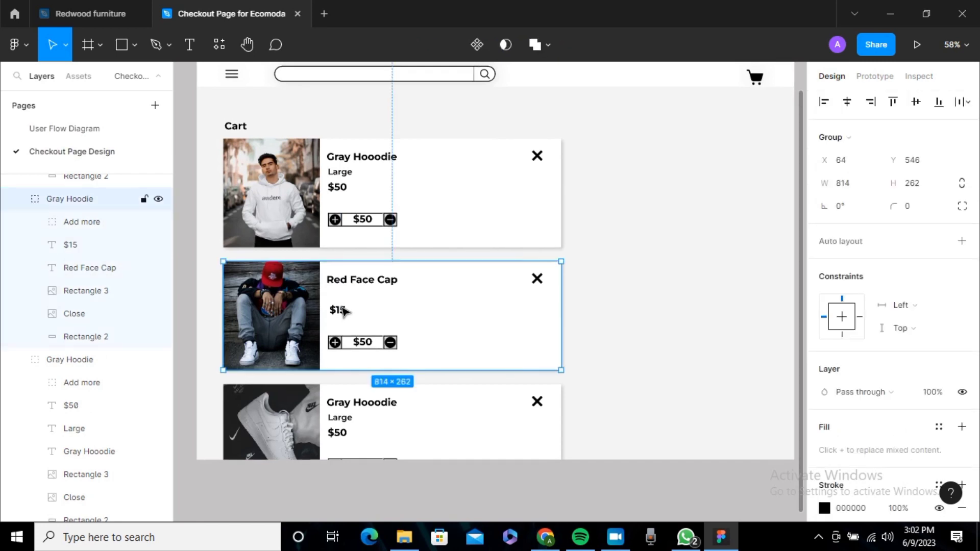
# Move the $15 price up to just below the Red Face Cap title, at X 320, leaving a small gap
pyautogui.doubleClick(343, 310)
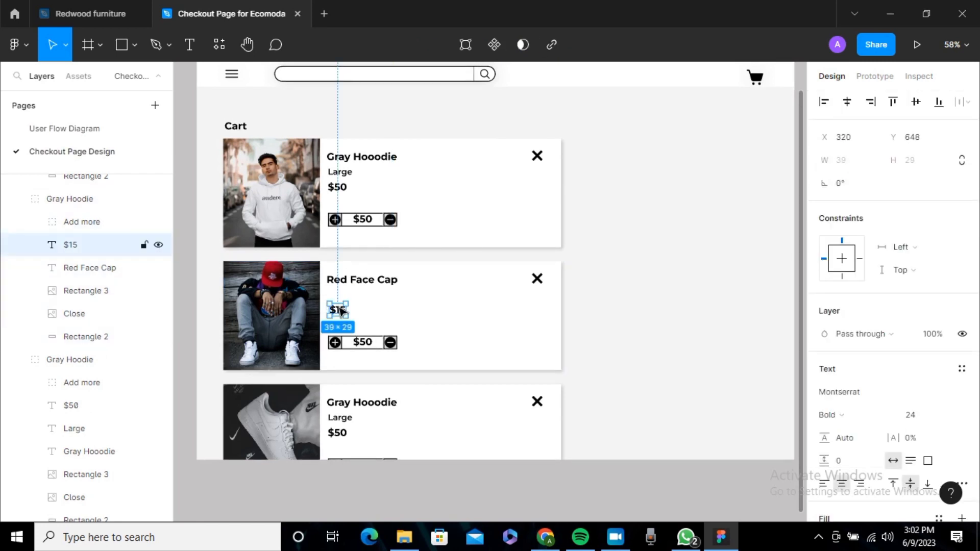
pyautogui.moveTo(337, 298); pyautogui.dragTo(340, 295)
pyautogui.click(371, 323)
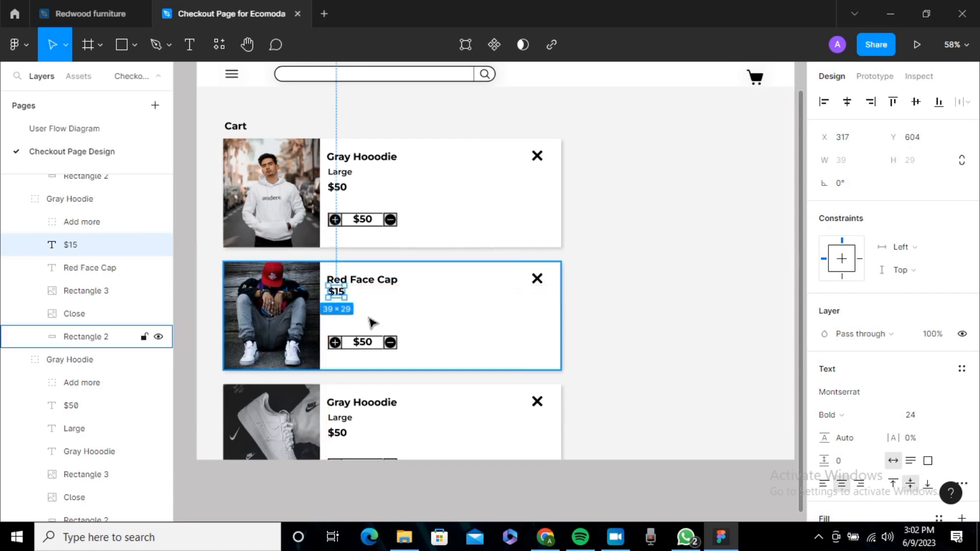
pyautogui.doubleClick(339, 294)
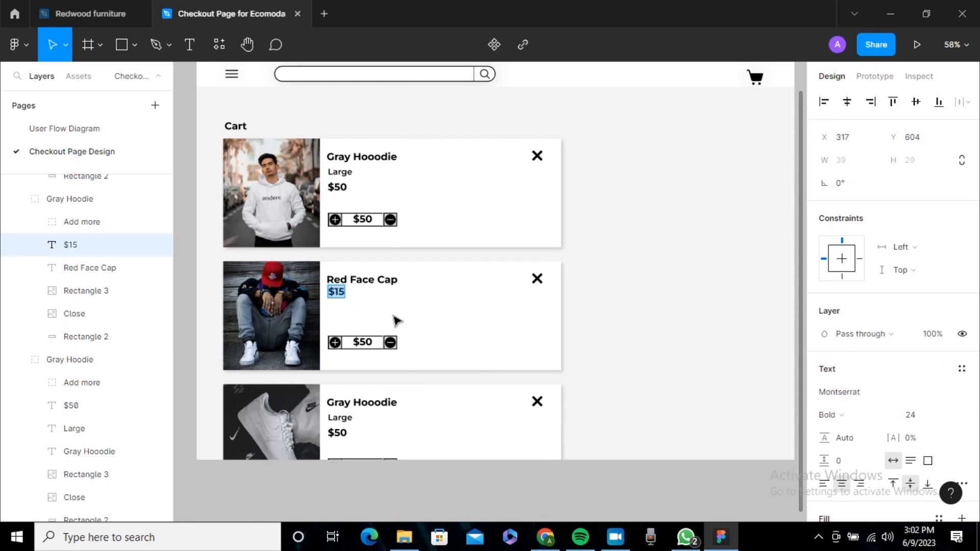
pyautogui.press('Escape')
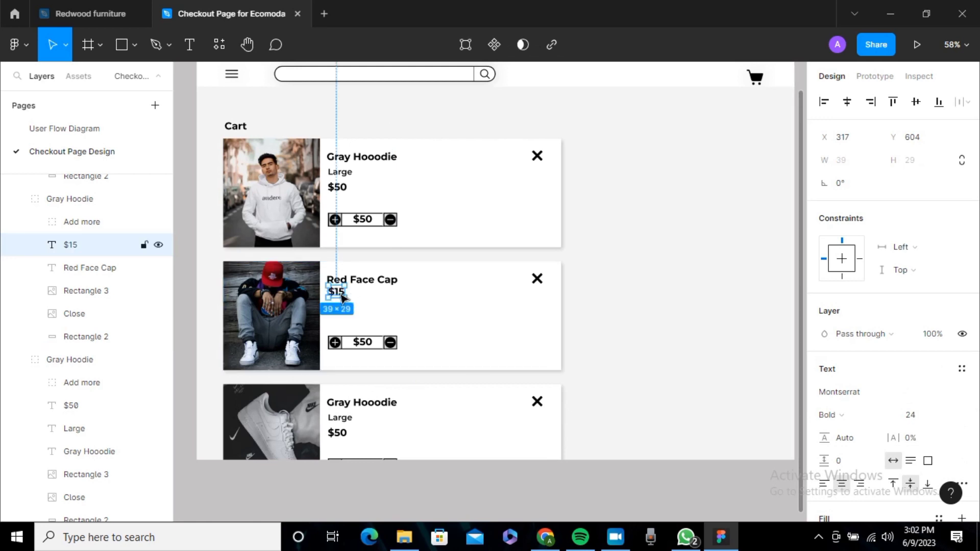
pyautogui.moveTo(341, 305); pyautogui.dragTo(345, 296)
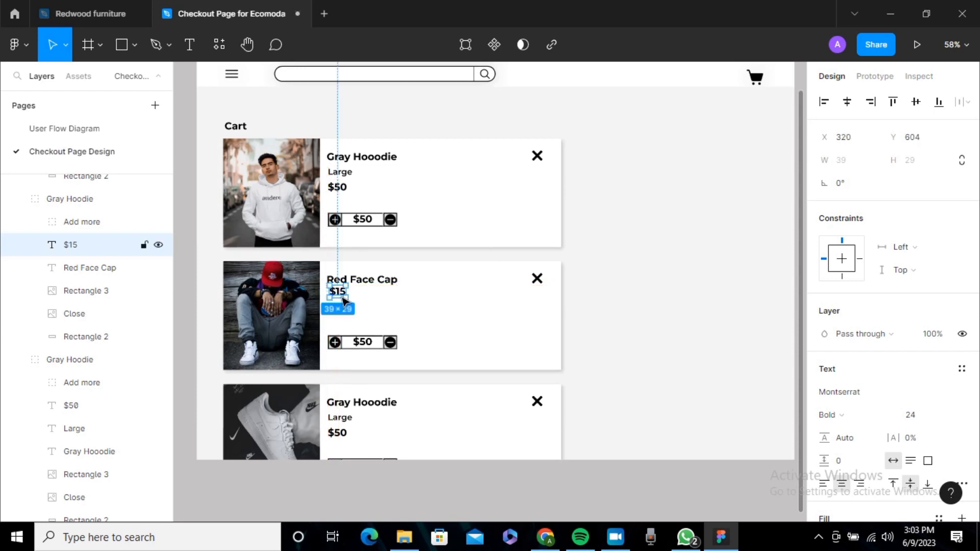
pyautogui.press('Down')
pyautogui.press('Down')
pyautogui.press('Down')
pyautogui.click(471, 324)
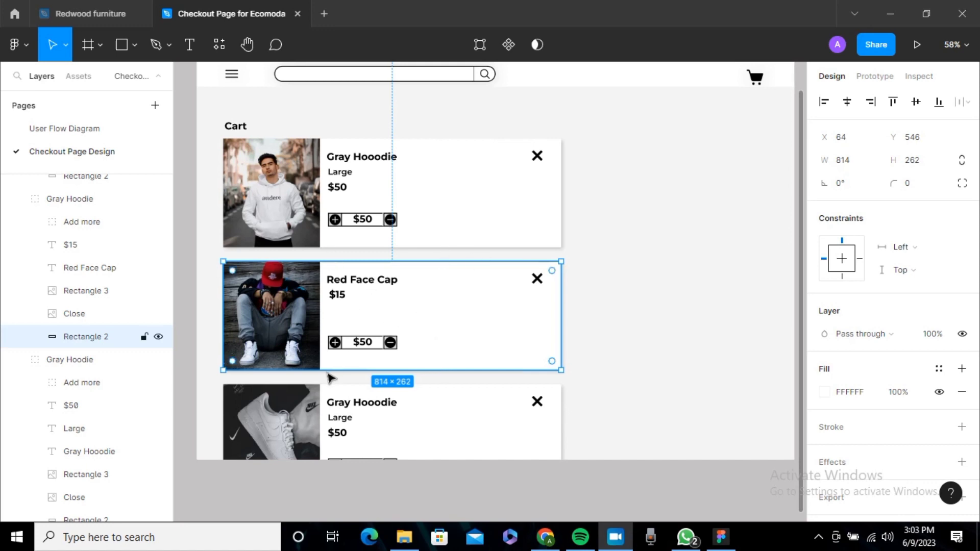
# Replace the $50 in the Red Face Cap card's quantity box with 1
pyautogui.doubleClick(372, 344)
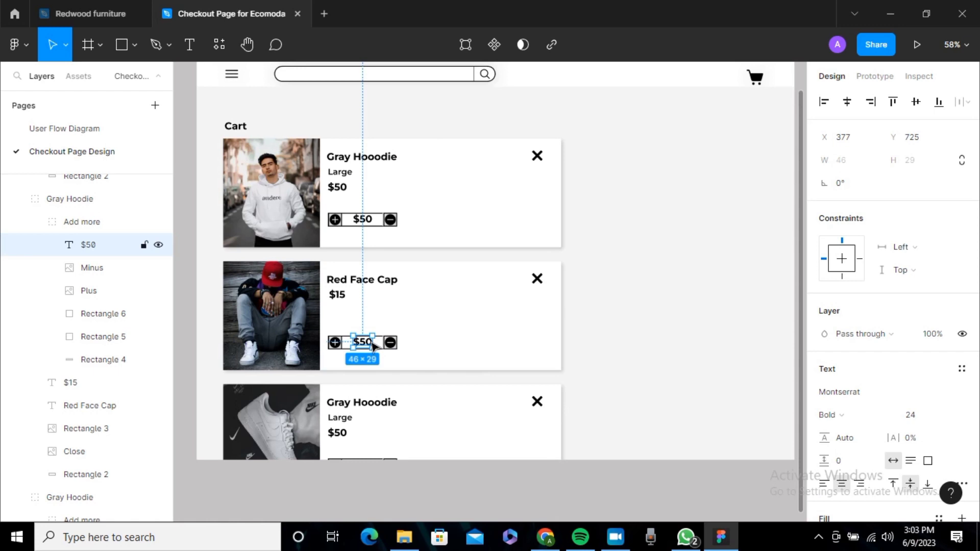
pyautogui.press('Delete')
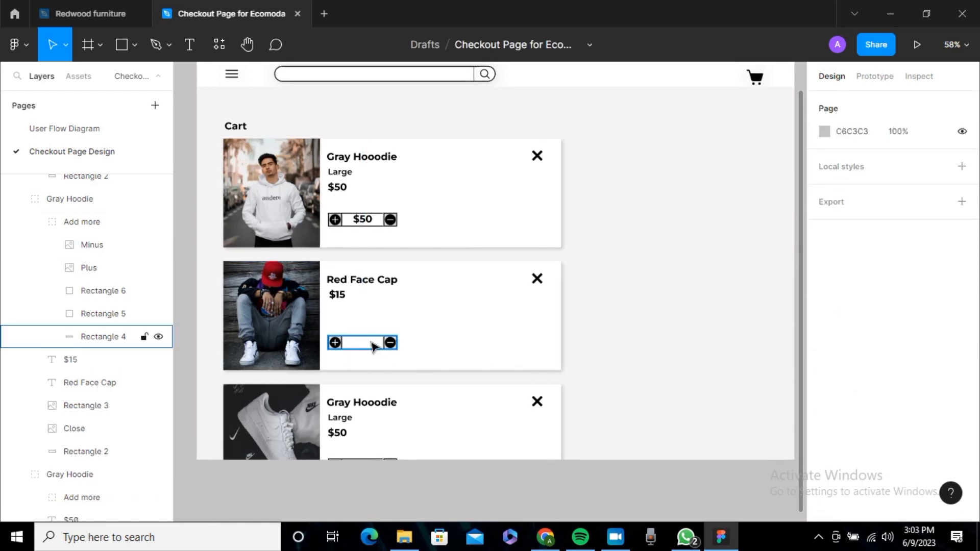
pyautogui.hotkey('ctrl', 'z')
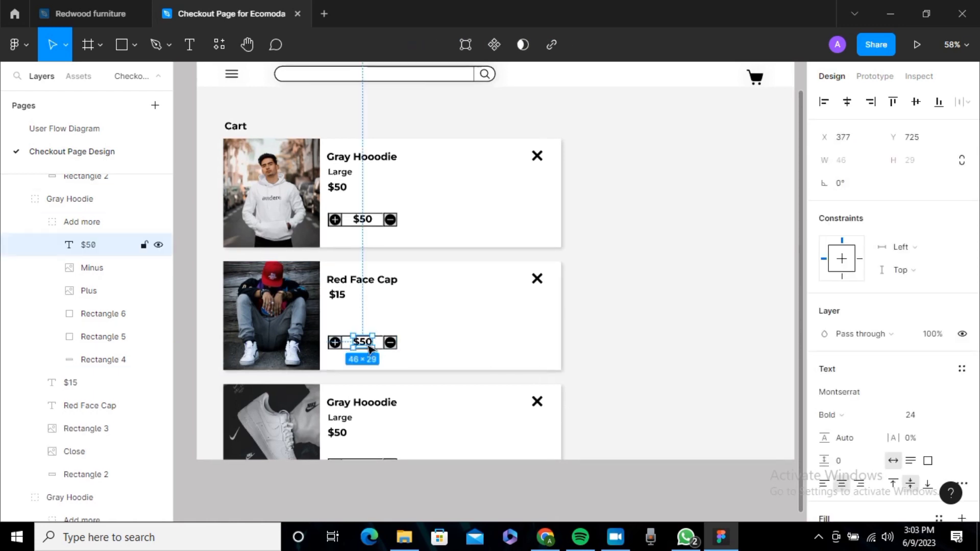
pyautogui.doubleClick(370, 347)
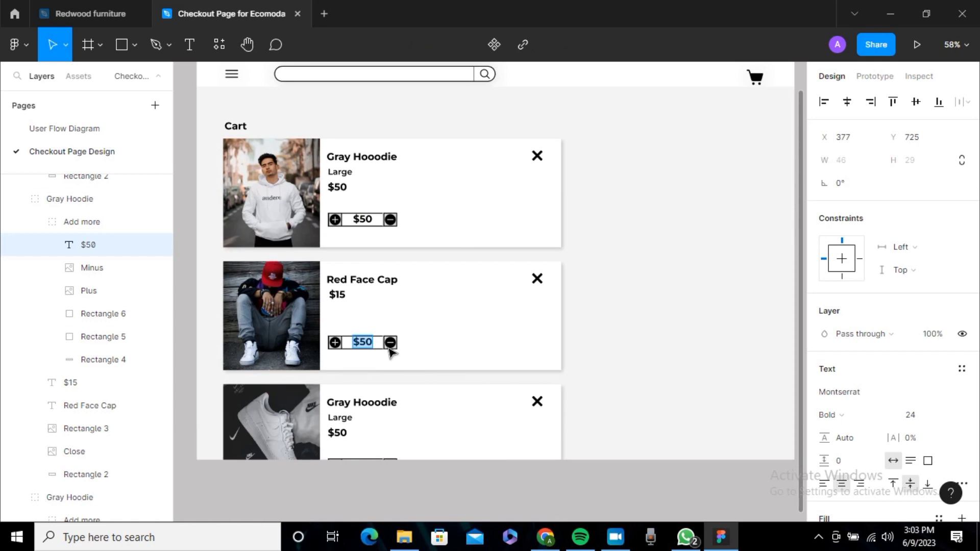
pyautogui.write('1')
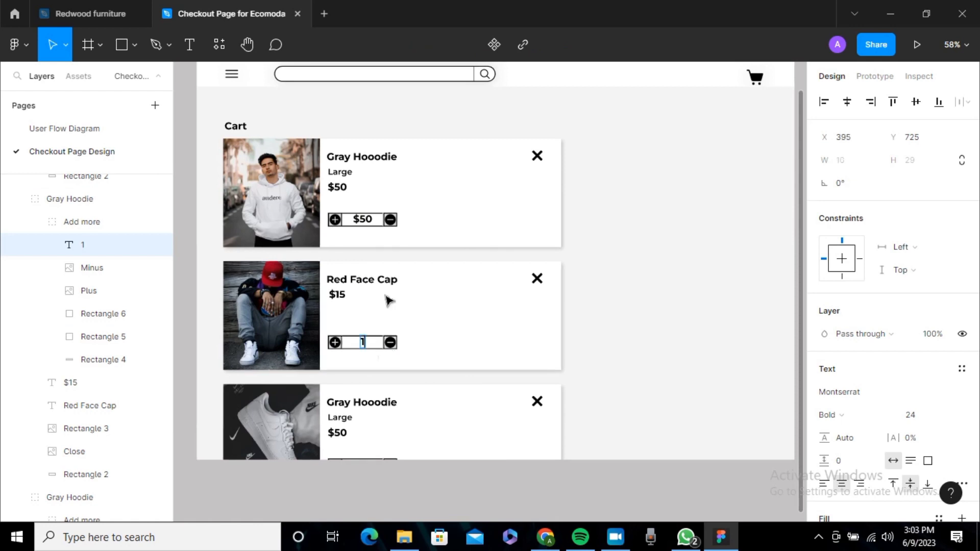
pyautogui.press('Escape')
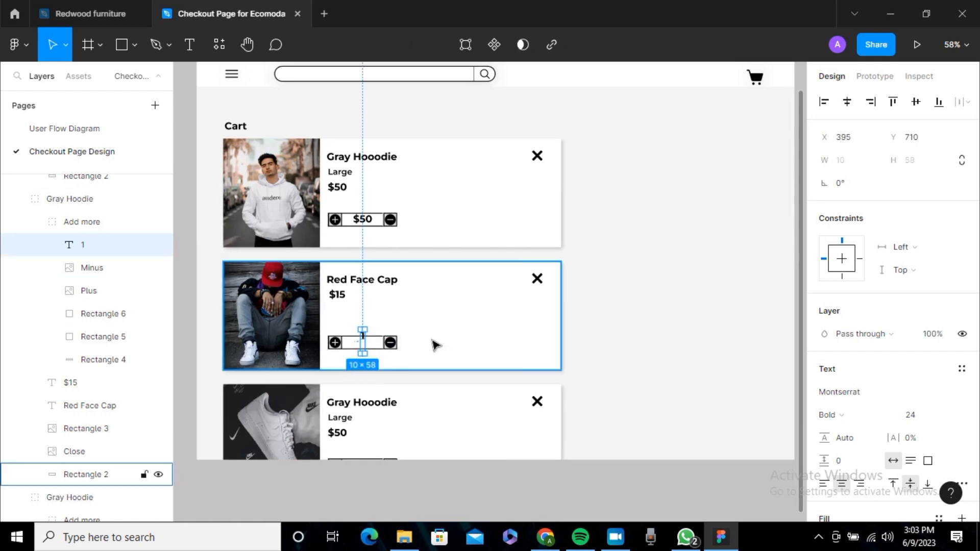
# Re-enter the Red Face Cap quantity as a single-line 1, removing the extra line break
pyautogui.press('Delete')
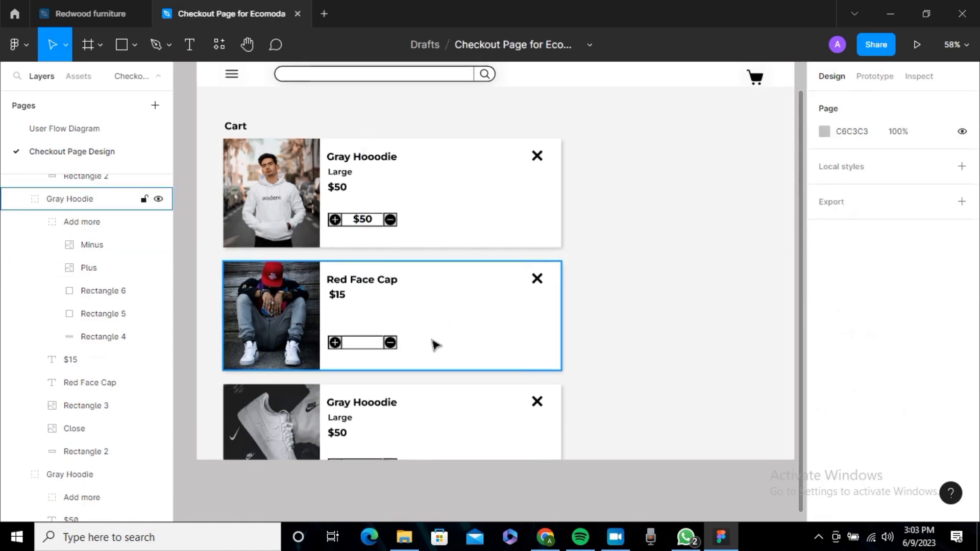
pyautogui.hotkey('ctrl', 'z')
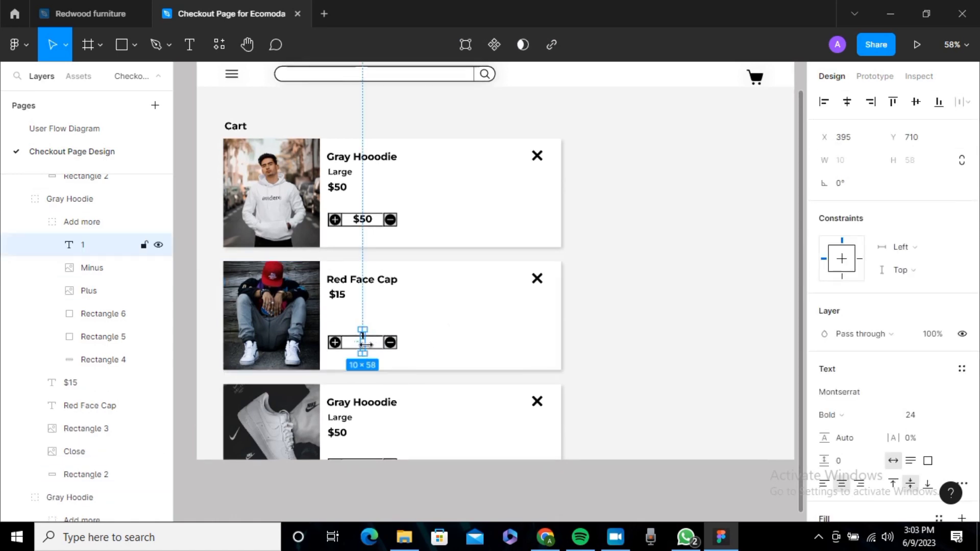
pyautogui.doubleClick(364, 346)
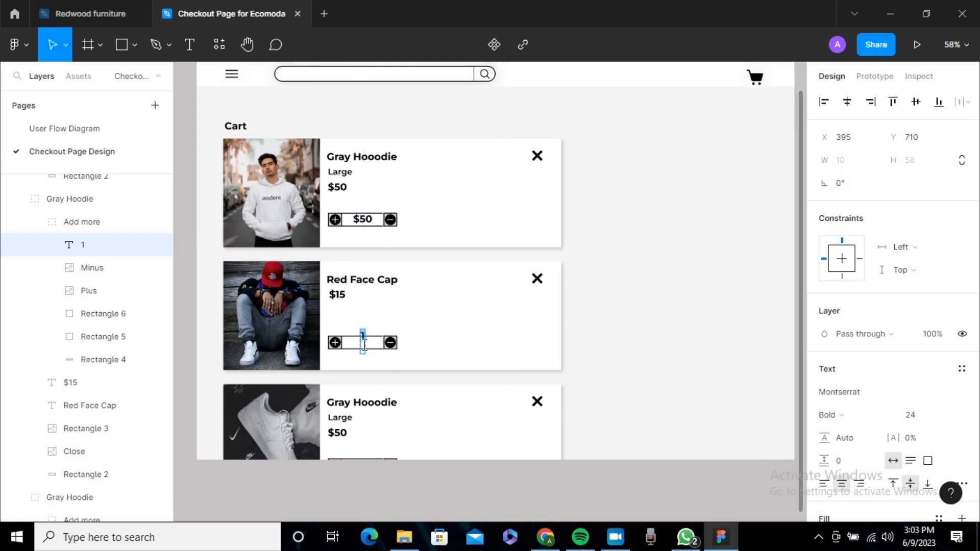
pyautogui.press('BackSpace')
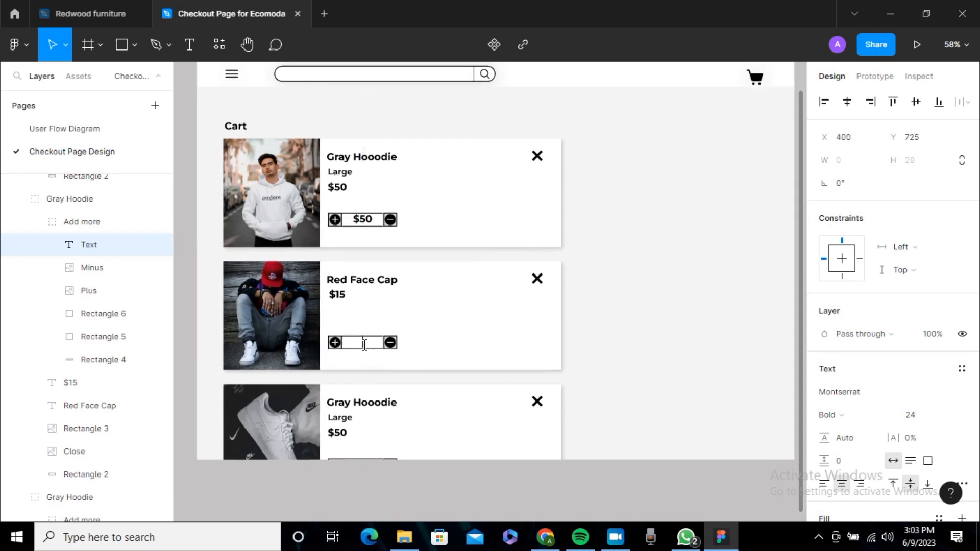
pyautogui.write('1')
pyautogui.press('Escape')
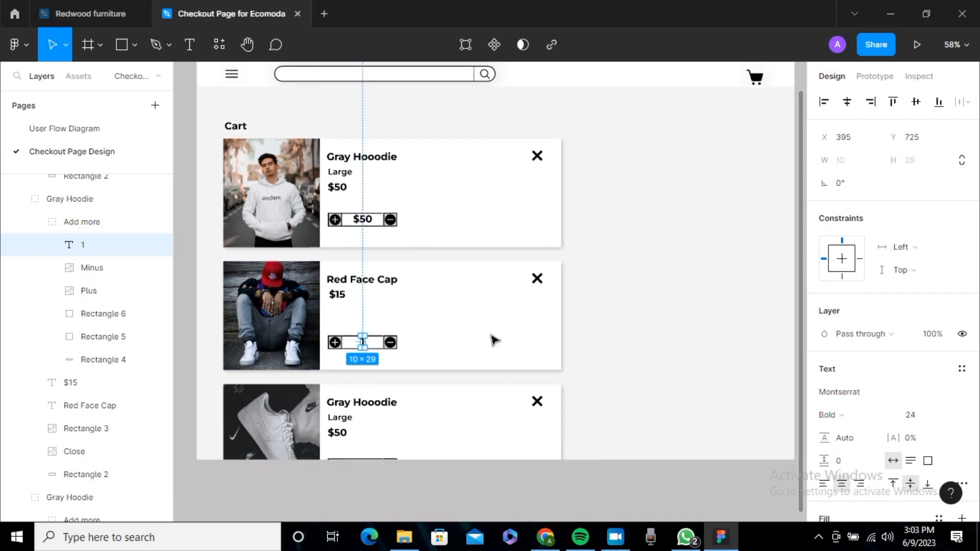
pyautogui.click(442, 337)
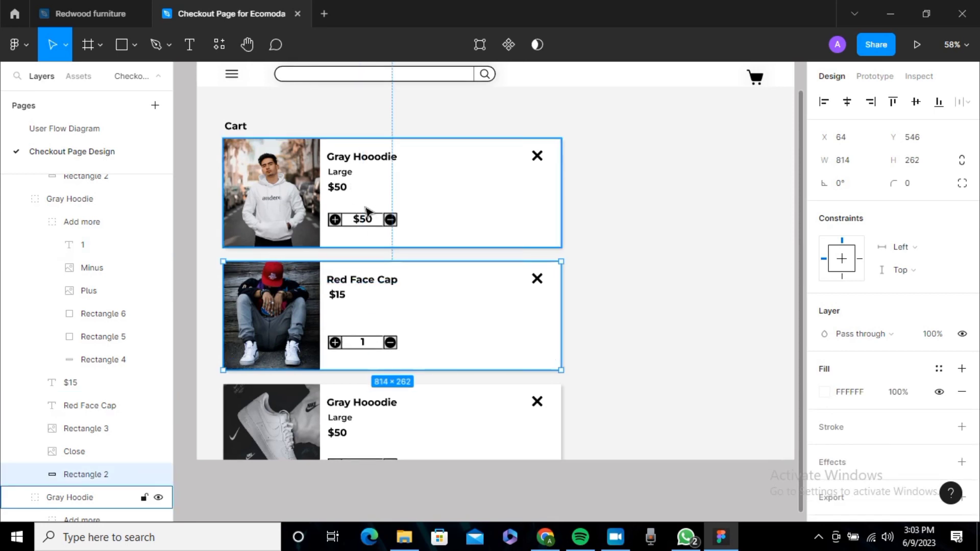
# Set the quantity in the gray hoodie card's counter to 5, on a single line
pyautogui.doubleClick(368, 223)
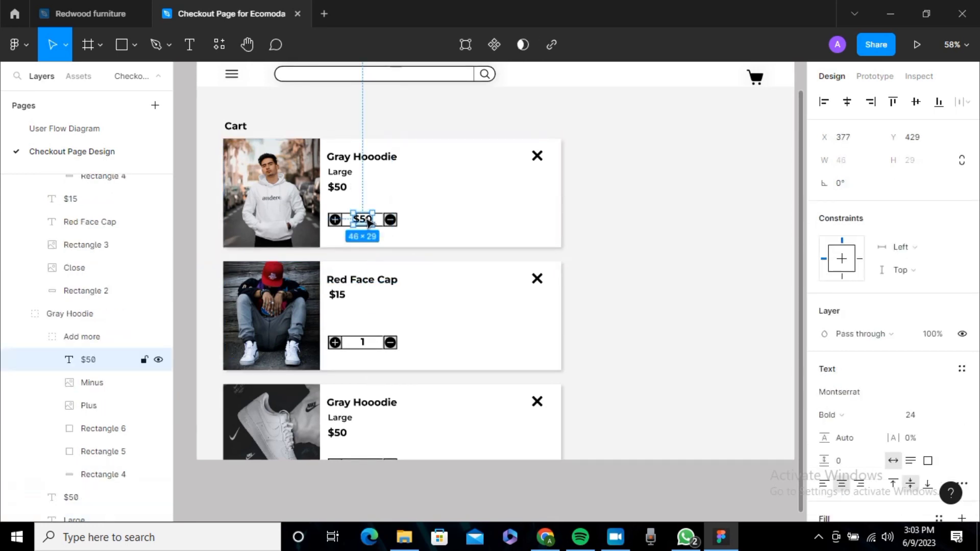
pyautogui.doubleClick(367, 221)
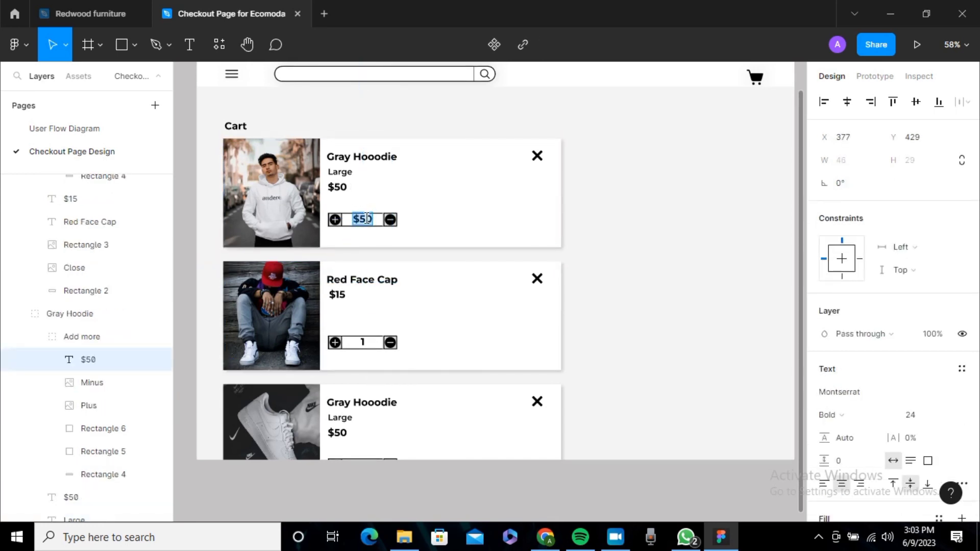
pyautogui.write('5')
pyautogui.press('Return')
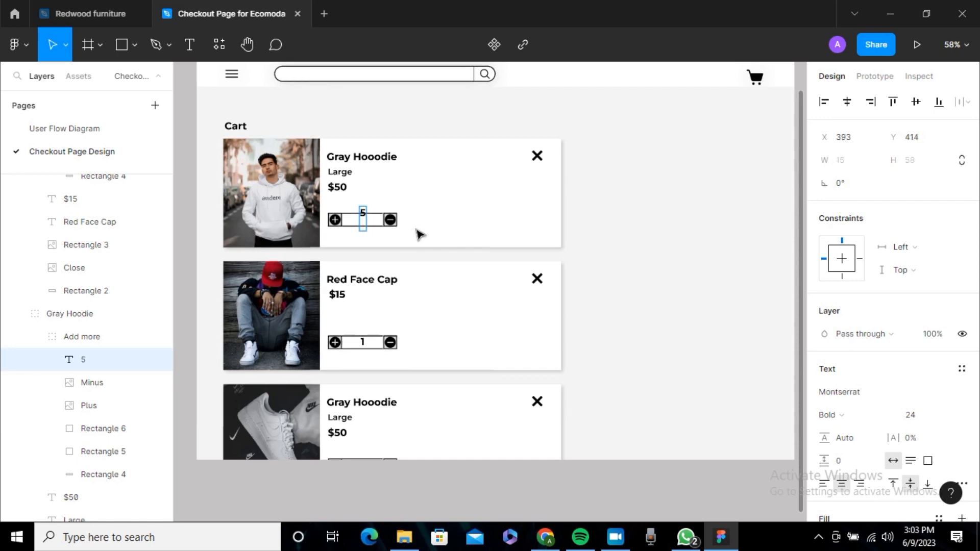
pyautogui.press('BackSpace')
pyautogui.press('Escape')
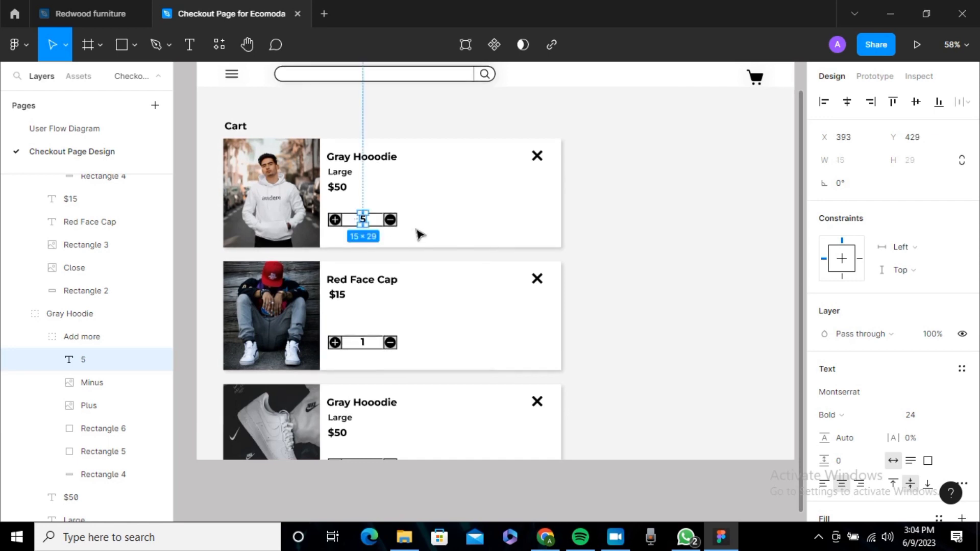
pyautogui.click(453, 319)
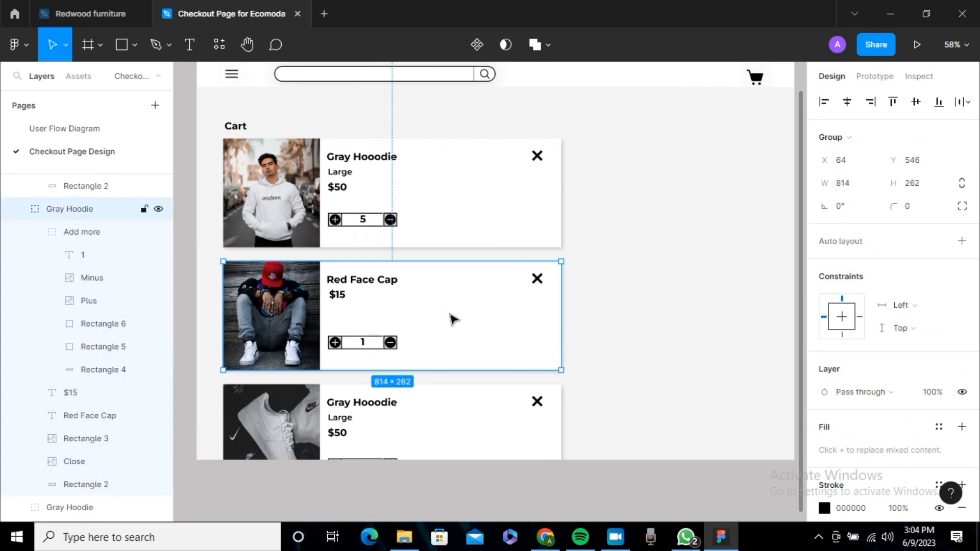
# Change the product title in the third card to "White Sneakers" and discard the stray empty text box
pyautogui.click(364, 405)
pyautogui.click(365, 405)
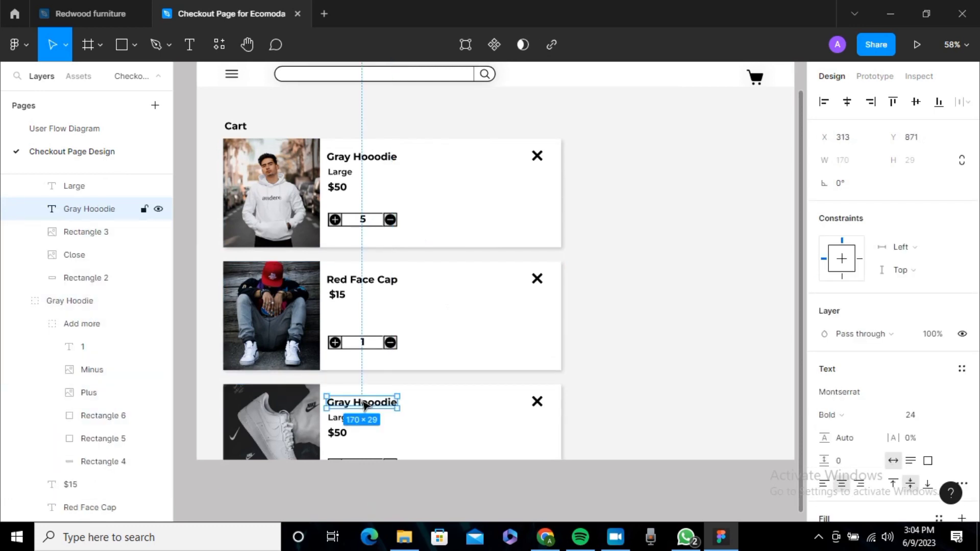
pyautogui.press('h')
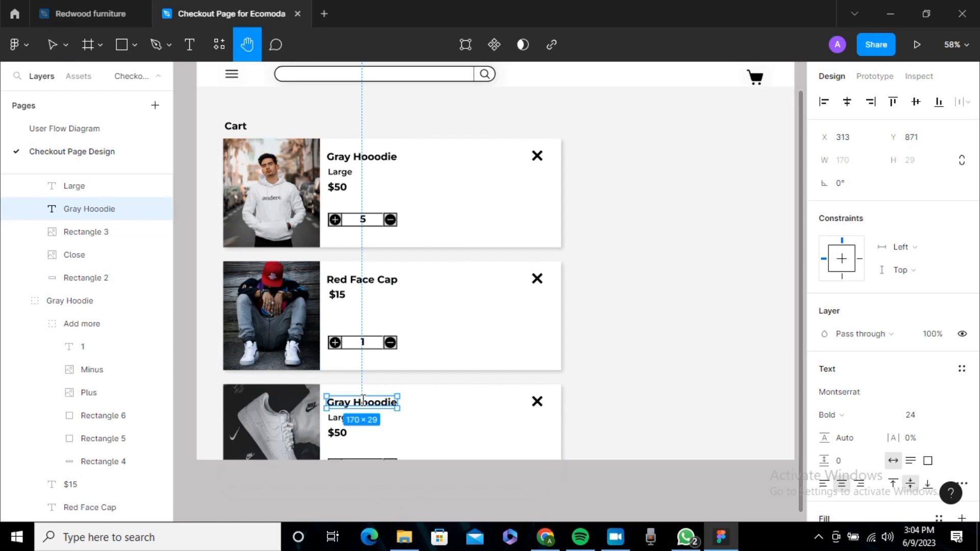
pyautogui.press('Return')
pyautogui.press('BackSpace')
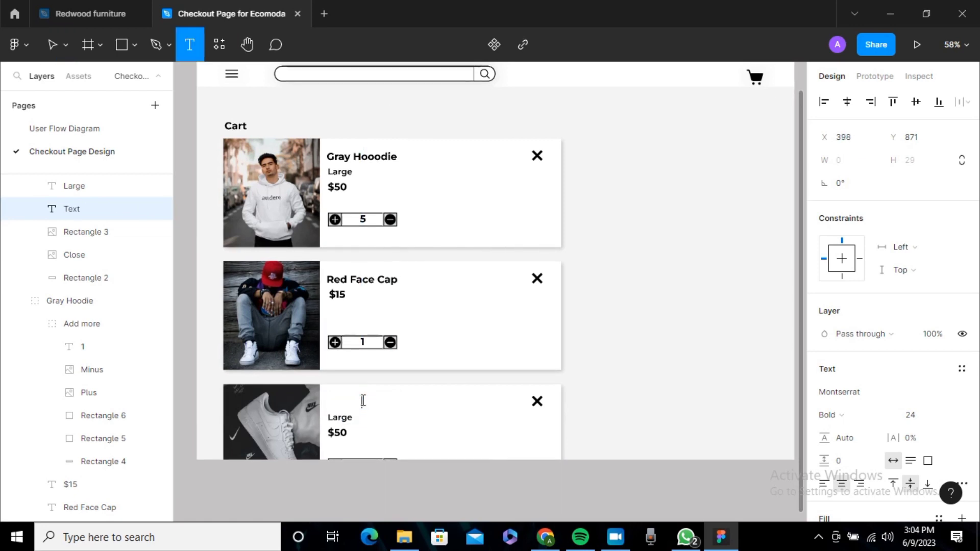
pyautogui.write('Whit')
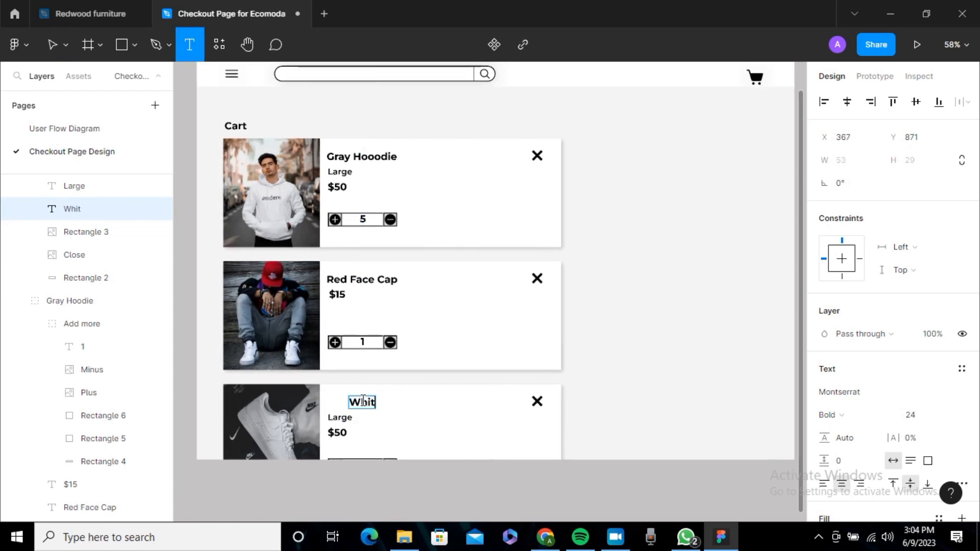
pyautogui.write('we')
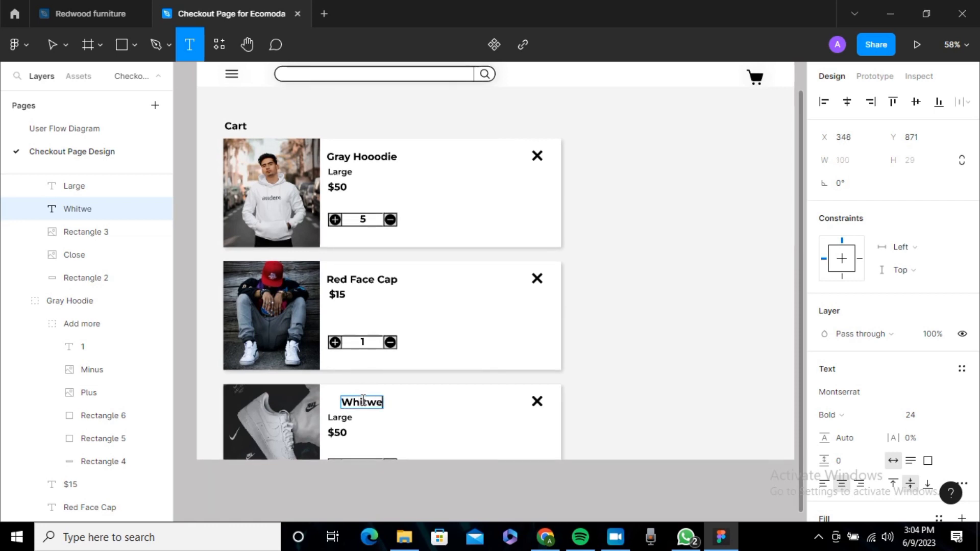
pyautogui.press('BackSpace')
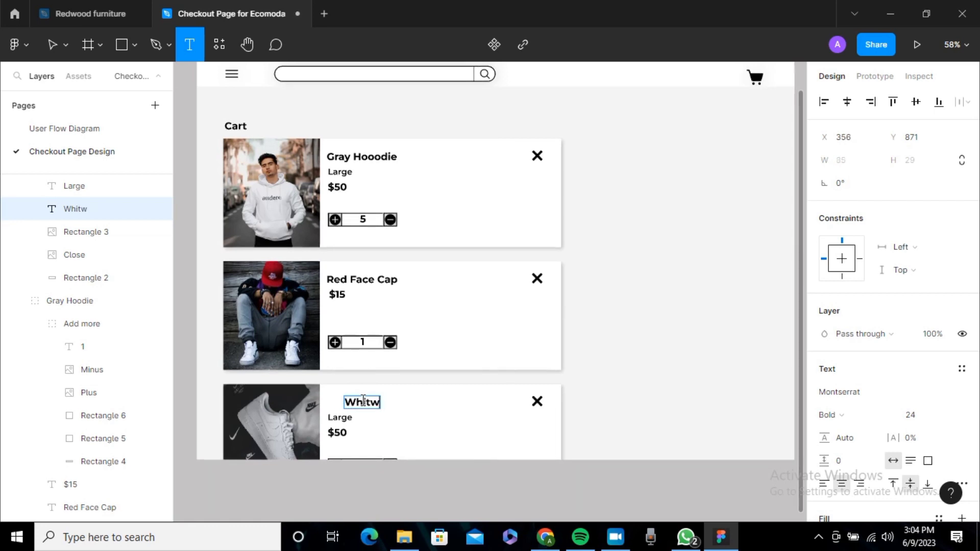
pyautogui.press('BackSpace')
pyautogui.write('e Sneake')
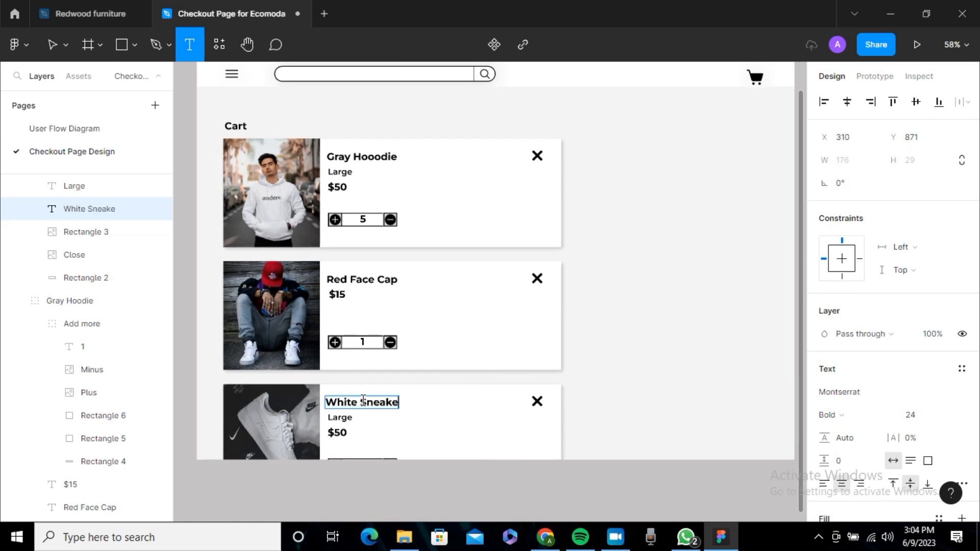
pyautogui.write('rs')
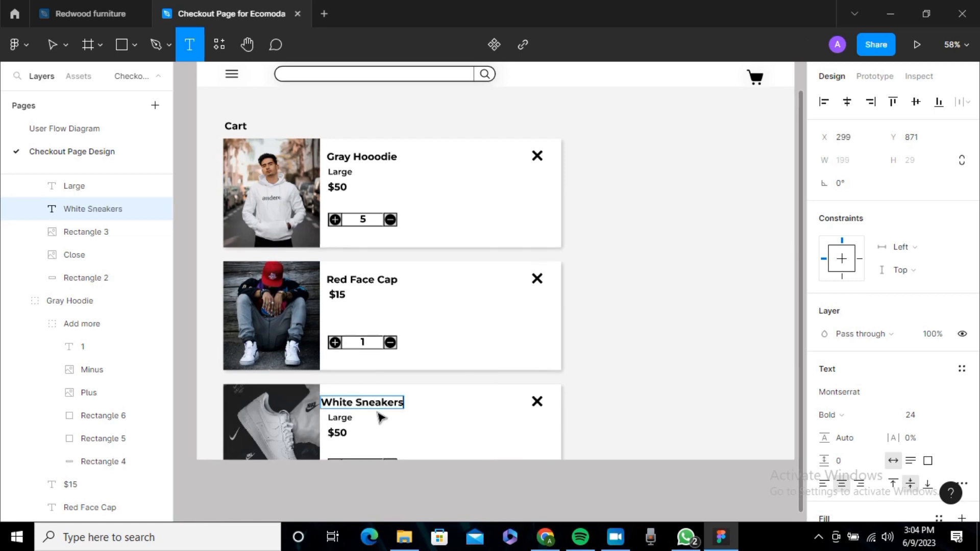
pyautogui.click(483, 408)
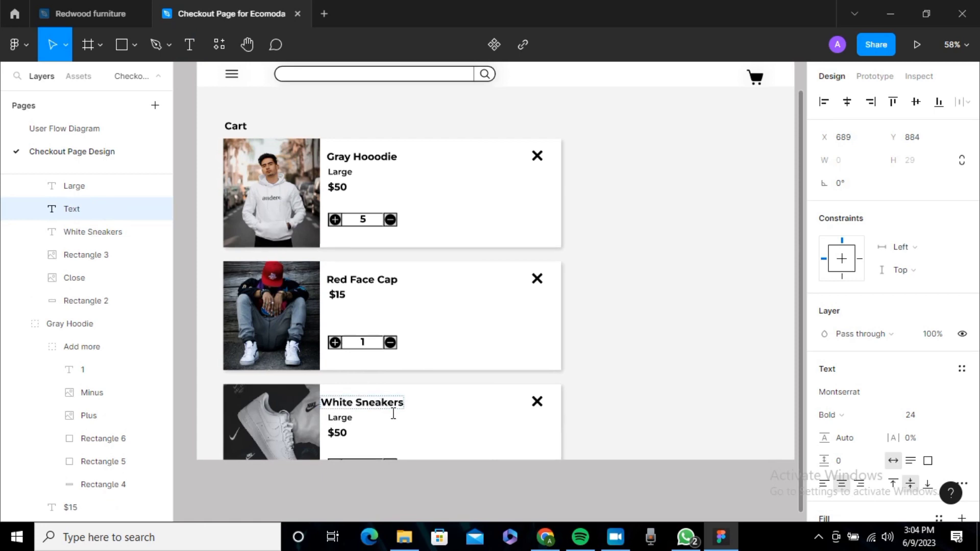
pyautogui.press('Escape')
pyautogui.click(434, 421)
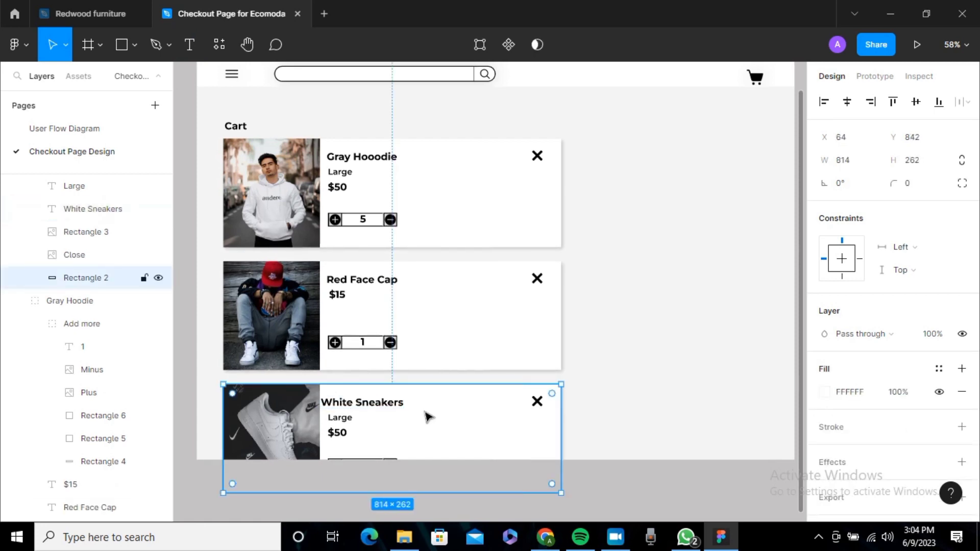
# Align the "White Sneakers" title with the size and price text below it, undoing the accidental shift of the card background
pyautogui.moveTo(381, 406); pyautogui.dragTo(392, 406)
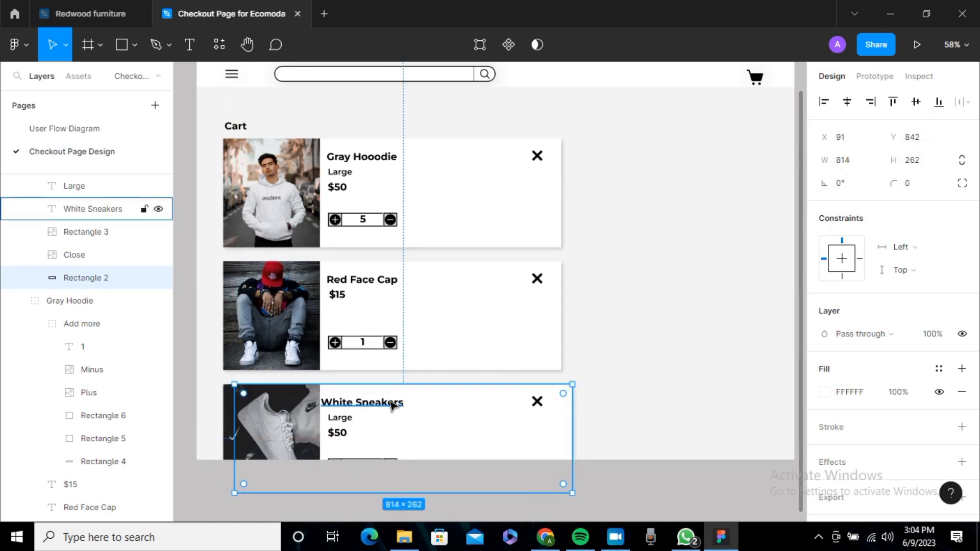
pyautogui.hotkey('ctrl', 'z')
pyautogui.doubleClick(392, 405)
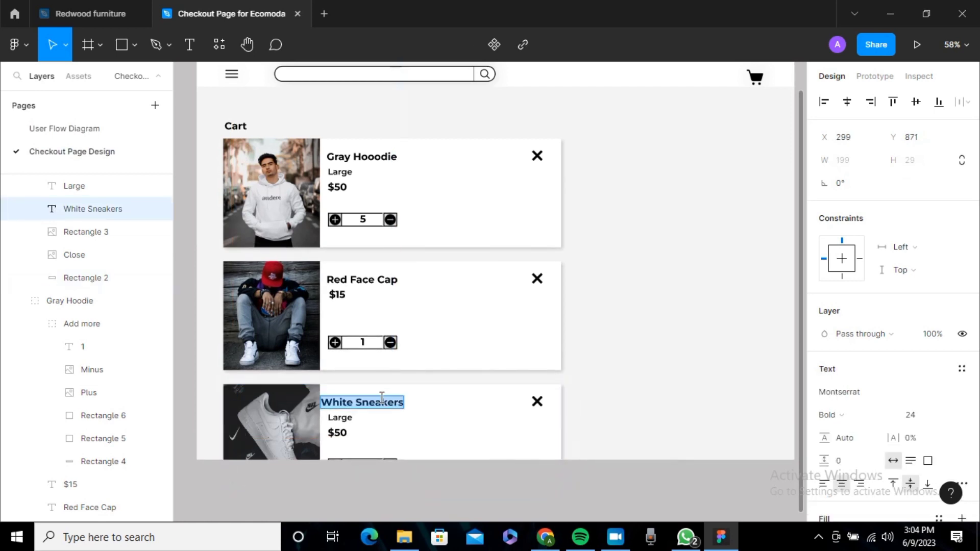
pyautogui.press('Escape')
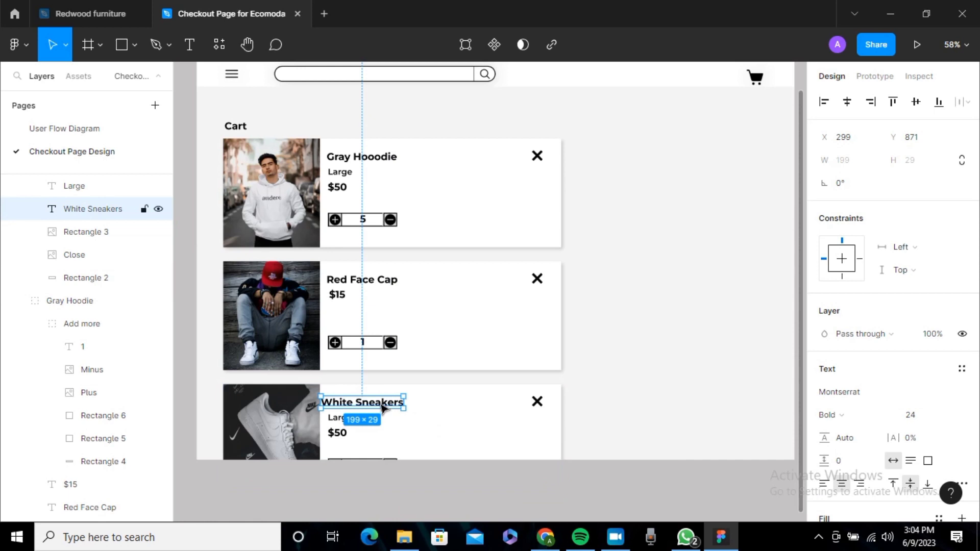
pyautogui.moveTo(394, 408); pyautogui.dragTo(393, 412)
pyautogui.click(407, 428)
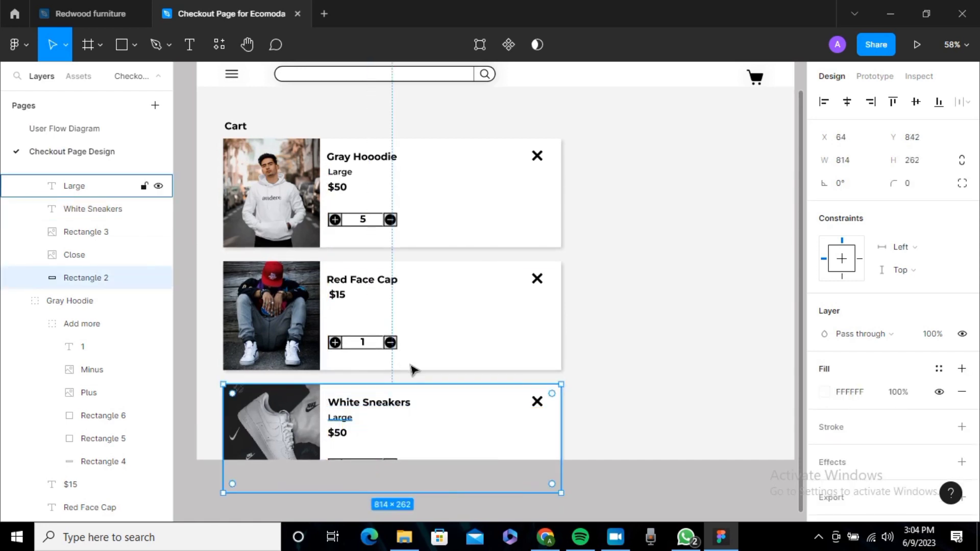
pyautogui.scroll(-1, 357, 434)
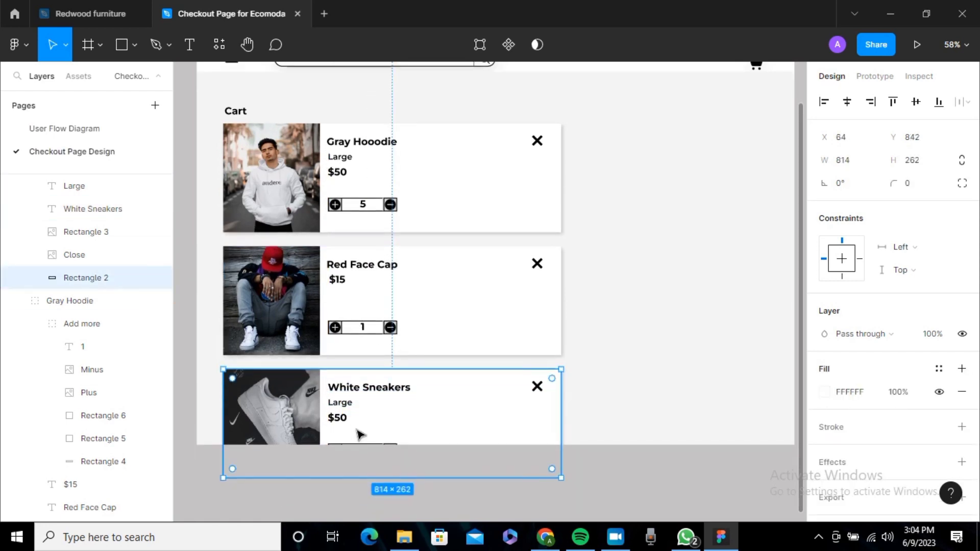
pyautogui.scroll(1, 360, 435)
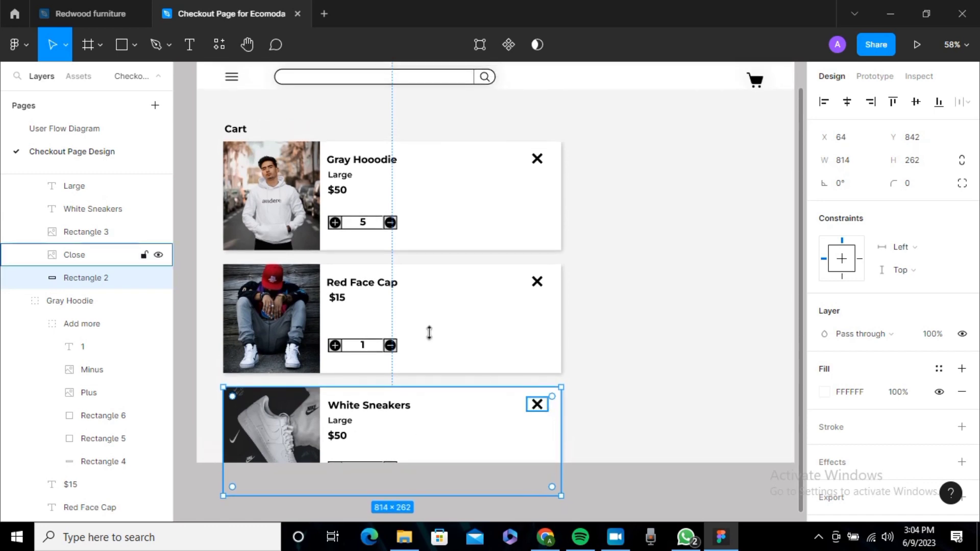
pyautogui.click(619, 396)
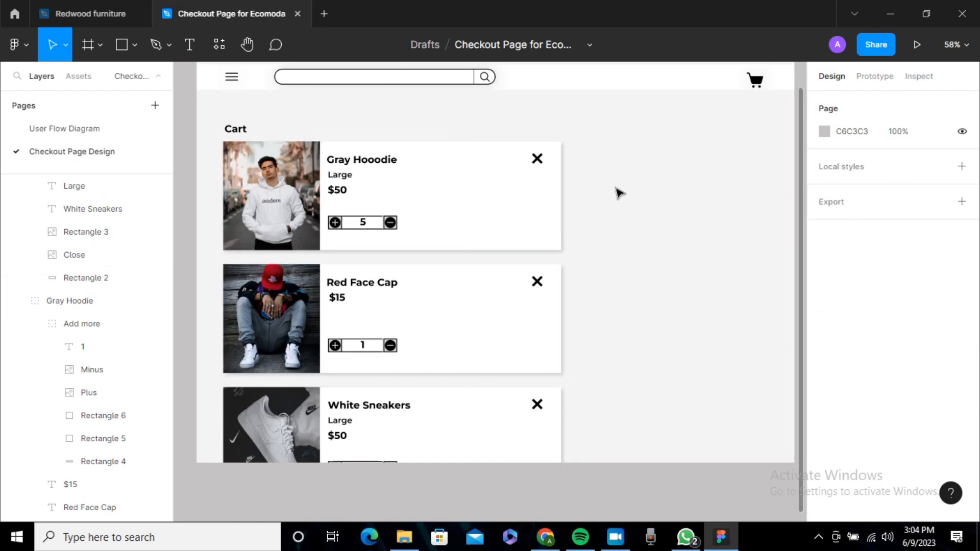
# Duplicate the gray hoodie card, place the copy beside the original at about X 911, and narrow it to about 465 wide
pyautogui.click(461, 203)
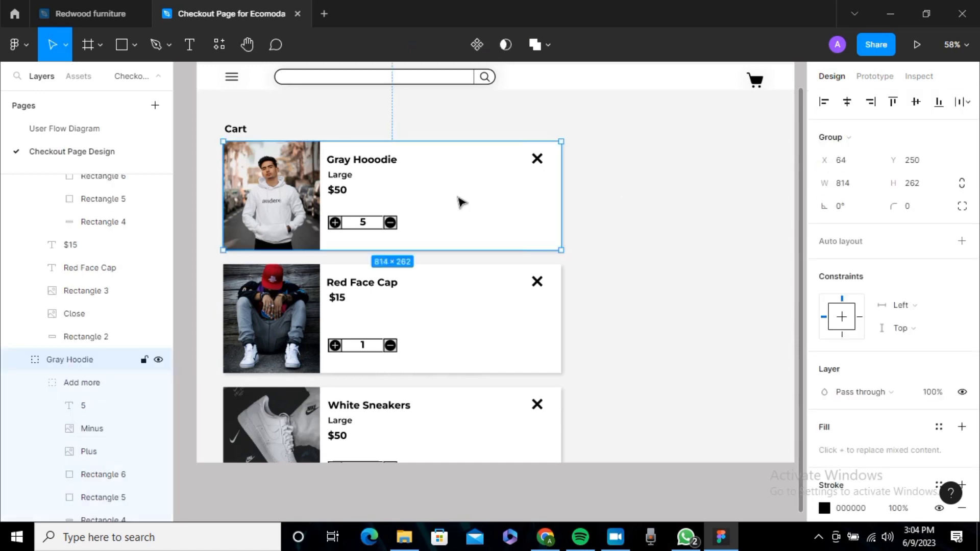
pyautogui.hotkey('ctrl', 'd')
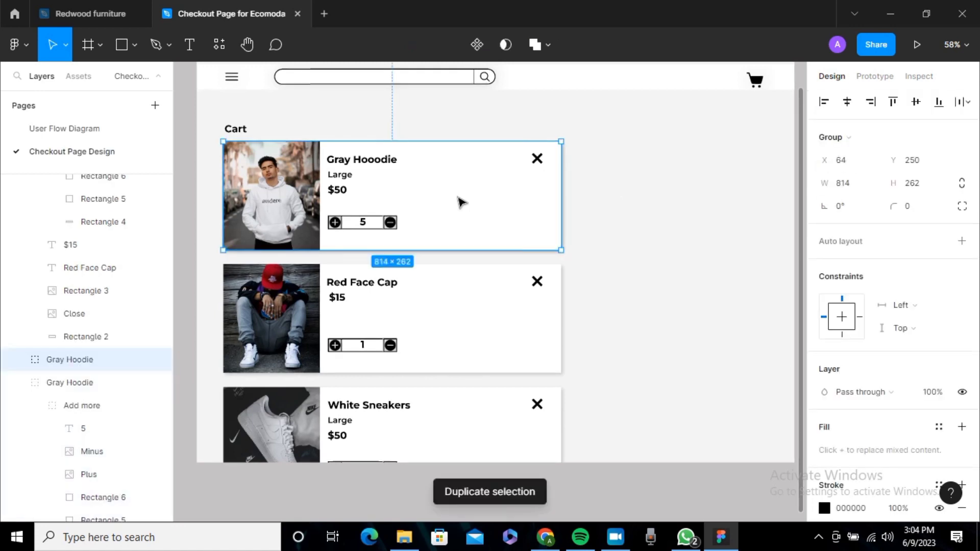
pyautogui.moveTo(460, 201); pyautogui.dragTo(690, 195)
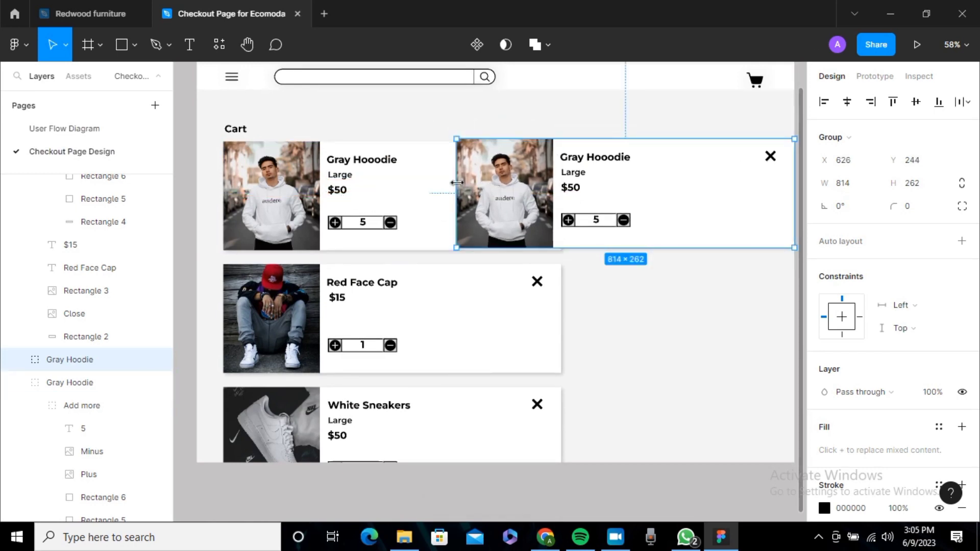
pyautogui.moveTo(456, 183); pyautogui.dragTo(575, 194)
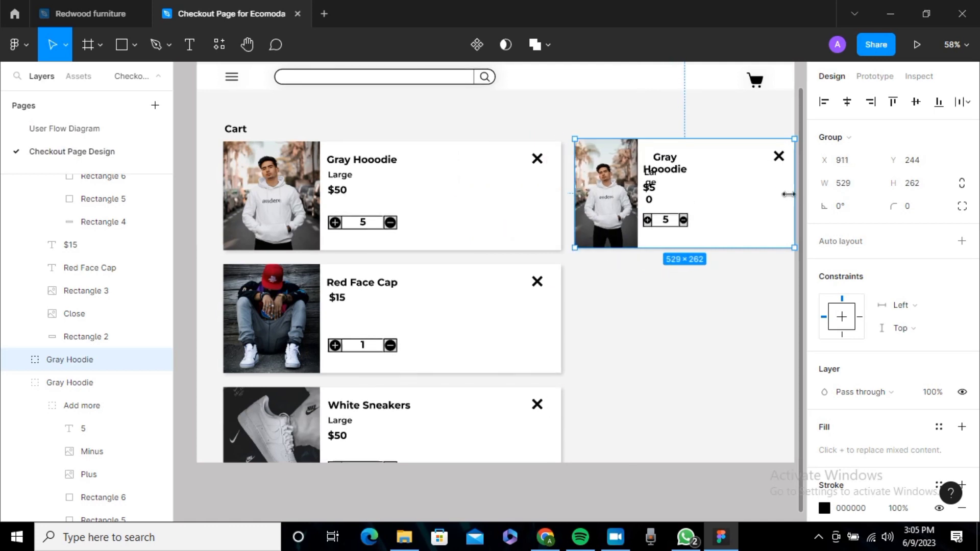
pyautogui.moveTo(791, 194); pyautogui.dragTo(763, 194)
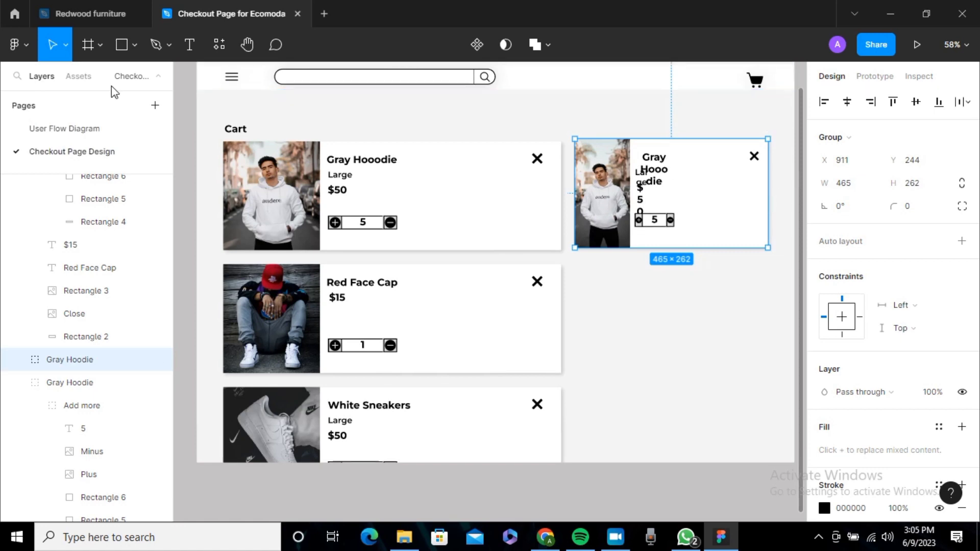
# Show both the row and column layout grids on the Cart frame
pyautogui.scroll(2, 273, 95)
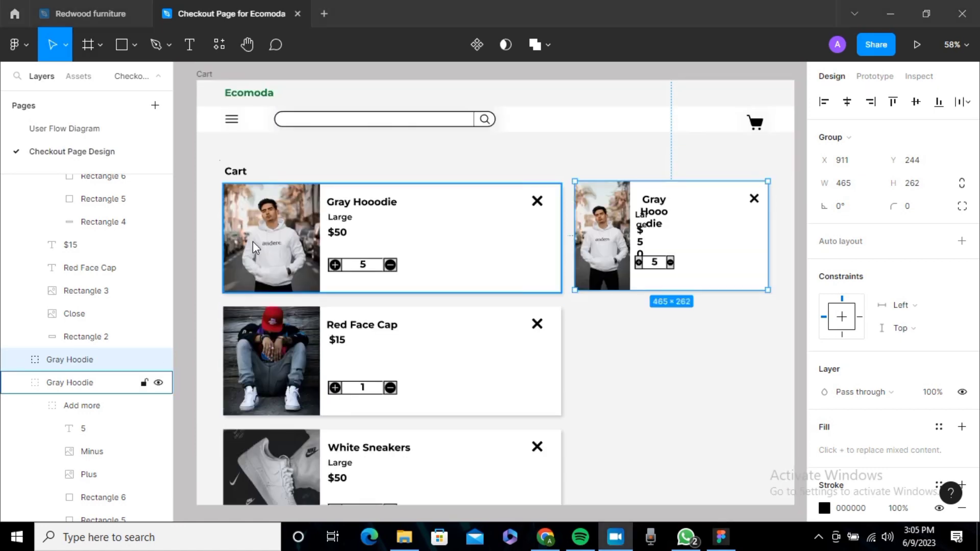
pyautogui.click(204, 75)
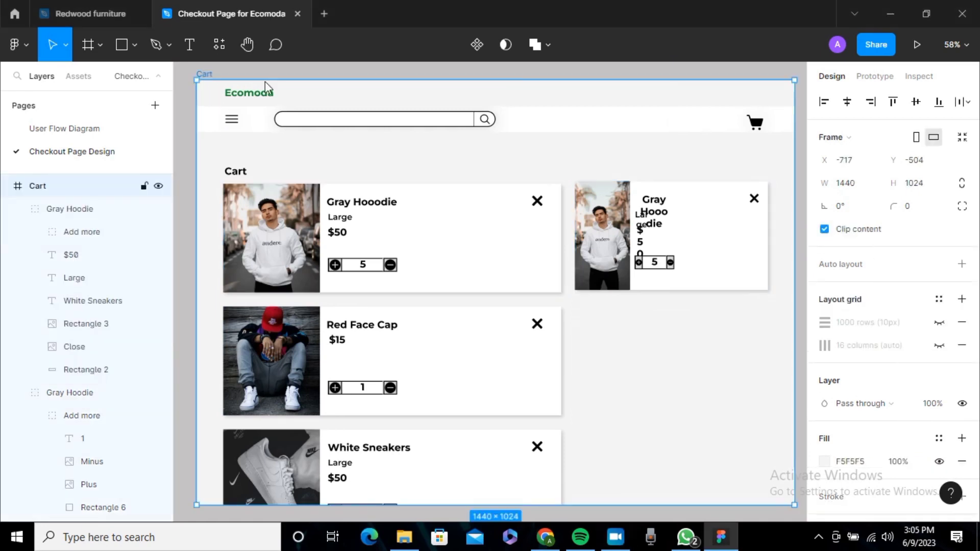
pyautogui.click(939, 323)
pyautogui.click(939, 346)
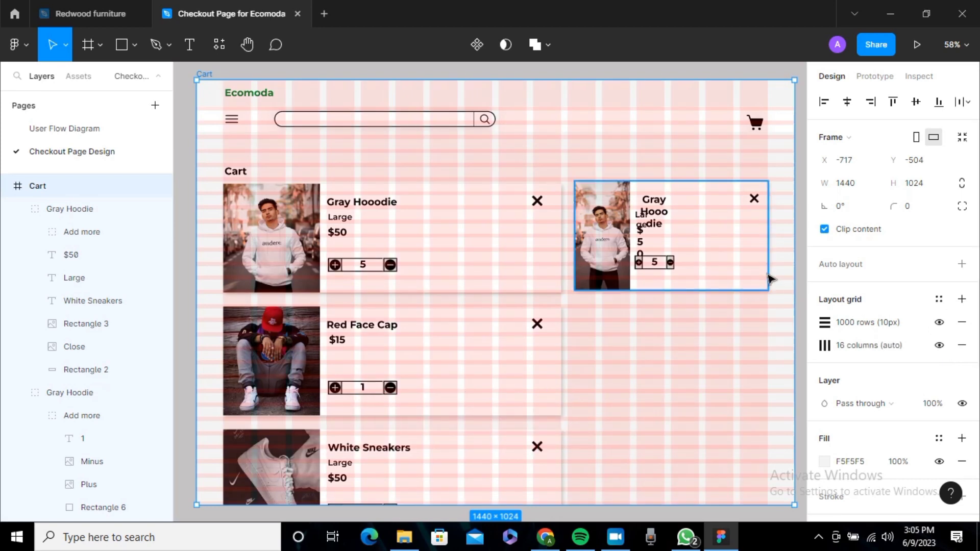
# Extend the copied hoodie card downward to a height of about 306, undoing the first resize attempt
pyautogui.click(677, 288)
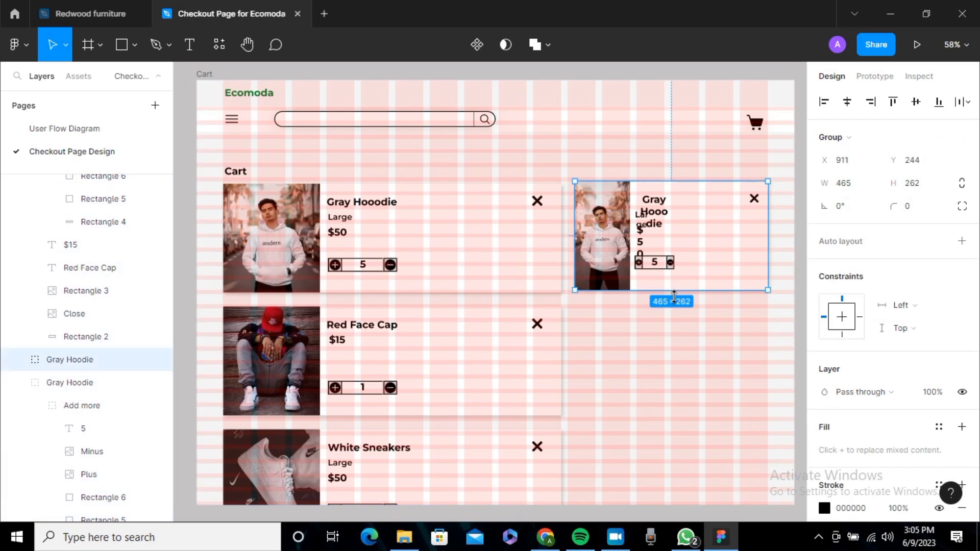
pyautogui.moveTo(675, 296); pyautogui.dragTo(660, 263)
pyautogui.hotkey('ctrl', 'z')
pyautogui.moveTo(700, 306); pyautogui.dragTo(700, 308)
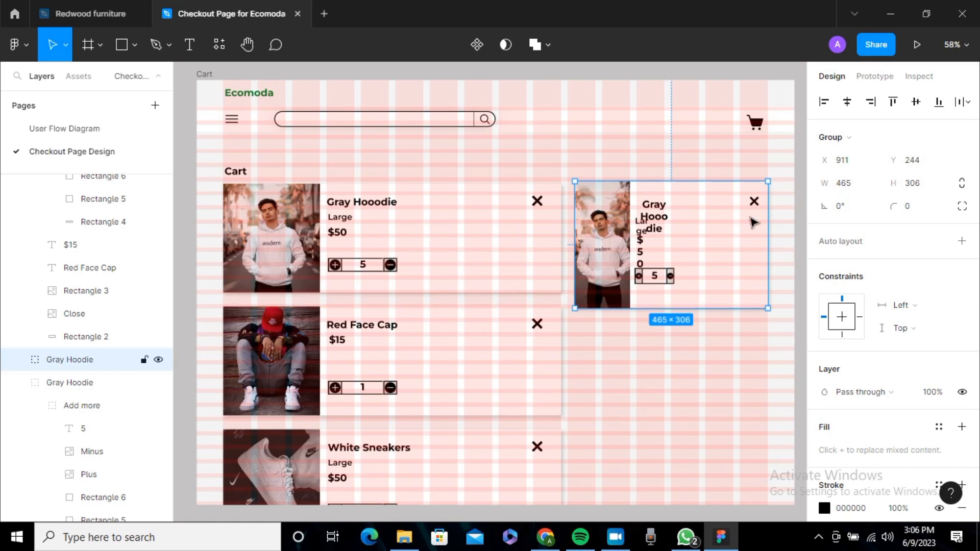
pyautogui.click(783, 225)
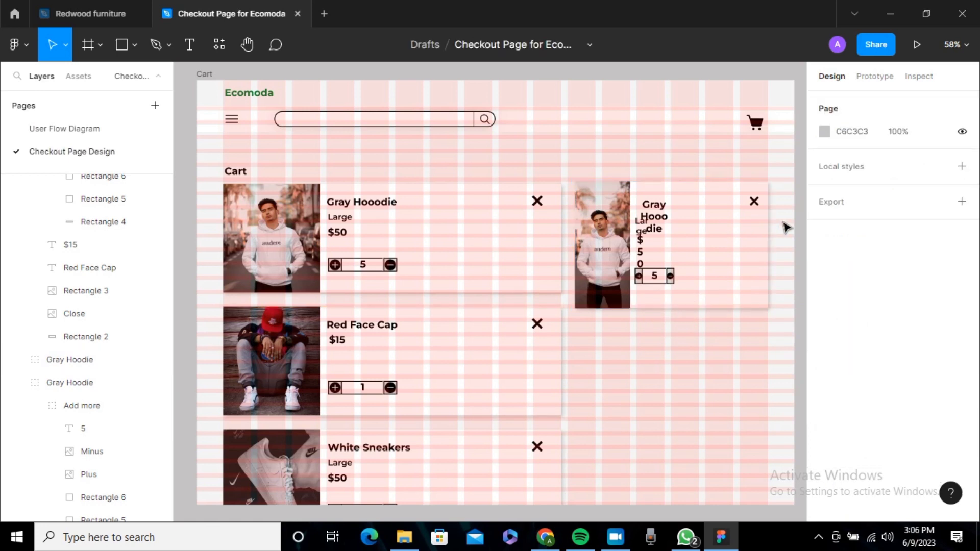
# Delete the hoodie photo from the copied card
pyautogui.click(608, 228)
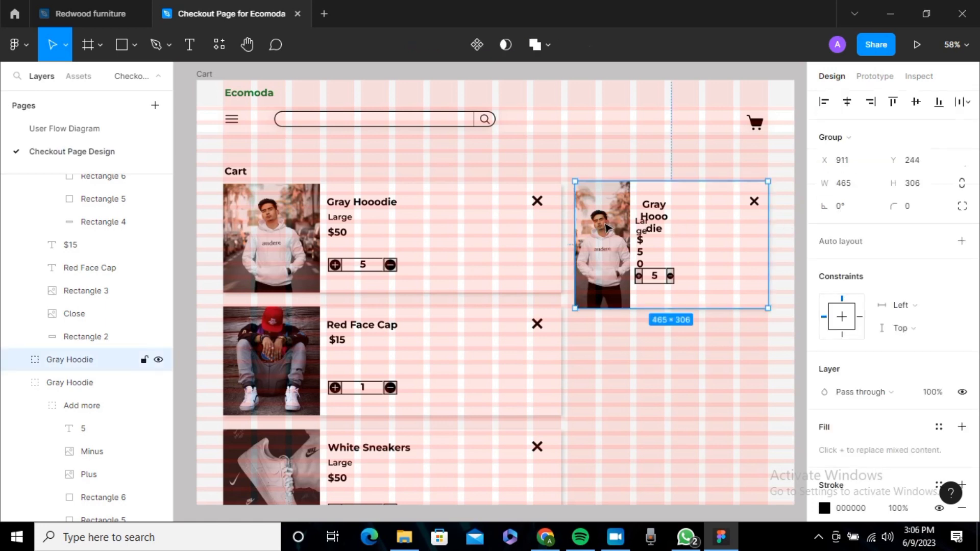
pyautogui.doubleClick(608, 228)
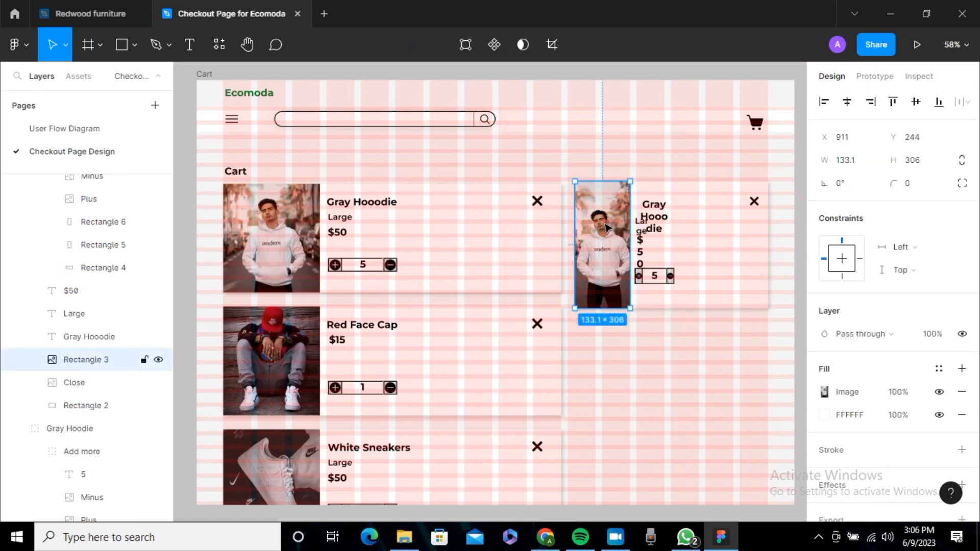
pyautogui.press('Delete')
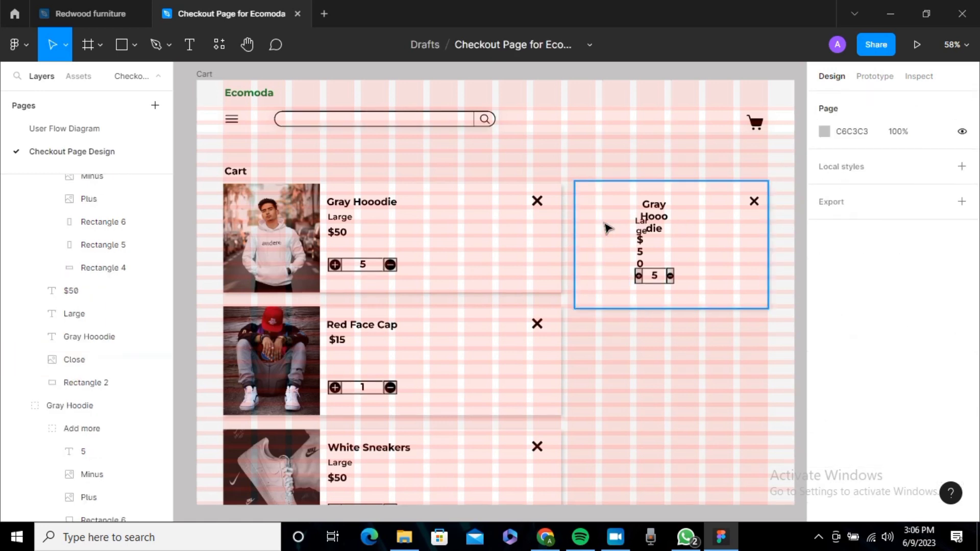
# Resize the copied card's title box to a single line, about 173 × 23, and place it at the card's upper left corner
pyautogui.click(664, 207)
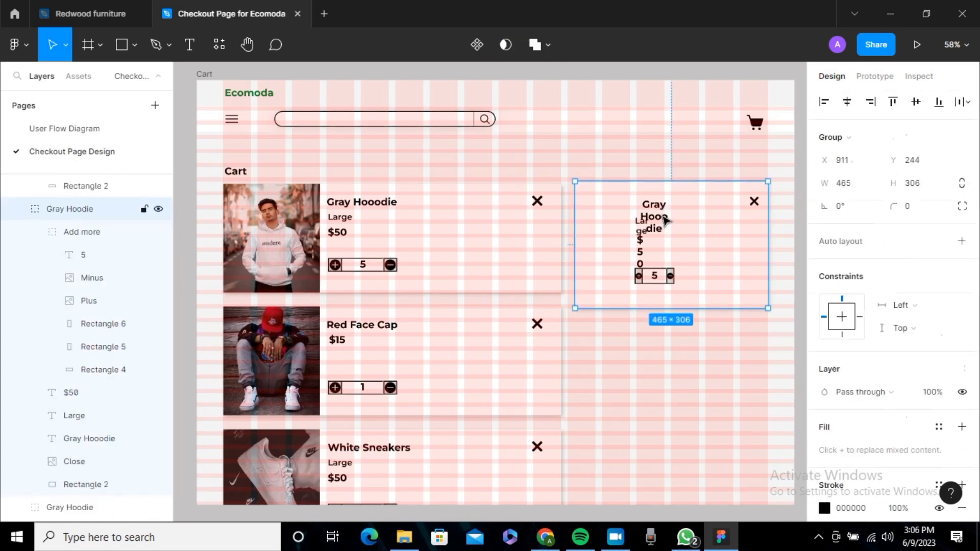
pyautogui.doubleClick(665, 219)
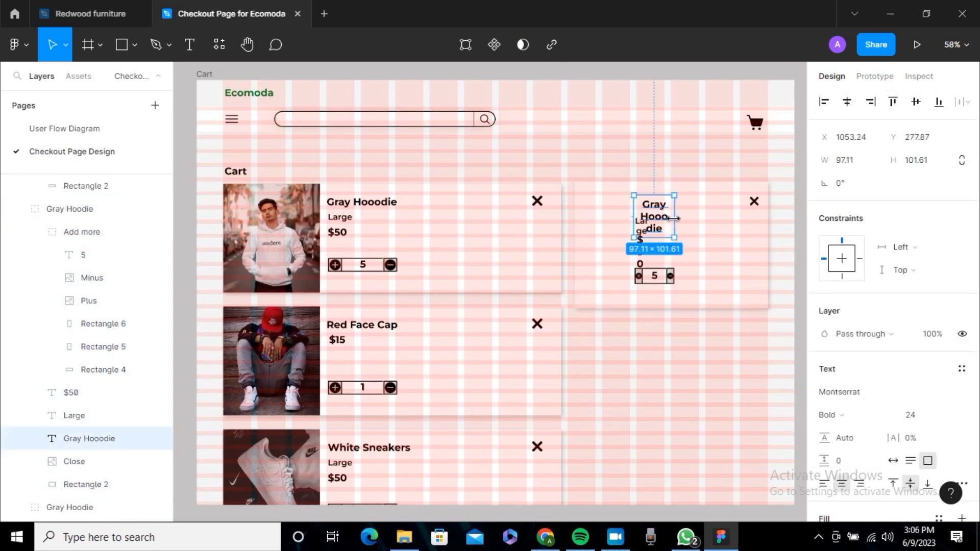
pyautogui.moveTo(674, 217); pyautogui.dragTo(624, 196)
# Delete the size text, quantity counter, price and close icon from the copied card, leaving only its title and background
pyautogui.click(643, 230)
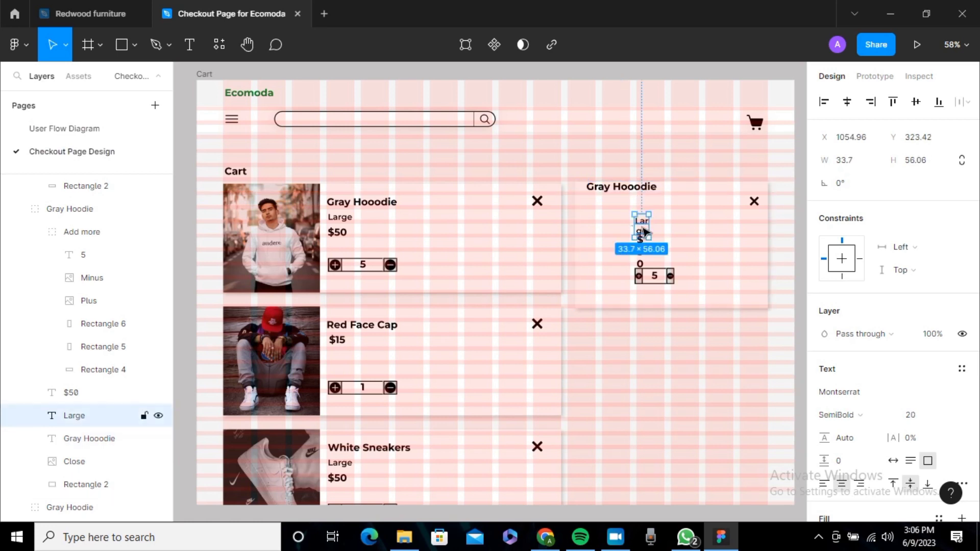
pyautogui.press('Delete')
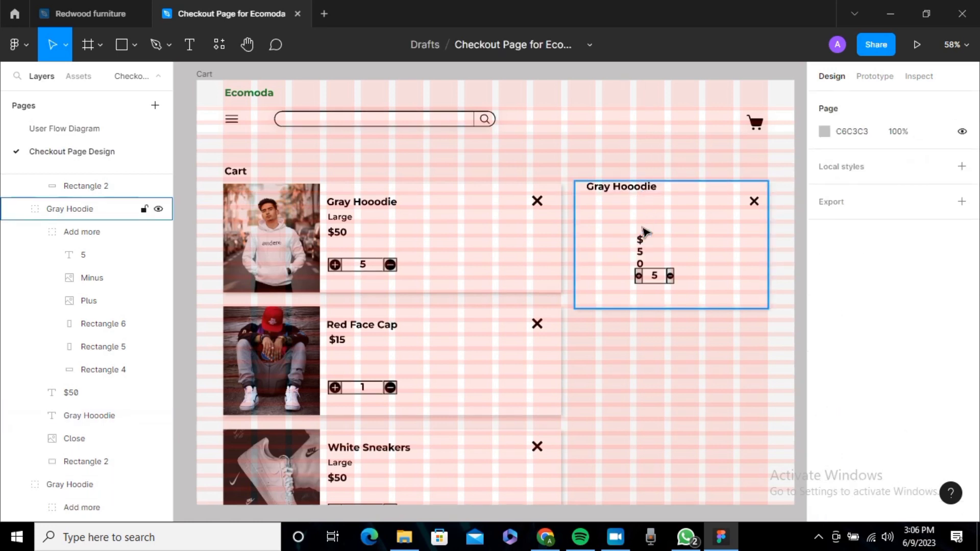
pyautogui.click(658, 288)
pyautogui.click(659, 288)
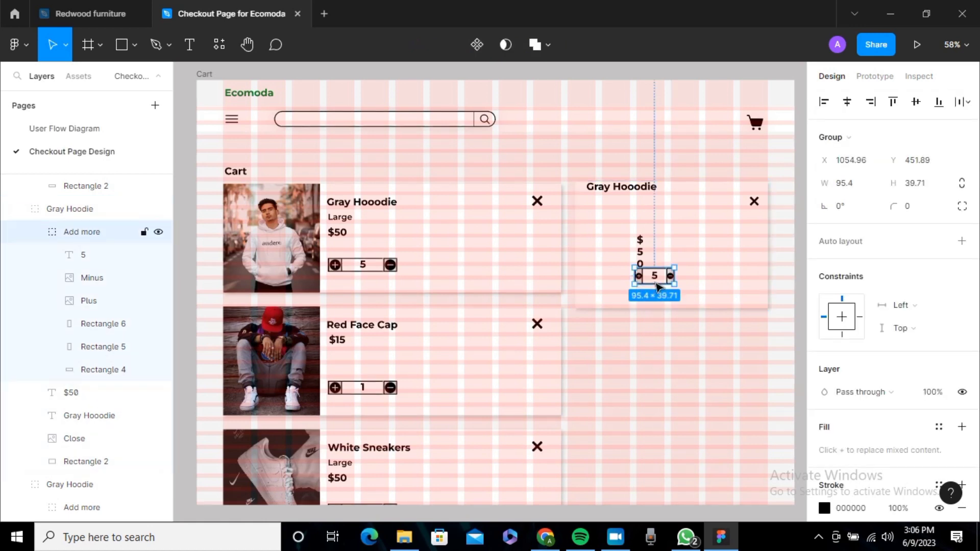
pyautogui.press('Delete')
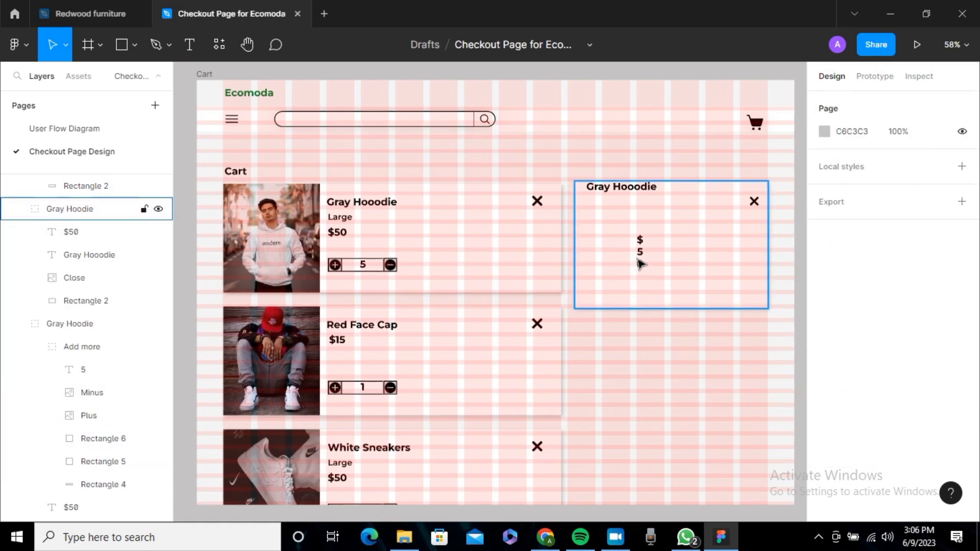
pyautogui.click(641, 264)
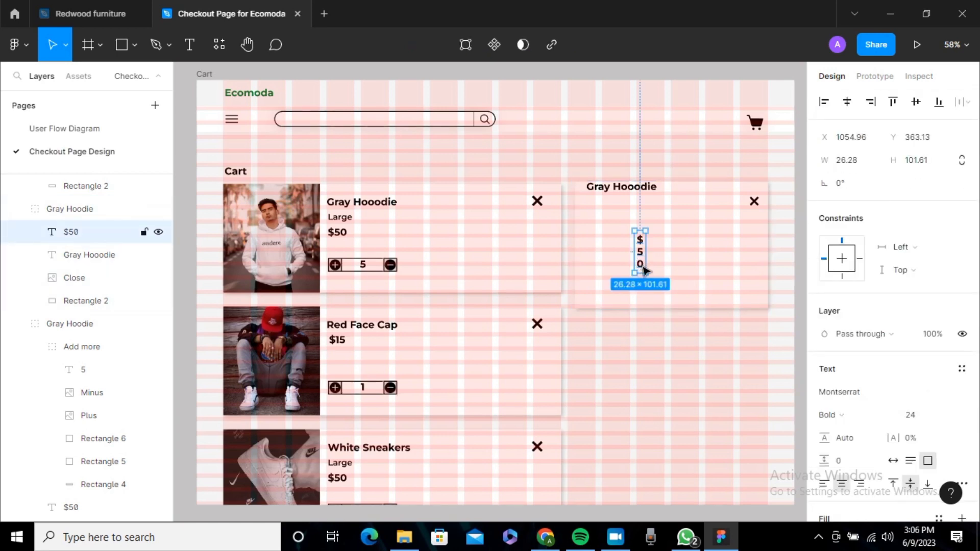
pyautogui.press('Delete')
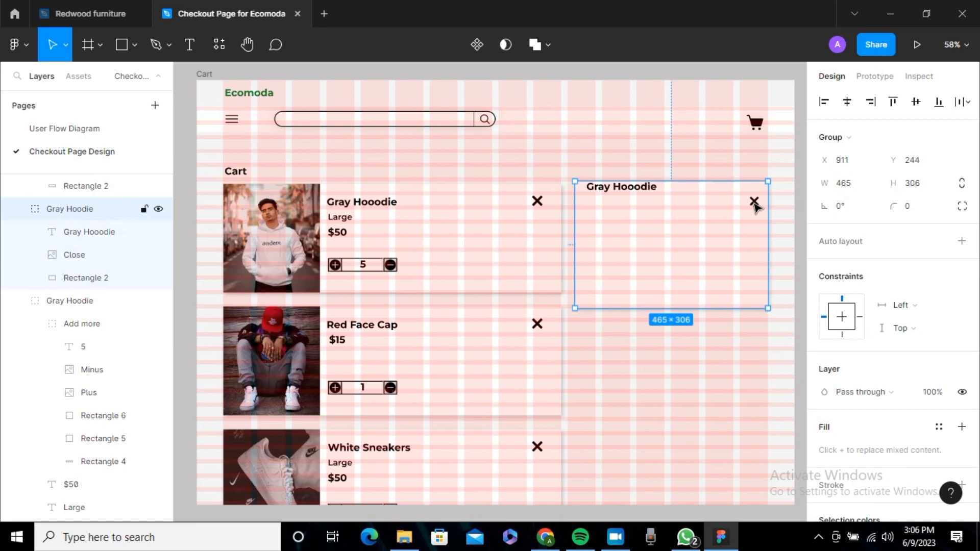
pyautogui.click(755, 203)
pyautogui.press('Delete')
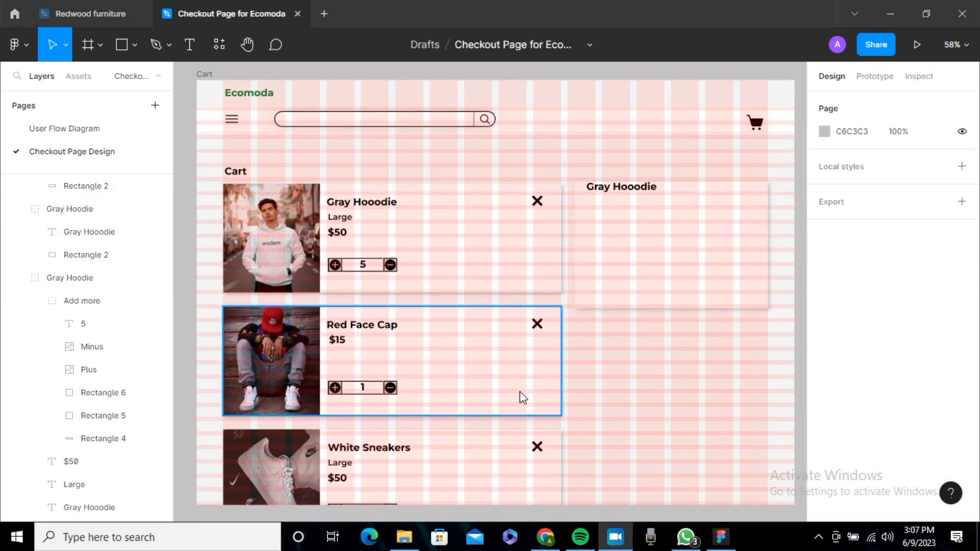
# Replace the copied card's title text with "Cart Summary"
pyautogui.click(627, 188)
pyautogui.doubleClick(630, 191)
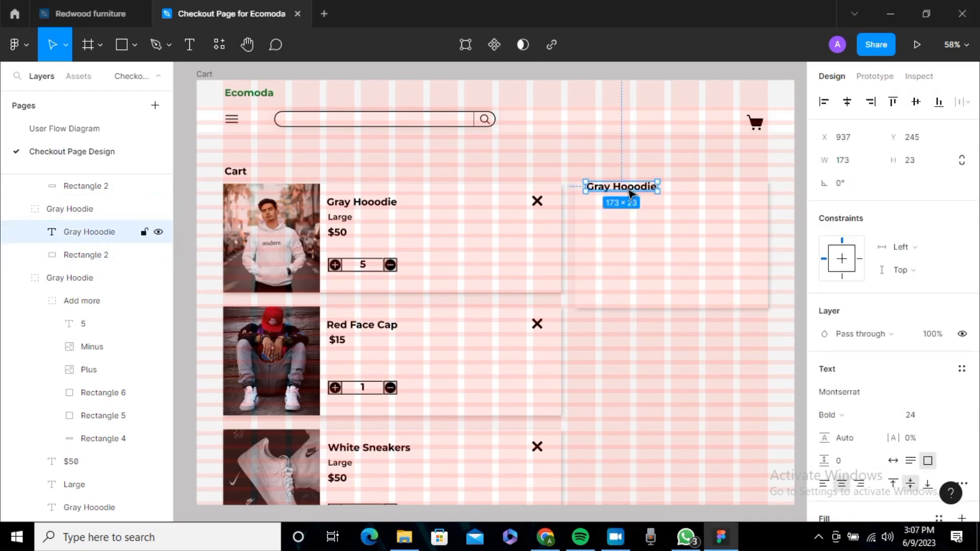
pyautogui.hotkey('shift', 'c')
pyautogui.press('r')
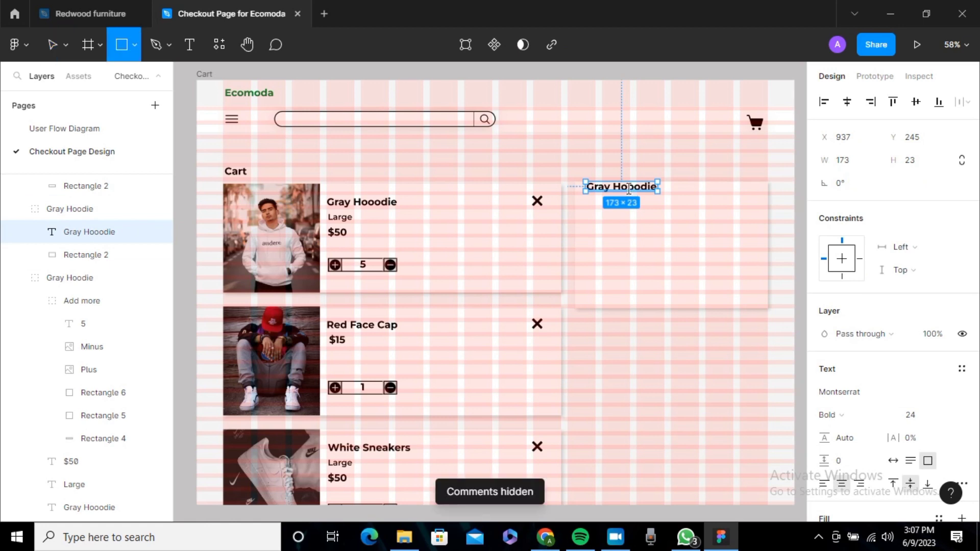
pyautogui.press('Return')
pyautogui.press('BackSpace')
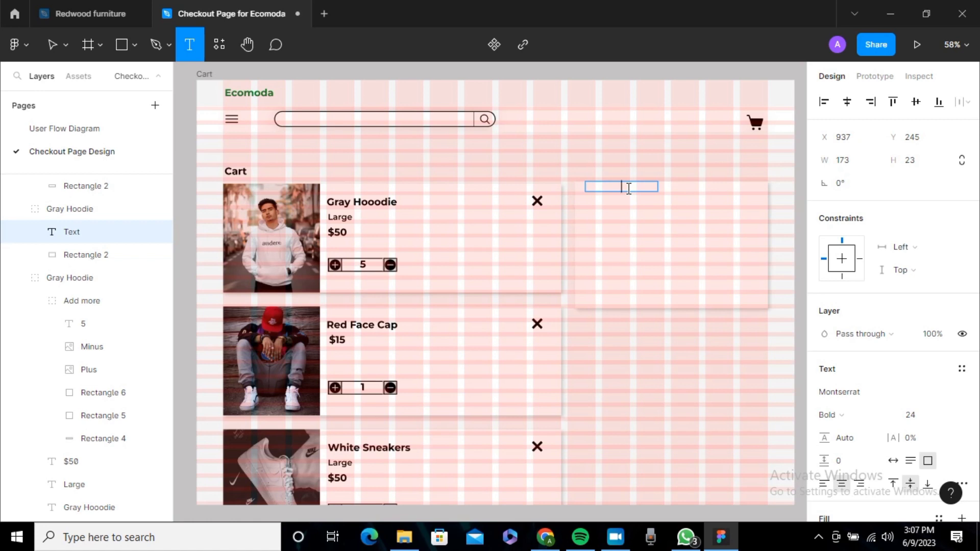
pyautogui.write('Cart')
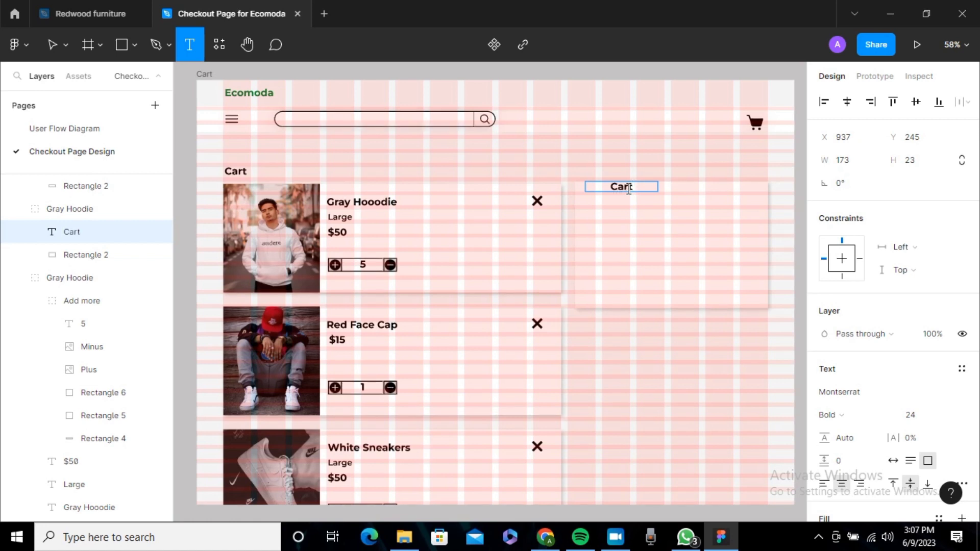
pyautogui.write(' Summary')
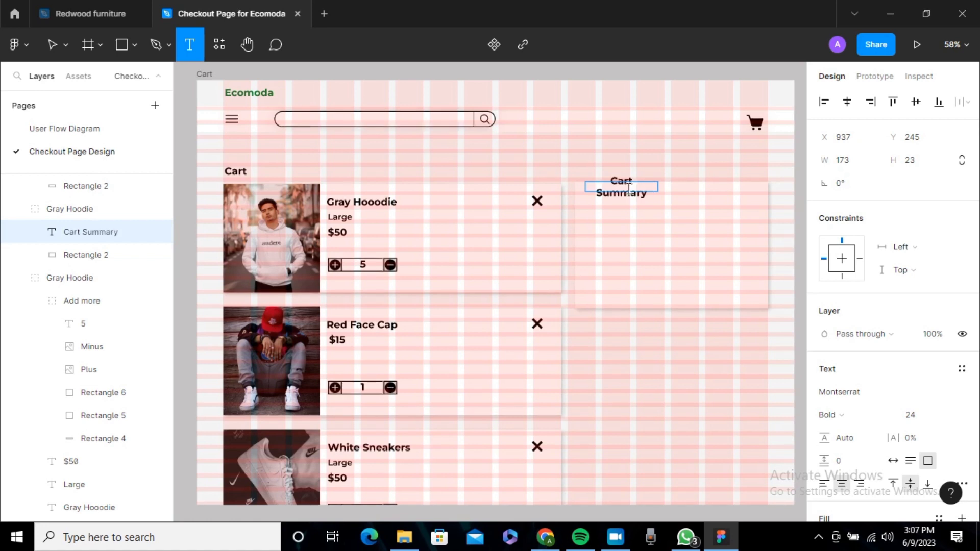
# Widen the "Cart Summary" text box to about 223 × 23 so the title fits one line, and lower it inside the card
pyautogui.click(657, 192)
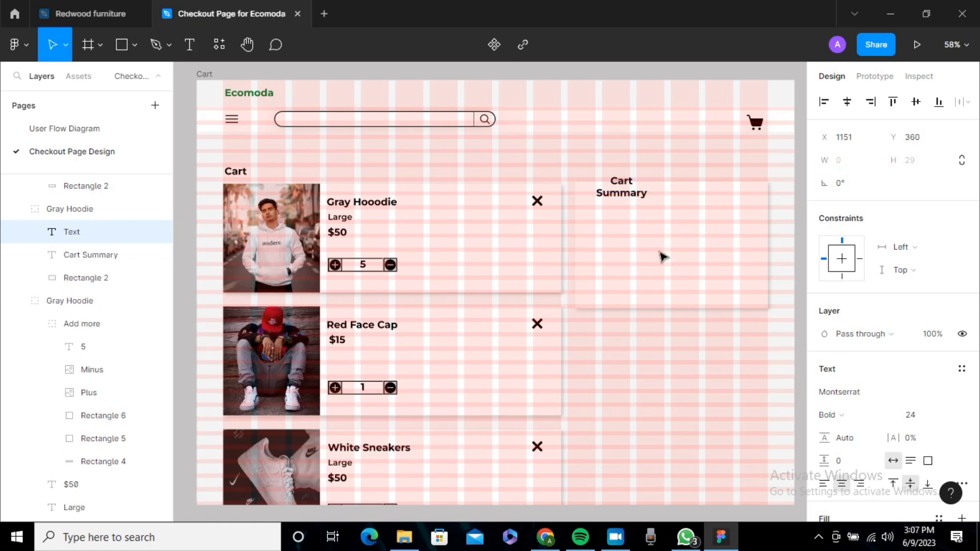
pyautogui.press('Escape')
pyautogui.click(651, 194)
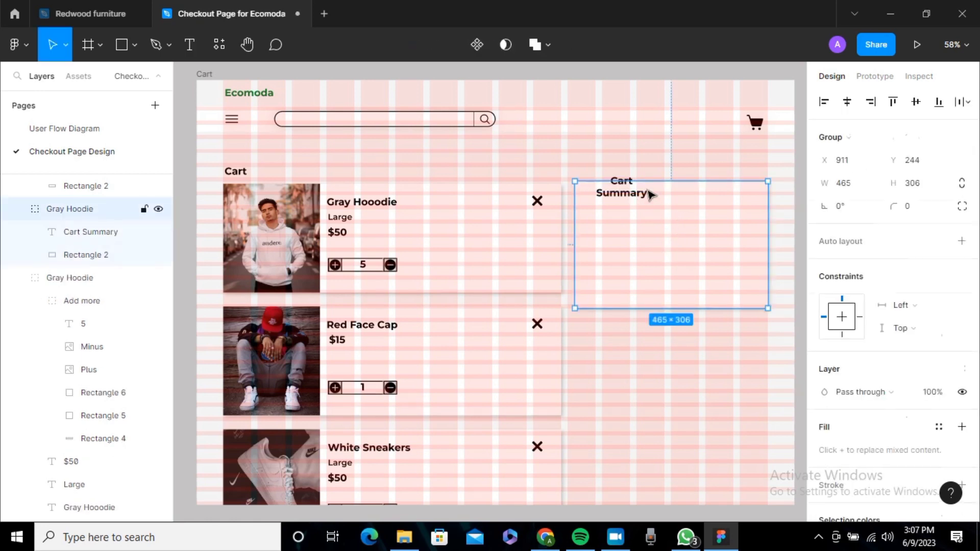
pyautogui.click(653, 193)
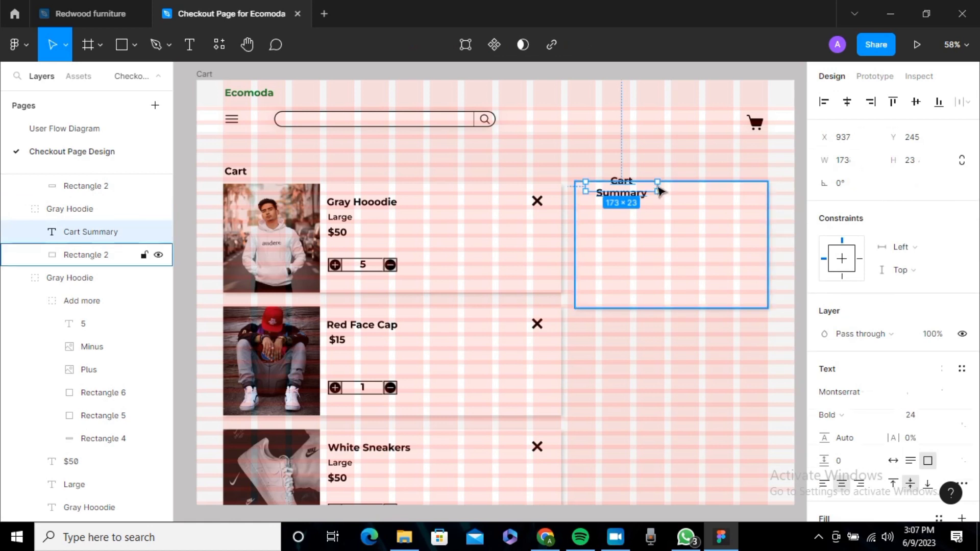
pyautogui.click(659, 191)
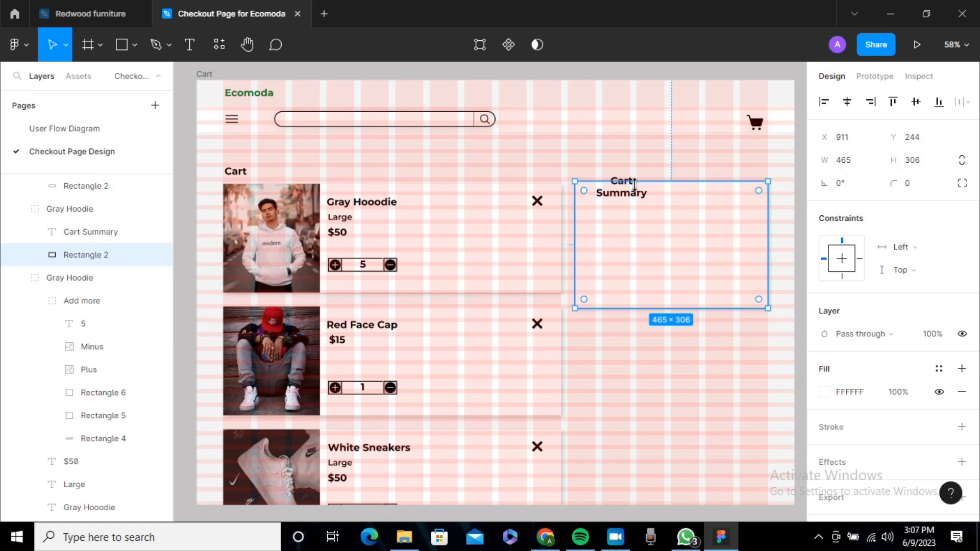
pyautogui.doubleClick(640, 199)
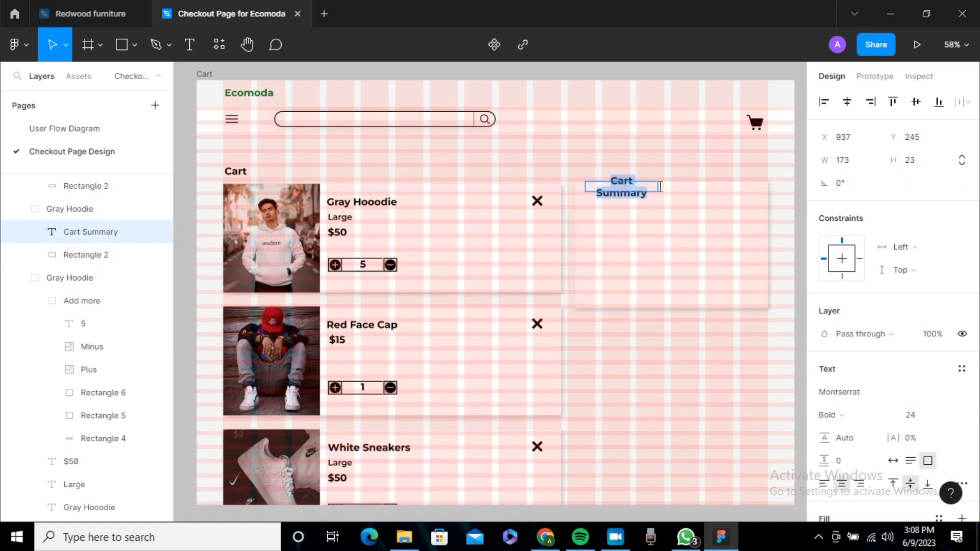
pyautogui.press('Escape')
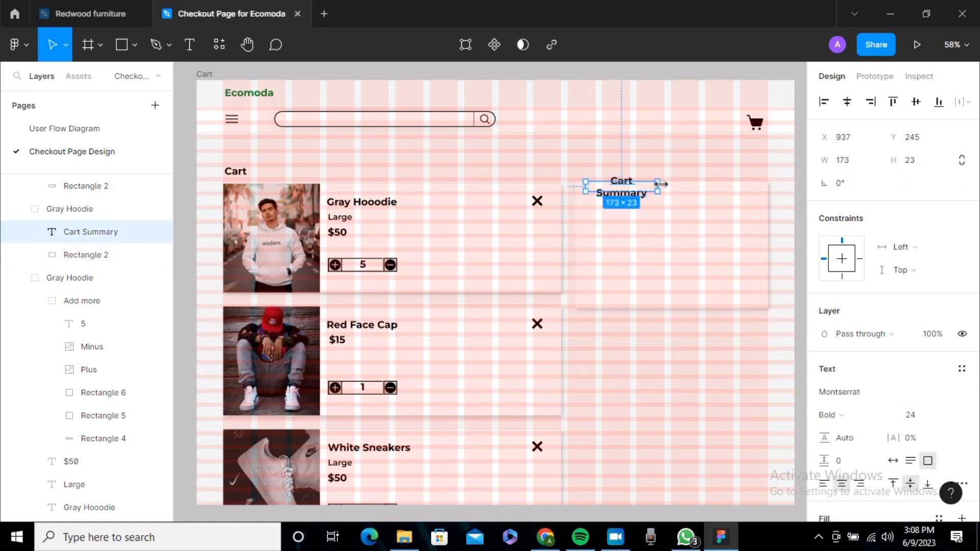
pyautogui.moveTo(661, 183)
pyautogui.mouseDown()
pyautogui.moveTo(681, 190)
pyautogui.moveTo(655, 202)
pyautogui.mouseUp()
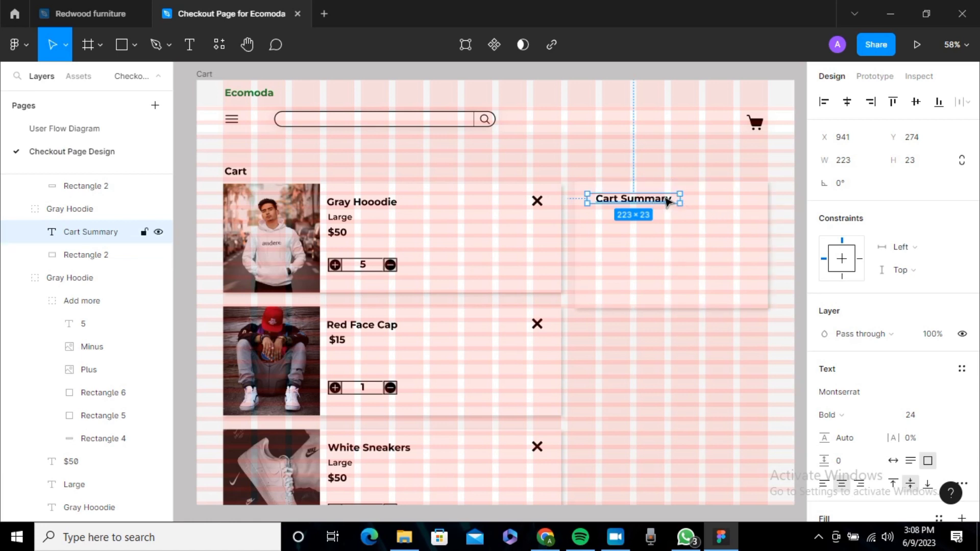
# Shift the "Cart Summary" title slightly right and narrow its text box to about 193 × 23
pyautogui.press('Right')
pyautogui.press('Right')
pyautogui.press('Right')
pyautogui.press('Right')
pyautogui.press('Right')
pyautogui.press('Right')
pyautogui.press('Right')
pyautogui.press('Right')
pyautogui.press('Right')
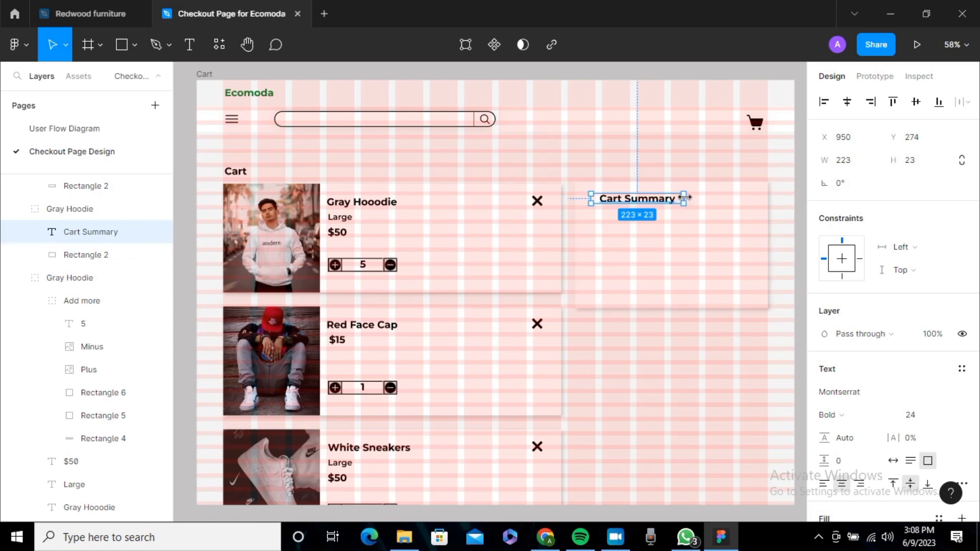
pyautogui.moveTo(678, 198); pyautogui.dragTo(667, 201)
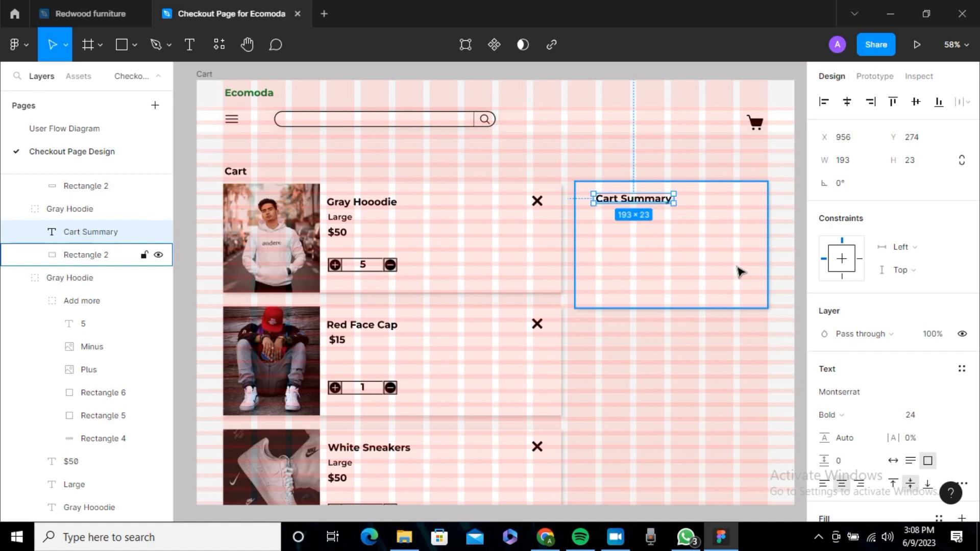
# Duplicate the "Cart Summary" title, place the copy below it, and replace the copy's text with "Sub Total"
pyautogui.hotkey('ctrl', 'd')
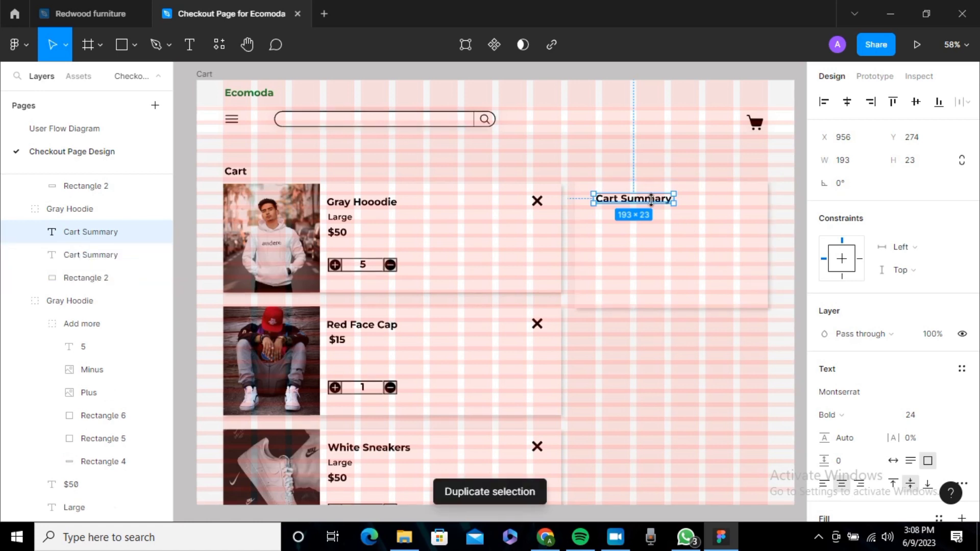
pyautogui.moveTo(655, 207); pyautogui.dragTo(655, 226)
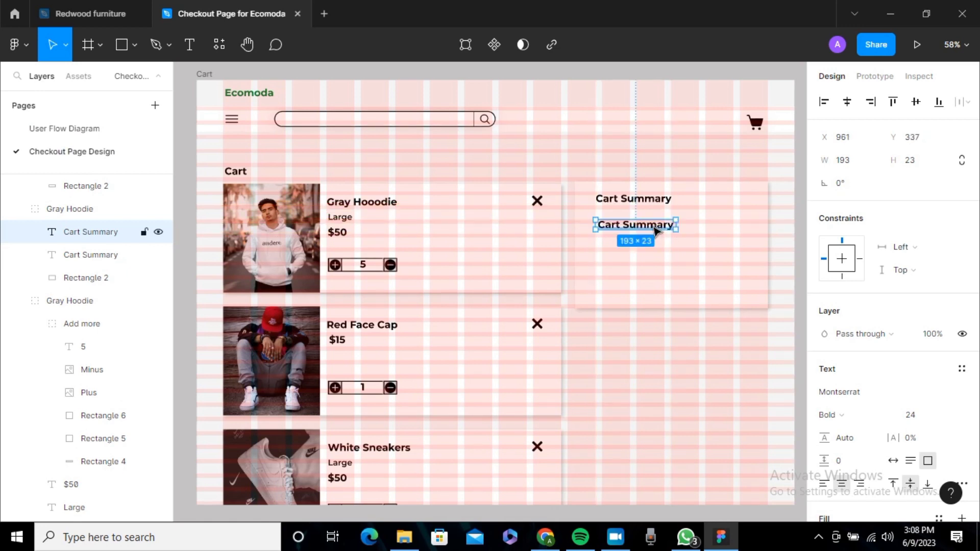
pyautogui.doubleClick(654, 225)
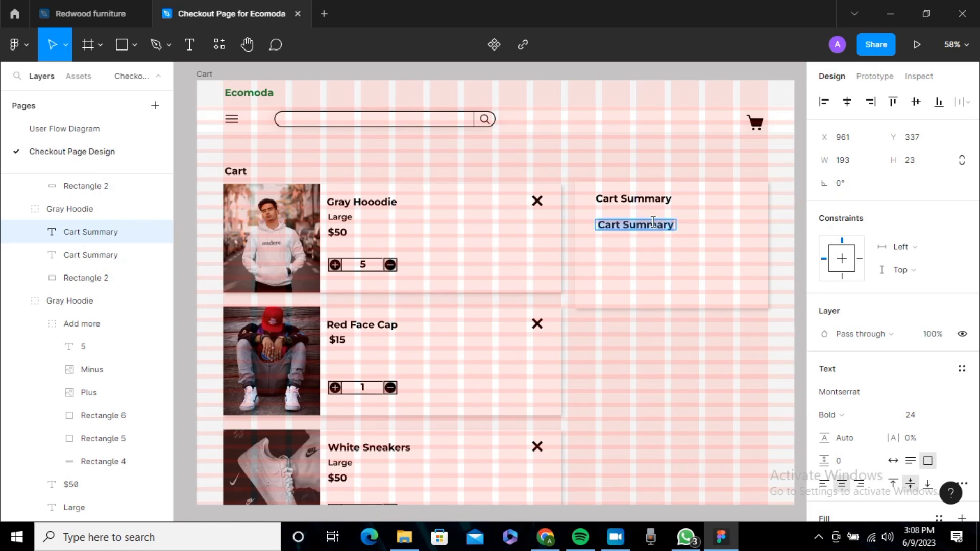
pyautogui.write('Sub')
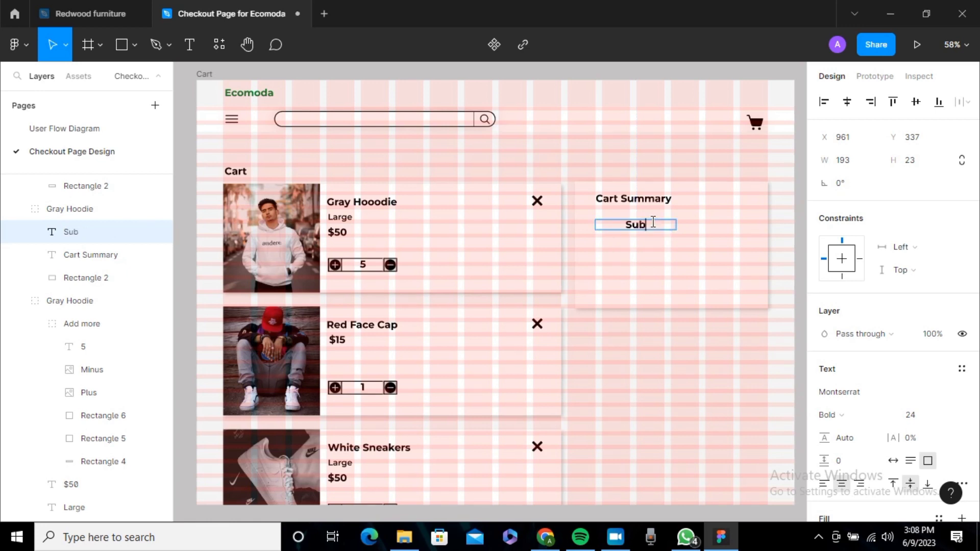
pyautogui.write(' Tota;')
pyautogui.press('BackSpace')
pyautogui.write('l')
pyautogui.press('Escape')
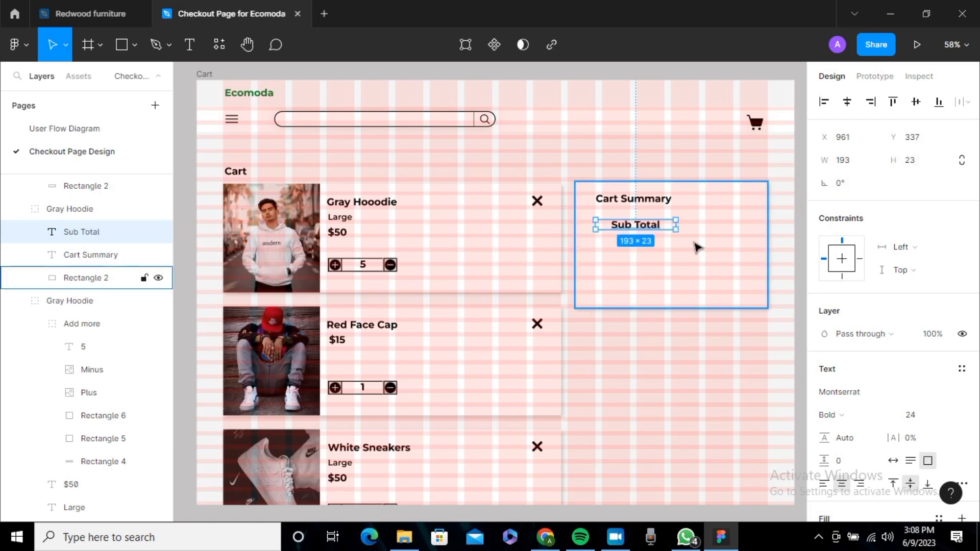
# Set the "Sub Total" label's font weight to Medium and narrow its text box to about 145 × 23
pyautogui.click(864, 422)
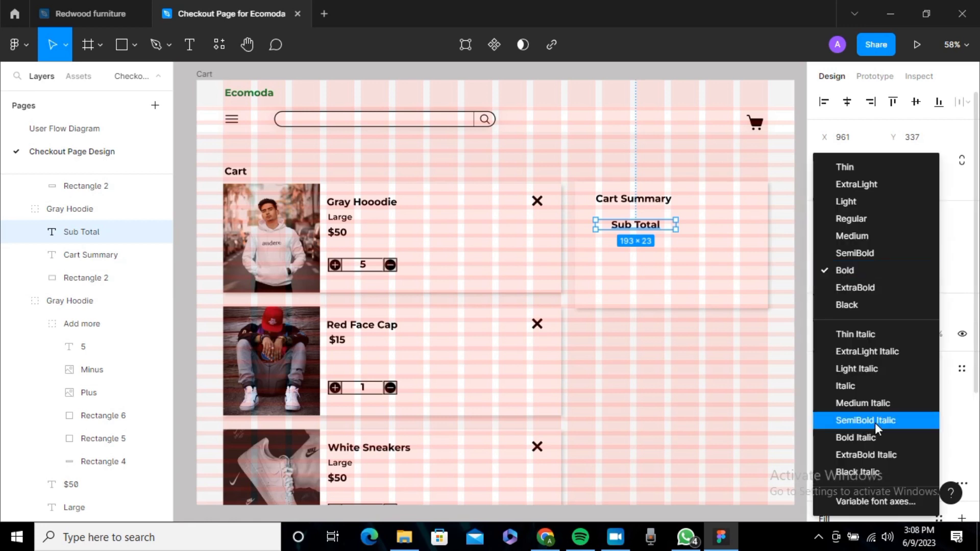
pyautogui.click(882, 255)
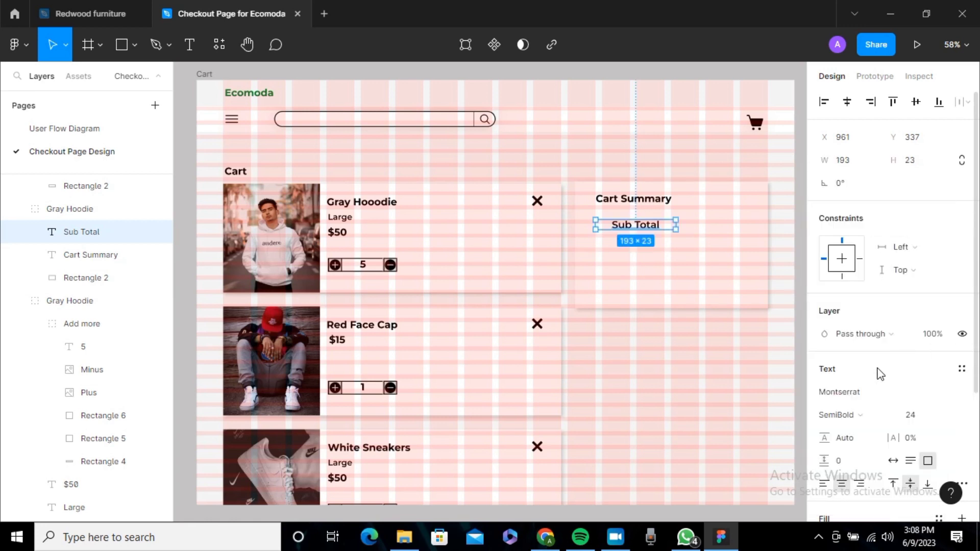
pyautogui.click(875, 415)
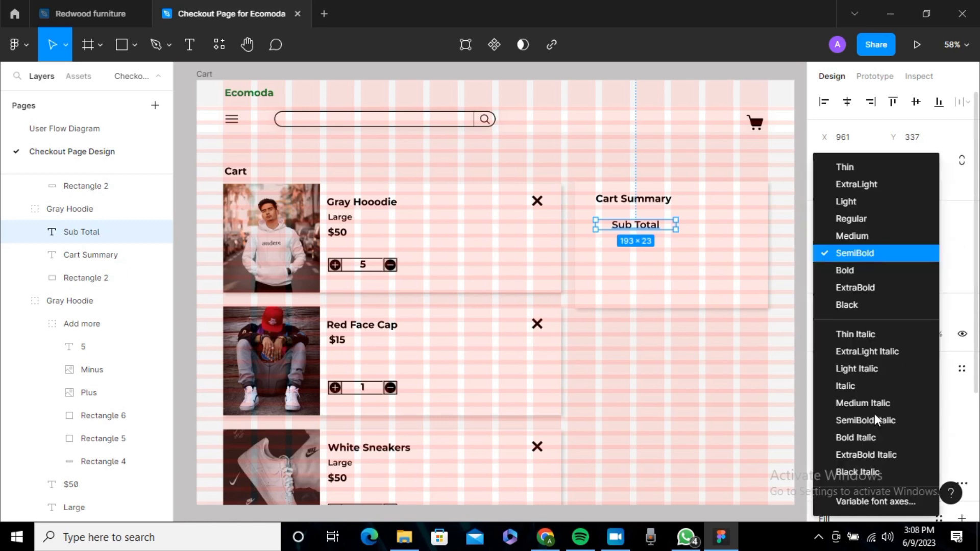
pyautogui.click(869, 236)
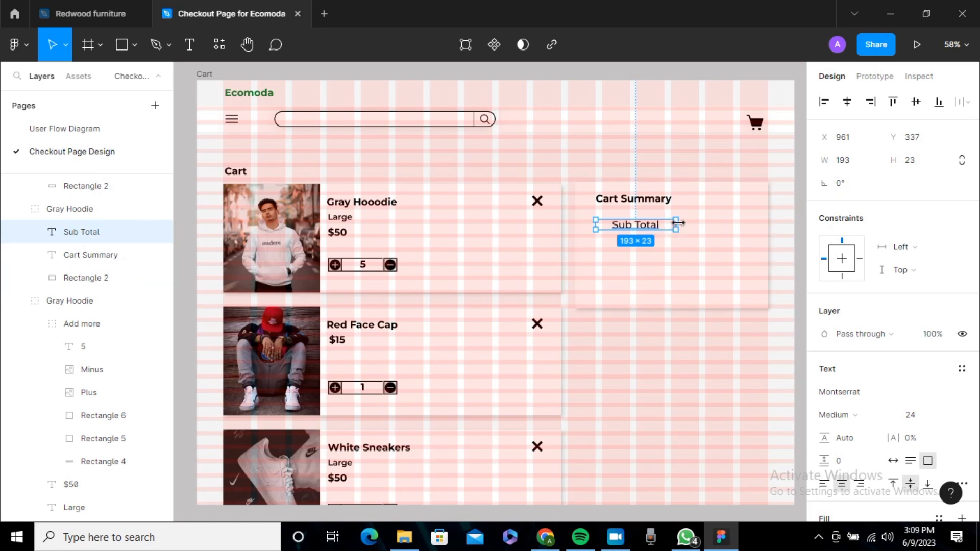
pyautogui.moveTo(667, 220); pyautogui.dragTo(656, 219)
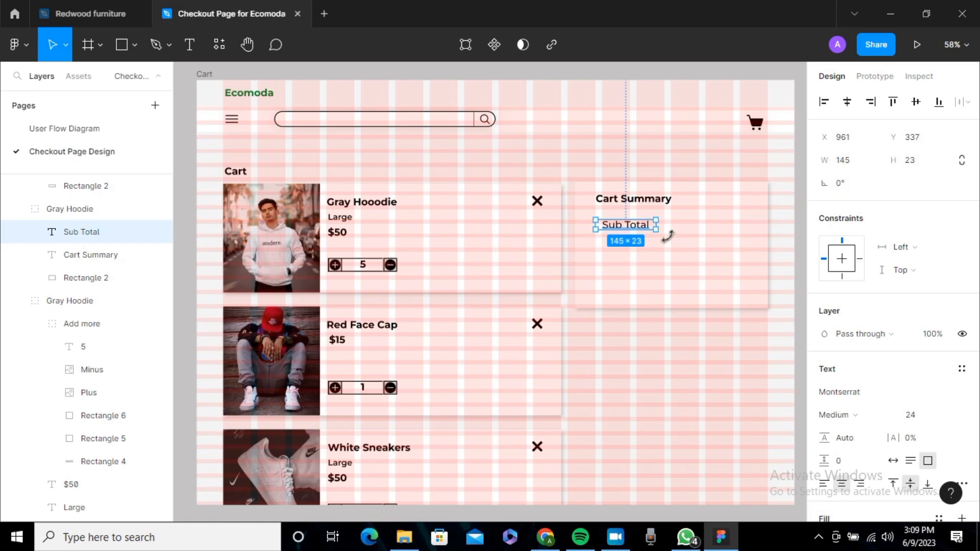
pyautogui.click(679, 248)
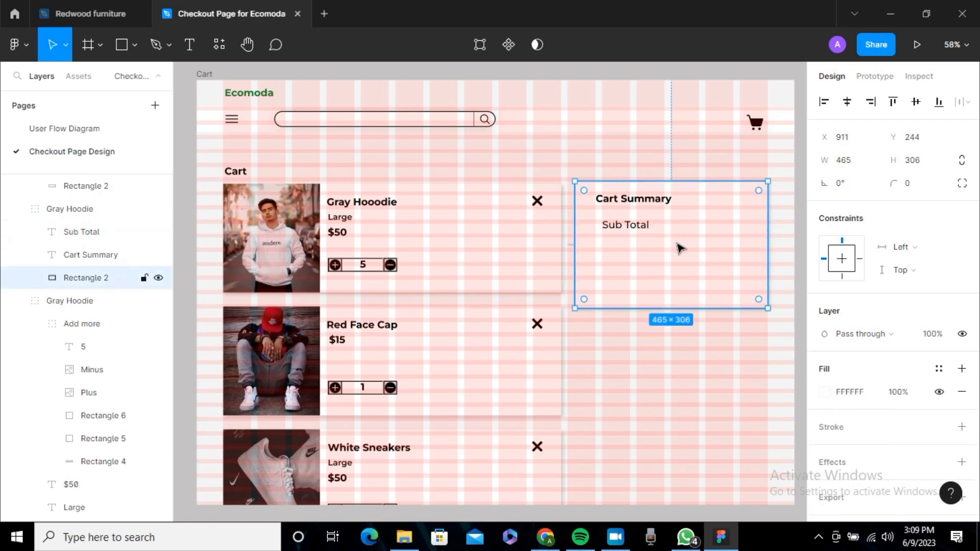
# Duplicate the "Sub Total" label, place the copy directly beneath it, and change its text to "Discount"
pyautogui.click(642, 230)
pyautogui.hotkey('ctrl', 'd')
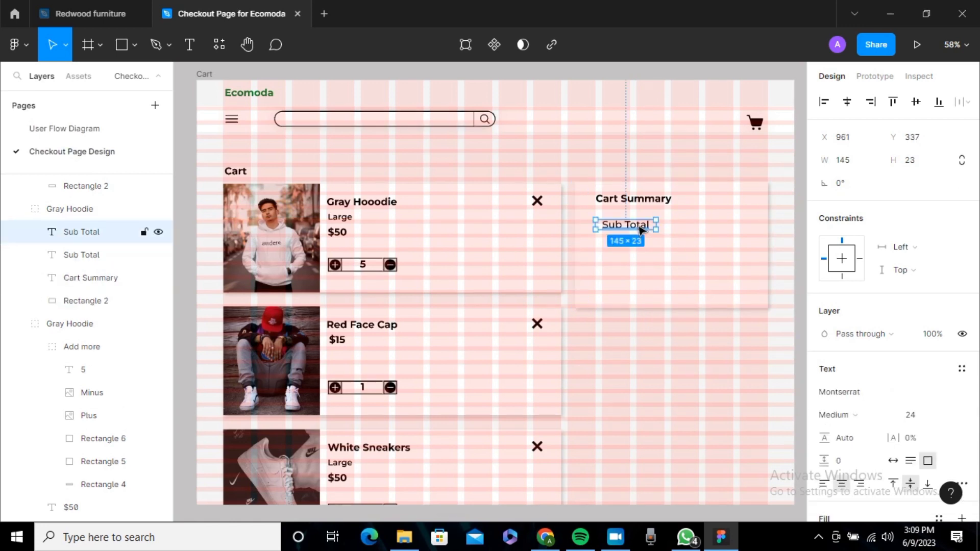
pyautogui.moveTo(641, 230); pyautogui.dragTo(641, 244)
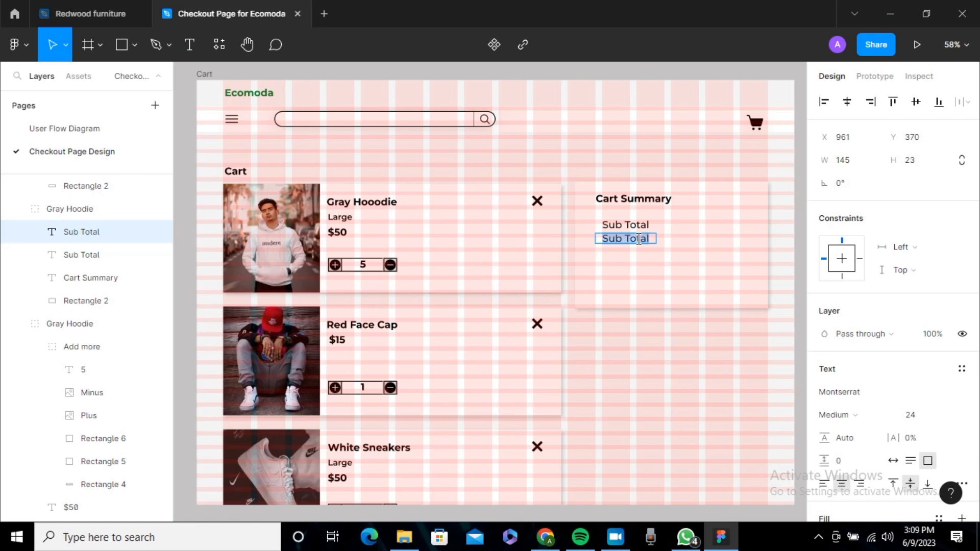
pyautogui.write('Discount')
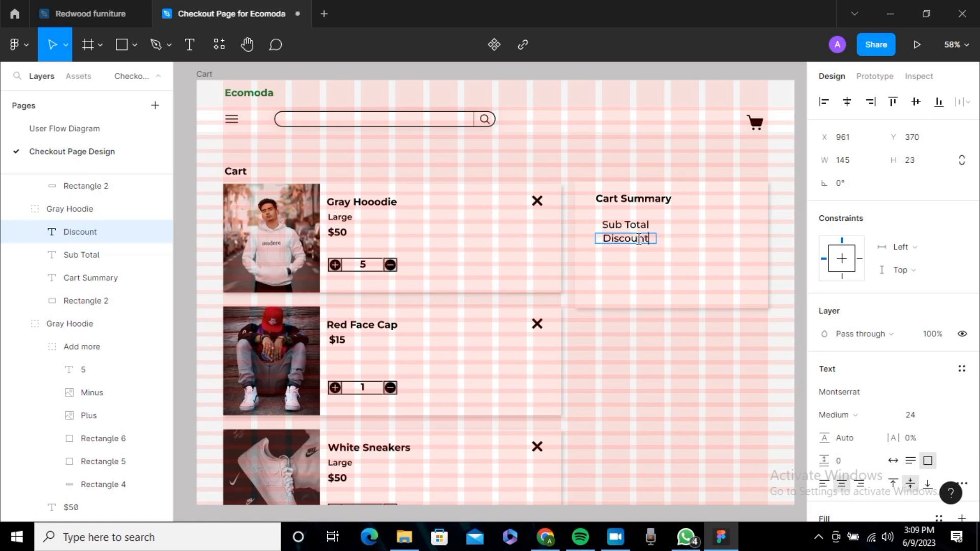
pyautogui.press('Escape')
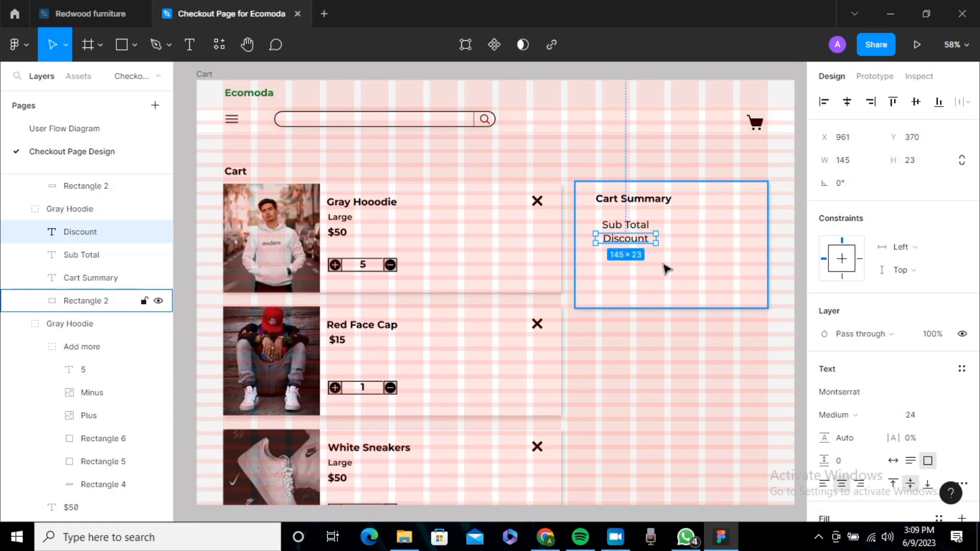
# Duplicate the "Discount" label, place the copy directly beneath it, and change its text to "Total"
pyautogui.hotkey('ctrl', 'd')
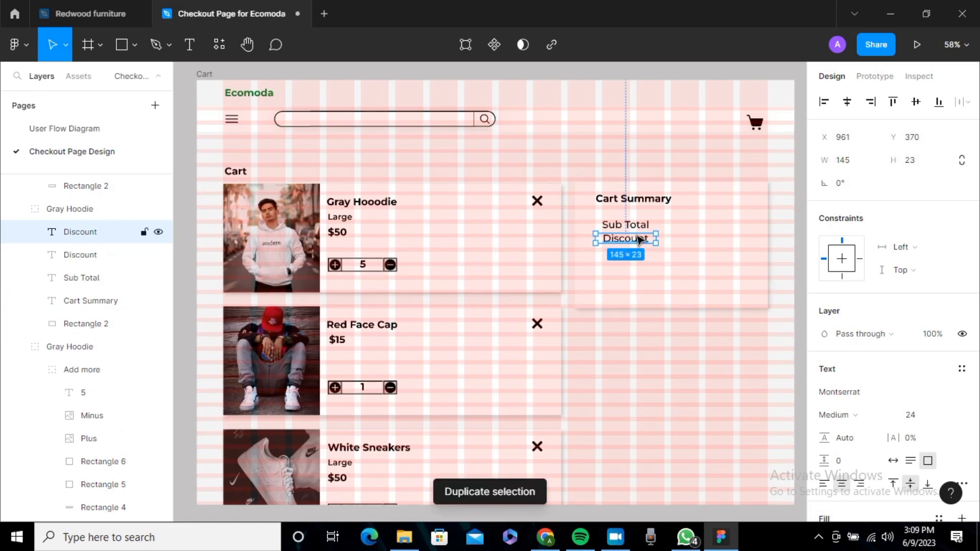
pyautogui.moveTo(639, 240); pyautogui.dragTo(639, 256)
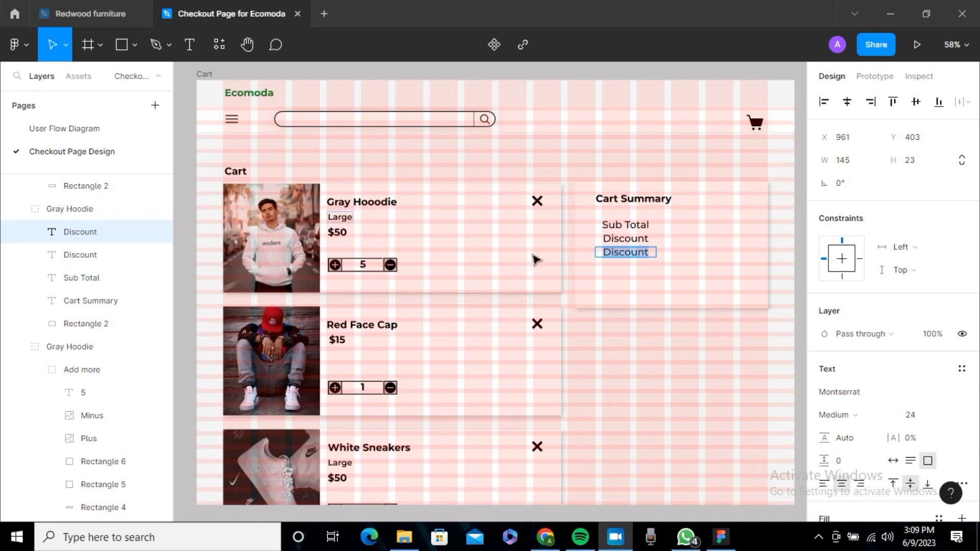
pyautogui.click(648, 252)
pyautogui.doubleClick(648, 252)
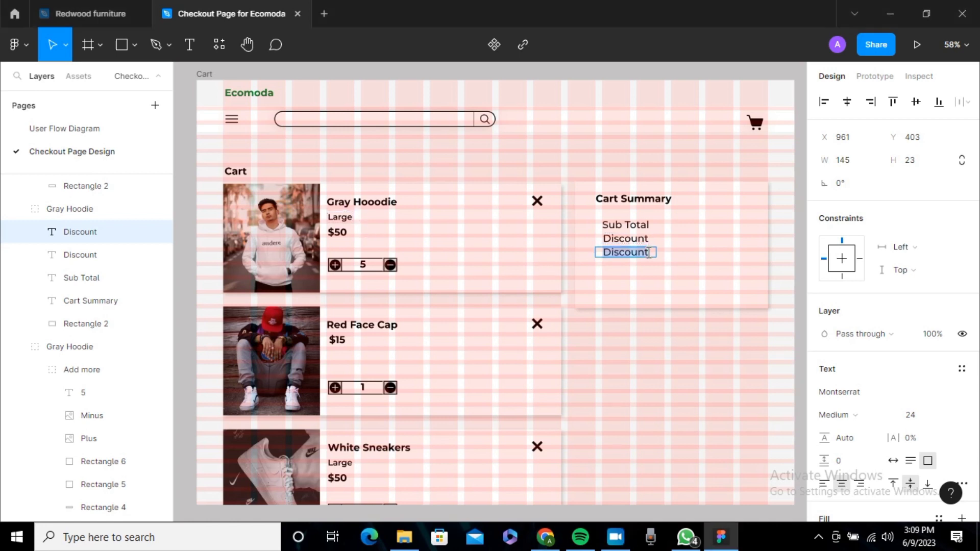
pyautogui.write('T')
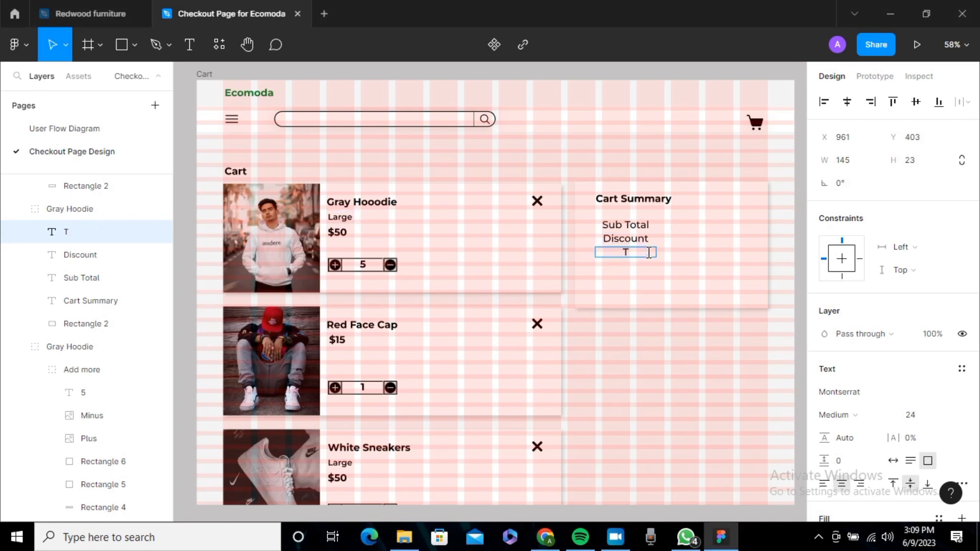
pyautogui.write('otal')
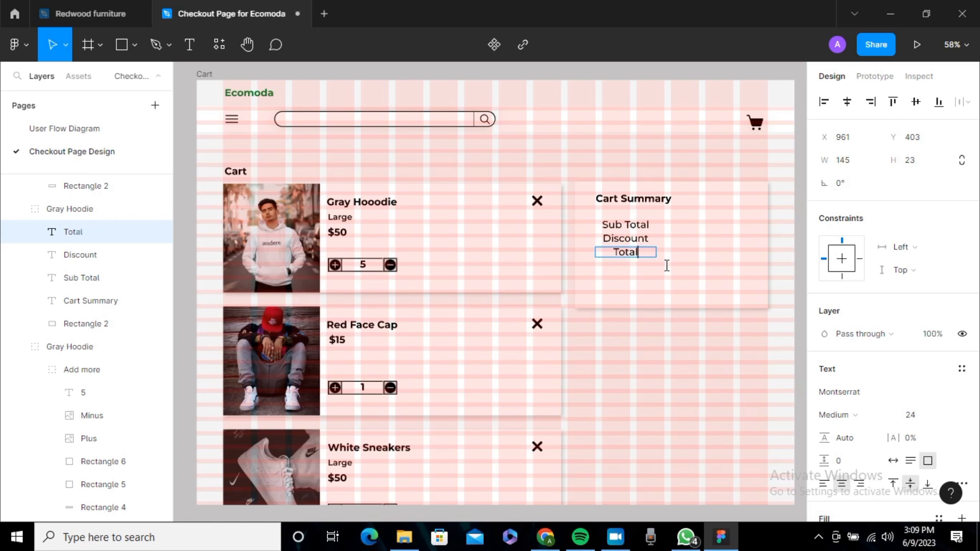
pyautogui.press('Escape')
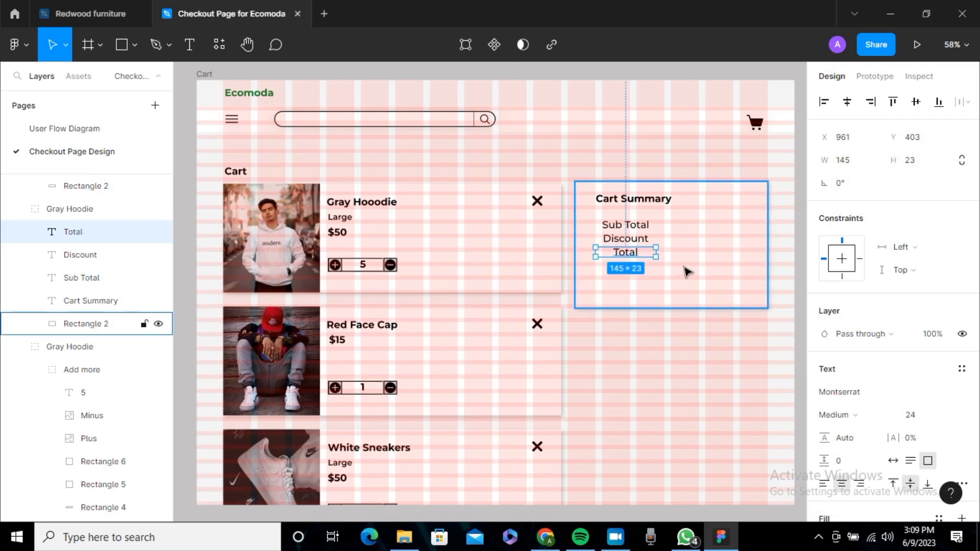
# Narrow the "Total" label's text box to about 99 × 23 and set its font weight to Bold
pyautogui.moveTo(656, 252); pyautogui.dragTo(634, 251)
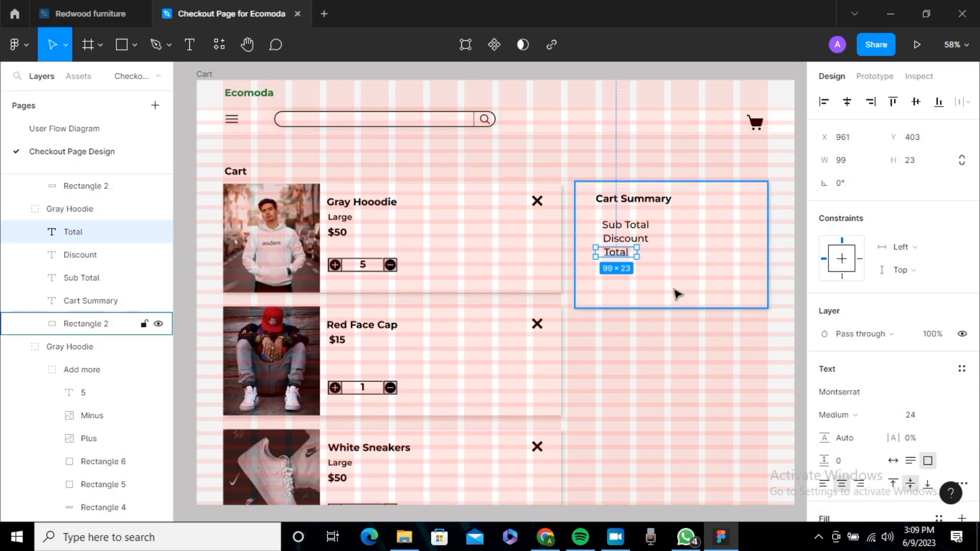
pyautogui.click(863, 421)
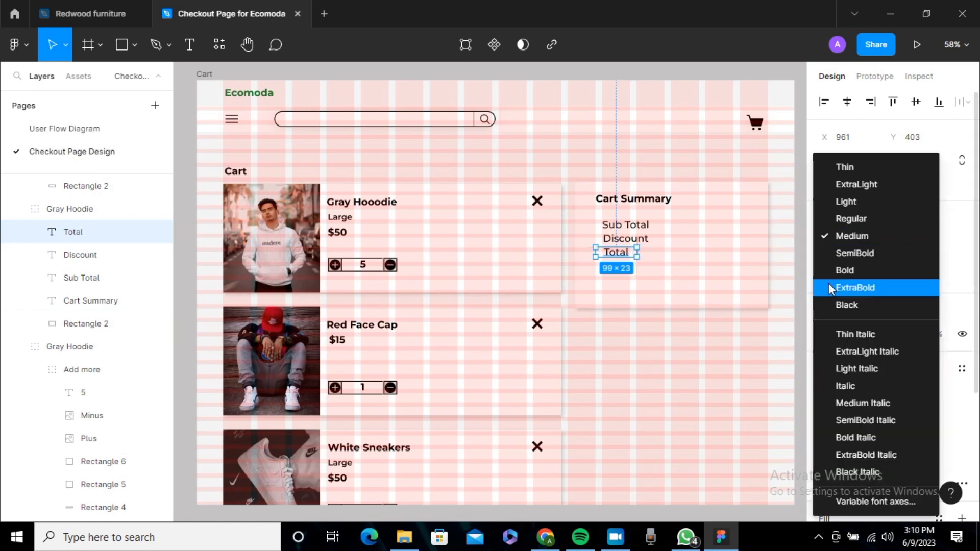
pyautogui.click(828, 278)
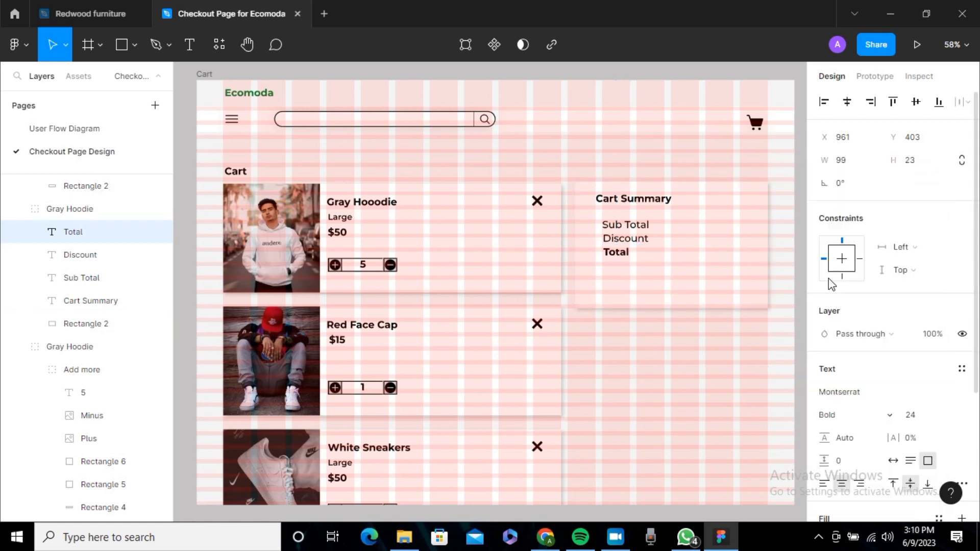
pyautogui.click(741, 278)
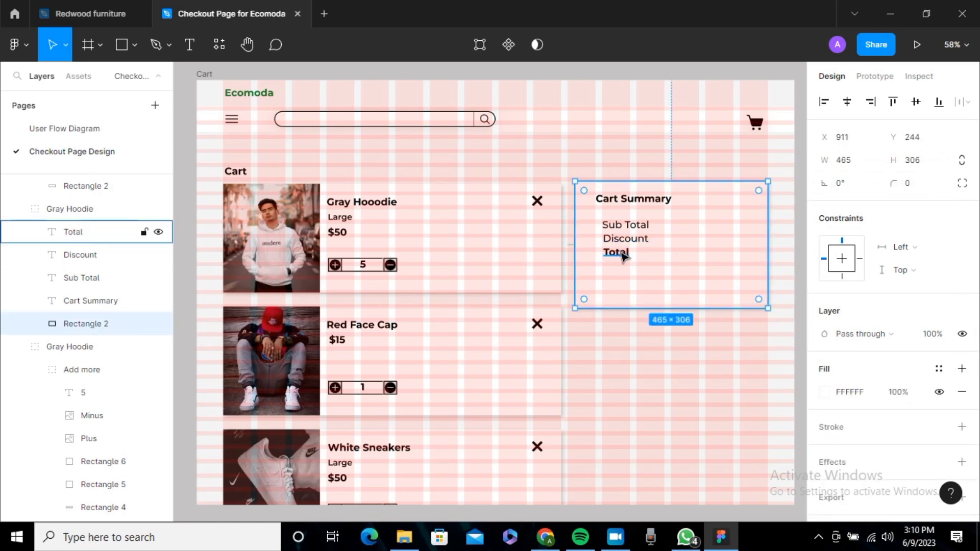
pyautogui.moveTo(621, 254); pyautogui.dragTo(619, 256)
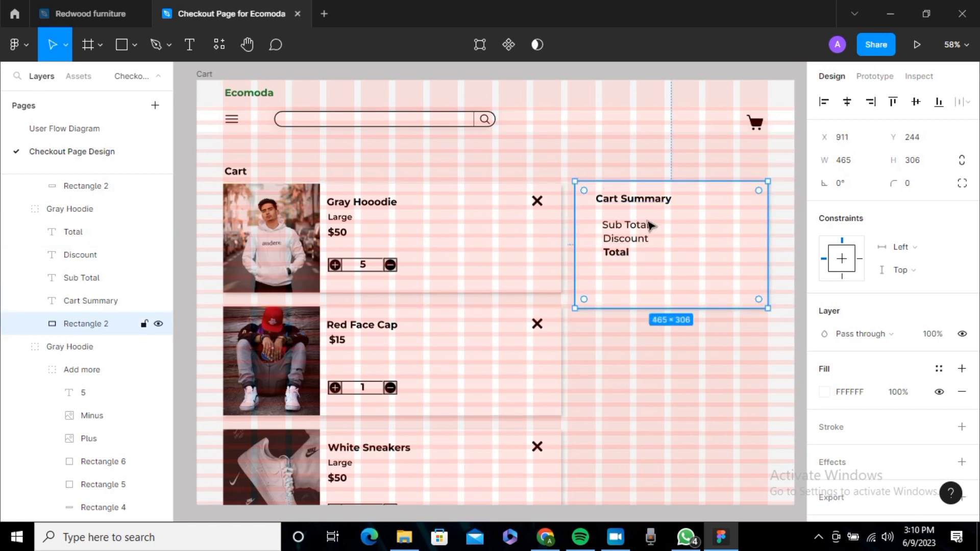
# Hide the row and column layout grids on the Cart frame
pyautogui.click(200, 76)
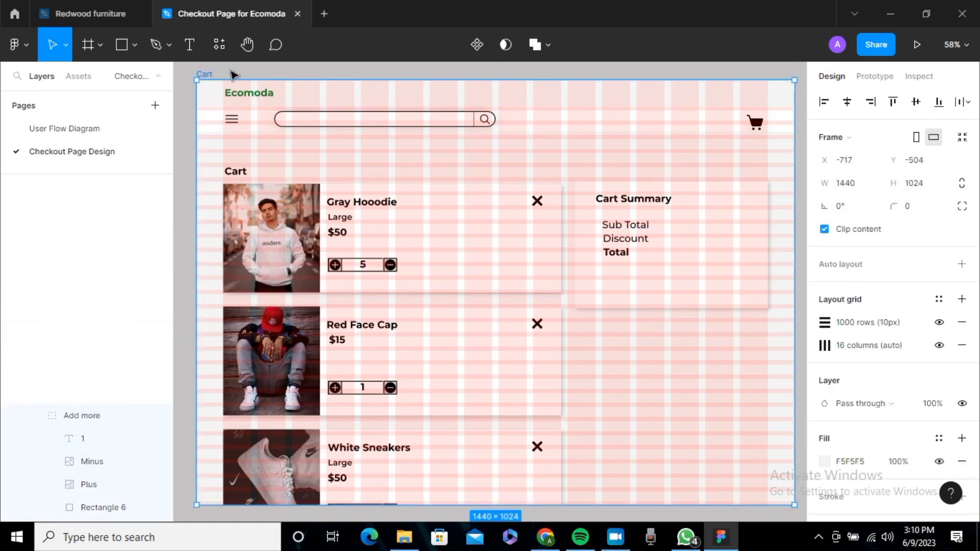
pyautogui.click(938, 322)
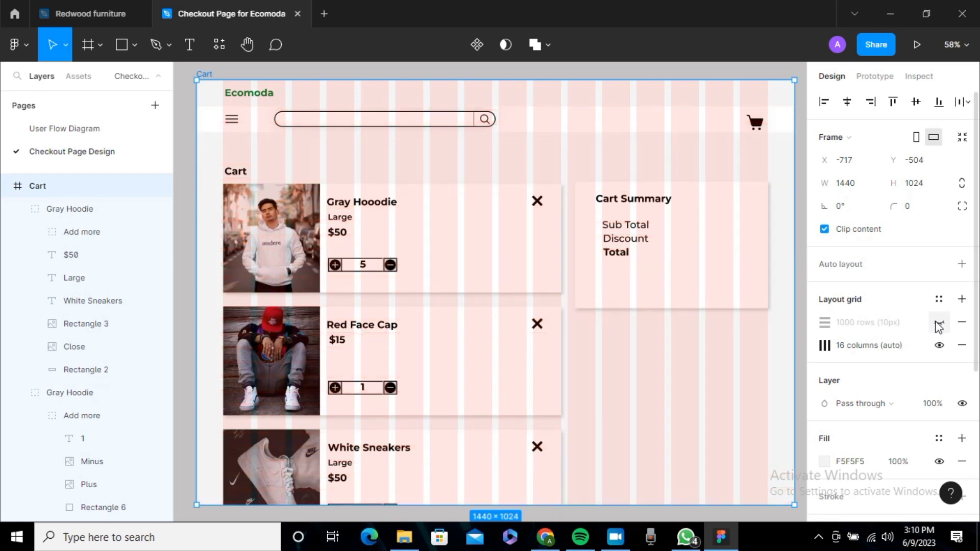
pyautogui.click(942, 346)
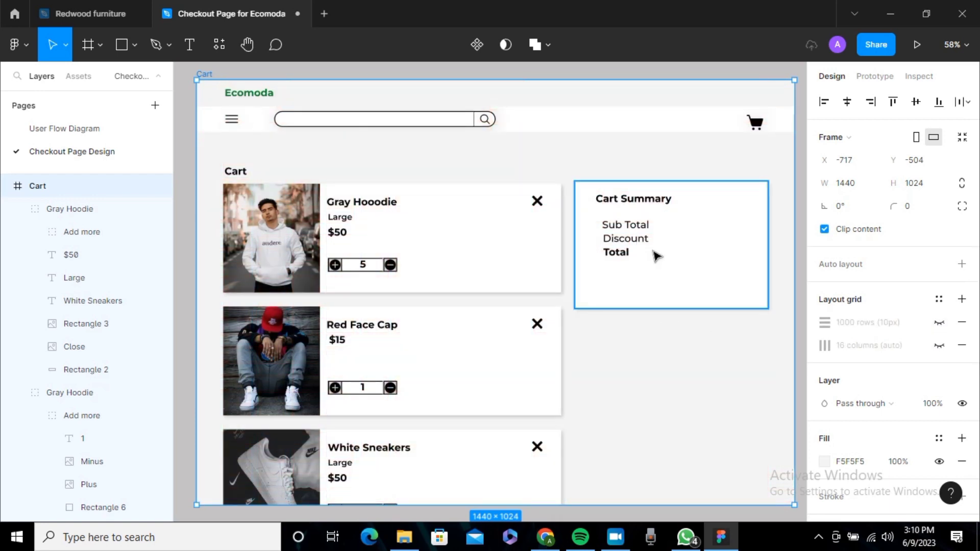
# Shift the "Sub Total", "Discount" and "Total" labels toward the summary card's left edge, with the "Sub Total" text box about 129 × 23
pyautogui.doubleClick(636, 228)
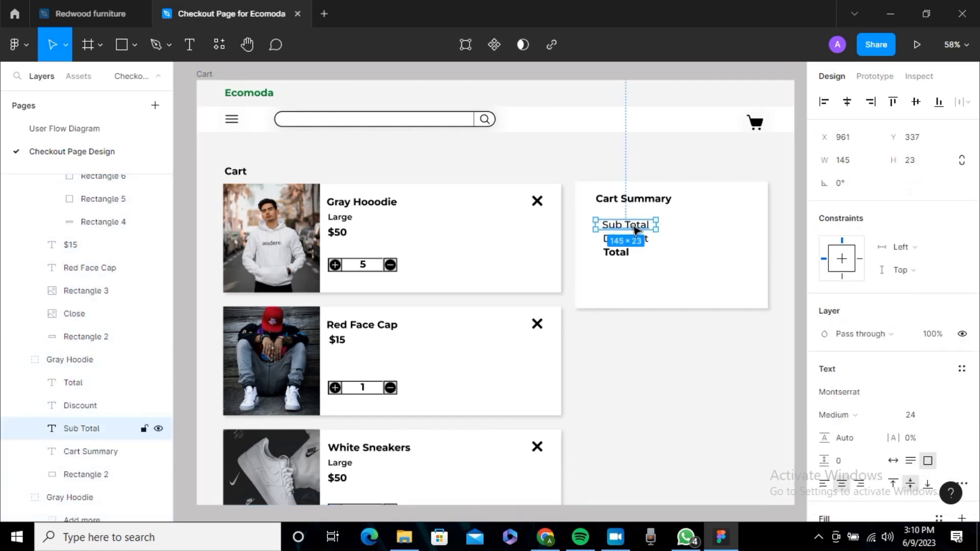
pyautogui.moveTo(636, 229)
pyautogui.mouseDown()
pyautogui.moveTo(616, 229)
pyautogui.moveTo(635, 221)
pyautogui.mouseUp()
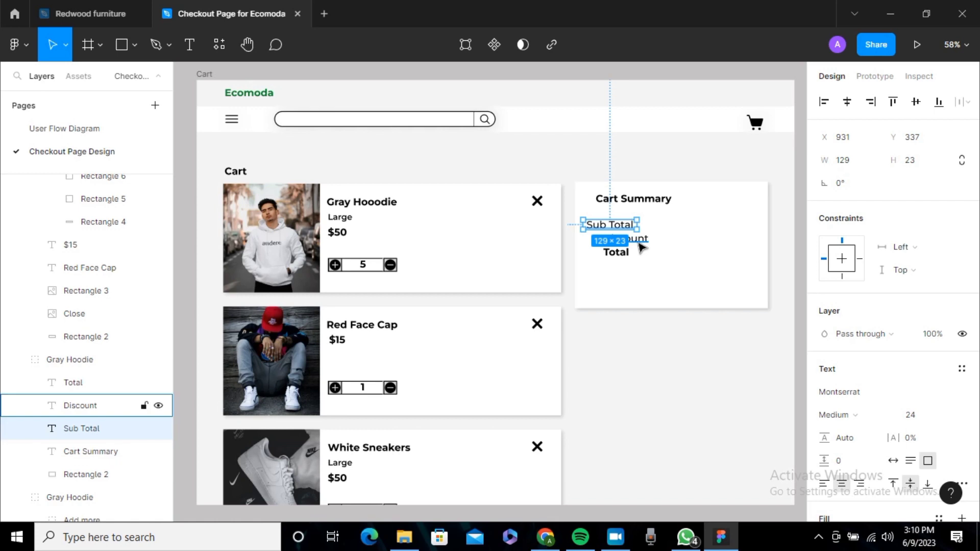
pyautogui.click(639, 243)
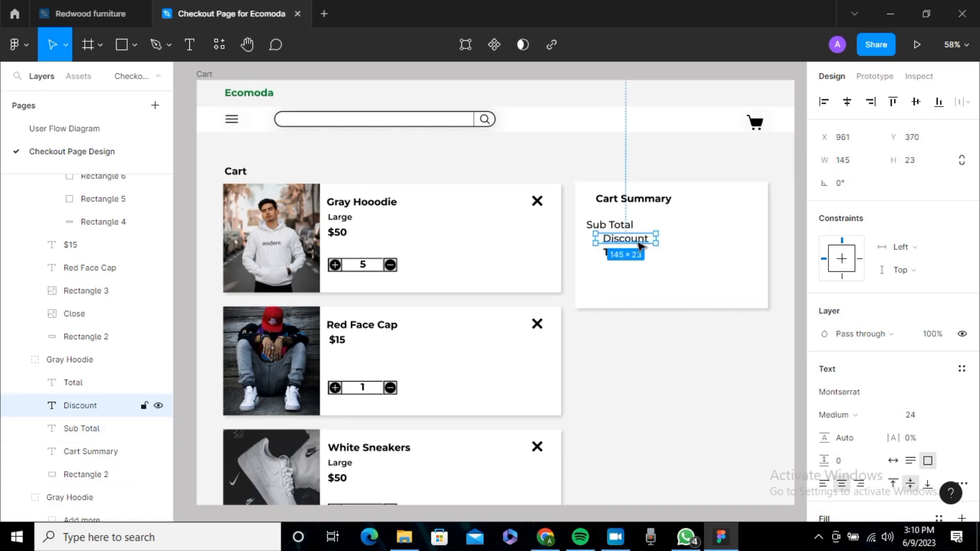
pyautogui.moveTo(645, 243); pyautogui.dragTo(633, 247)
pyautogui.click(638, 250)
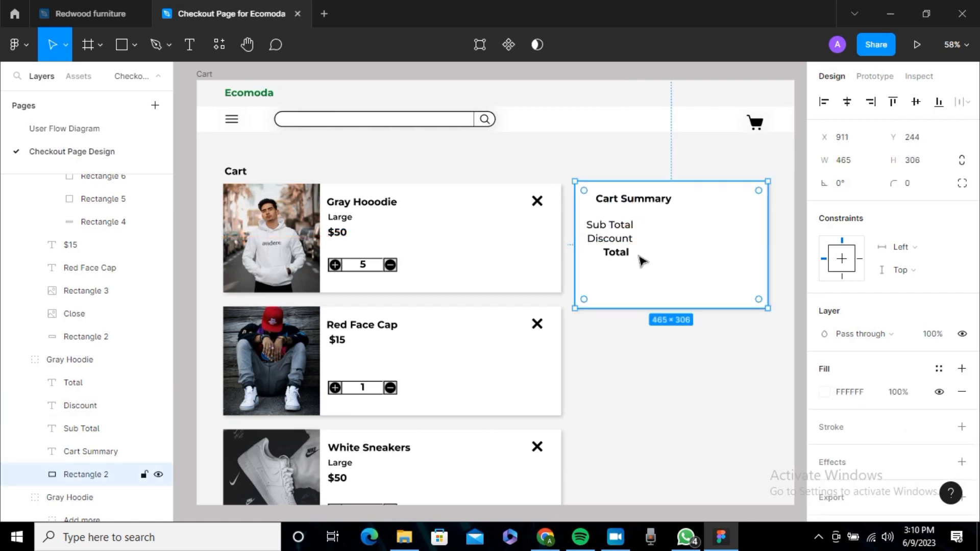
pyautogui.click(630, 255)
pyautogui.moveTo(630, 257); pyautogui.dragTo(616, 257)
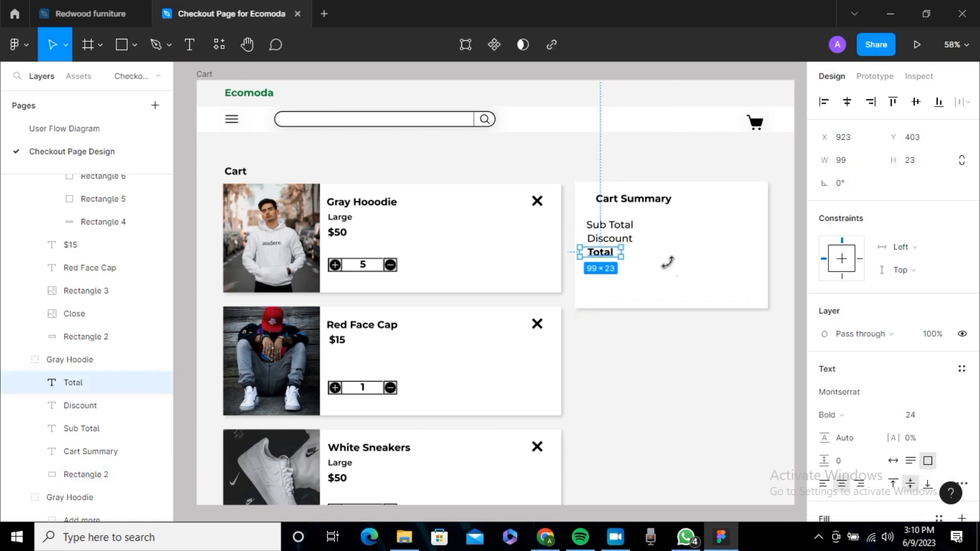
pyautogui.click(676, 268)
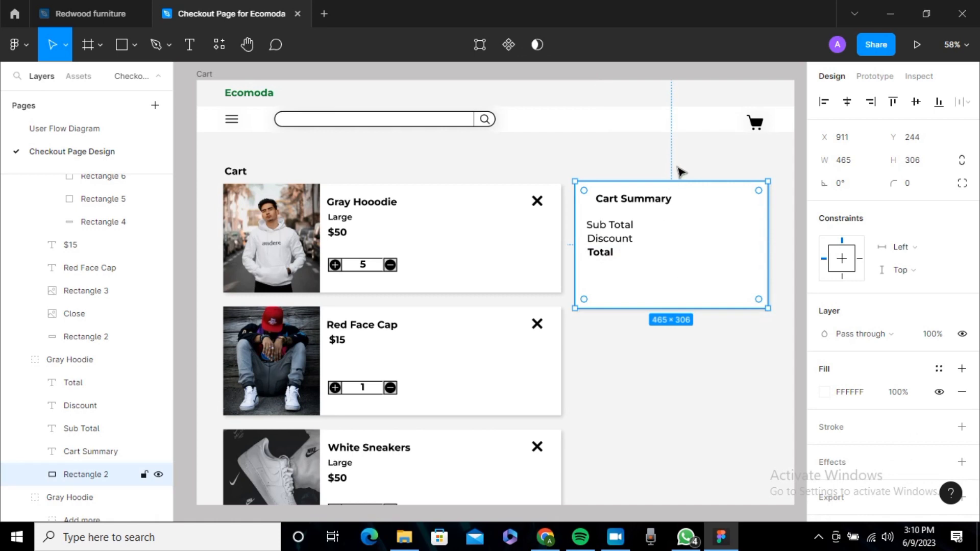
# Move the "Cart Summary" heading to about X 926, Y 279 so it lines up above the labels
pyautogui.click(649, 200)
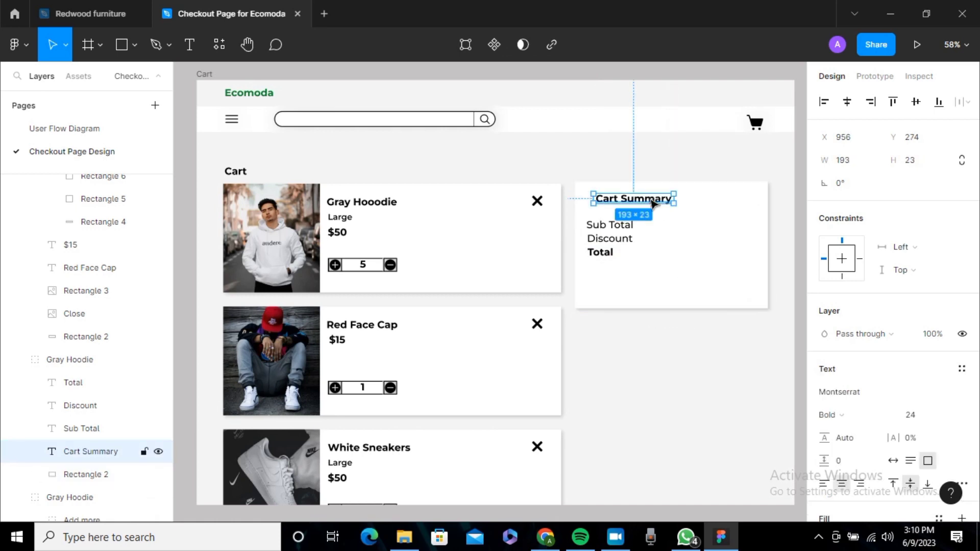
pyautogui.moveTo(653, 204)
pyautogui.mouseDown()
pyautogui.moveTo(623, 202)
pyautogui.moveTo(641, 205)
pyautogui.mouseUp()
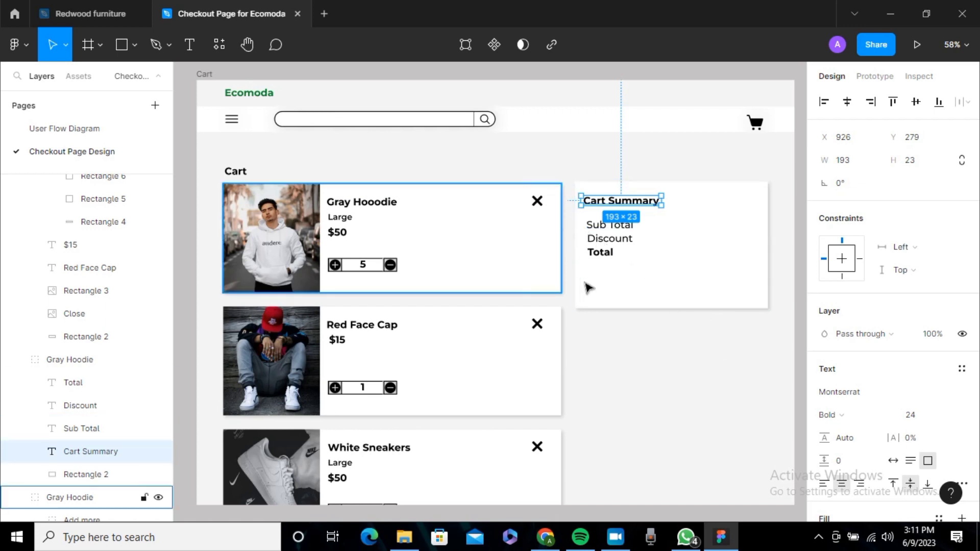
pyautogui.click(623, 357)
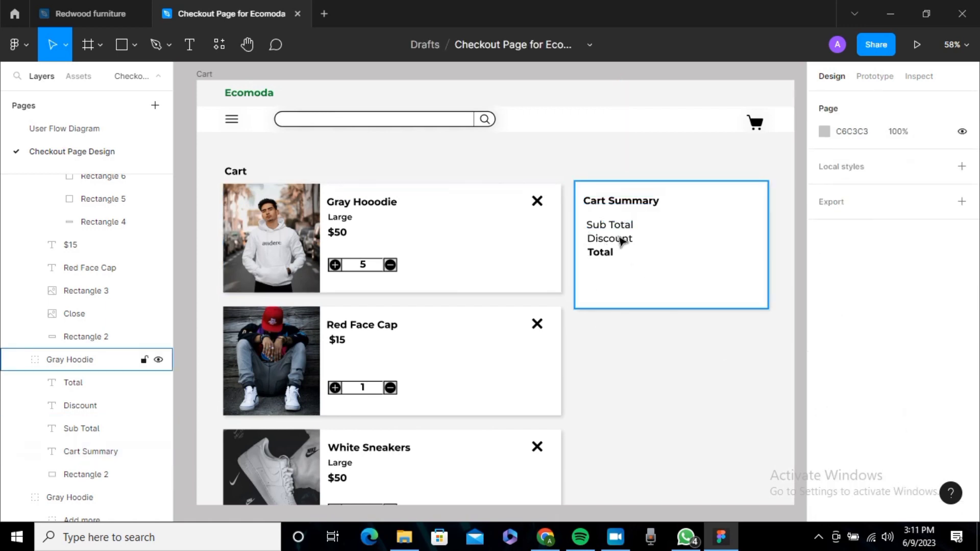
pyautogui.click(602, 262)
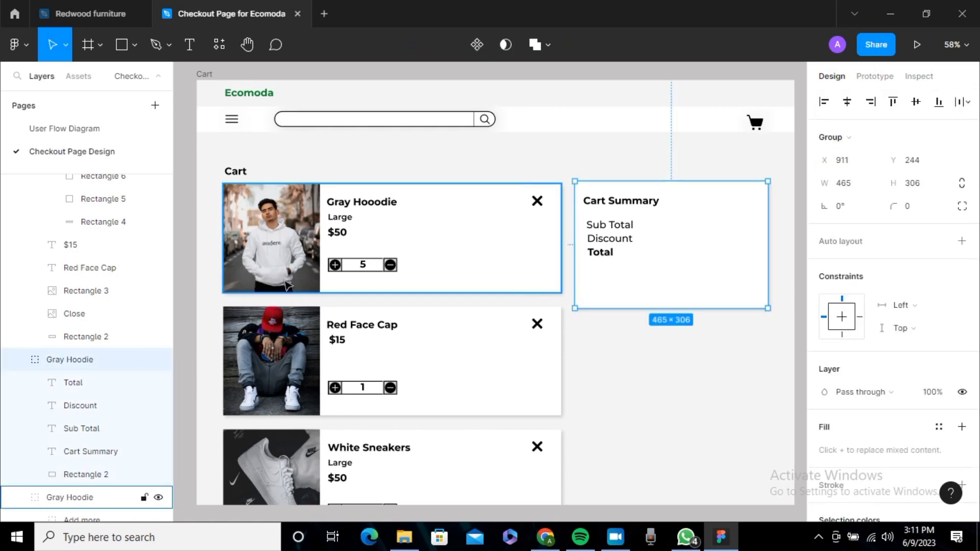
# Copy the Gray Hooodie card's price into the Cart Summary card and place it opposite "Sub Total", at about X 1300, Y 334
pyautogui.doubleClick(344, 233)
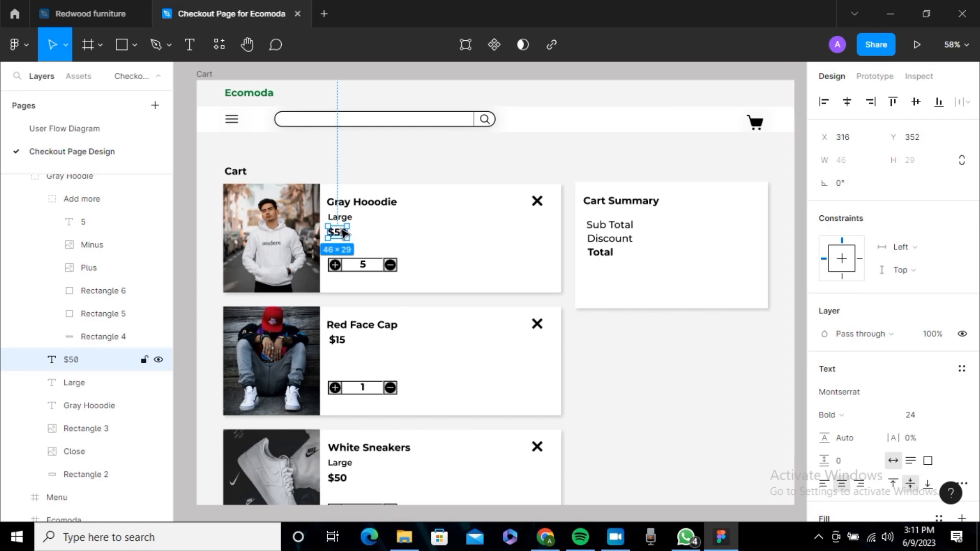
pyautogui.rightClick(687, 234)
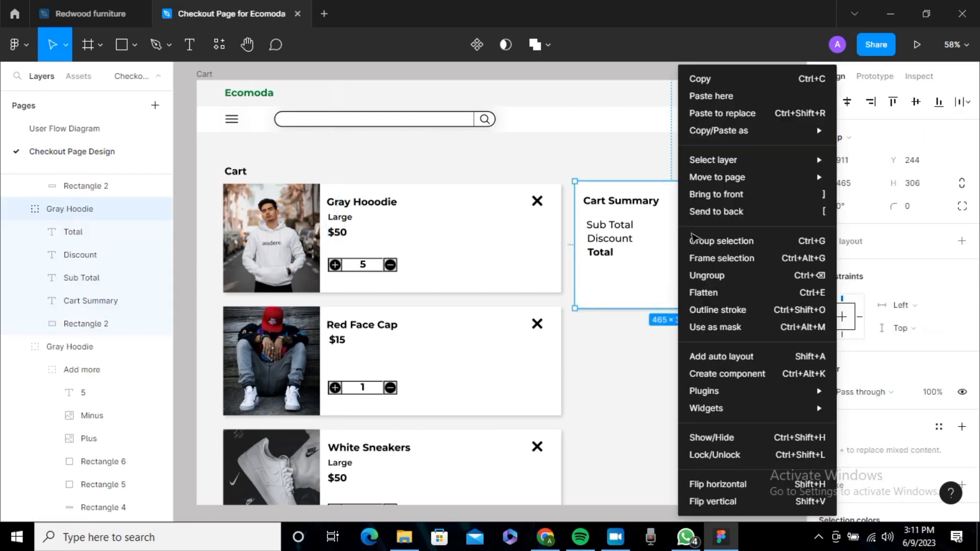
pyautogui.click(701, 96)
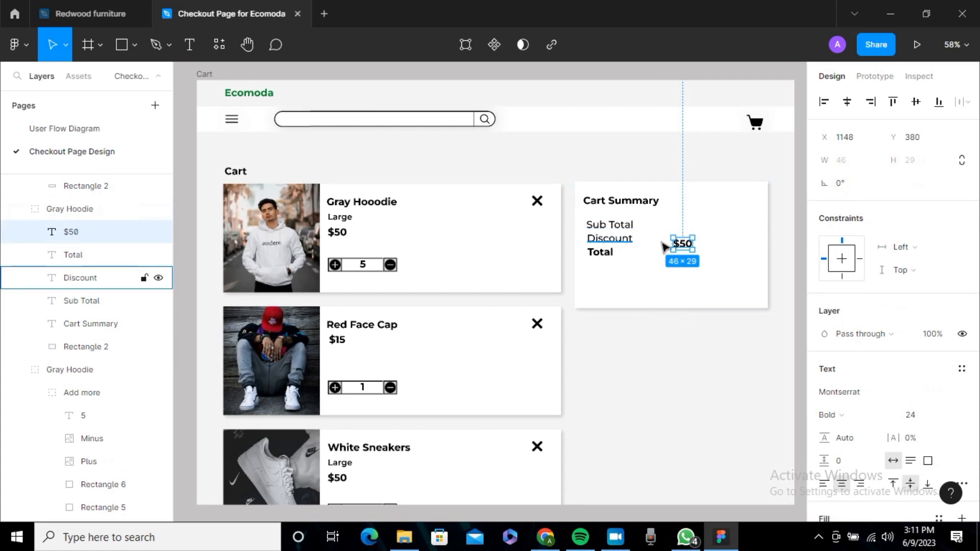
pyautogui.moveTo(696, 249); pyautogui.dragTo(754, 229)
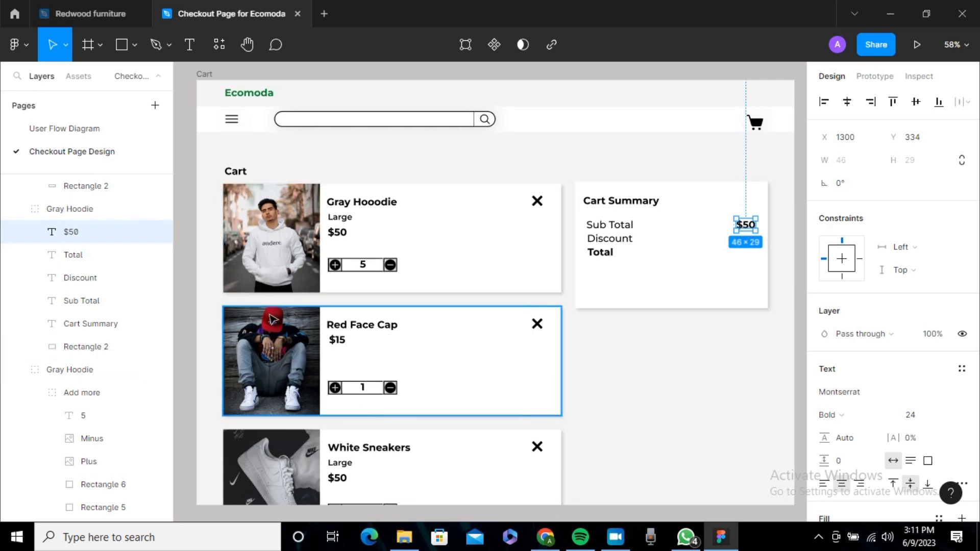
# Change the amount beside "Sub Total" to "$115"
pyautogui.scroll(-3, 274, 319)
pyautogui.scroll(2, 633, 265)
pyautogui.press('Return')
pyautogui.write('$115')
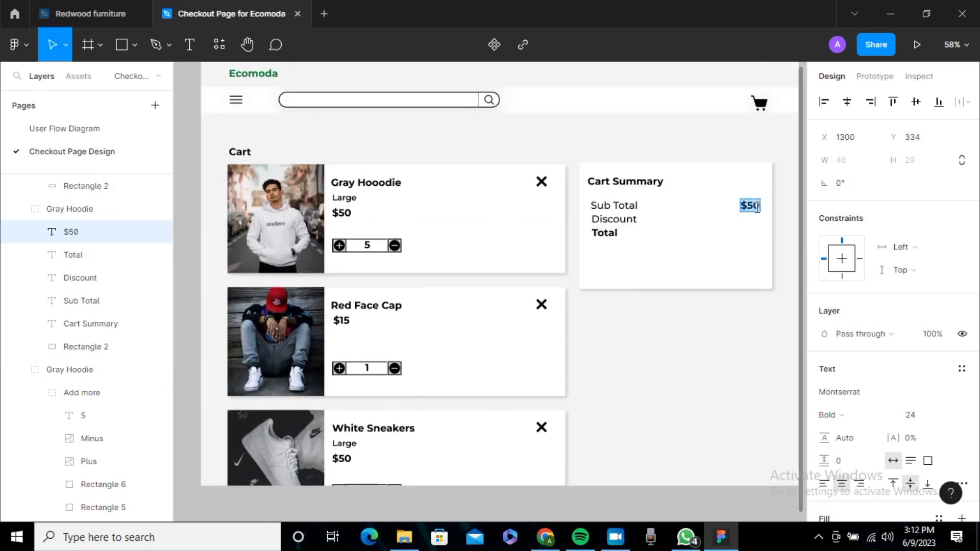
pyautogui.press('Escape')
# Duplicate the Sub Total amount for the two rows beneath, setting the Discount amount to "$15" and the Total amount to "$100"
pyautogui.keyDown('alt'); pyautogui.moveTo(756, 207); pyautogui.dragTo(749, 238); pyautogui.keyUp('alt')
pyautogui.doubleClick(756, 224)
pyautogui.write('$15')
pyautogui.click(772, 227)
pyautogui.doubleClick(749, 239)
pyautogui.write('$100')
pyautogui.click(573, 221)
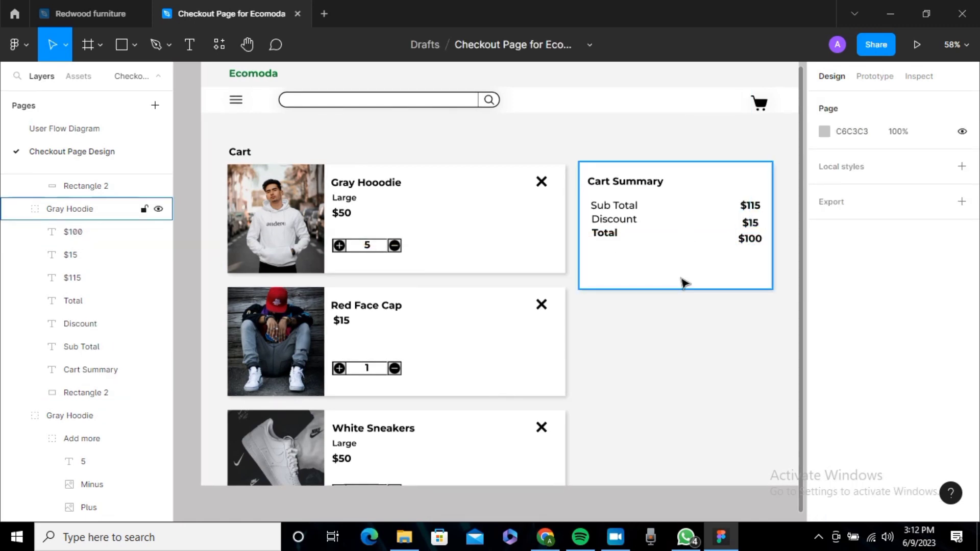
# Draw a button rectangle about 402 × 40 beneath the Total row in the Cart Summary card
pyautogui.press('r')
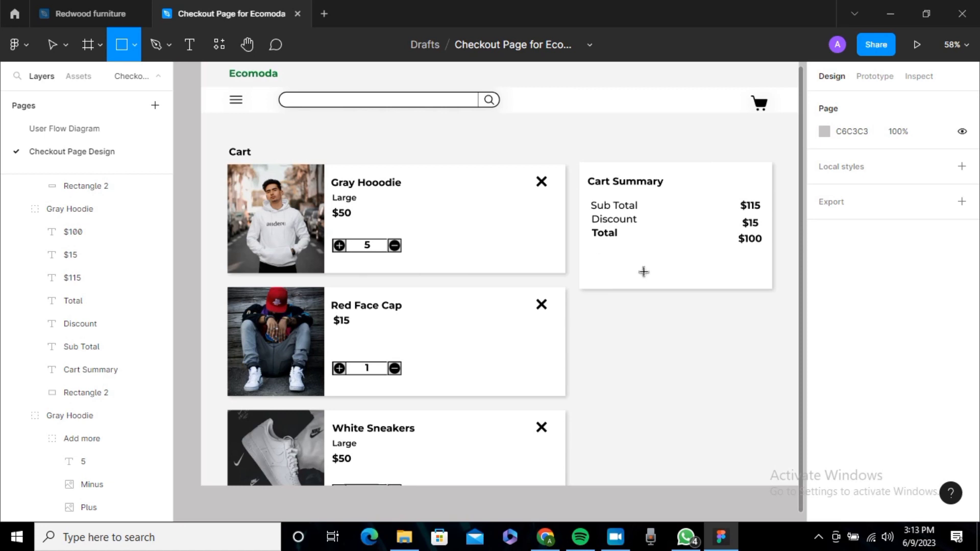
pyautogui.moveTo(665, 269); pyautogui.dragTo(668, 269)
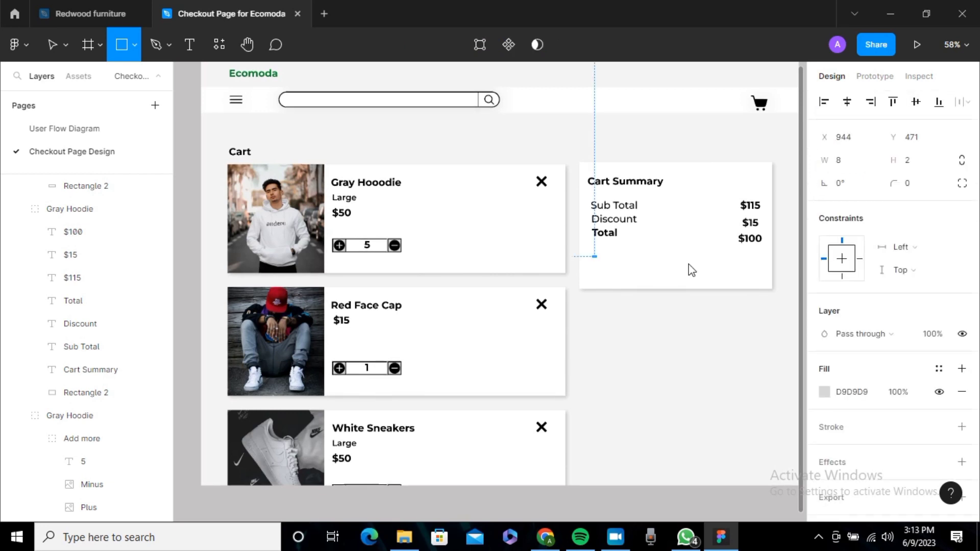
pyautogui.moveTo(690, 269); pyautogui.dragTo(760, 274)
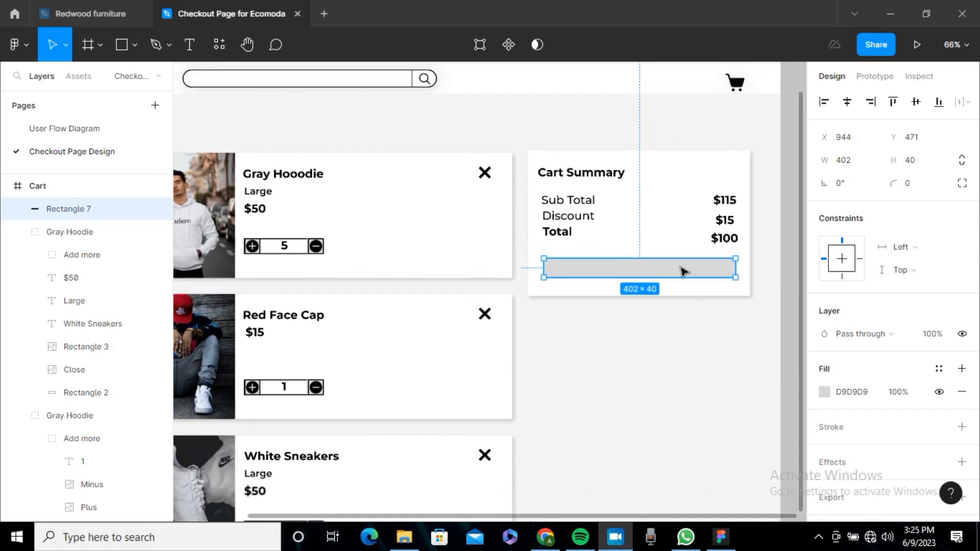
# Resize the button rectangle to about 411 × 50 at X 941, Y 462 and fill it with black (000000)
pyautogui.scroll(-1, 681, 267)
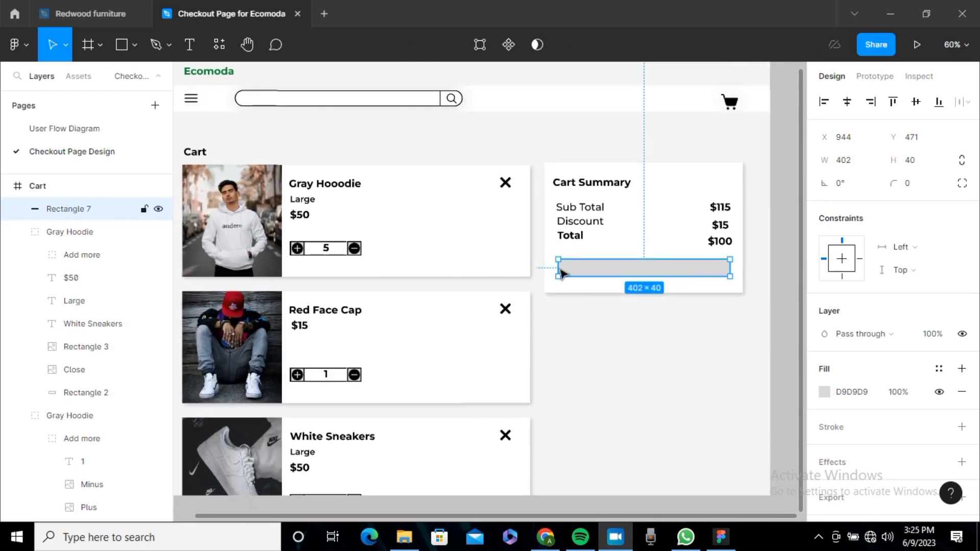
pyautogui.moveTo(562, 271); pyautogui.dragTo(561, 268)
pyautogui.moveTo(729, 263); pyautogui.dragTo(733, 264)
pyautogui.click(825, 392)
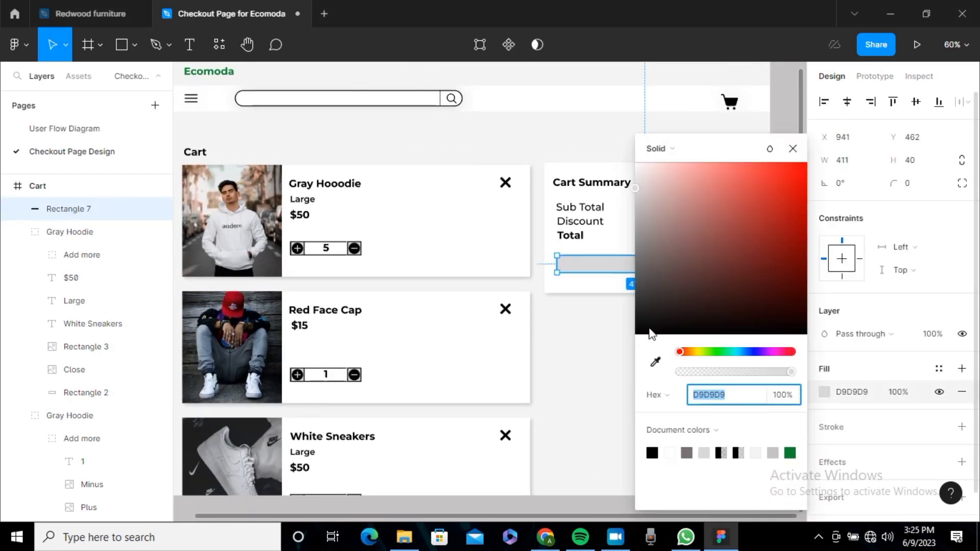
pyautogui.moveTo(650, 333); pyautogui.dragTo(645, 341)
pyautogui.click(610, 326)
pyautogui.click(643, 269)
pyautogui.moveTo(643, 273)
pyautogui.mouseDown()
pyautogui.moveTo(641, 286)
pyautogui.moveTo(641, 278)
pyautogui.mouseUp()
pyautogui.click(613, 327)
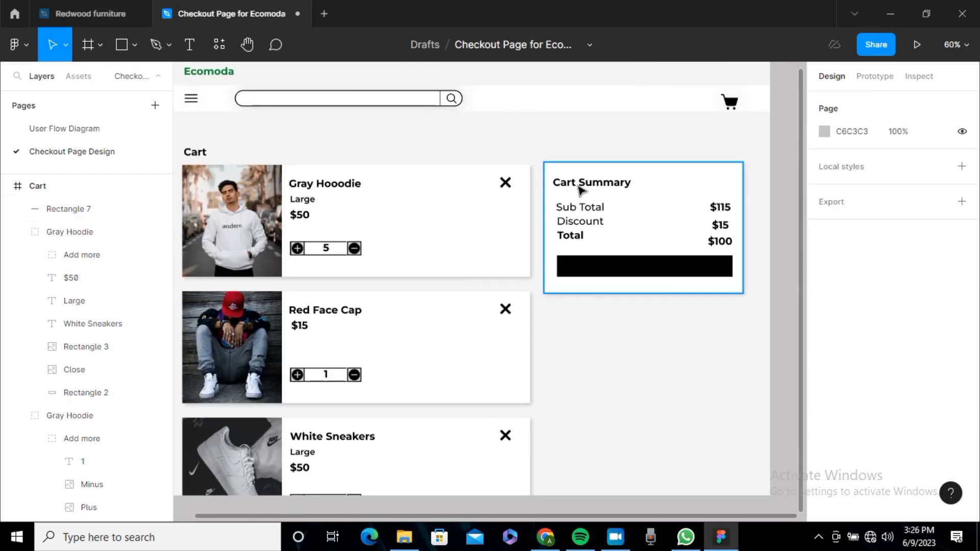
# Duplicate the "Cart Summary" heading, place the copy above the card, and change its text to "Checkout"
pyautogui.doubleClick(580, 184)
pyautogui.hotkey('ctrl', 'd')
pyautogui.click(580, 326)
pyautogui.hotkey('ctrl', 'v')
pyautogui.doubleClick(582, 185)
pyautogui.moveTo(582, 187); pyautogui.dragTo(587, 157)
pyautogui.press('Return')
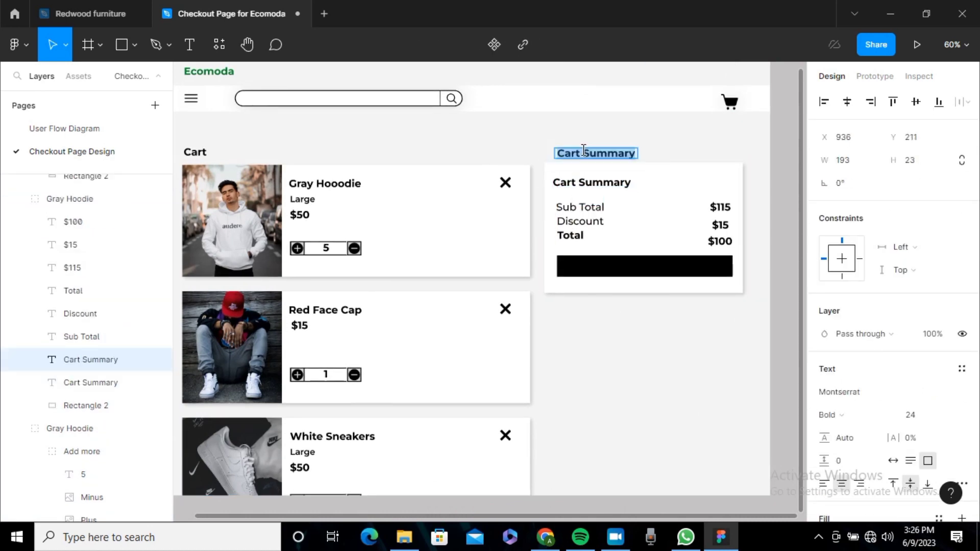
pyautogui.write('Checkout')
pyautogui.press('Escape')
# Set the "Checkout" label's fill to white (FFFFFF) and move it onto the black button
pyautogui.scroll(-4, 831, 428)
pyautogui.click(825, 362)
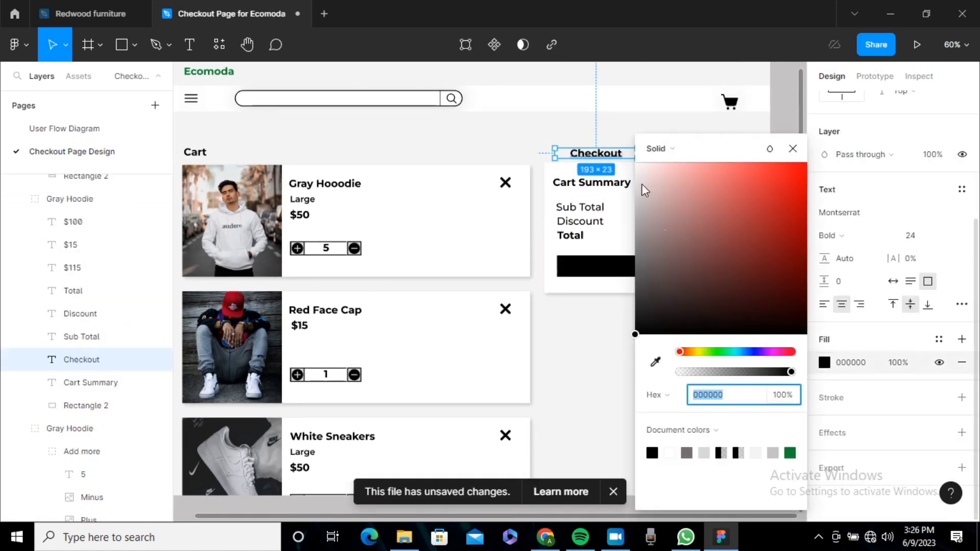
pyautogui.click(608, 154)
pyautogui.moveTo(644, 189); pyautogui.dragTo(622, 267)
# Move the black button rectangle's layer into the group that holds the Cart Summary content
pyautogui.click(18, 430)
pyautogui.scroll(10, 21, 357)
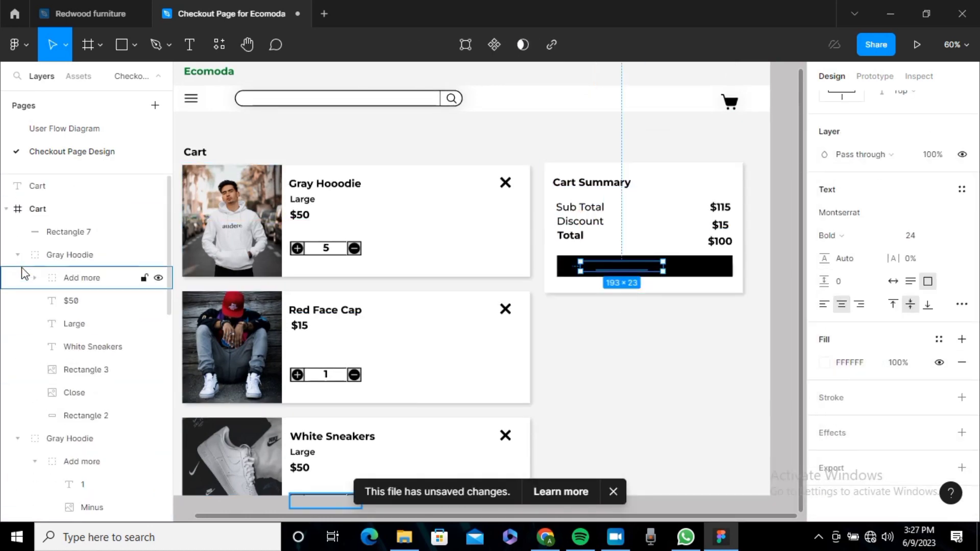
pyautogui.scroll(-9, 51, 459)
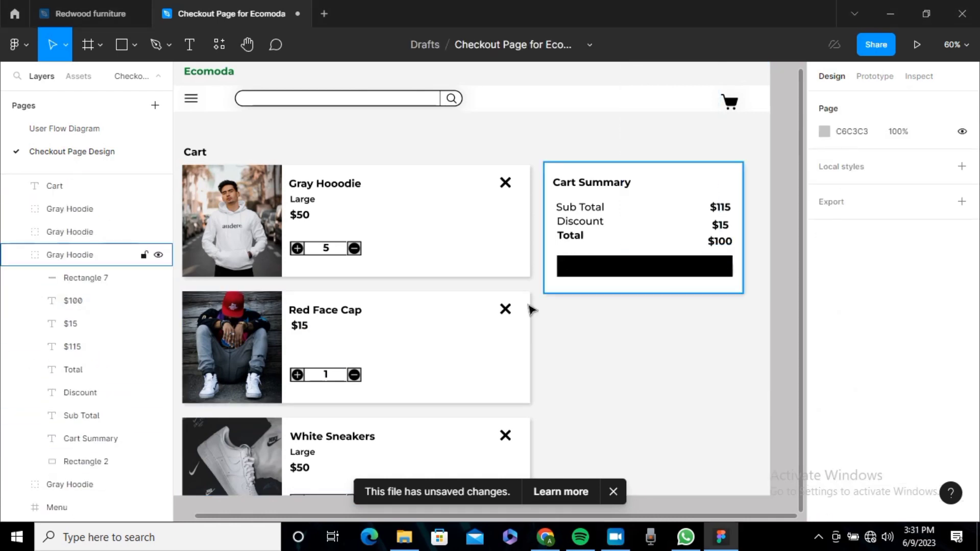
# Duplicate the "Cart Summary" heading onto the black button and set the copy's fill to white (FFFFFF)
pyautogui.click(591, 182)
pyautogui.moveTo(592, 182); pyautogui.dragTo(630, 201)
pyautogui.click(825, 396)
pyautogui.click(793, 148)
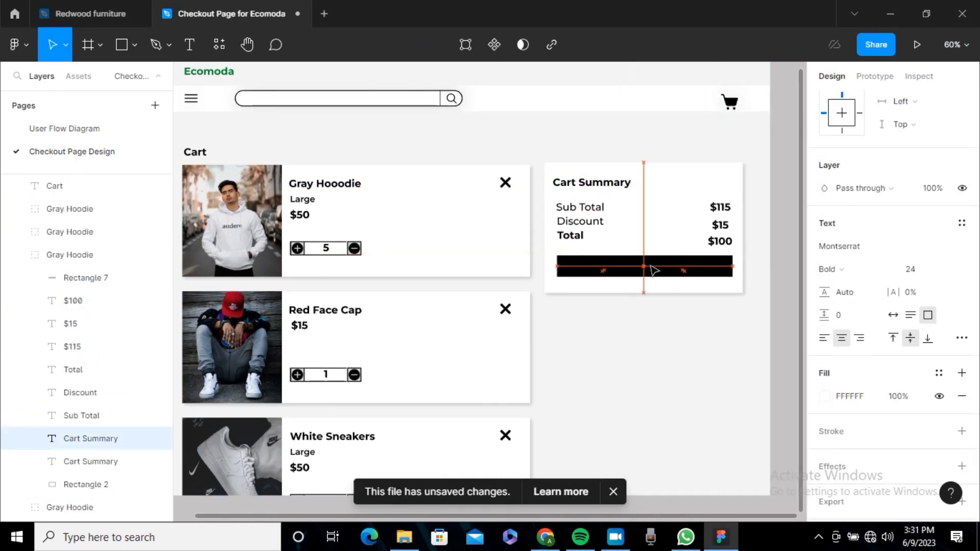
# Reorder the white label's layer above the button rectangle and center the label on the button
pyautogui.click(650, 267)
pyautogui.moveTo(104, 344); pyautogui.dragTo(101, 315)
pyautogui.moveTo(97, 302); pyautogui.dragTo(95, 329)
pyautogui.moveTo(665, 264); pyautogui.dragTo(665, 268)
pyautogui.click(729, 346)
# Add a drop shadow to the black button rectangle and set its shadow value to 3
pyautogui.doubleClick(715, 270)
pyautogui.scroll(-1, 954, 434)
pyautogui.click(962, 433)
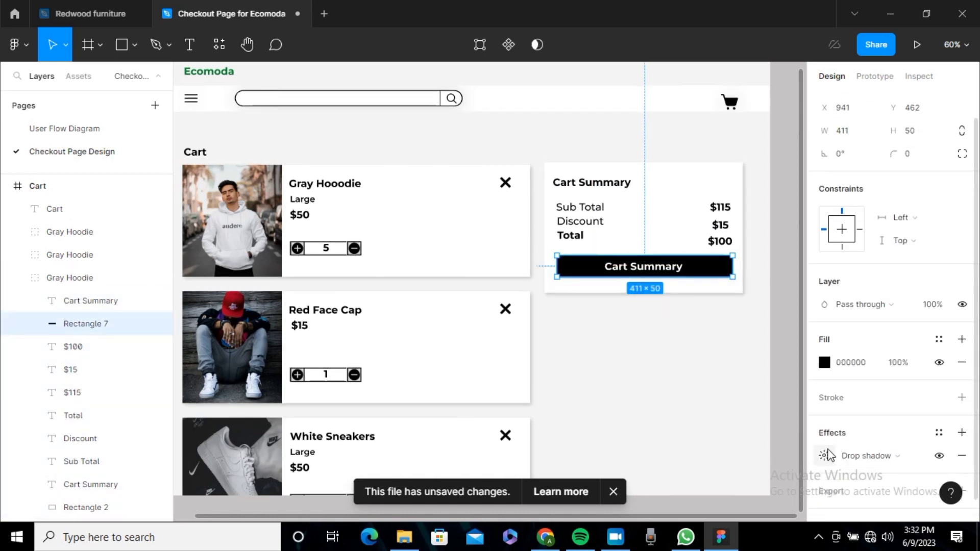
pyautogui.click(827, 456)
pyautogui.click(723, 494)
pyautogui.write('3')
pyautogui.press('Return')
pyautogui.click(682, 339)
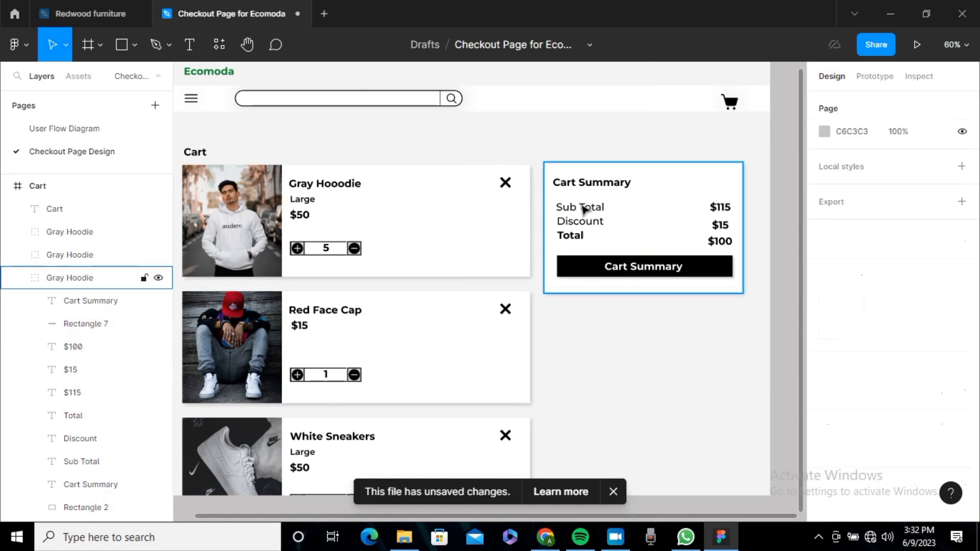
# Duplicate the "Sub Total" label, place the copy centered beneath the summary card, and change it to underlined "Continue Shopping" text
pyautogui.moveTo(584, 208); pyautogui.dragTo(685, 312)
pyautogui.doubleClick(587, 308)
pyautogui.write('Continue Shopping')
pyautogui.press('Escape')
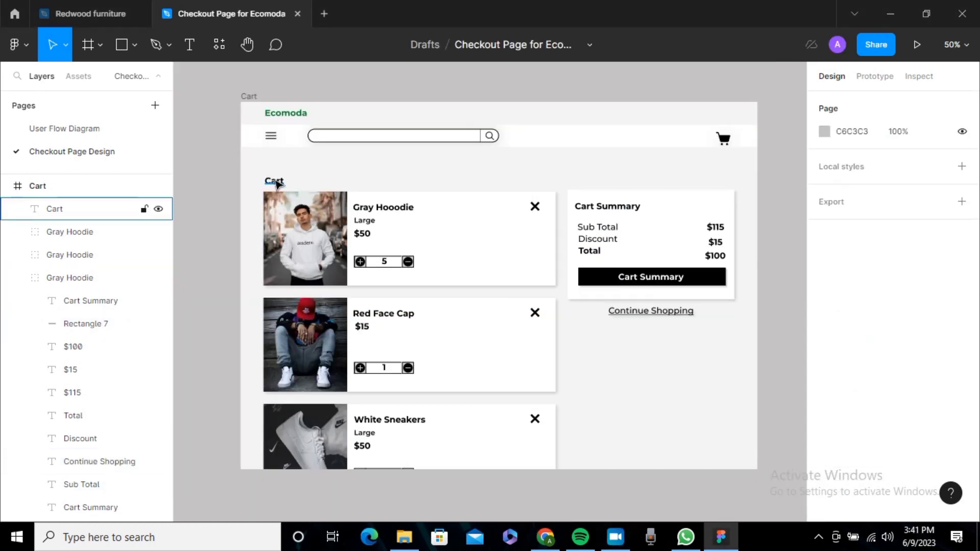
# Move the Cart heading, the three product cards and the summary group up beneath the menu bar, with the summary group at Y 189
pyautogui.moveTo(258, 169); pyautogui.dragTo(592, 191)
pyautogui.keyDown('shift'); pyautogui.click(596, 200); pyautogui.keyUp('shift')
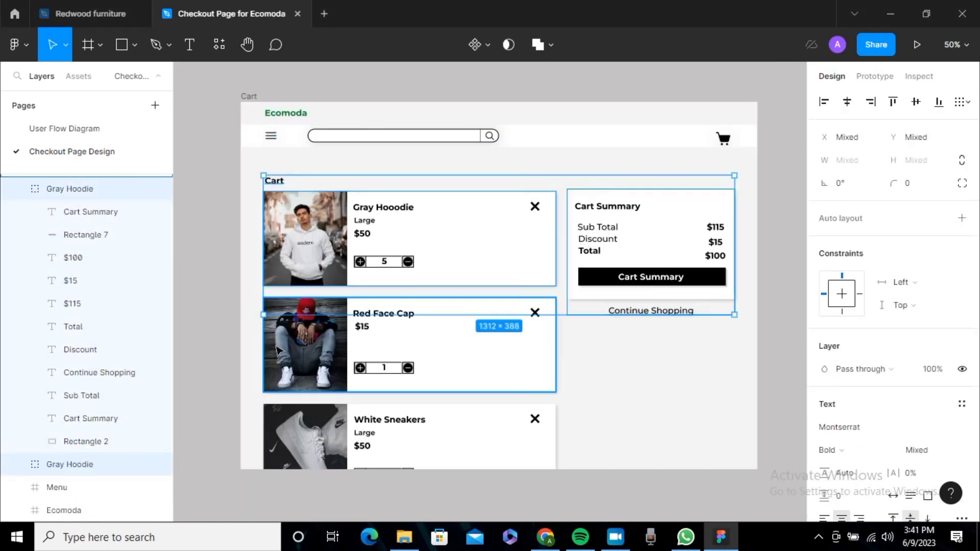
pyautogui.keyDown('shift'); pyautogui.click(368, 342); pyautogui.keyUp('shift')
pyautogui.keyDown('shift'); pyautogui.click(296, 435); pyautogui.keyUp('shift')
pyautogui.moveTo(294, 438); pyautogui.dragTo(293, 420)
pyautogui.press('Up')
pyautogui.press('Up')
pyautogui.press('Up')
pyautogui.press('Up')
pyautogui.press('Up')
pyautogui.press('Up')
pyautogui.press('Up')
pyautogui.press('Up')
pyautogui.press('Up')
pyautogui.press('Up')
pyautogui.press('Up')
pyautogui.press('Up')
pyautogui.press('Up')
pyautogui.press('Up')
pyautogui.press('Up')
pyautogui.press('Up')
pyautogui.press('Up')
pyautogui.press('Up')
pyautogui.press('Up')
pyautogui.press('Up')
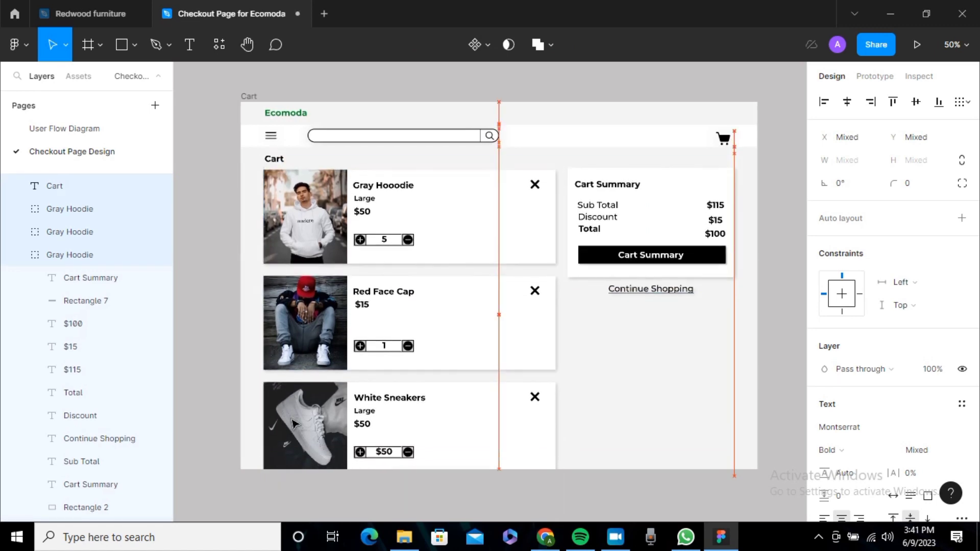
pyautogui.press('Down')
pyautogui.press('Down')
pyautogui.press('Down')
pyautogui.press('Down')
pyautogui.press('Down')
pyautogui.press('Down')
pyautogui.press('Down')
pyautogui.press('Down')
pyautogui.press('Down')
pyautogui.press('Down')
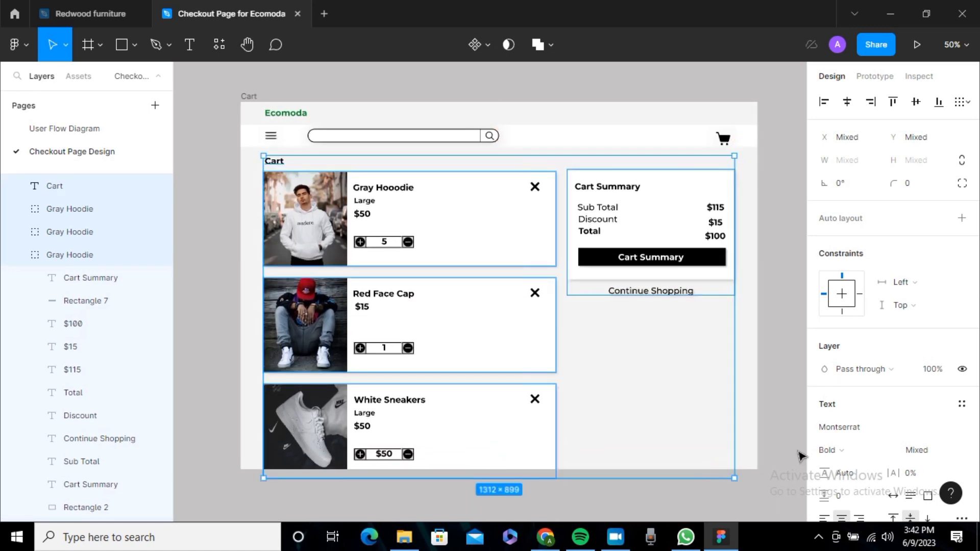
pyautogui.click(799, 455)
# Rename the red cap card's layer group to "Red FaceCap"
pyautogui.click(389, 345)
pyautogui.doubleClick(71, 232)
pyautogui.write('Red FaceCap')
pyautogui.press('Return')
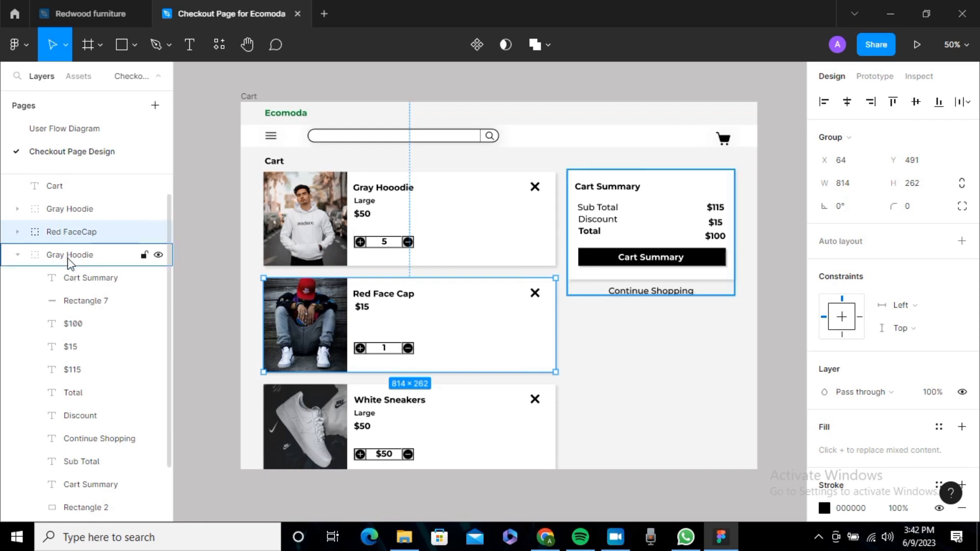
# Rename the summary card's layer group to "Cart Summary" and the sneakers card's layer group to "White Sneakers"
pyautogui.doubleClick(71, 255)
pyautogui.write('Cart Summary')
pyautogui.press('Return')
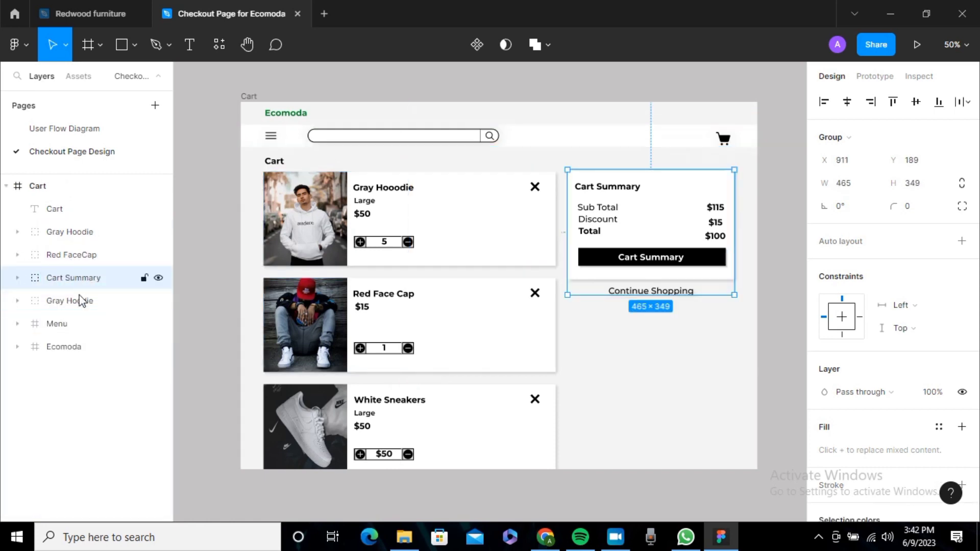
pyautogui.doubleClick(89, 233)
pyautogui.write('White Sneakers')
pyautogui.press('Return')
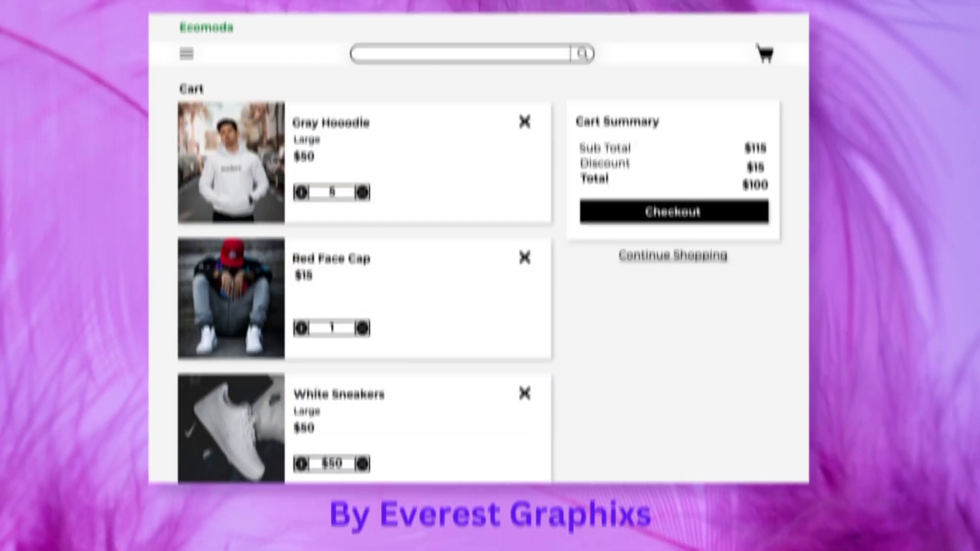